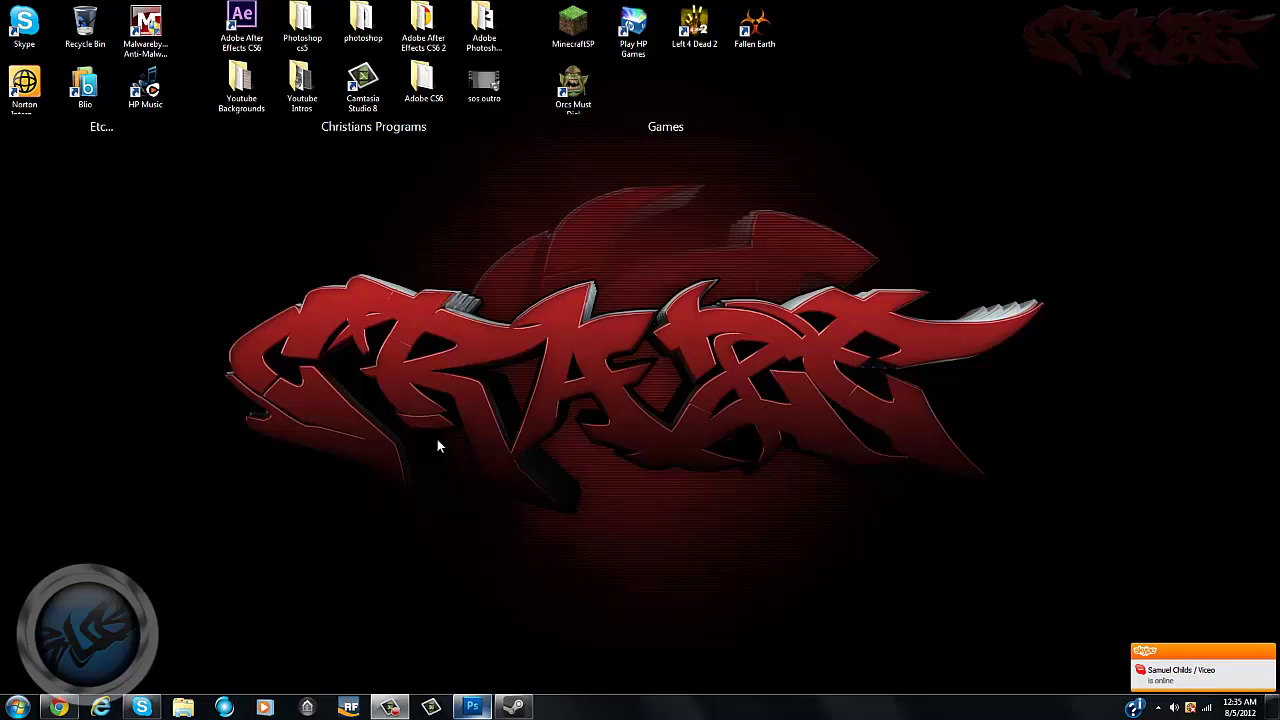
- Switch to Photoshop, open Youtube Background Template from the desktop's Youtube Backgrounds > CrazeHD 25 Giveaway folder, and select its credit text layer
click(472, 707)
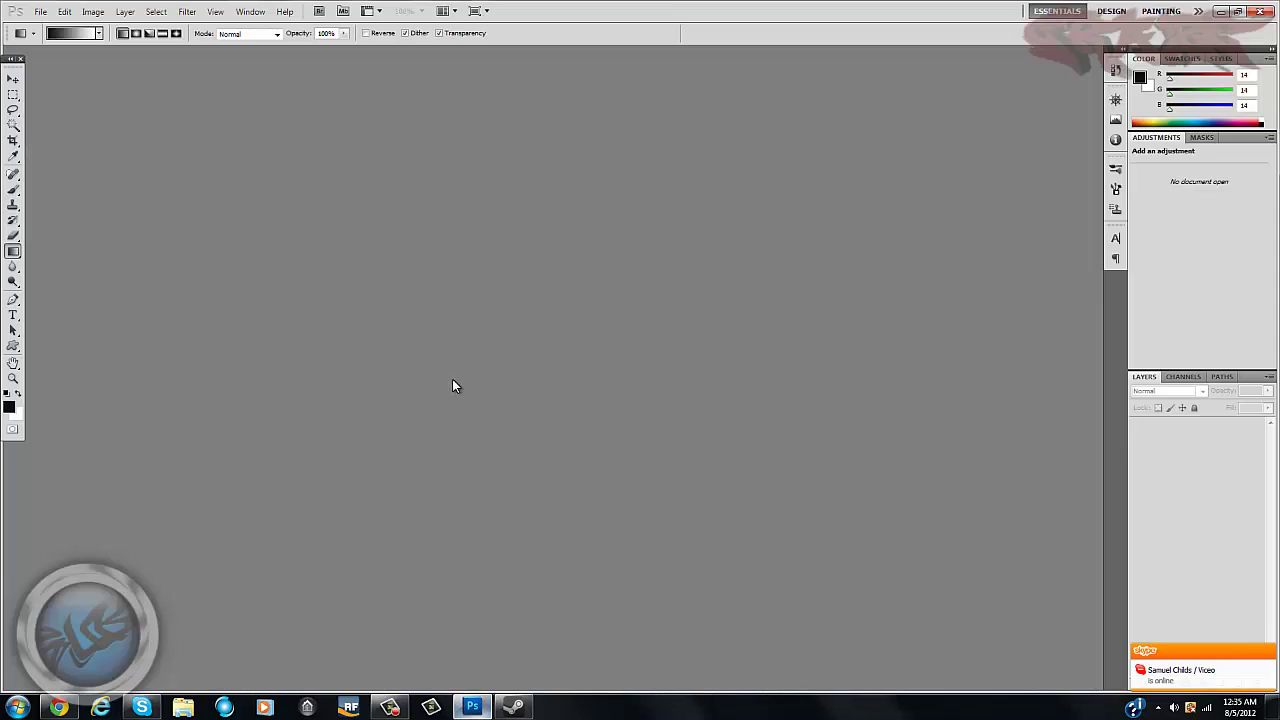
click(40, 11)
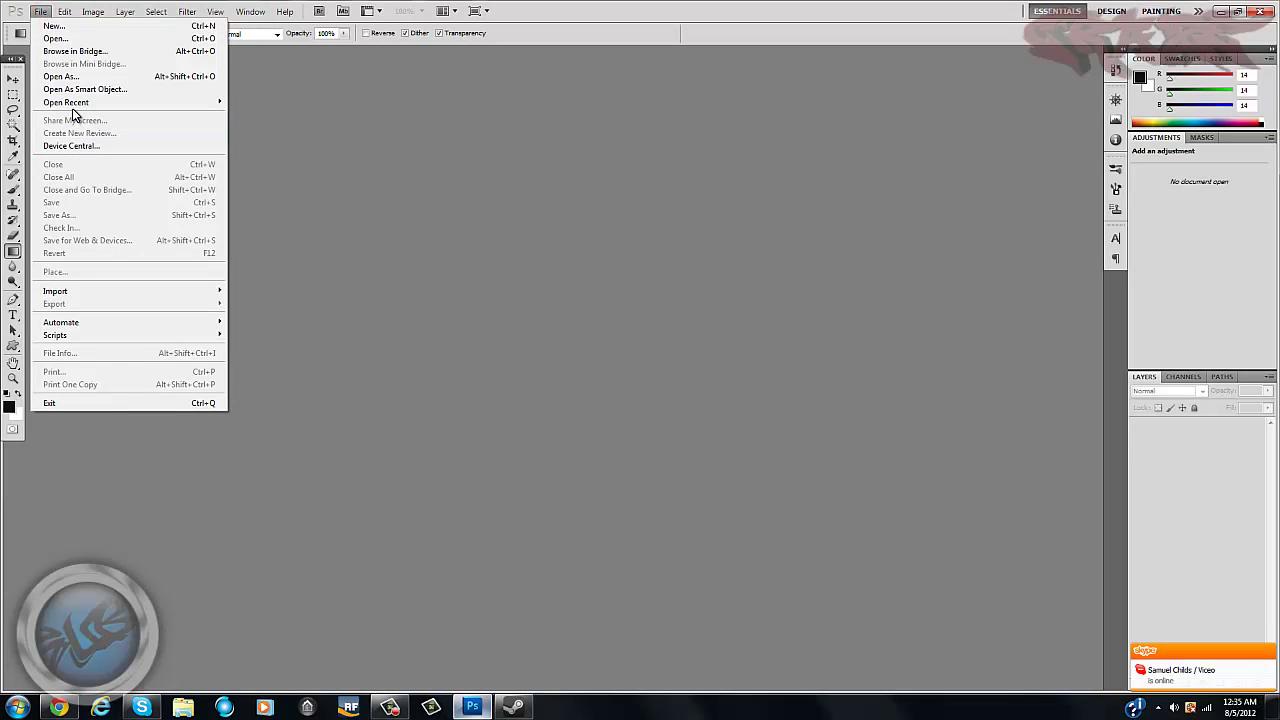
click(618, 8)
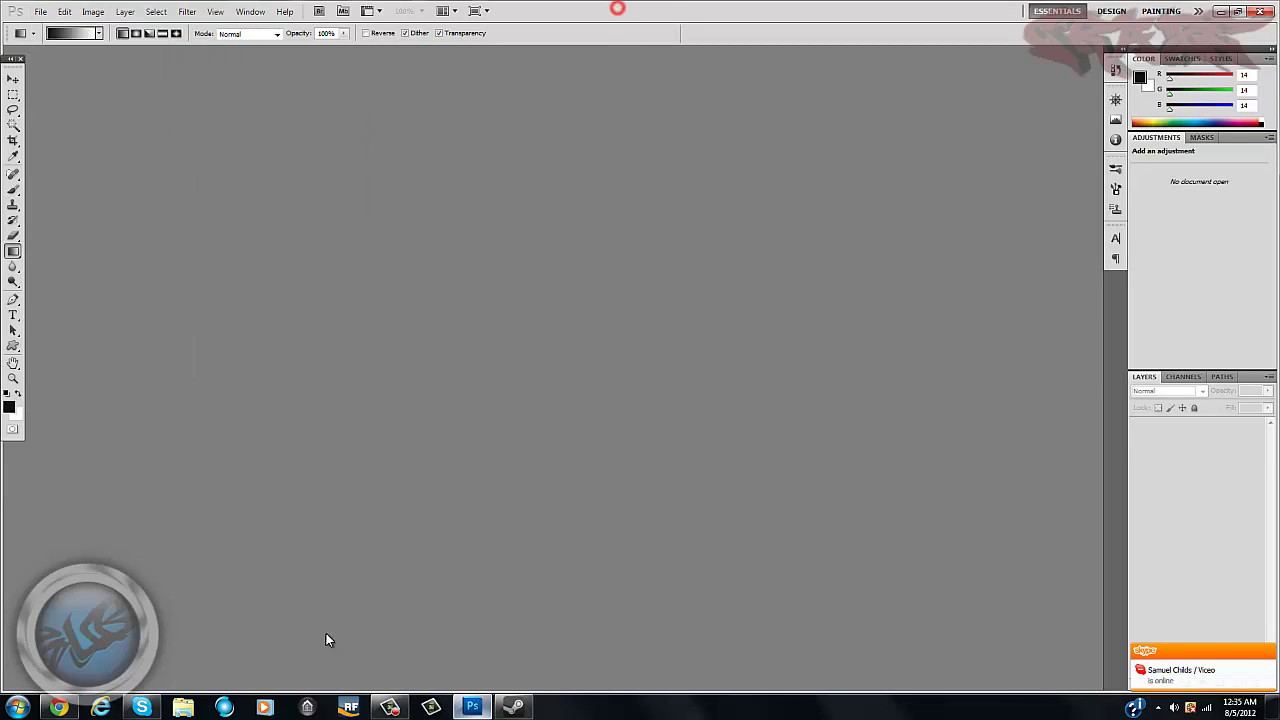
click(190, 708)
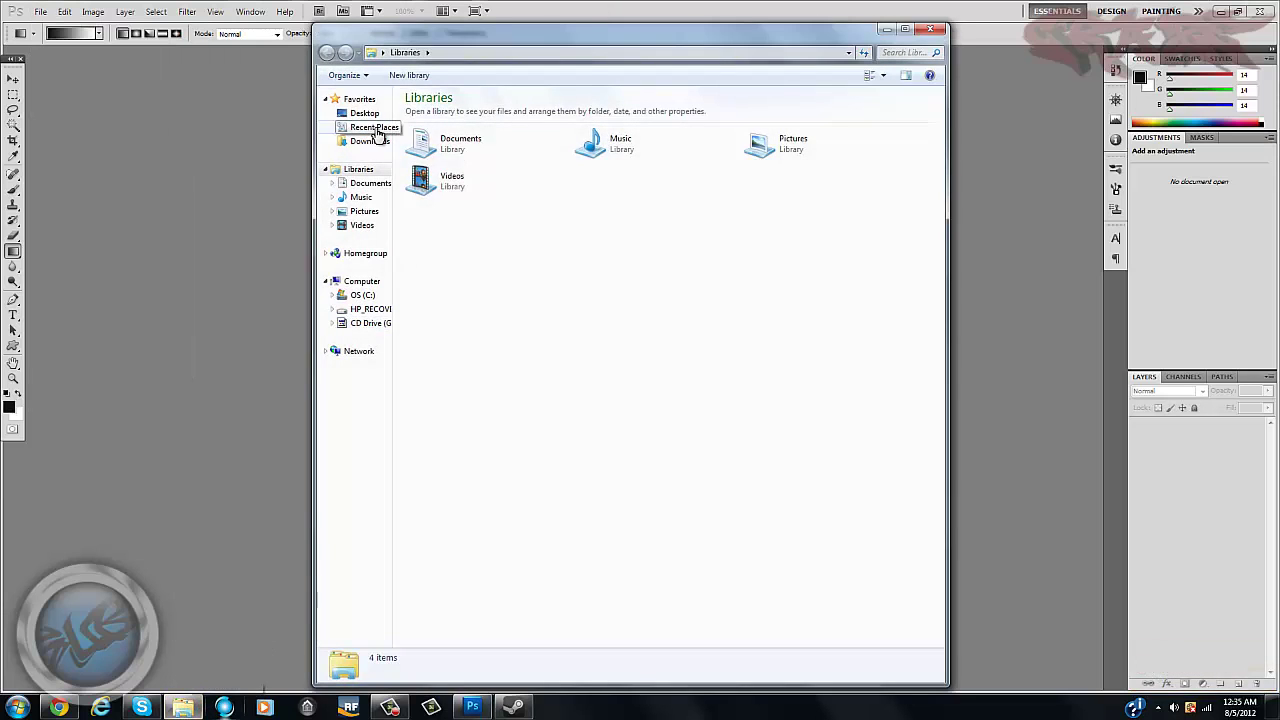
click(376, 115)
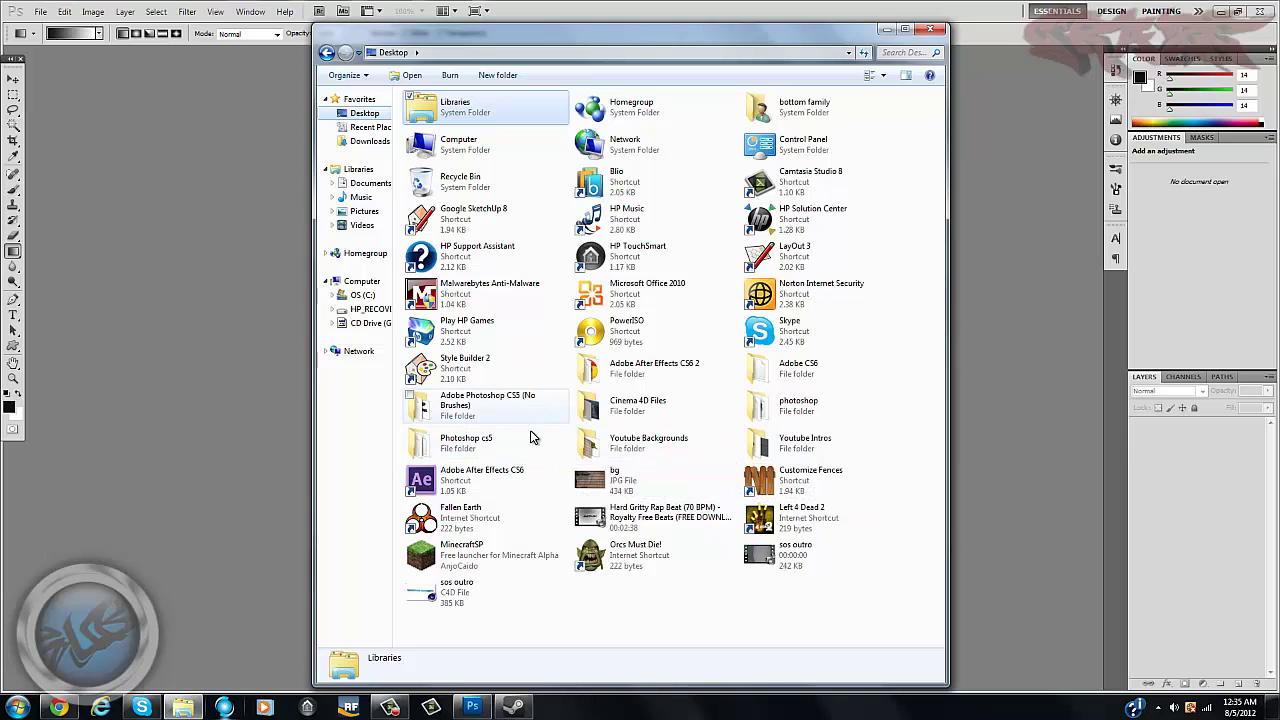
double_click(686, 449)
click(515, 145)
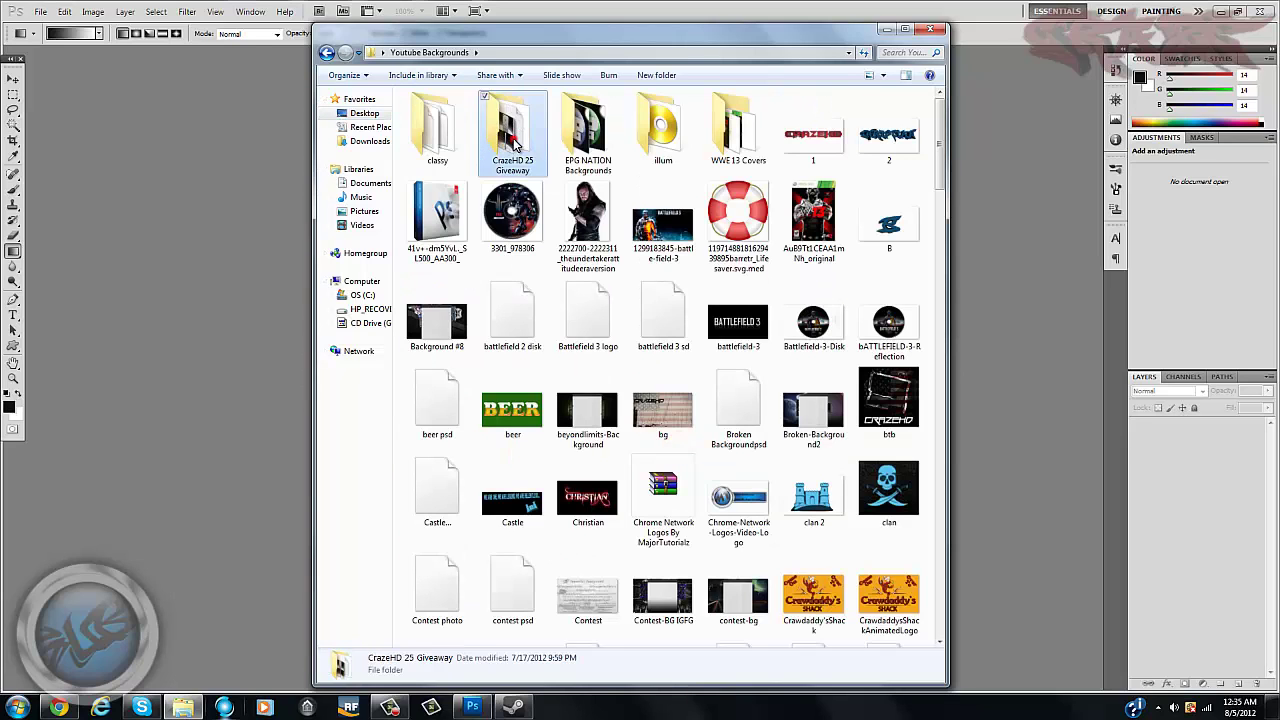
double_click(515, 145)
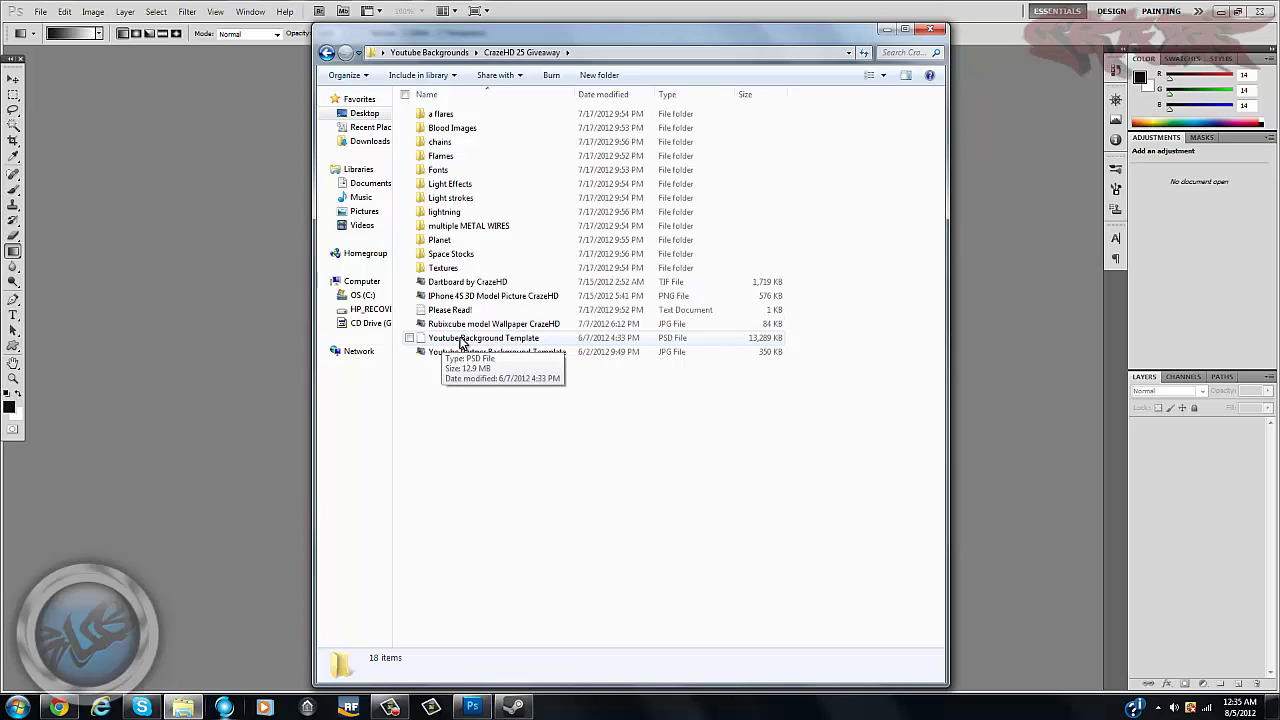
drag(460, 342, 218, 315)
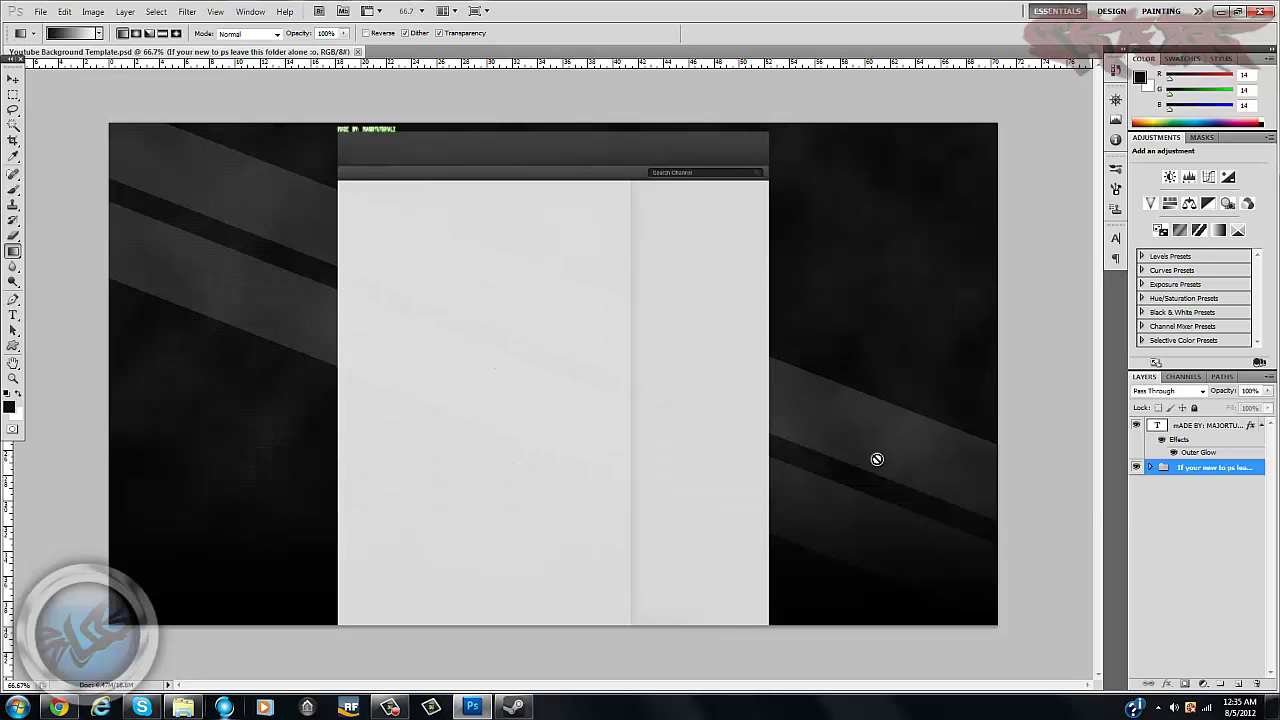
click(1179, 429)
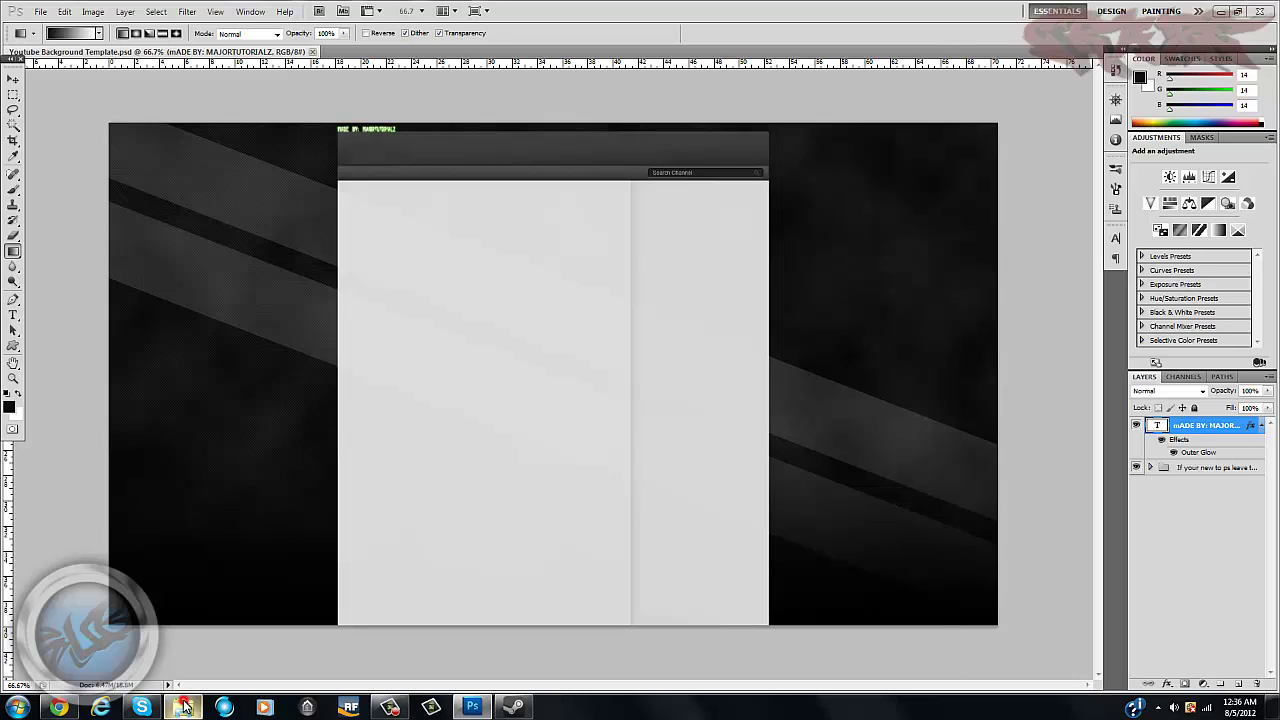
click(183, 706)
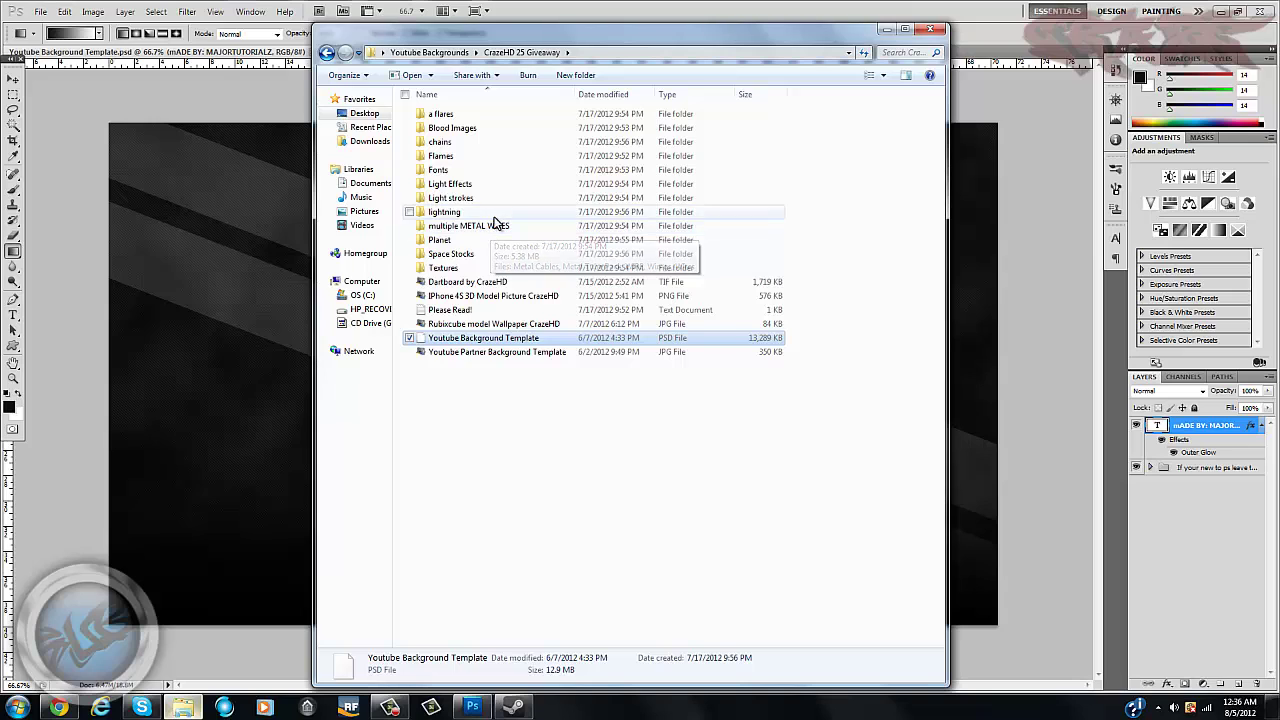
click(583, 434)
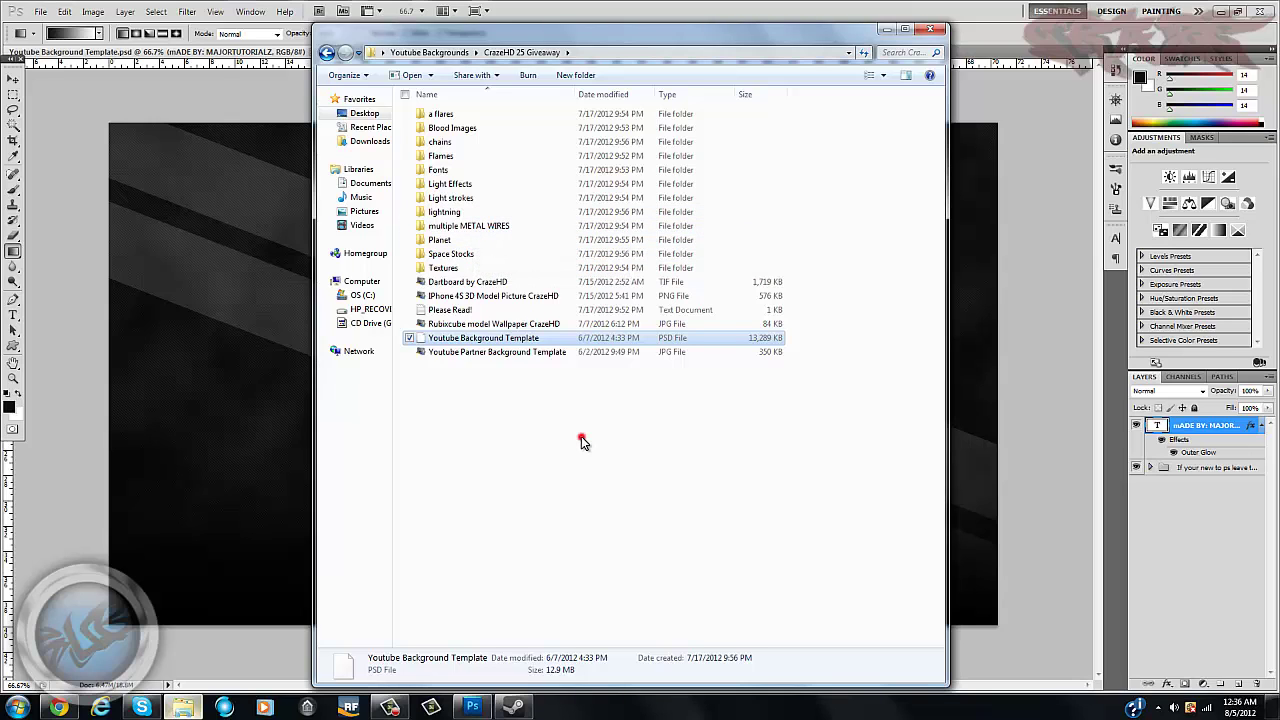
click(215, 75)
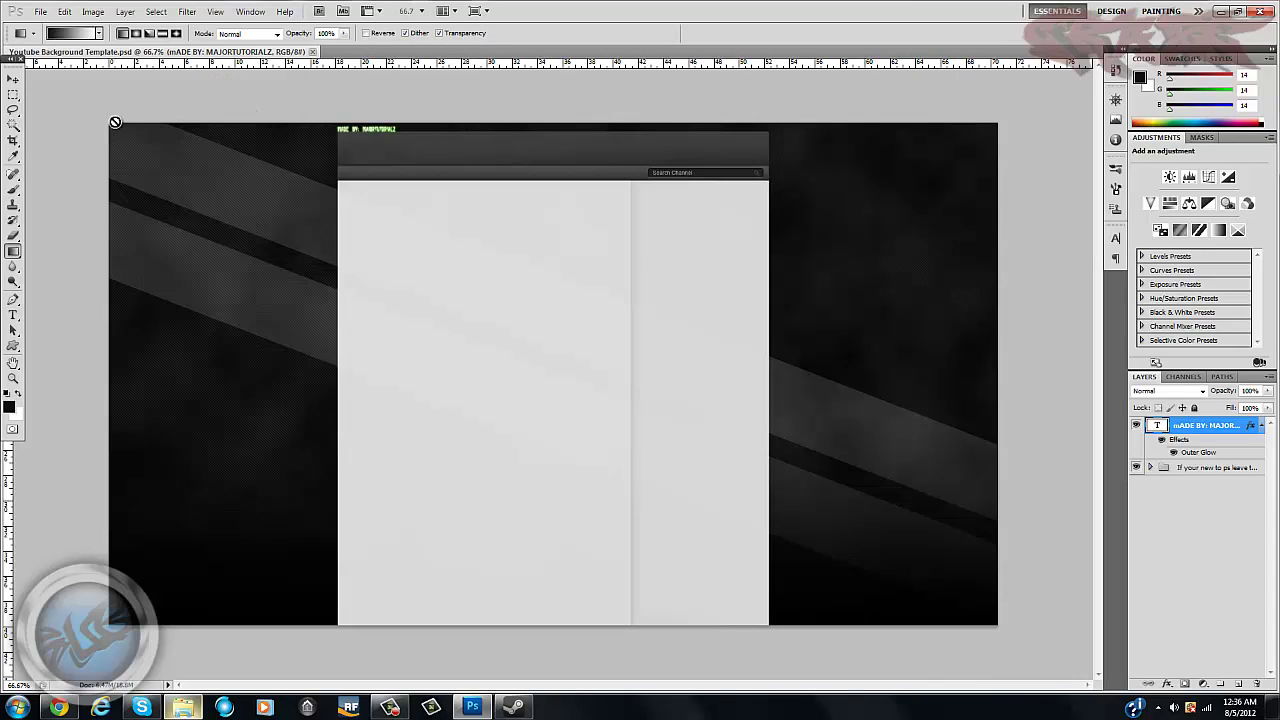
- Add a new layer, start a text on the template's dark left side and set the font size to 150 pt
click(12, 314)
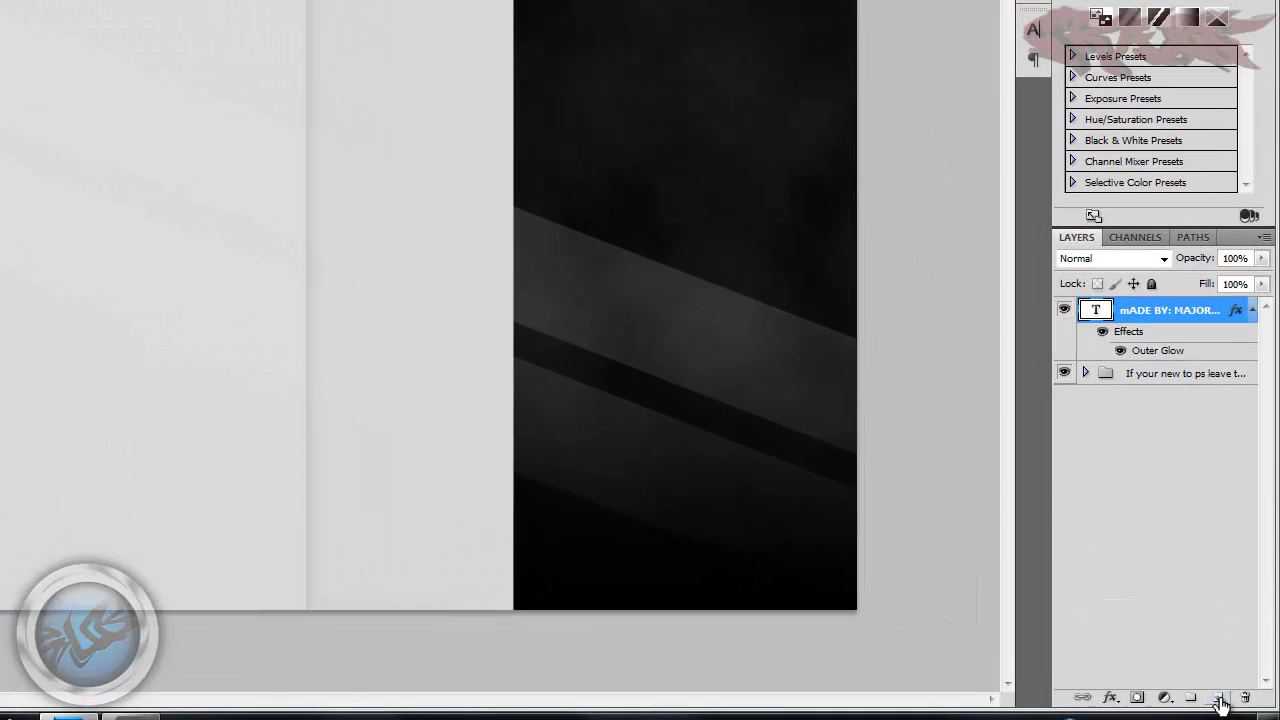
click(1219, 699)
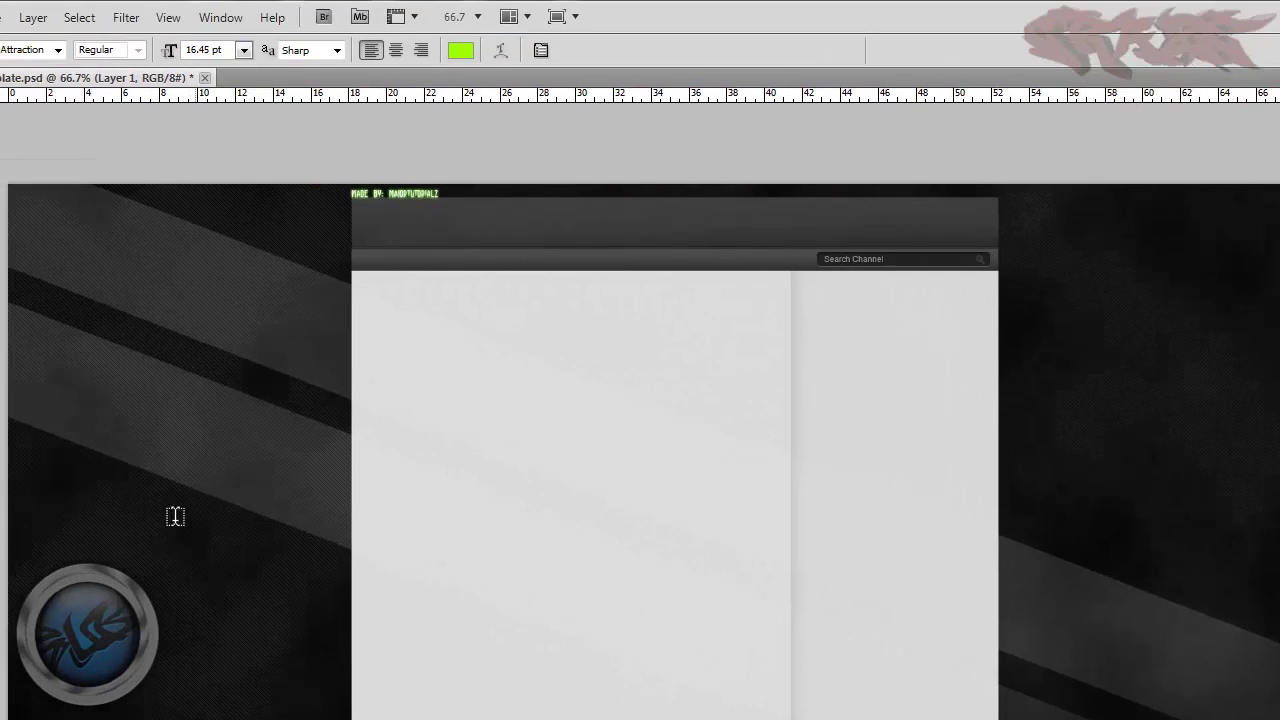
click(157, 548)
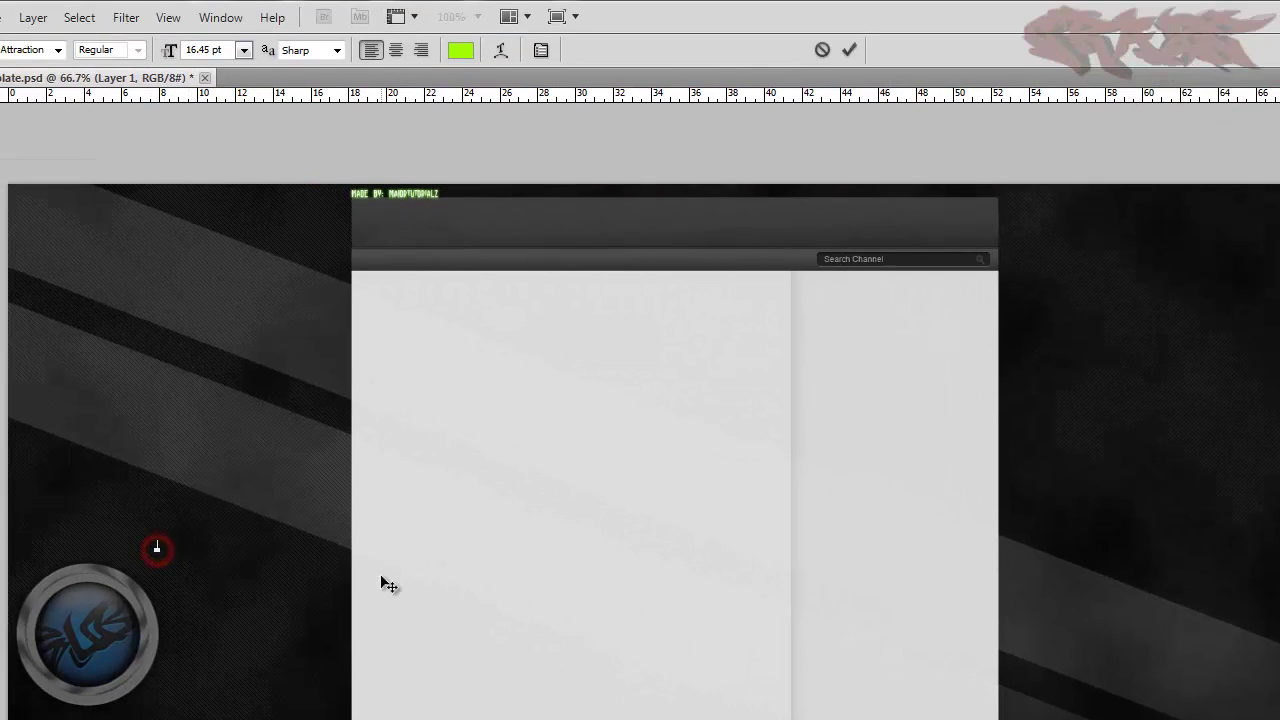
click(228, 49)
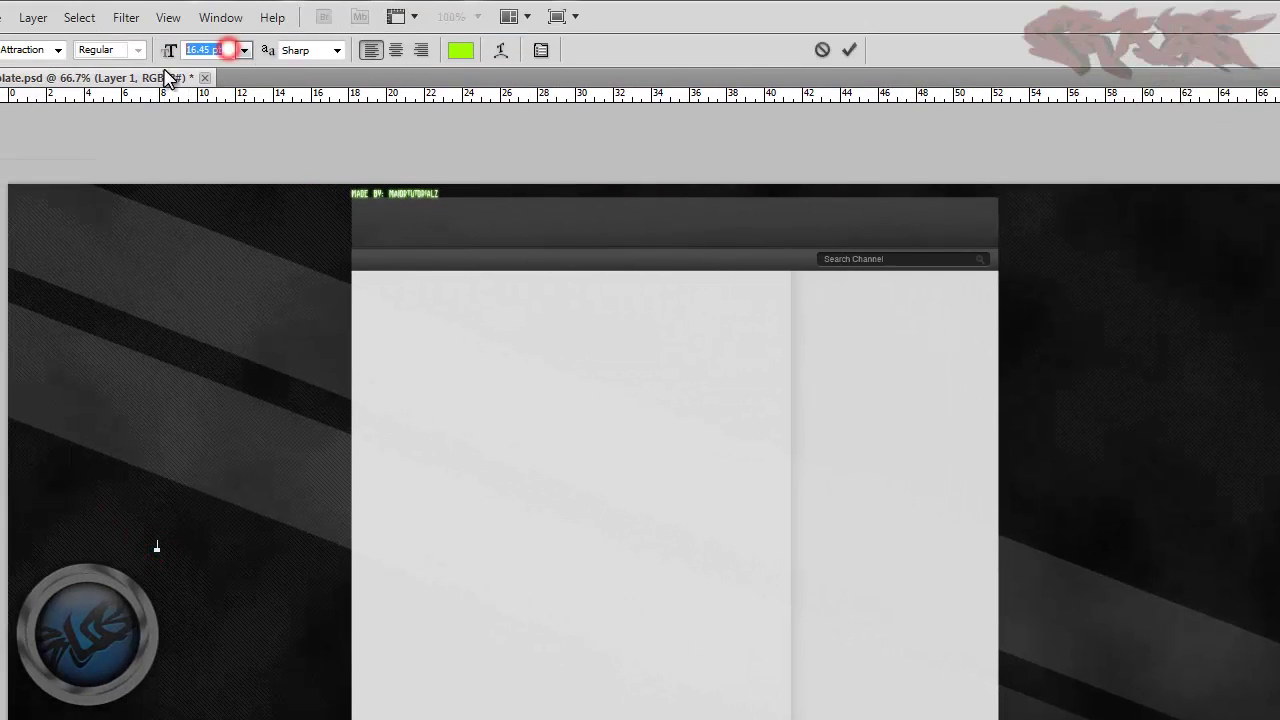
click(233, 50)
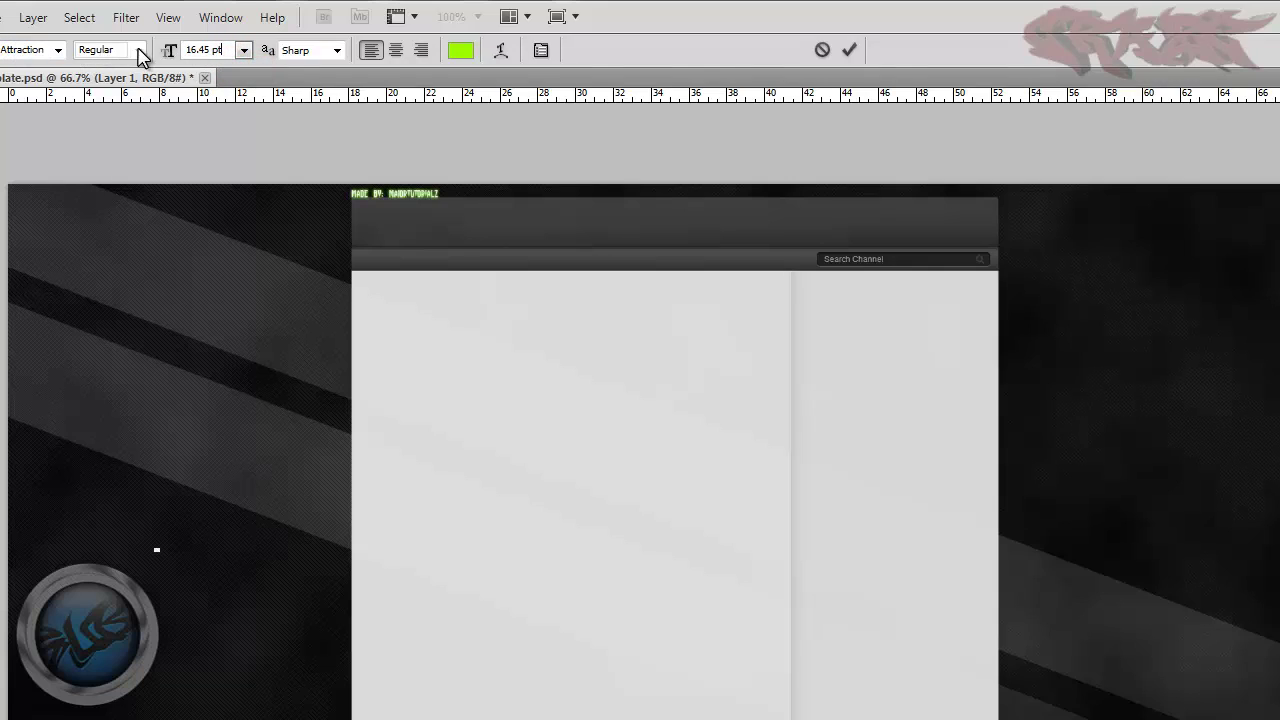
drag(171, 52, 234, 50)
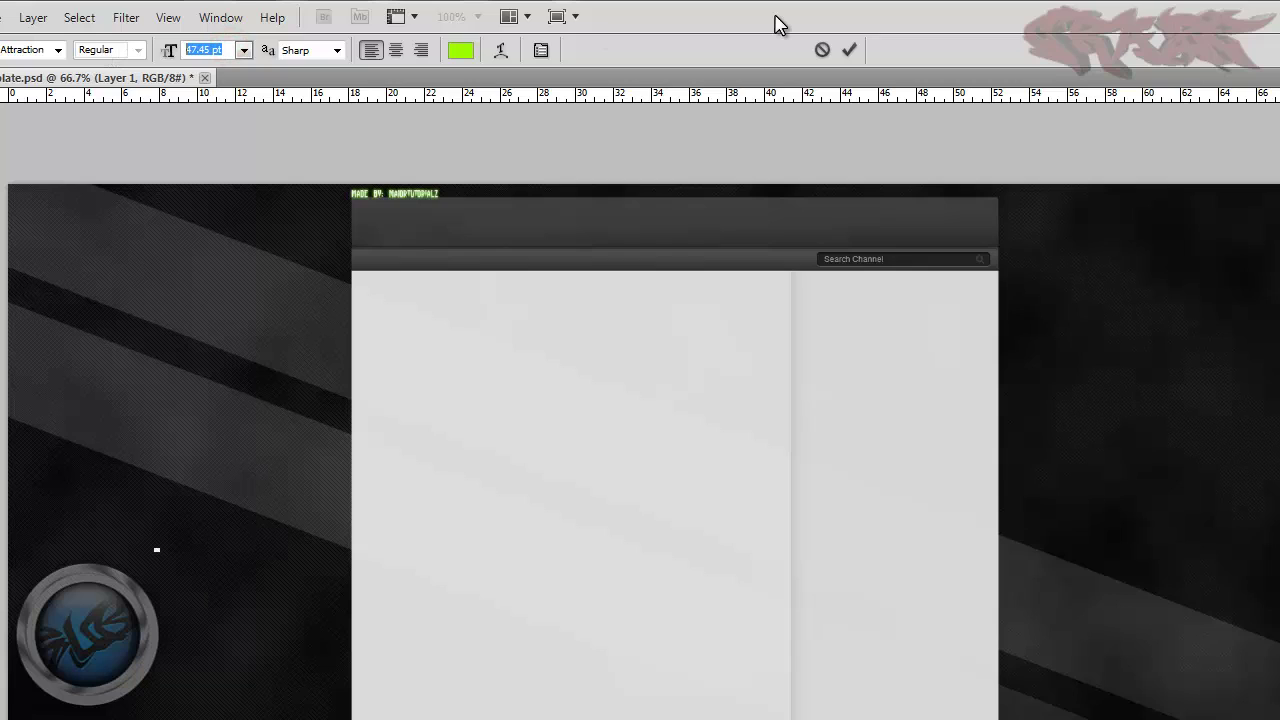
text(150)
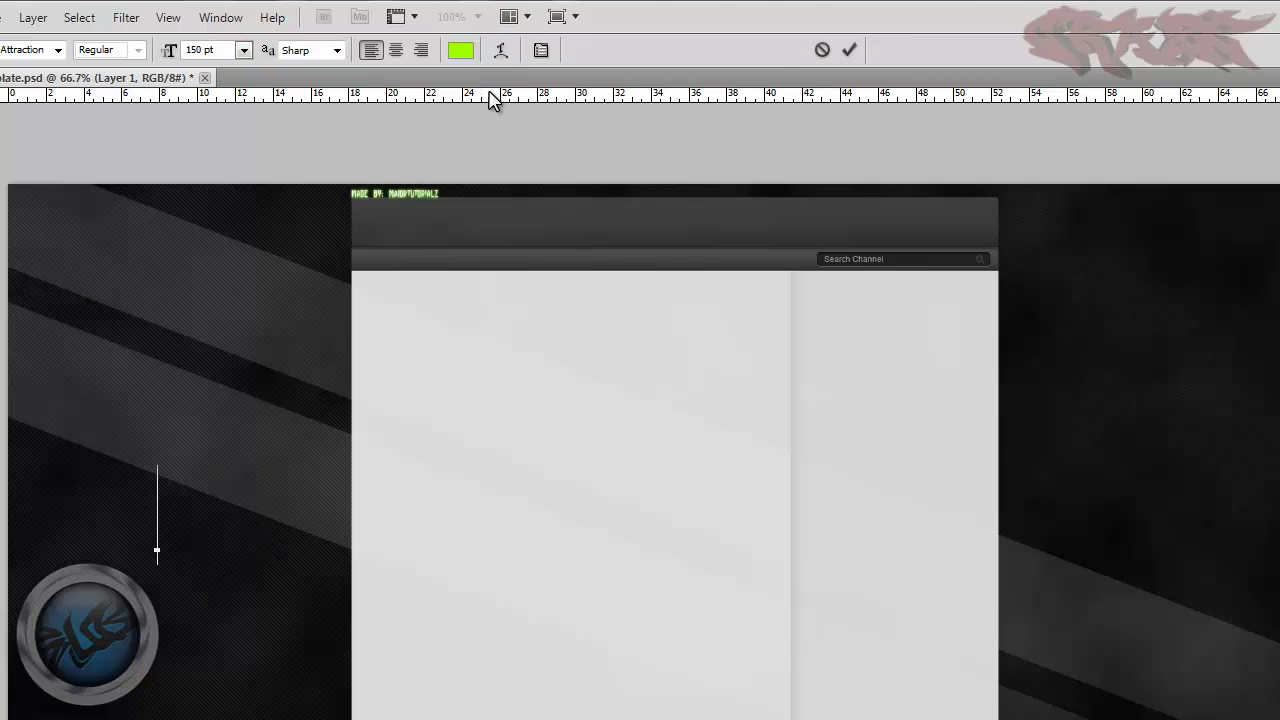
- Set the text color to white (ffffff) and write TUTORIAL in capitals
click(460, 50)
click(1165, 484)
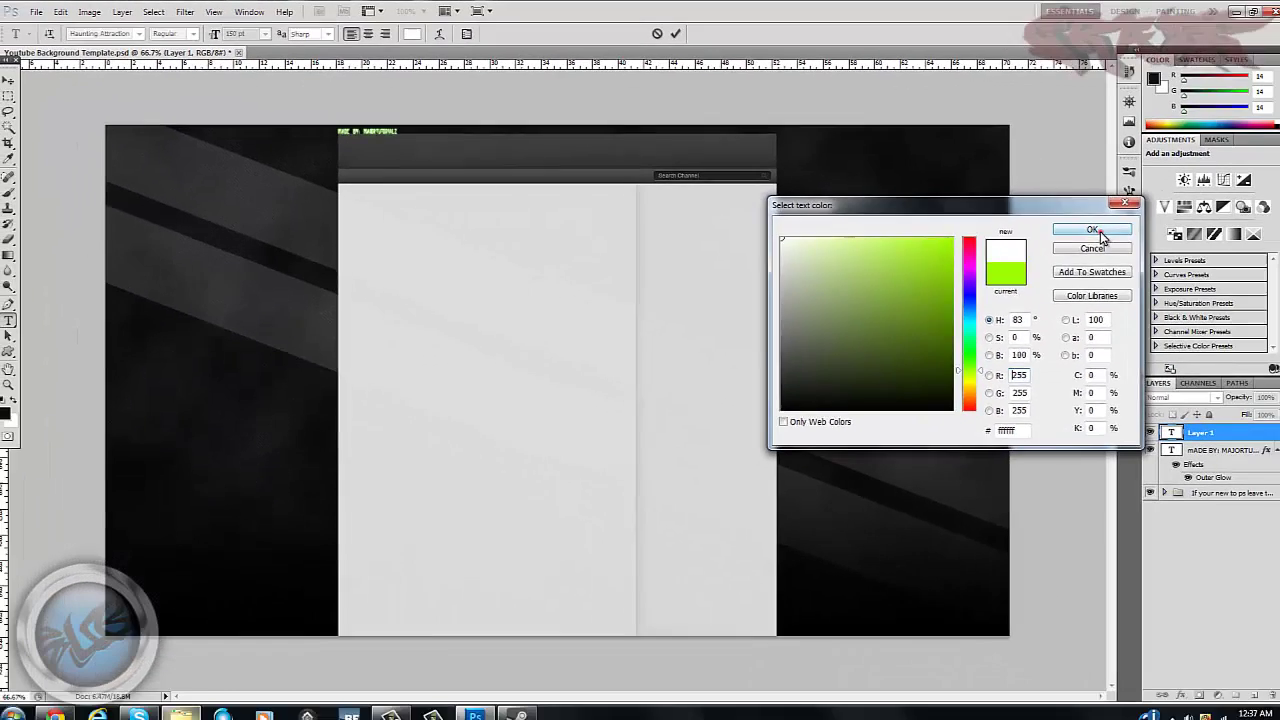
click(1090, 228)
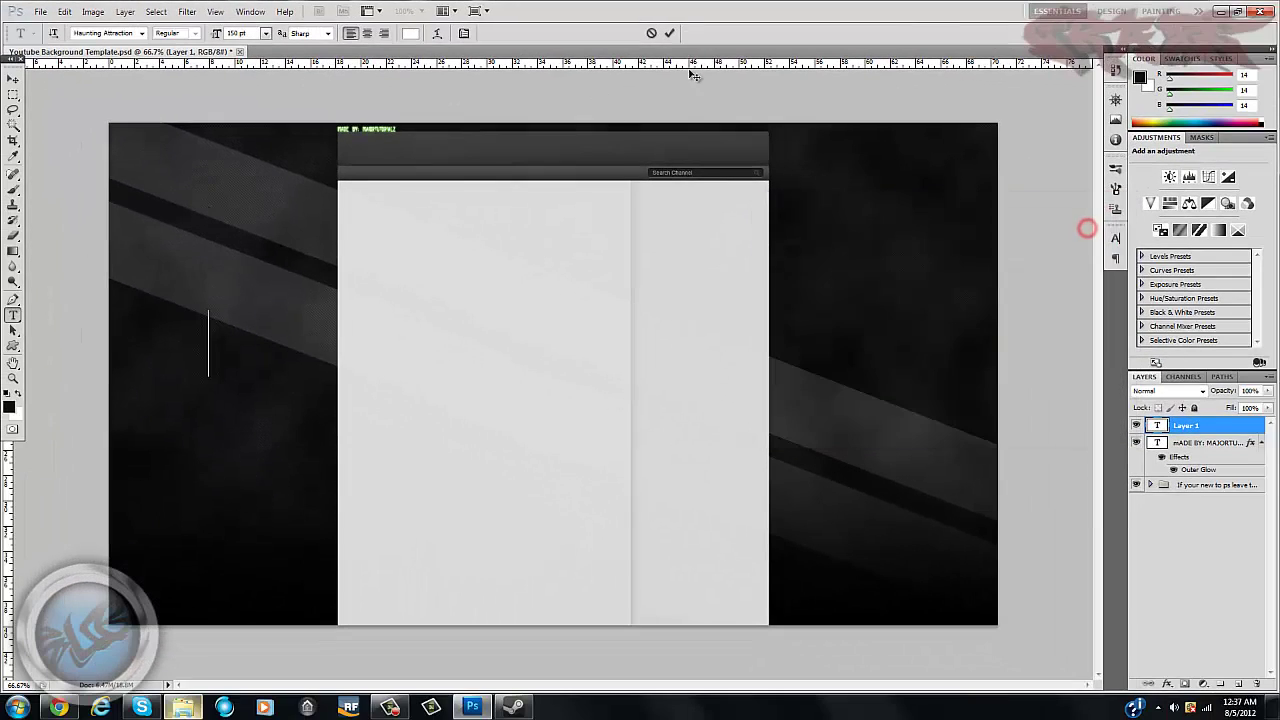
click(210, 335)
key(Caps_Lock)
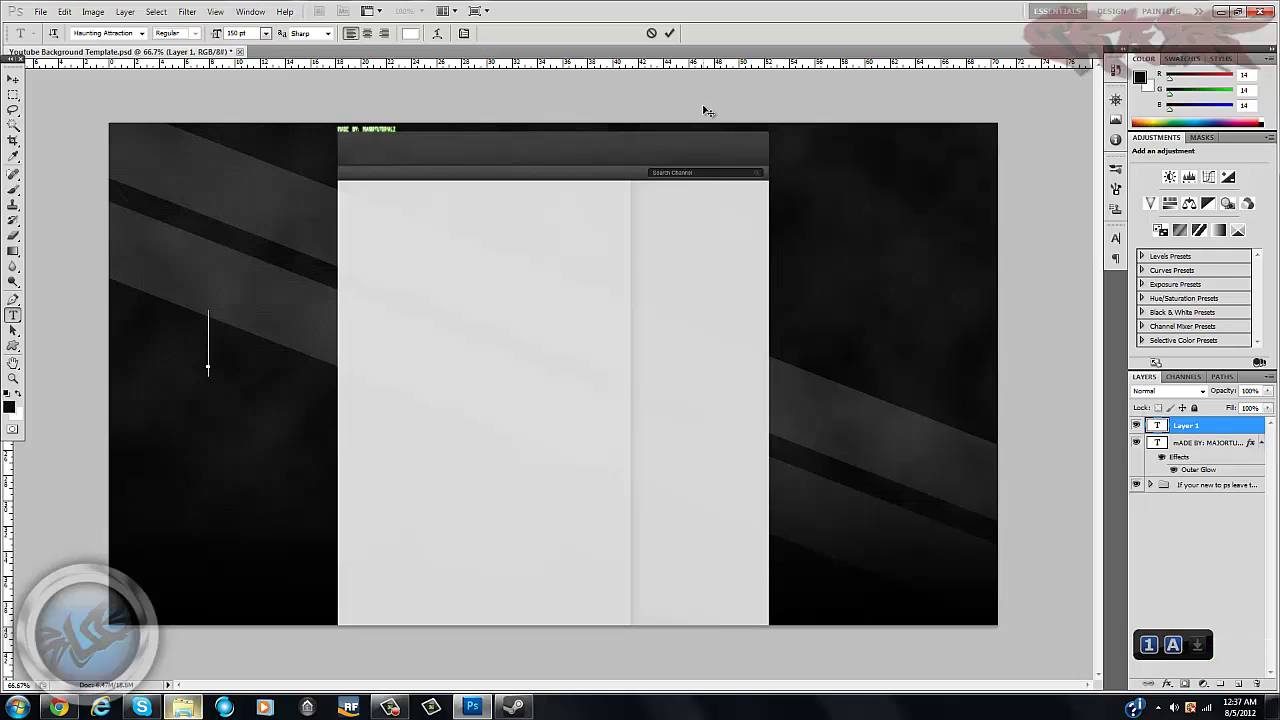
text(T)
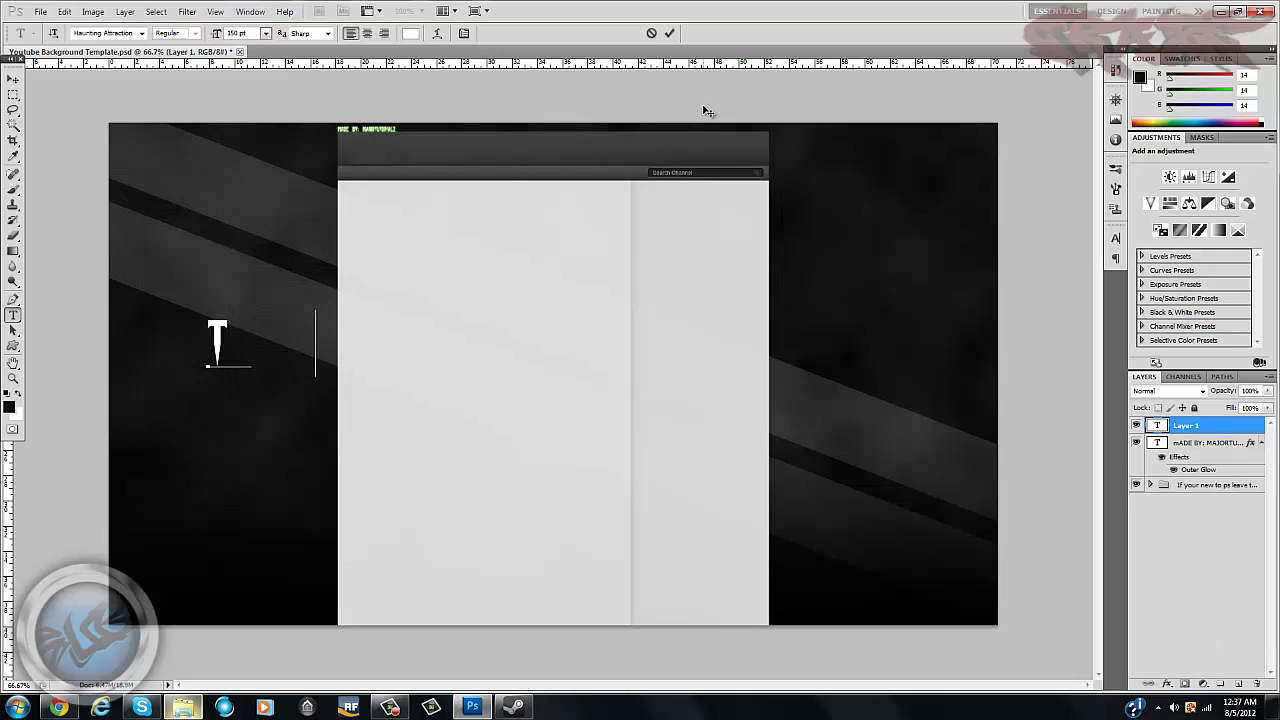
text(UTORIAL)
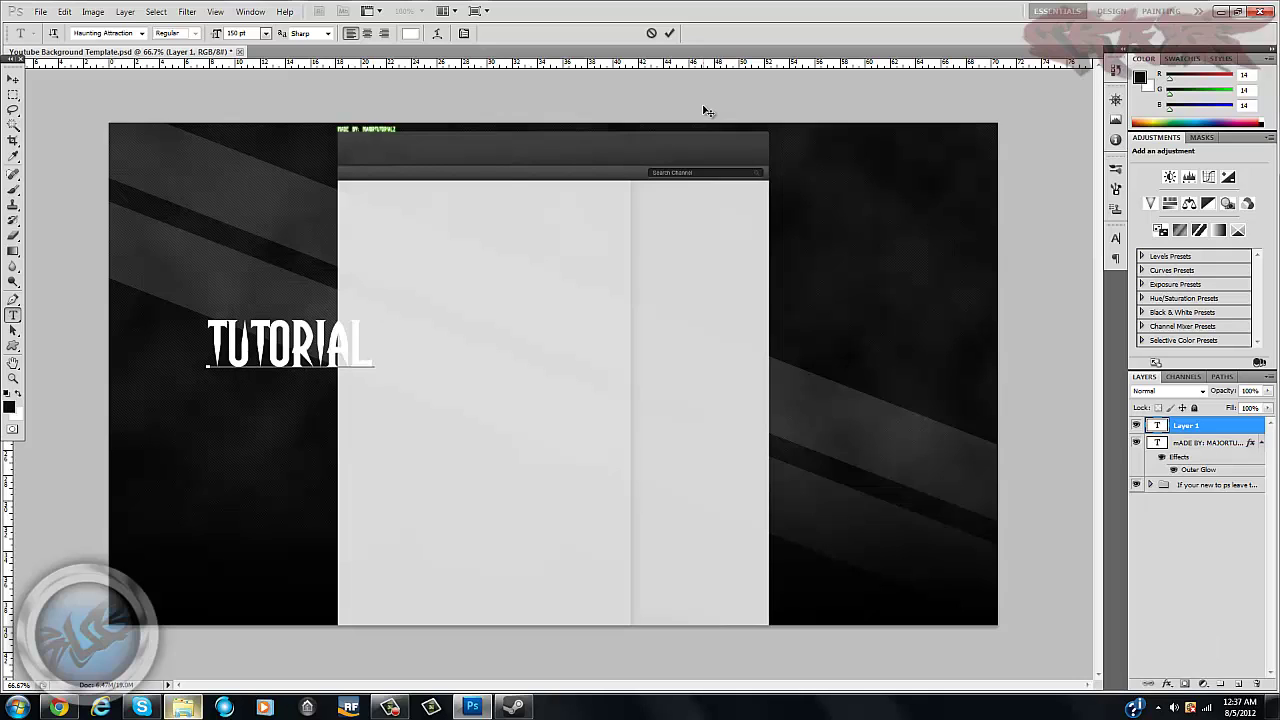
- Change the font of the whole word TUTORIAL to a wide, angular techno-style typeface and commit the text
double_click(373, 333)
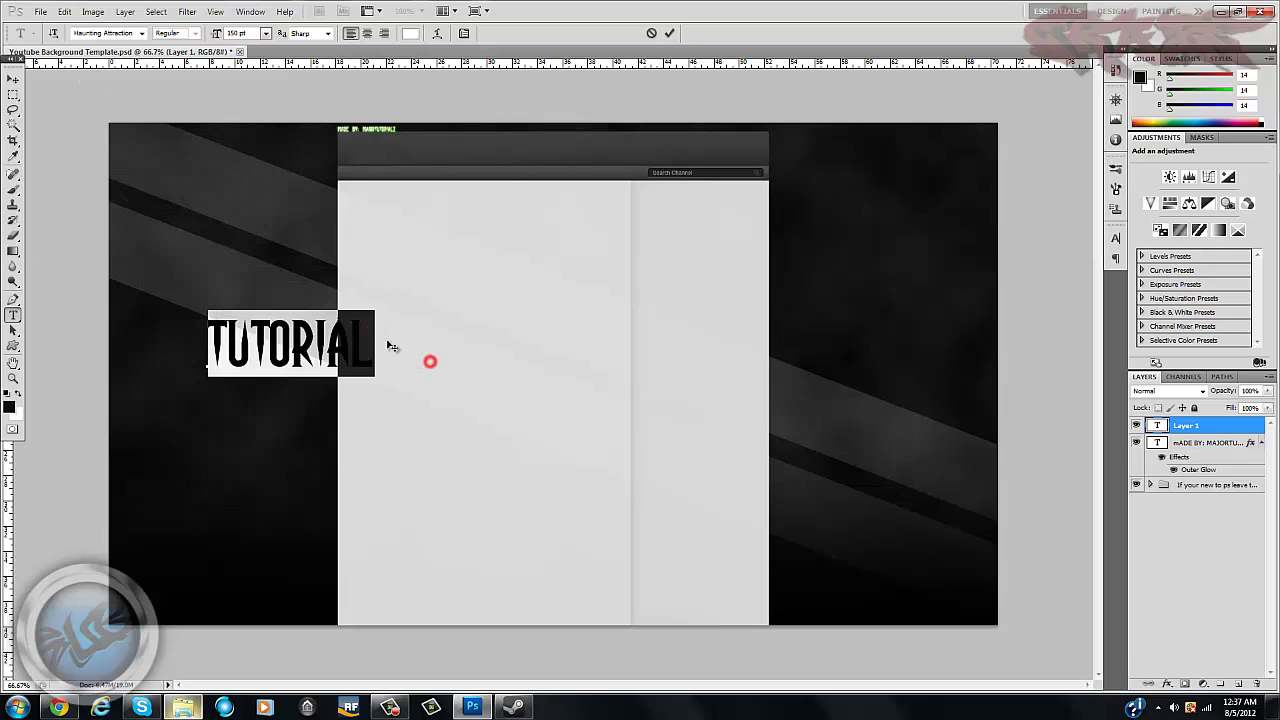
click(386, 272)
click(362, 331)
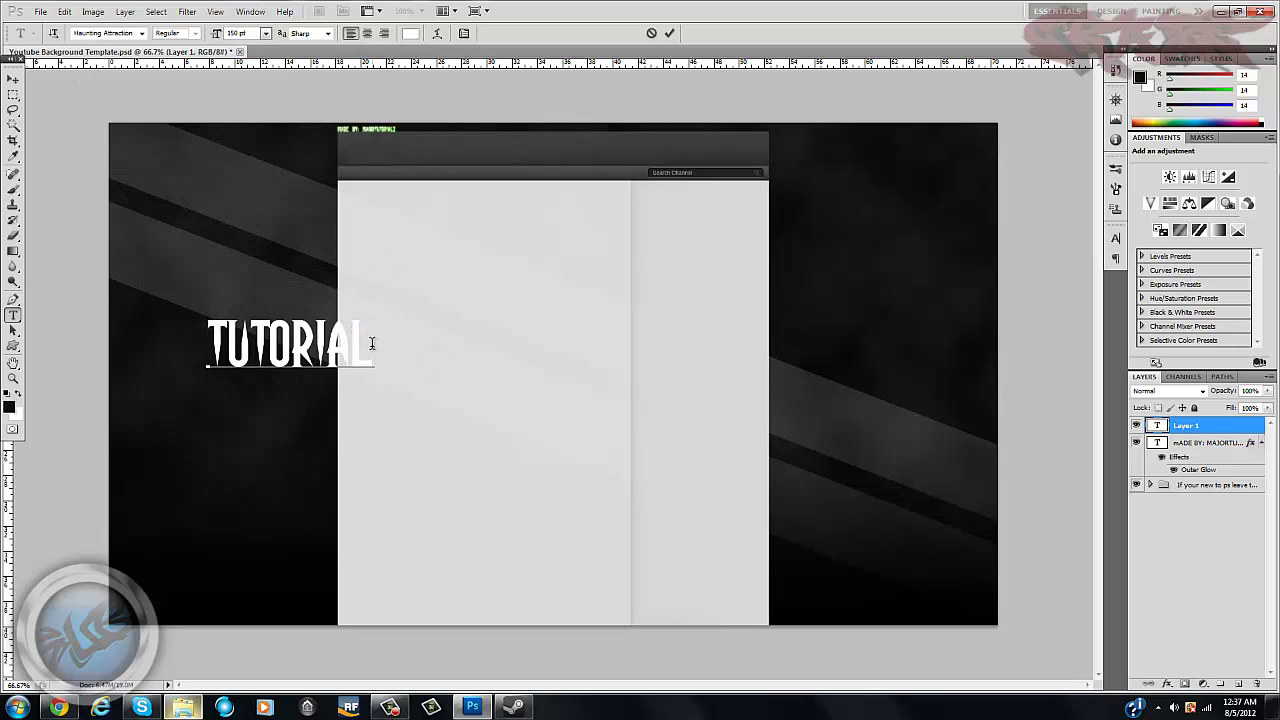
double_click(372, 343)
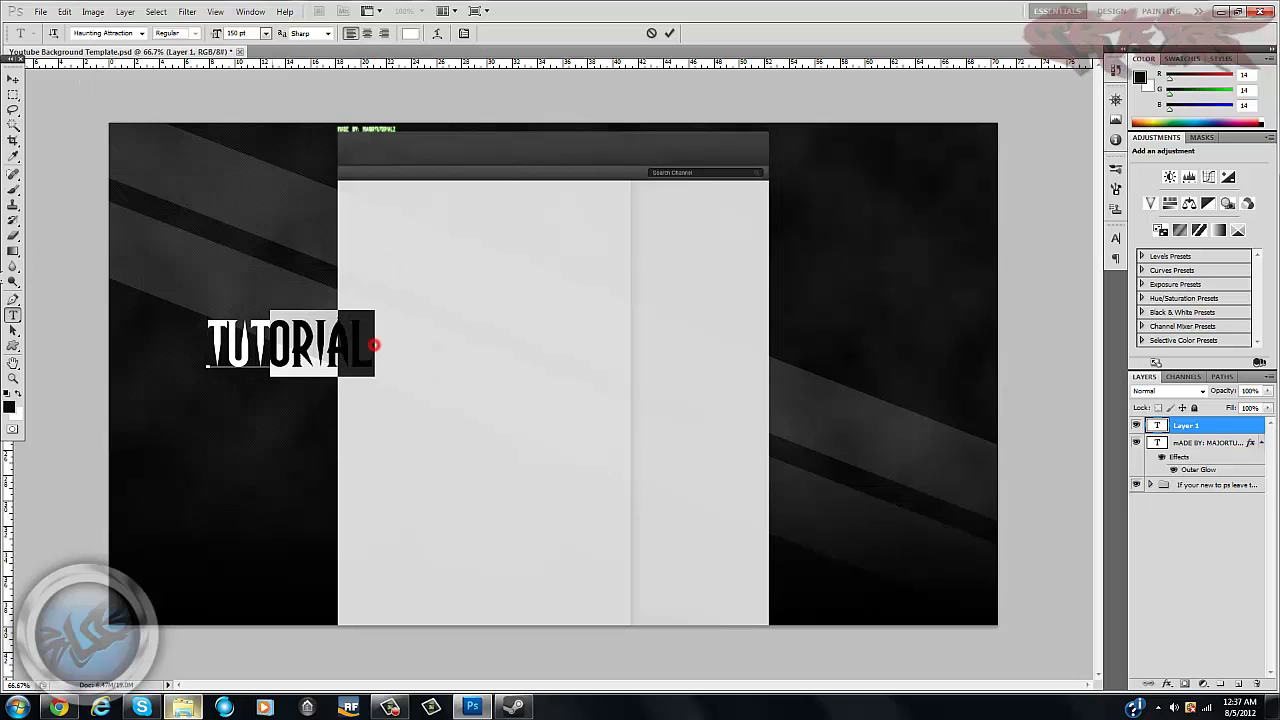
click(143, 34)
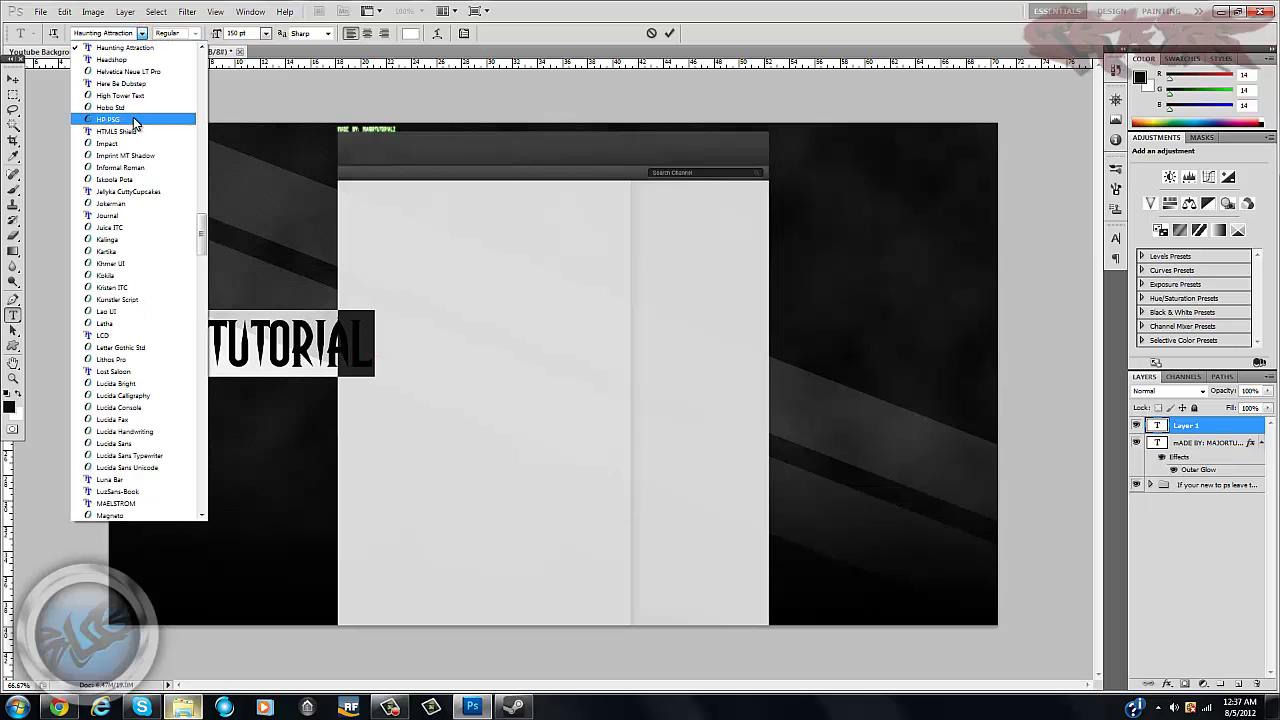
scroll(145, 198, down, 3)
scroll(145, 205, down, 8)
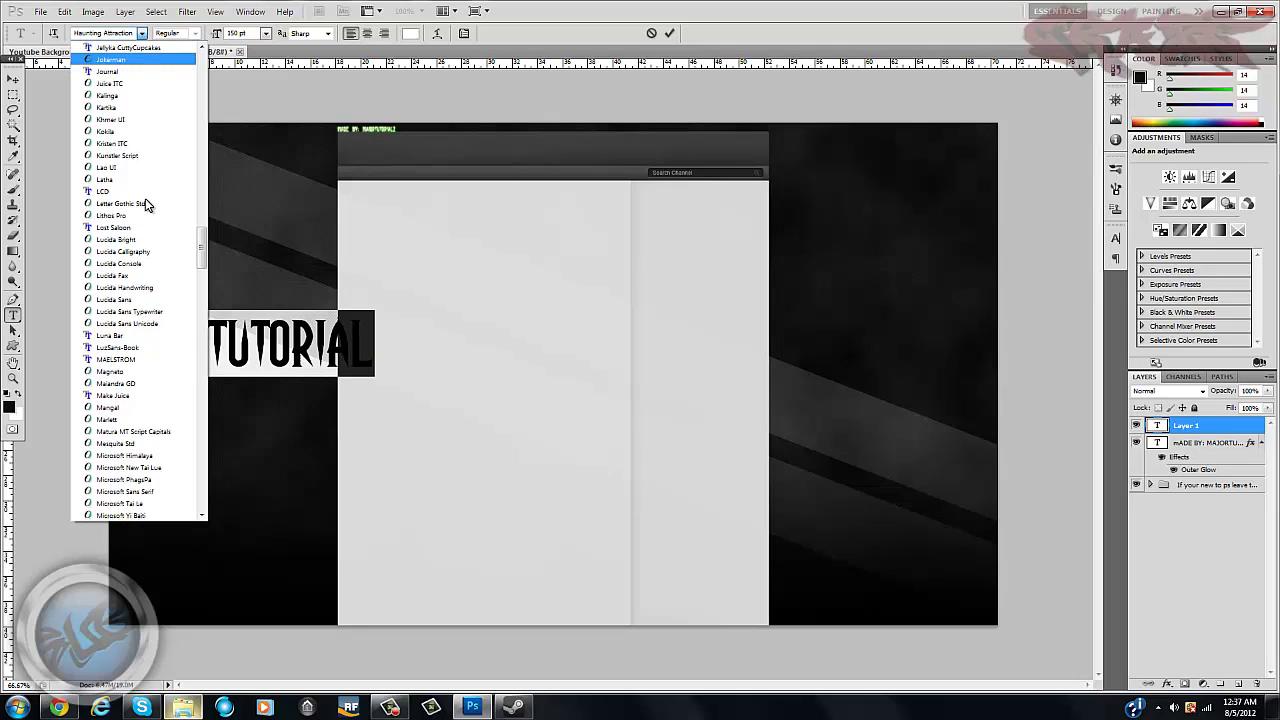
scroll(148, 207, down, 9)
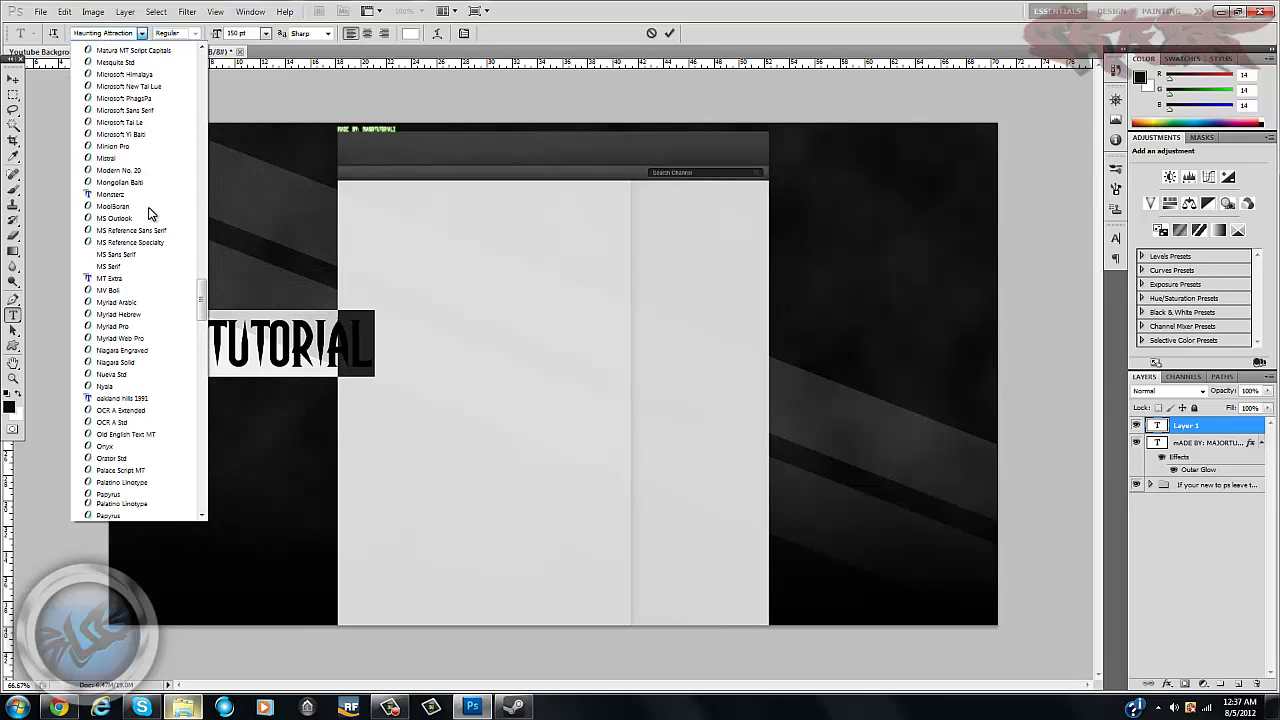
drag(201, 298, 203, 349)
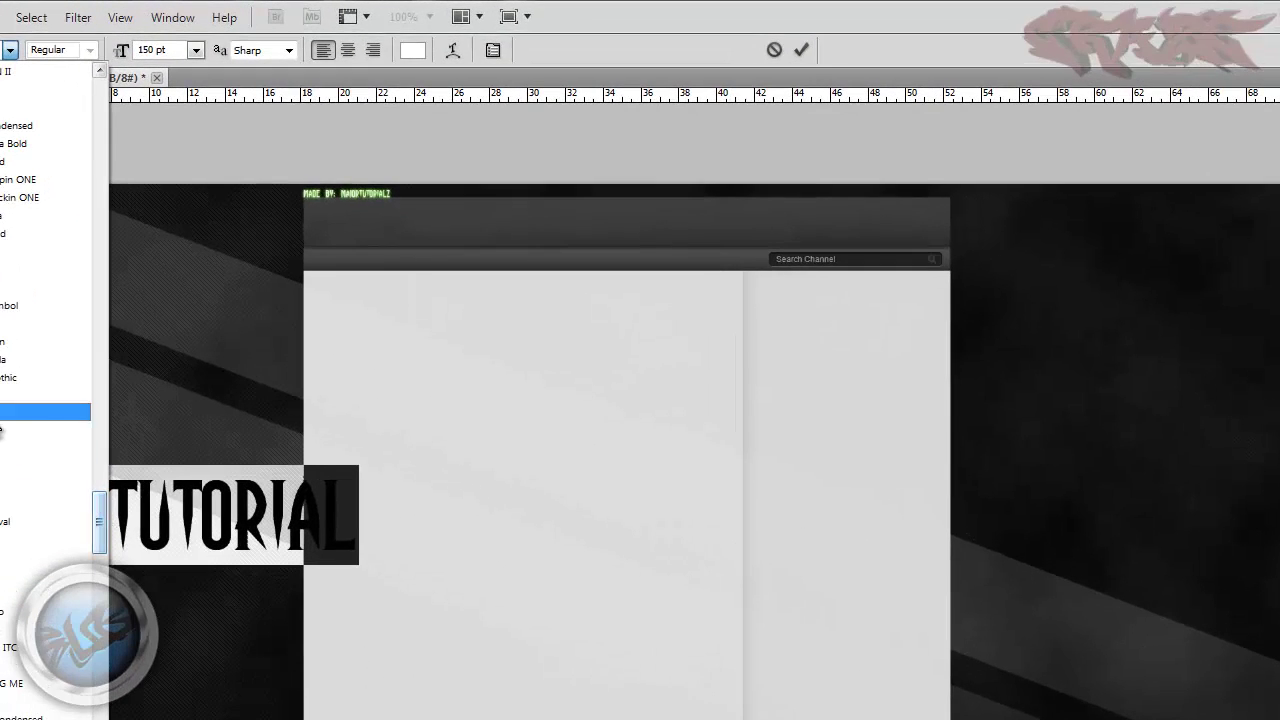
click(40, 412)
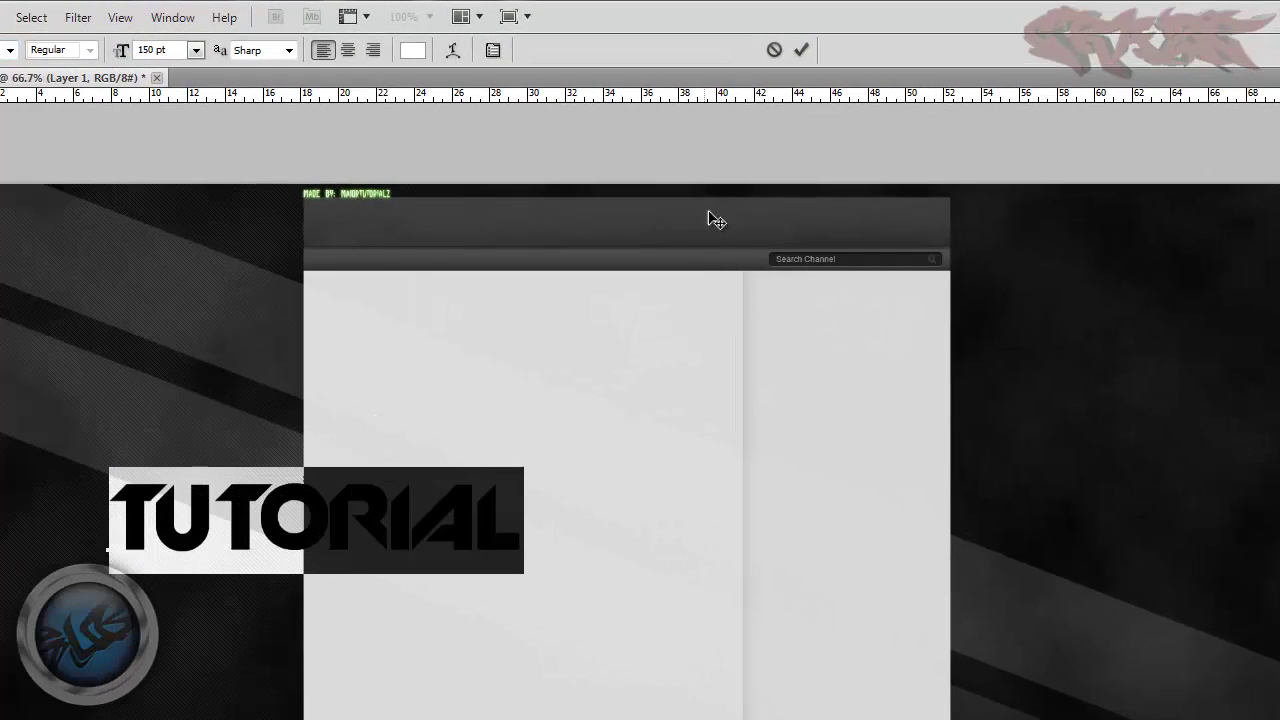
click(801, 50)
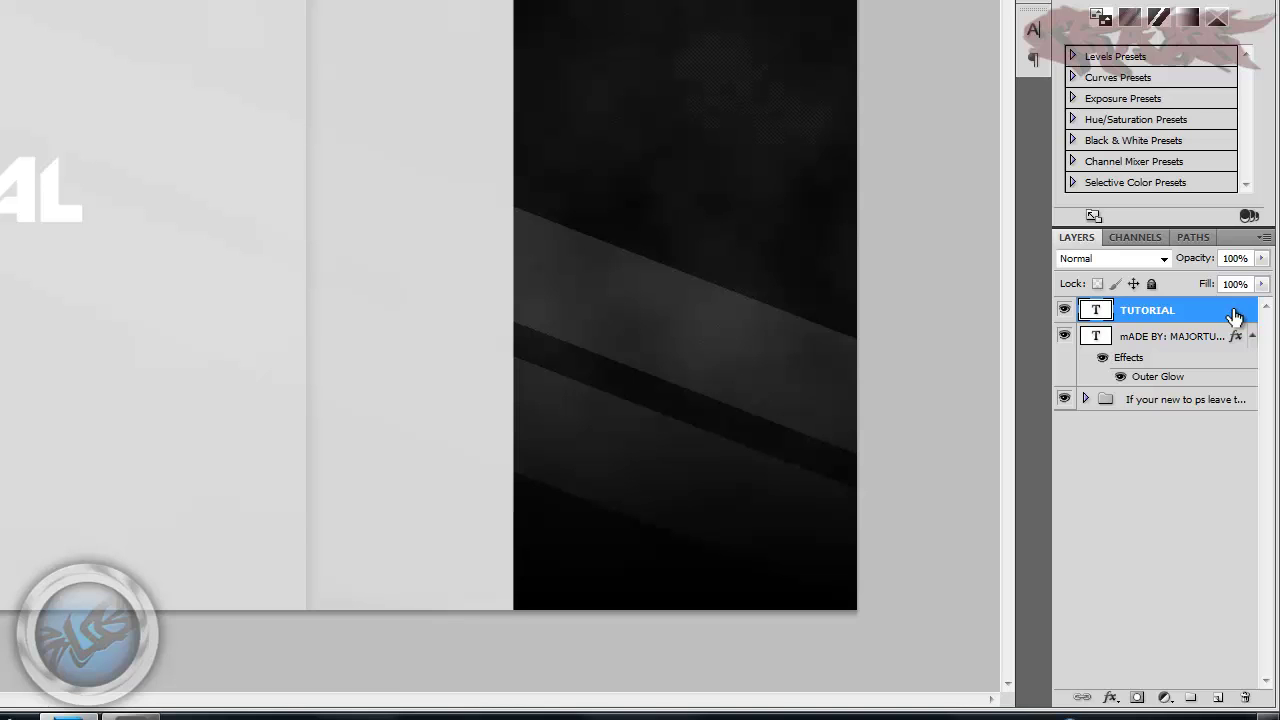
- Rotate the TUTORIAL text 90° counterclockwise and place it vertically against the light channel area's left edge
key(ctrl+t)
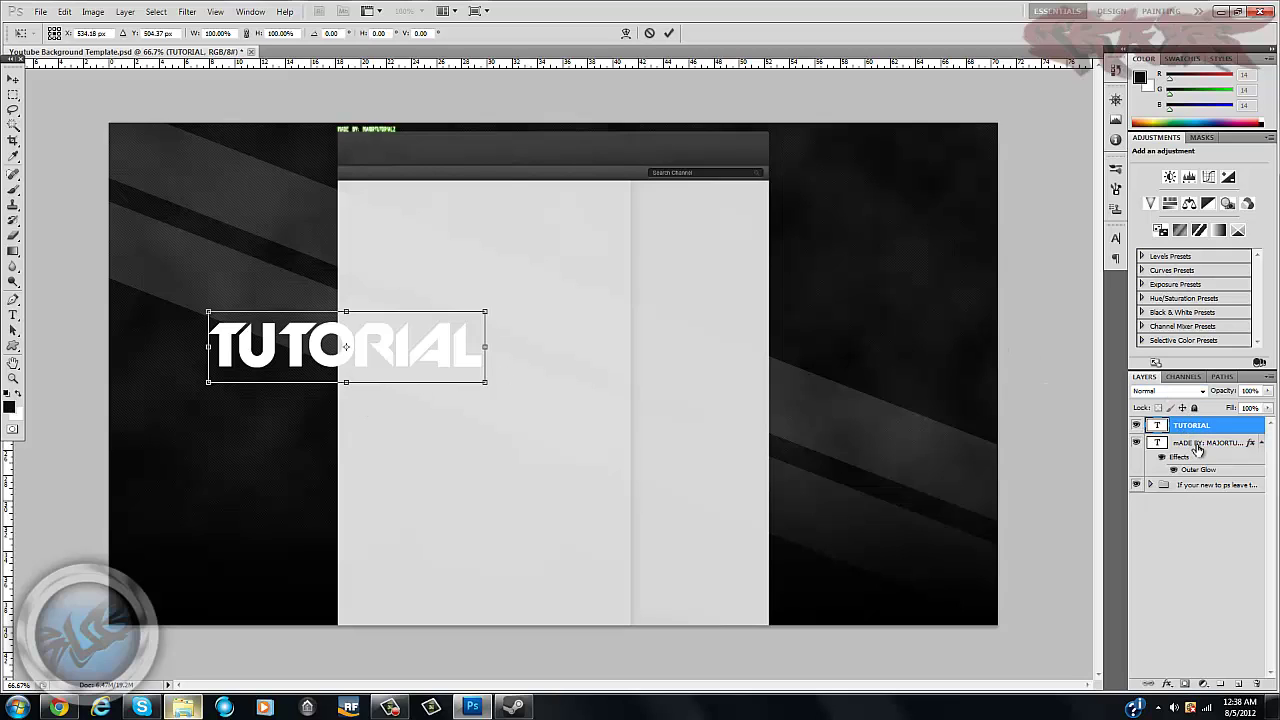
right_click(466, 338)
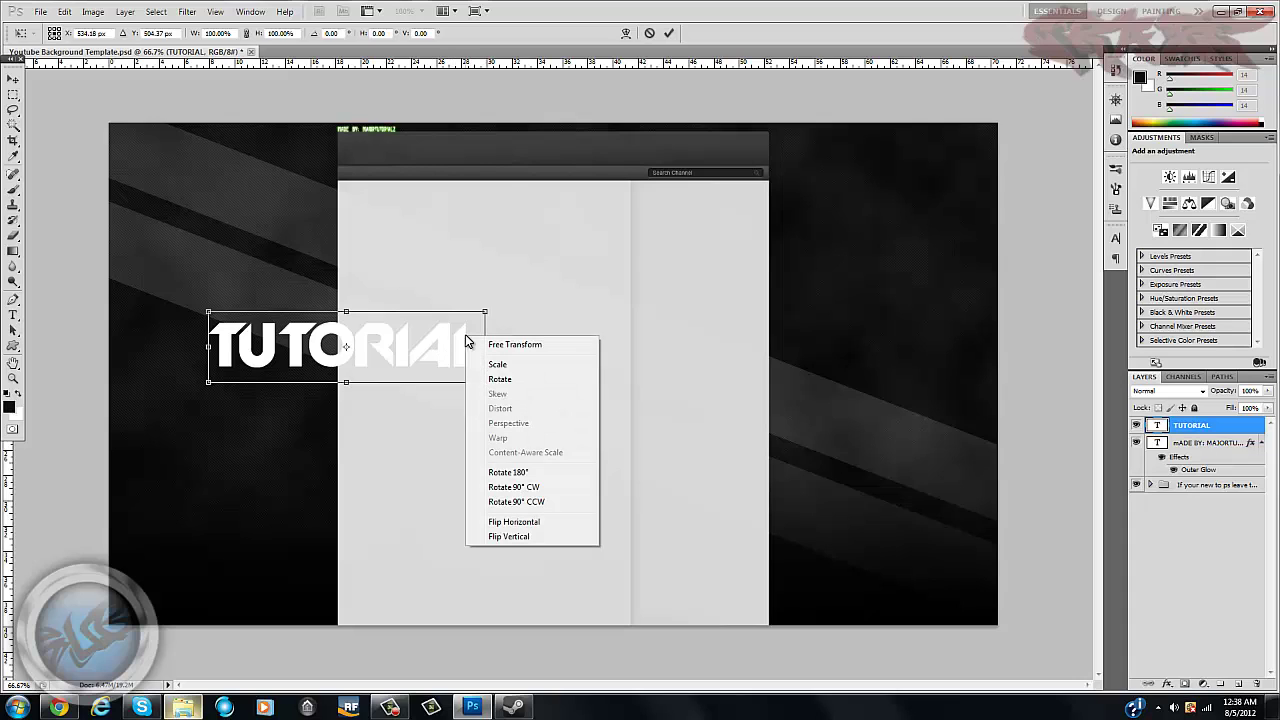
click(529, 502)
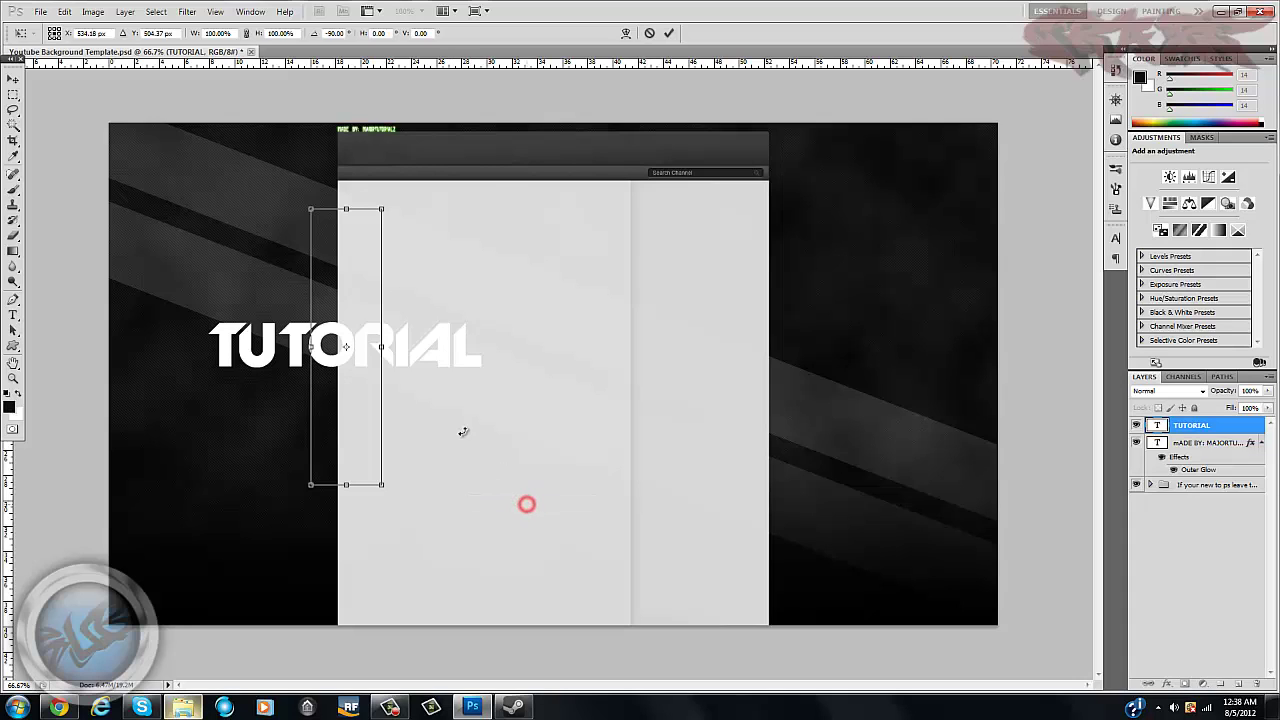
drag(361, 407, 334, 426)
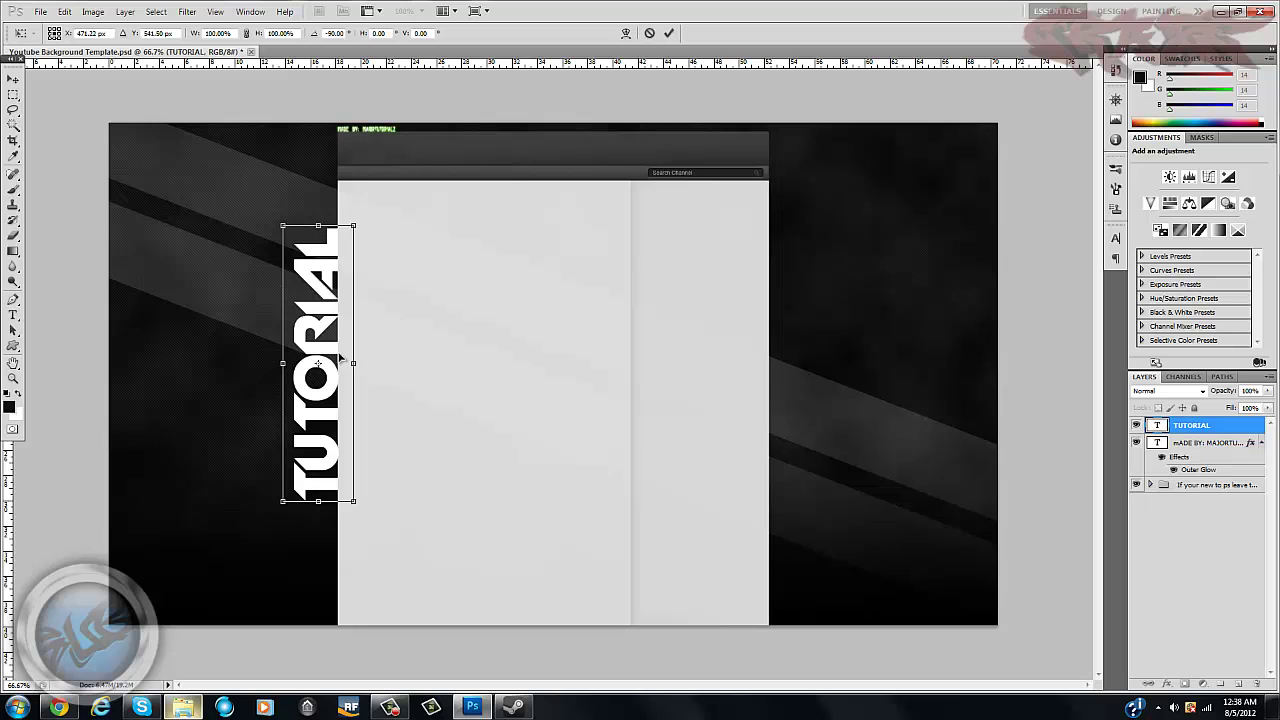
mouse_move(338, 378)
mouse_down()
mouse_move(223, 366)
mouse_move(474, 377)
mouse_move(917, 366)
mouse_move(890, 393)
mouse_move(291, 397)
mouse_move(332, 401)
mouse_up()
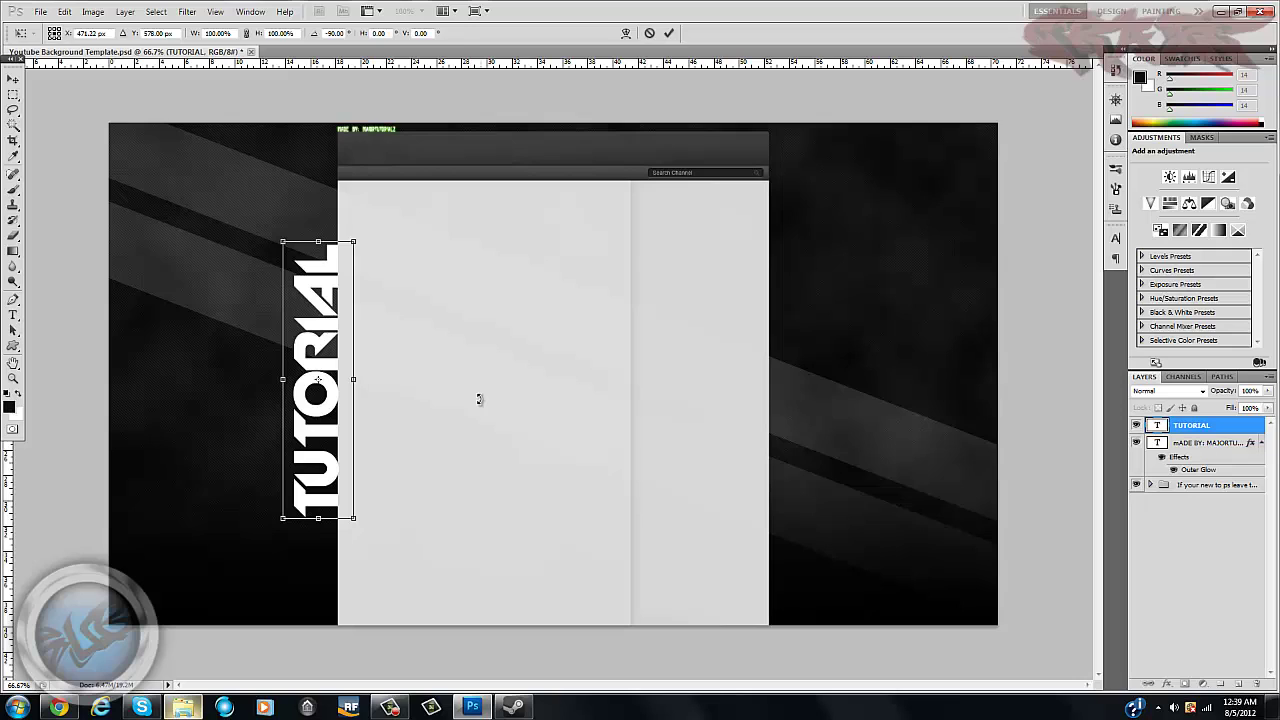
key(Return)
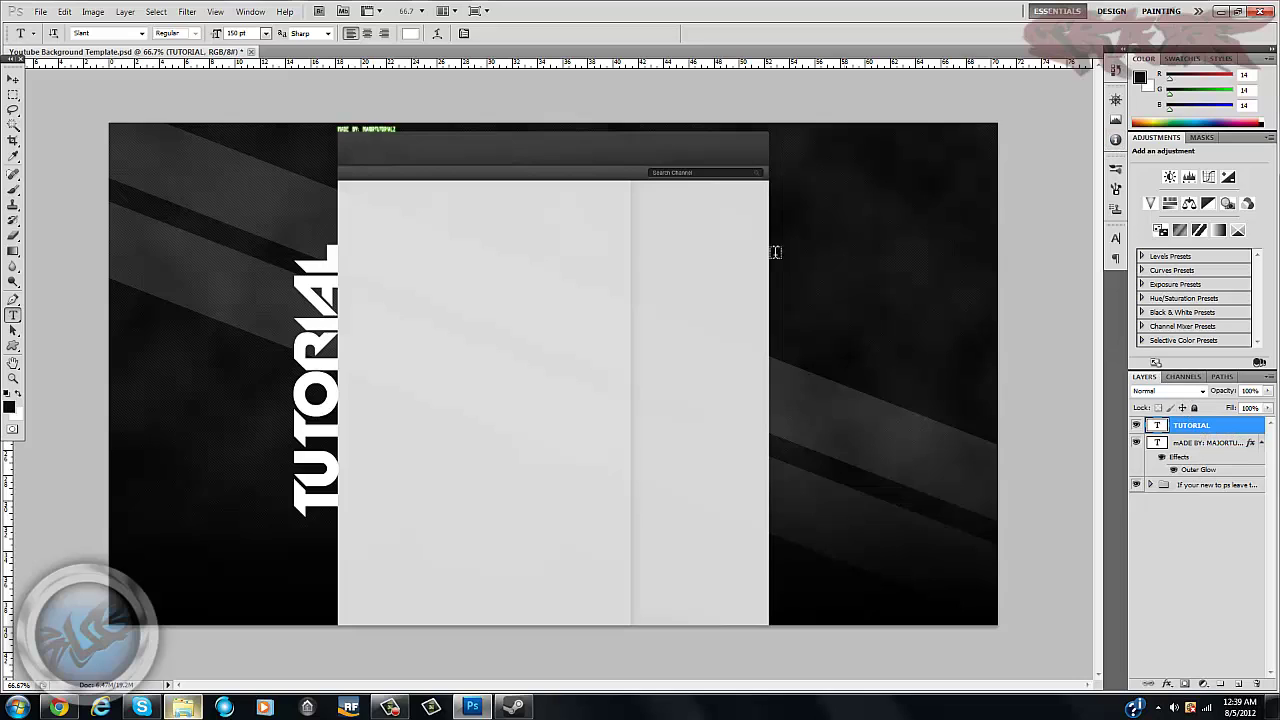
click(1182, 377)
click(1222, 376)
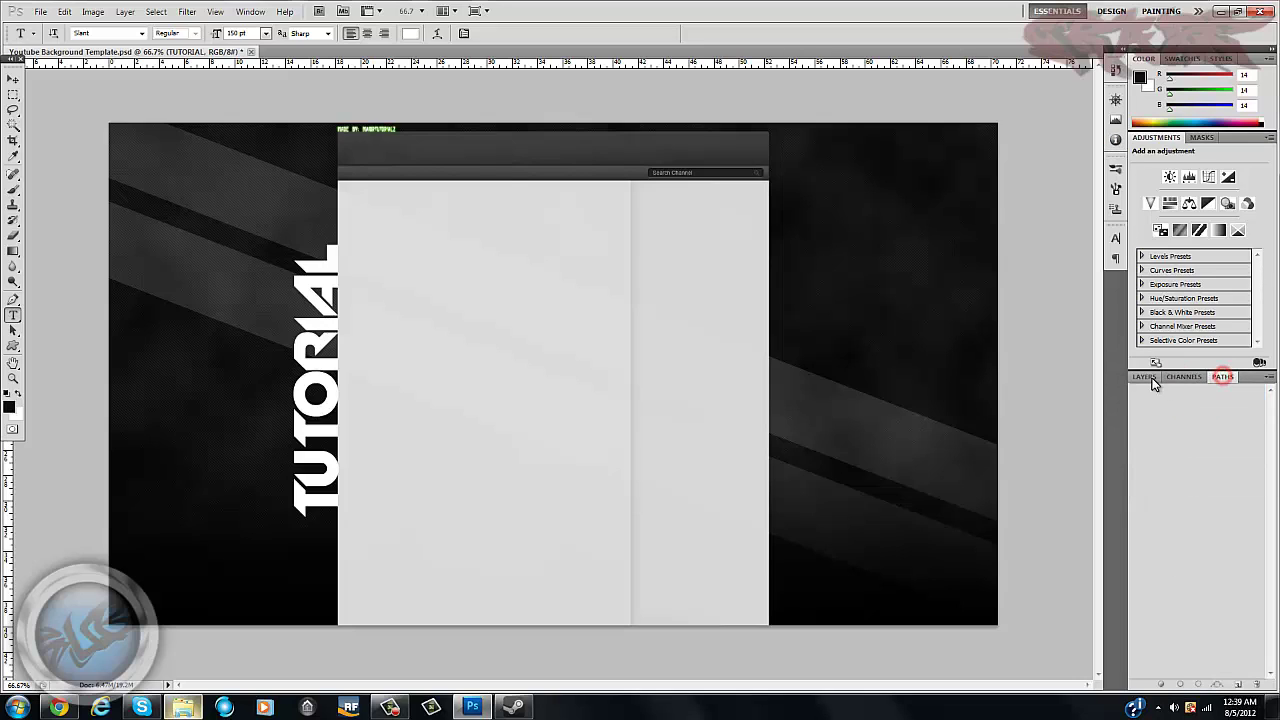
click(1148, 377)
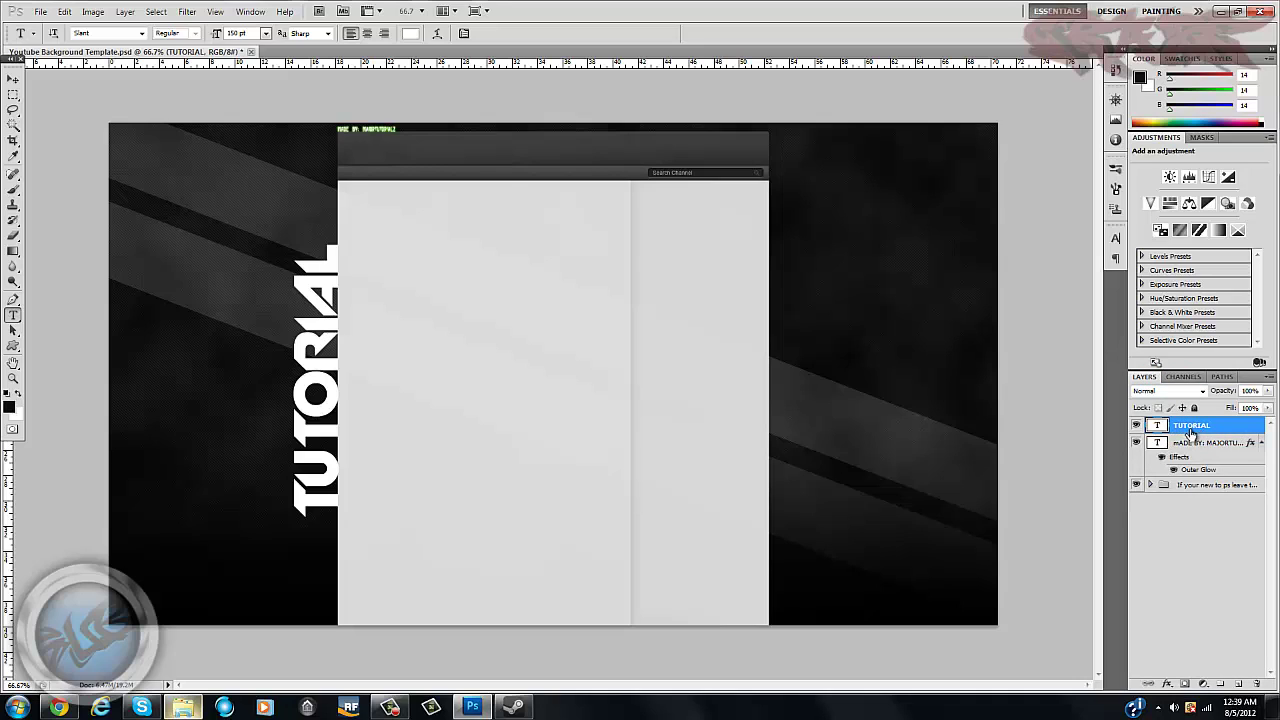
- Add a Drop Shadow to the TUTORIAL layer with 50% opacity, 0 px distance, 20% spread and an increased size
double_click(1244, 427)
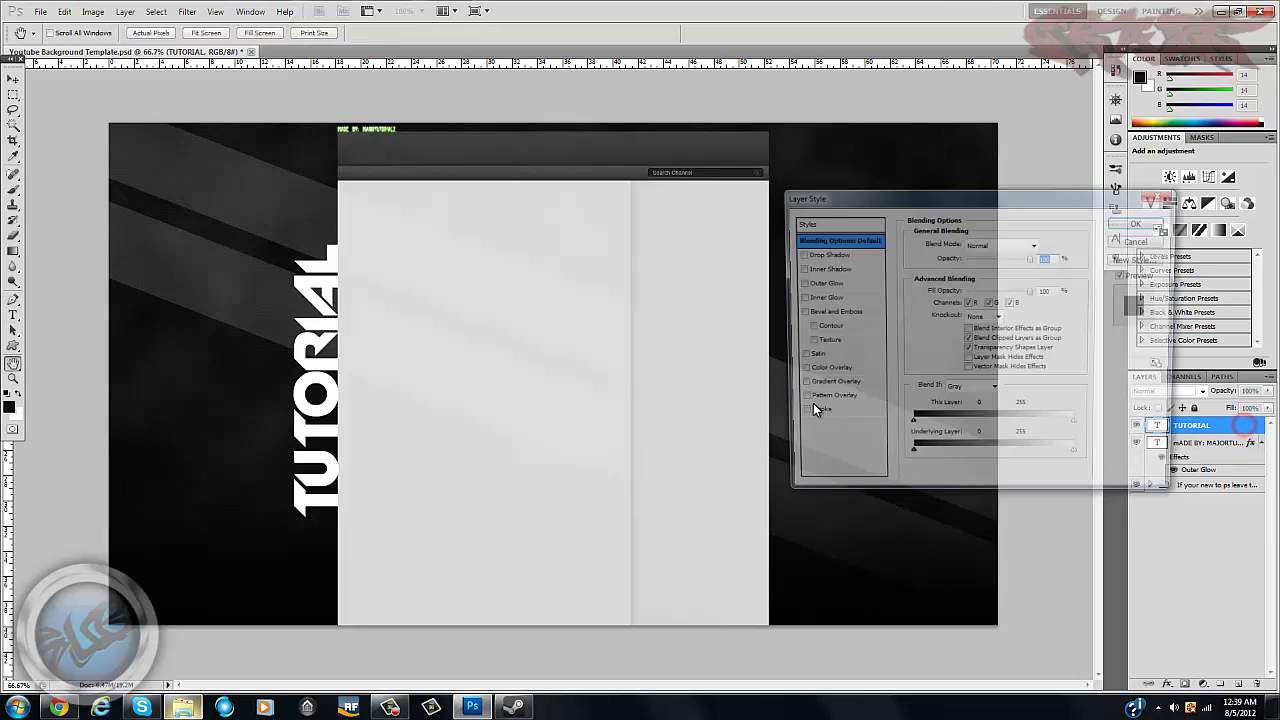
drag(827, 198, 675, 214)
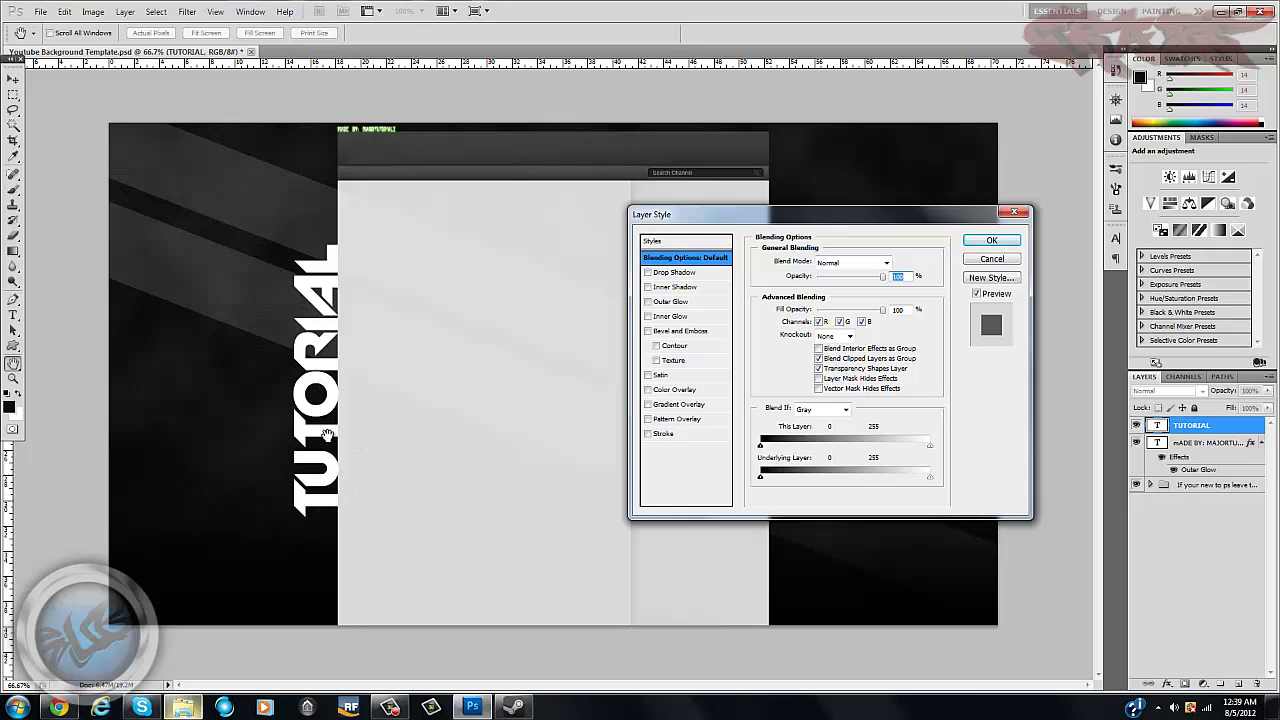
click(647, 273)
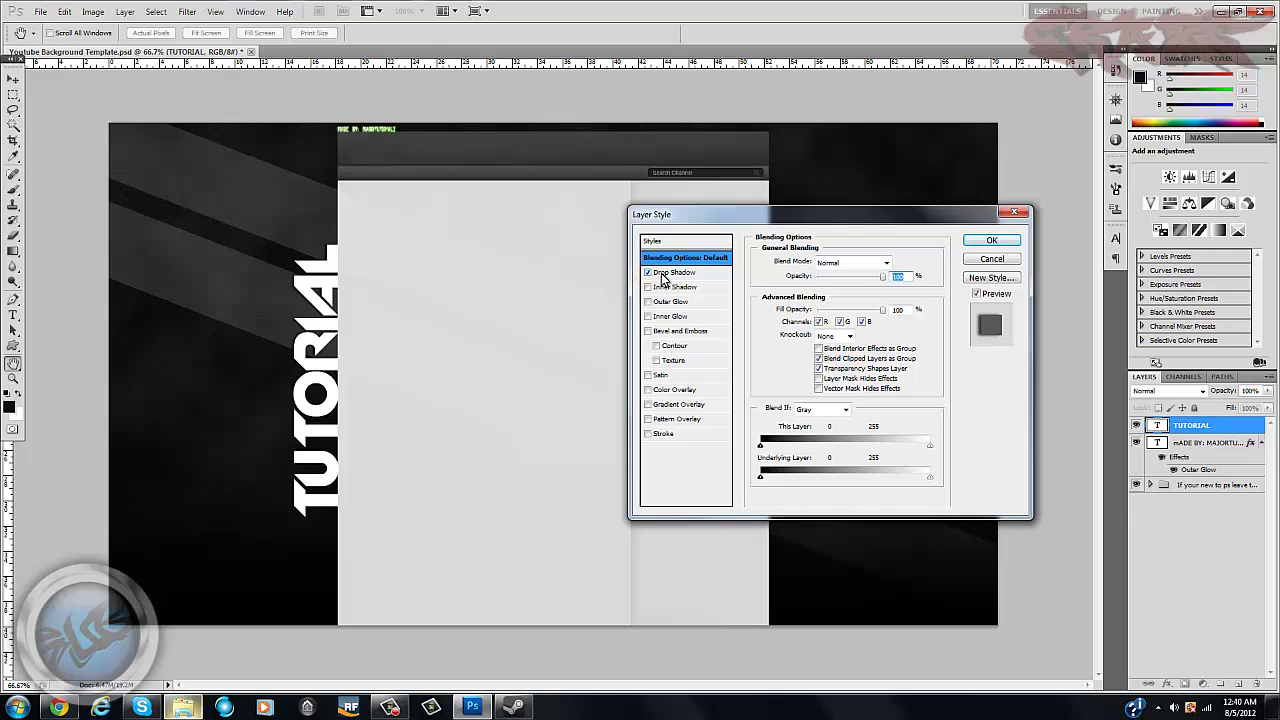
click(662, 273)
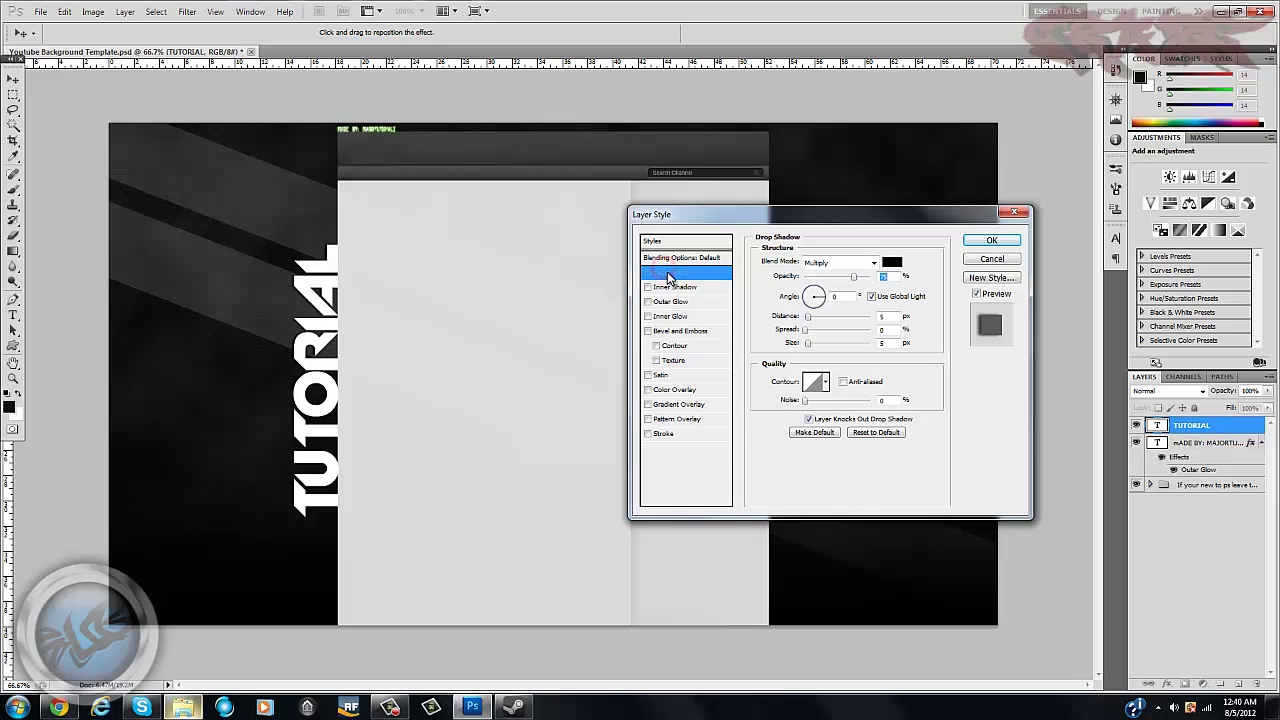
double_click(883, 277)
text(50)
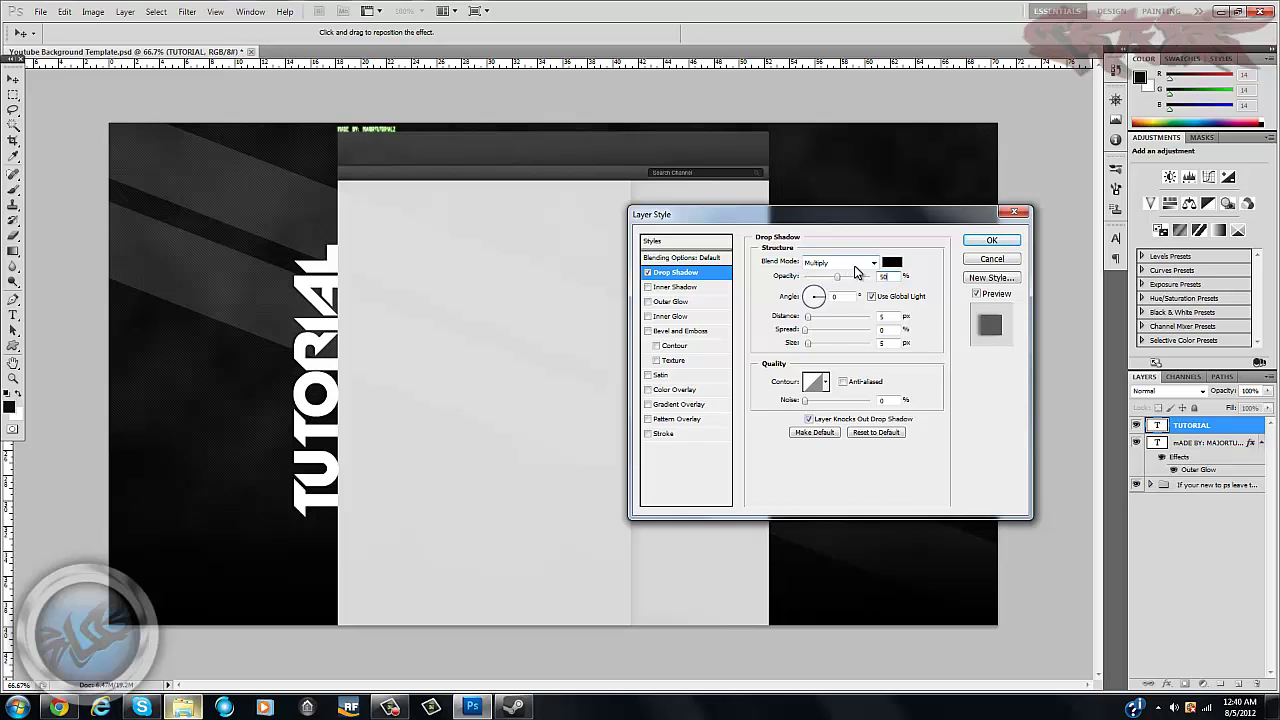
drag(809, 319, 816, 347)
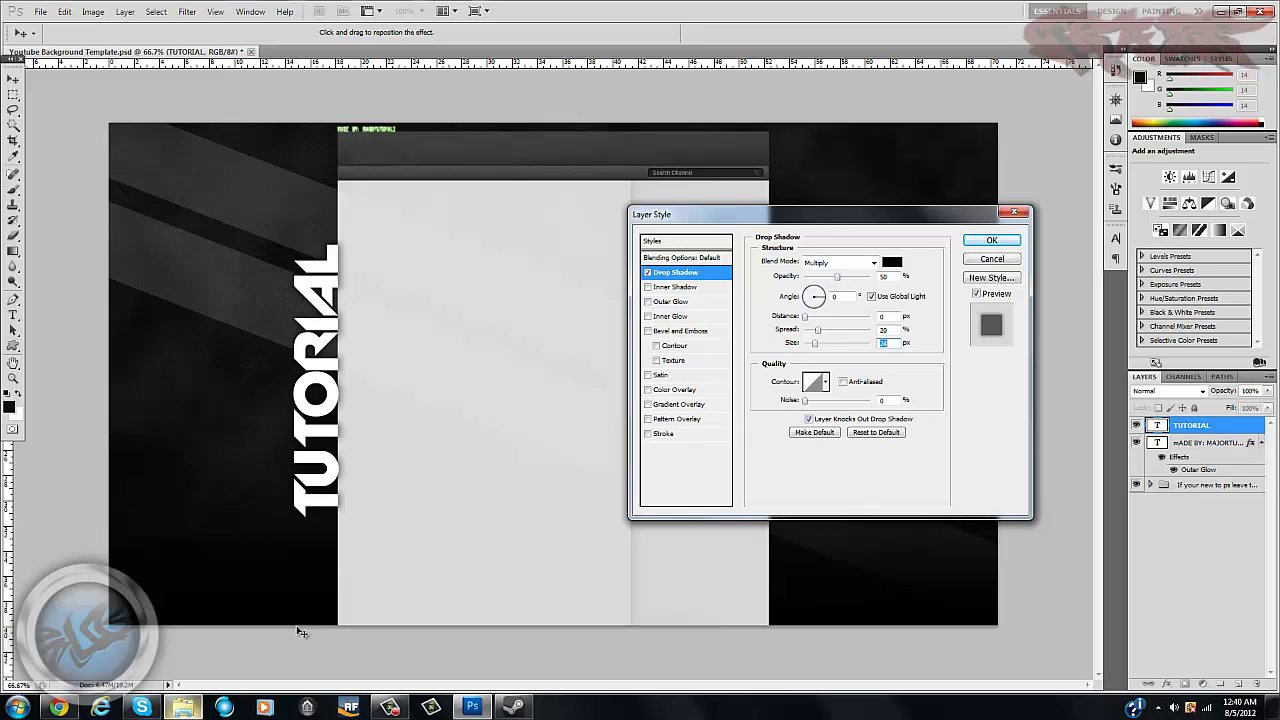
- Add an Inner Shadow to the text with 50% opacity, 0 px distance, 10% choke and 10 px size
click(647, 287)
click(667, 288)
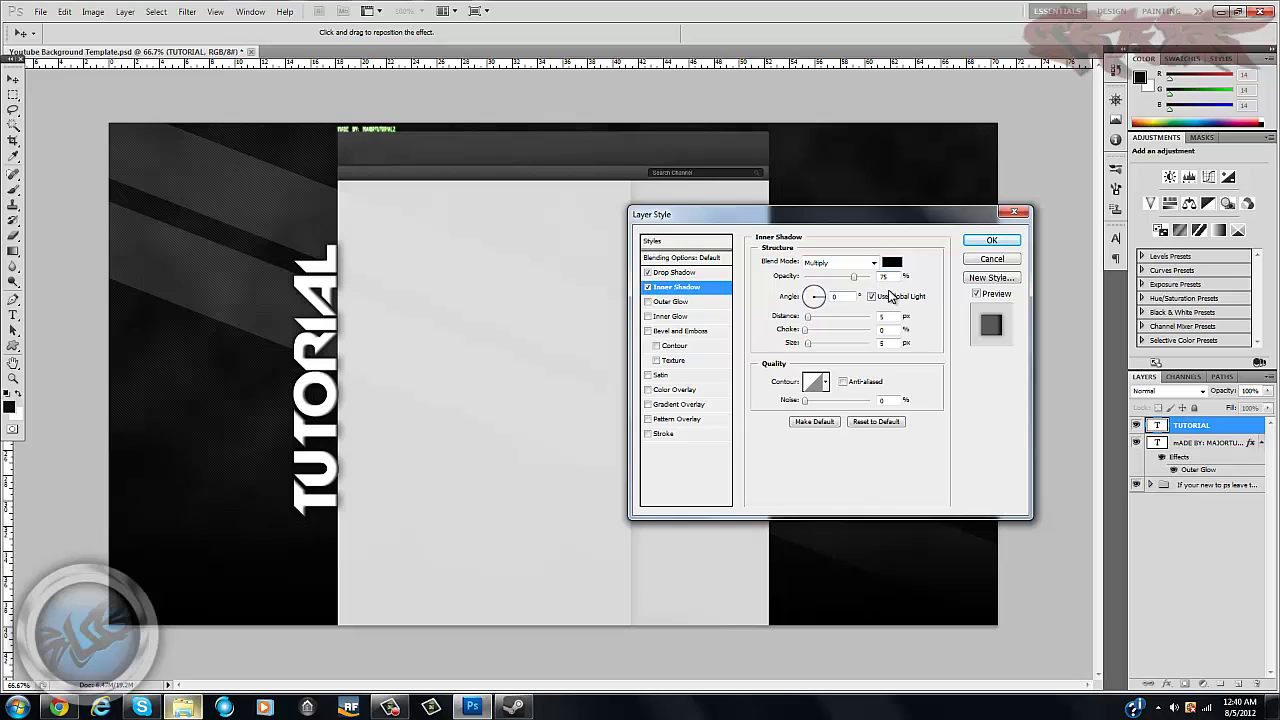
drag(897, 275, 875, 262)
text(50)
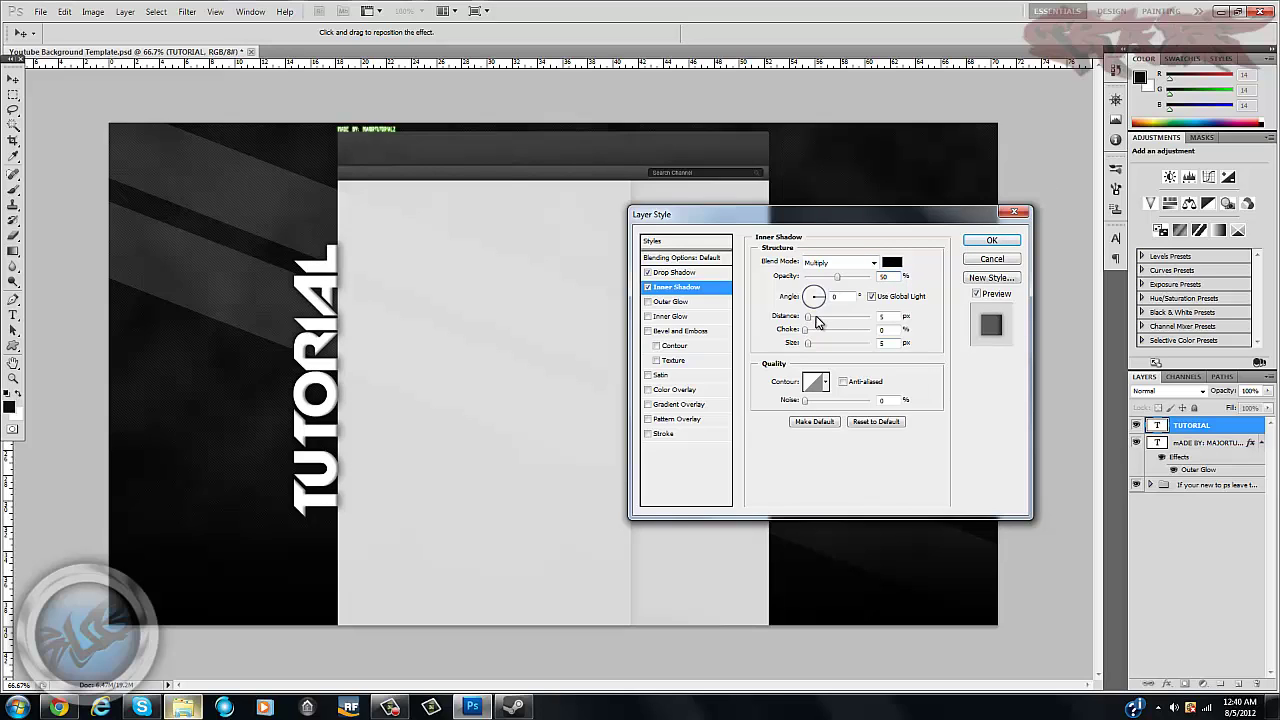
drag(809, 316, 811, 347)
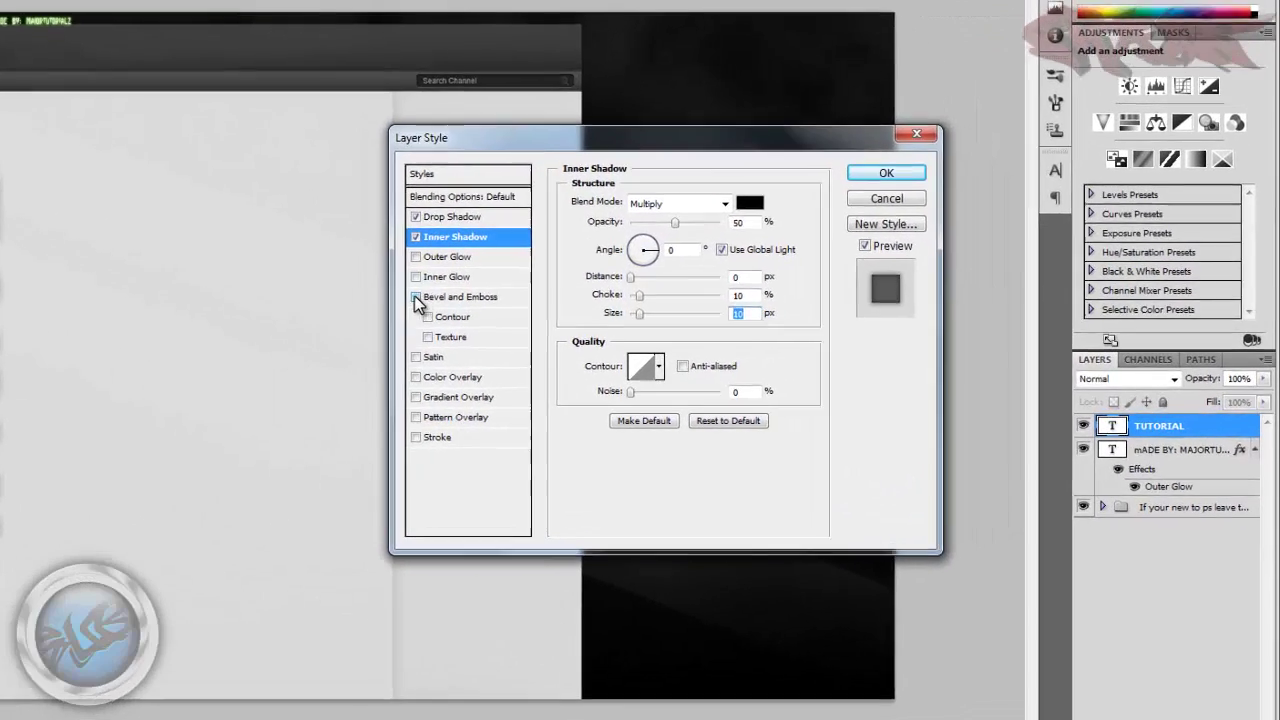
- Add a Gradient Overlay to the TUTORIAL text and set its angle to 180°
click(416, 298)
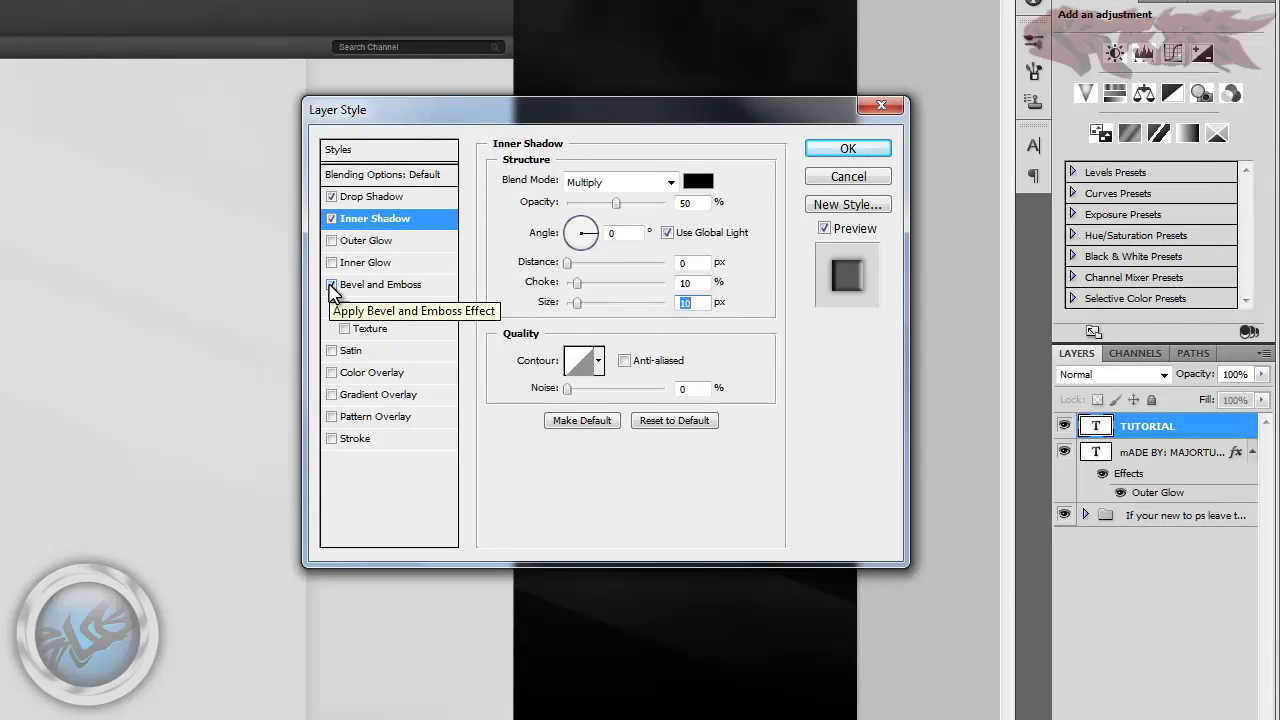
click(331, 285)
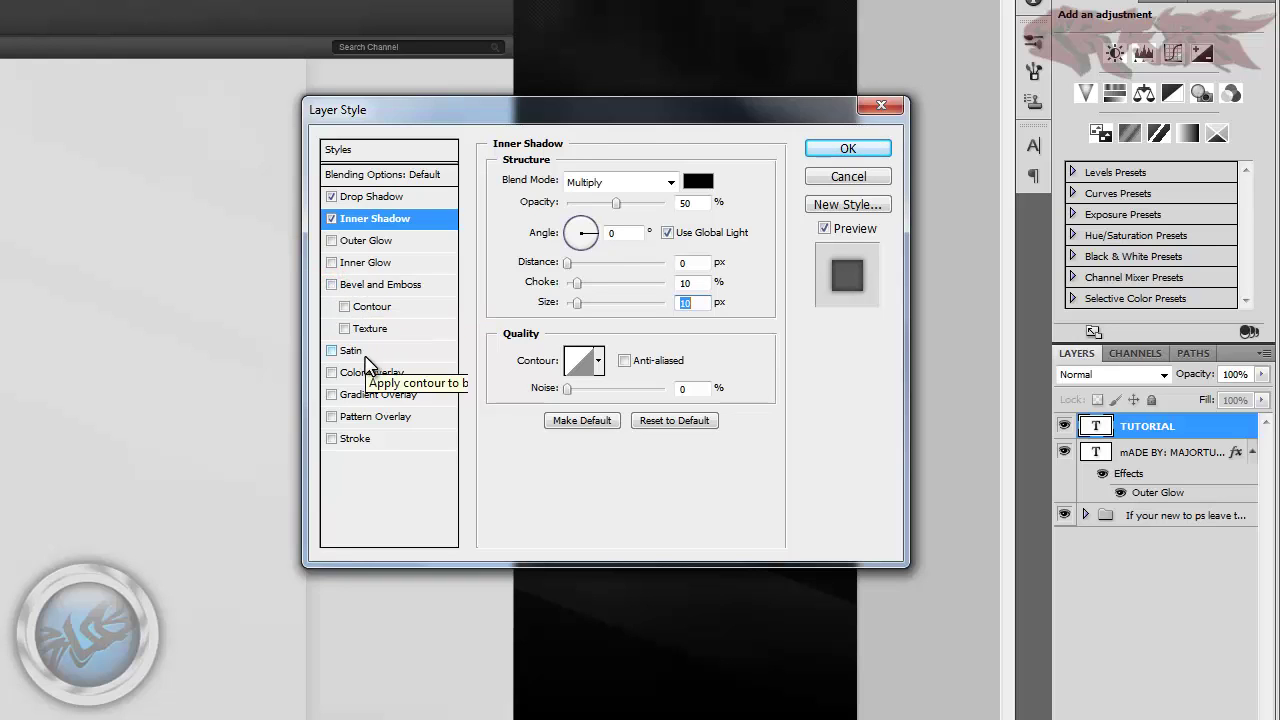
click(332, 395)
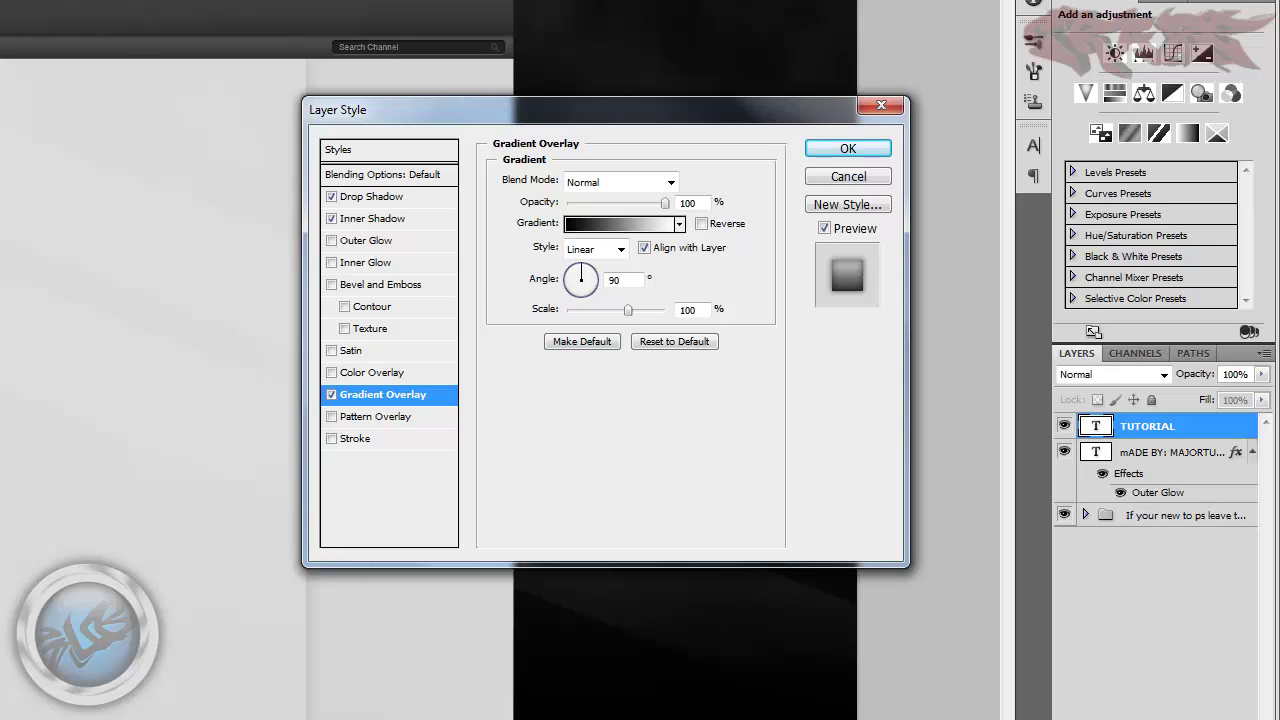
click(638, 281)
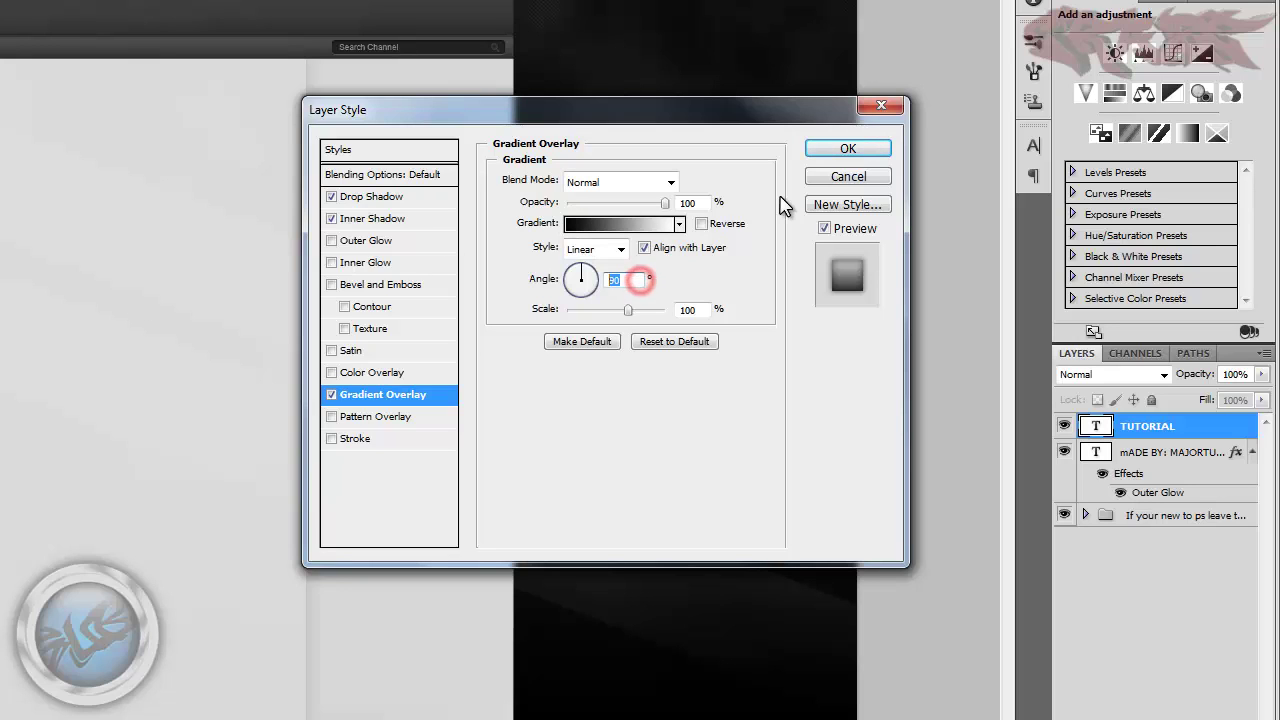
text(180)
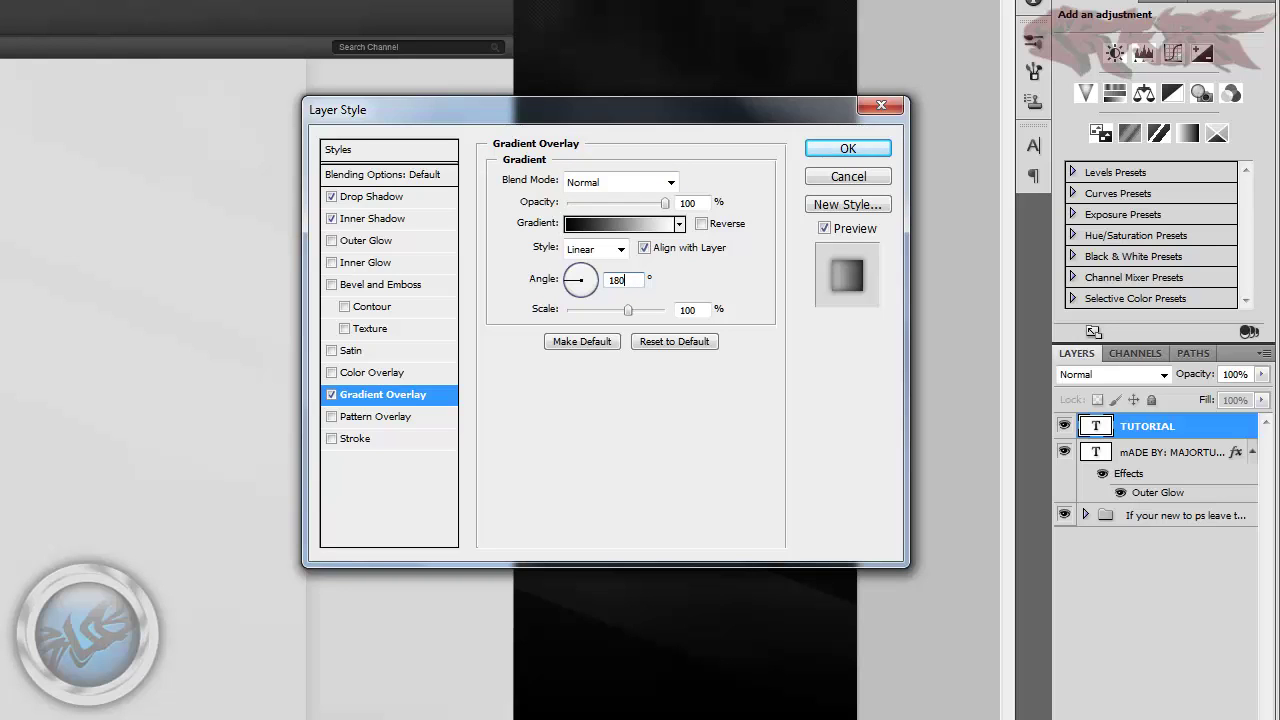
- Try the Overlay blend mode and the Radial style on the gradient overlay, restoring Normal and Linear
click(604, 182)
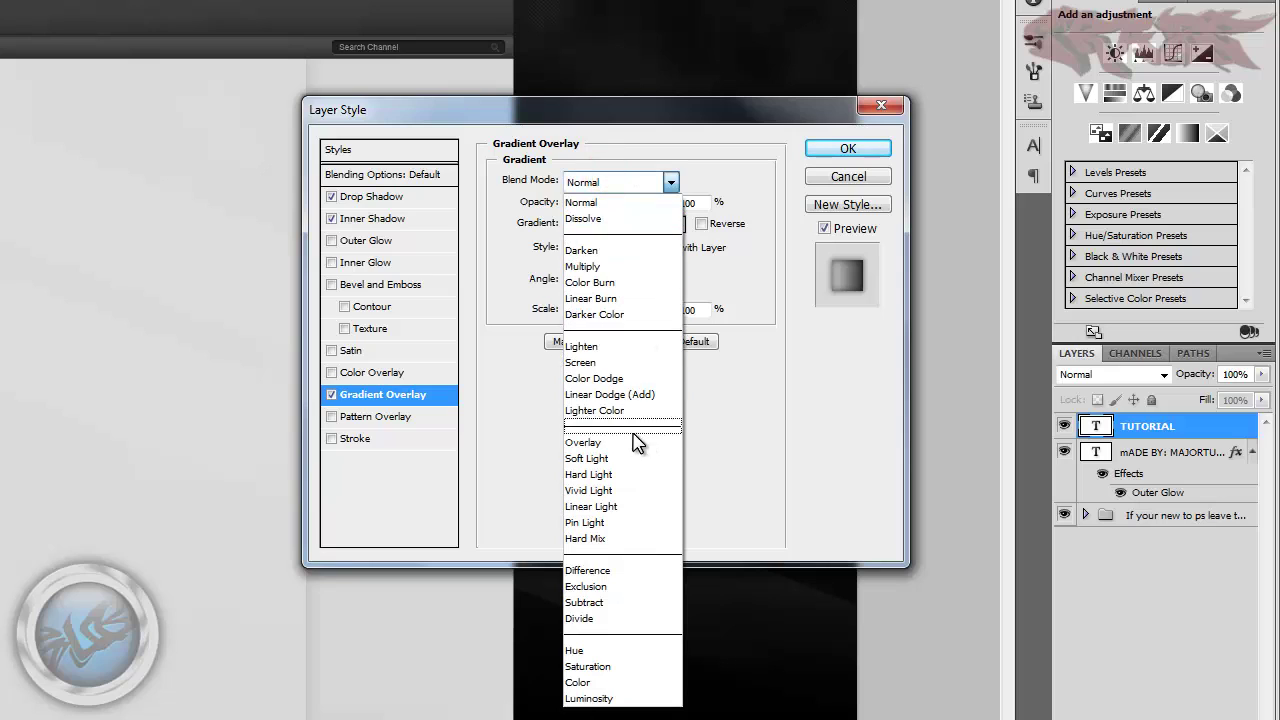
click(588, 441)
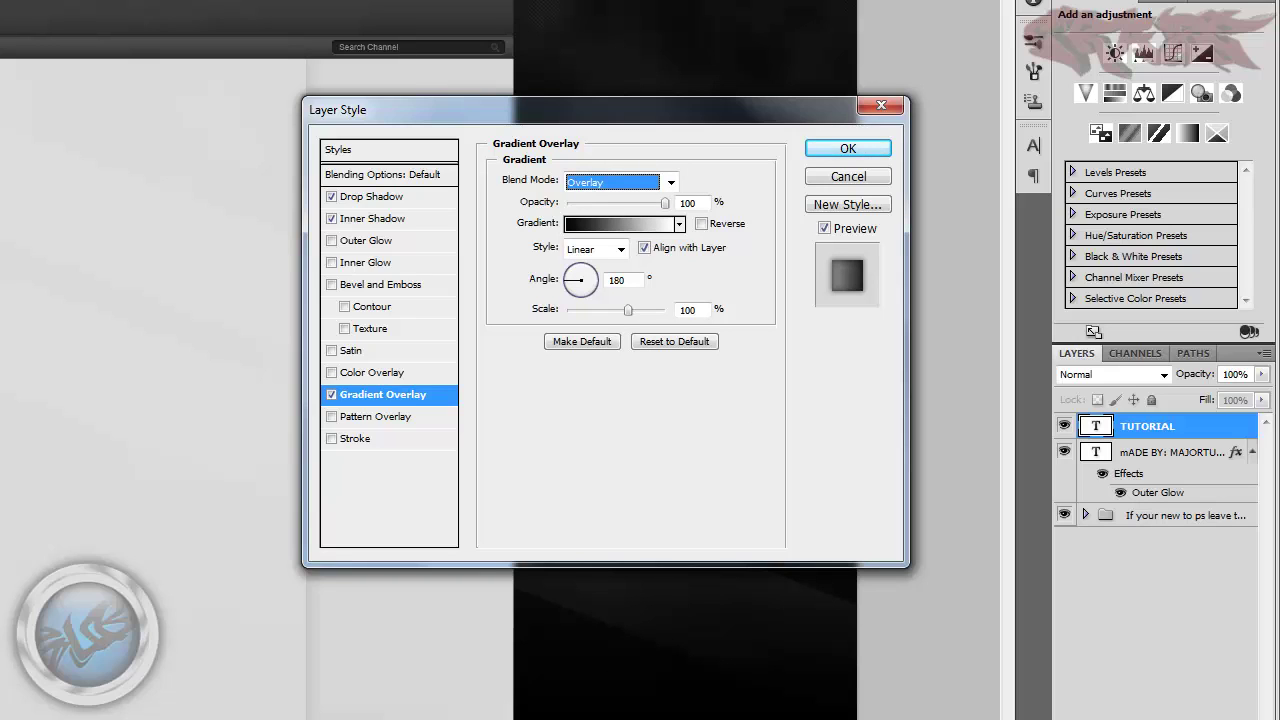
click(605, 182)
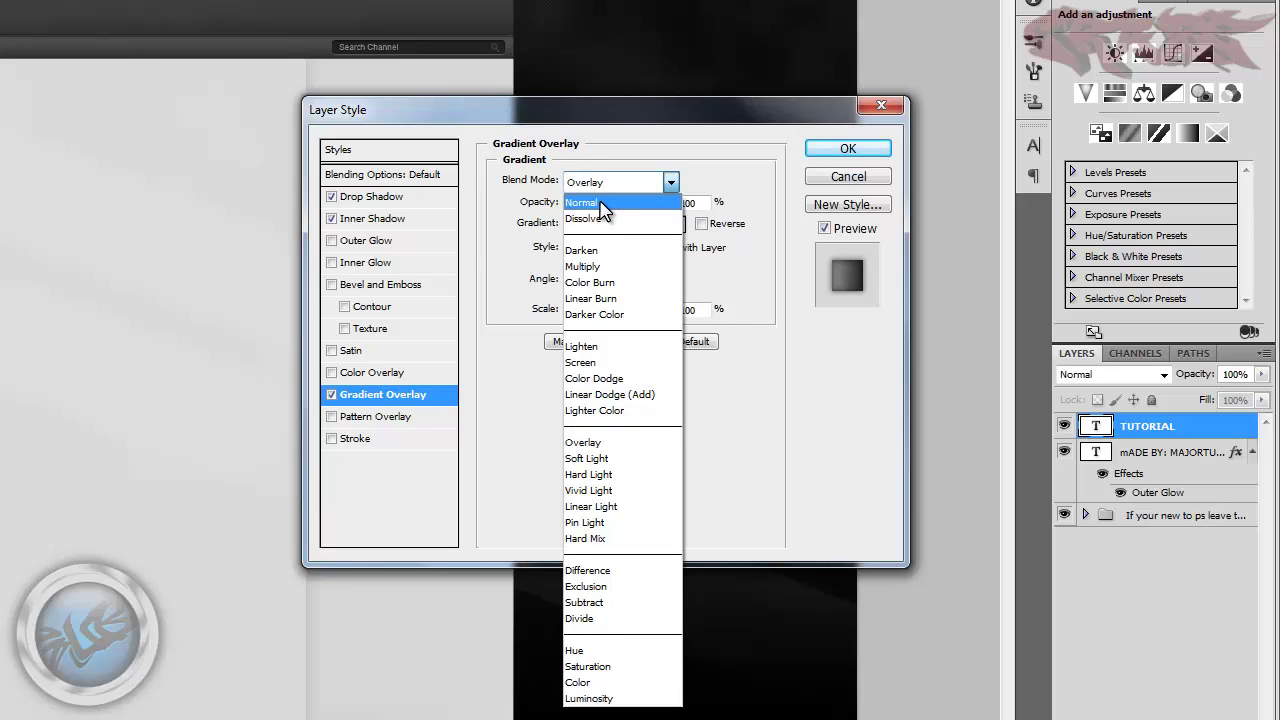
click(600, 204)
click(585, 250)
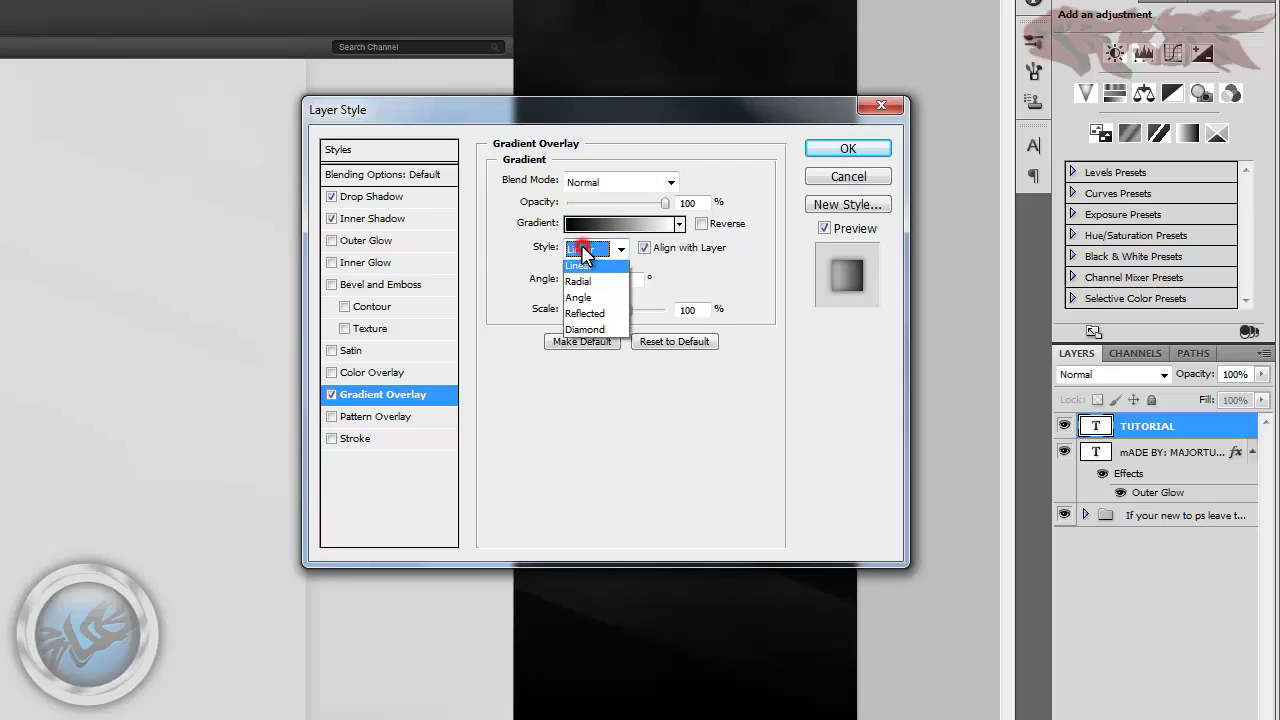
click(586, 263)
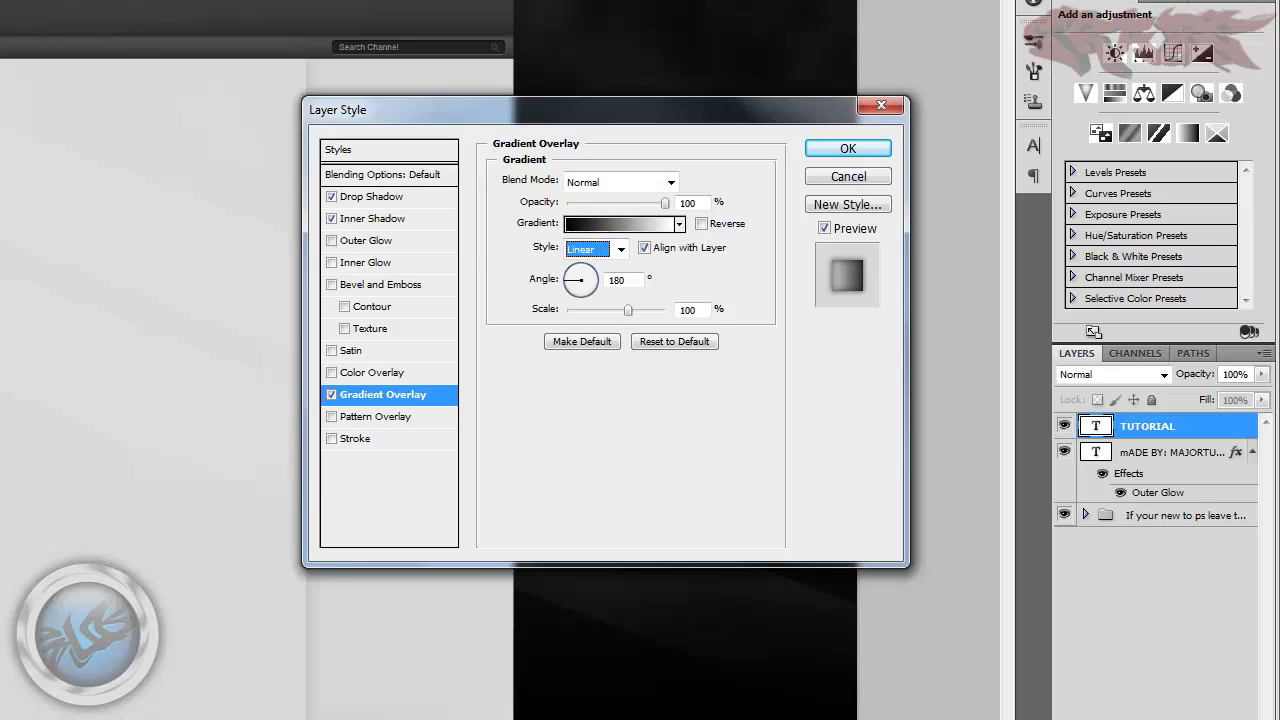
click(593, 251)
click(578, 286)
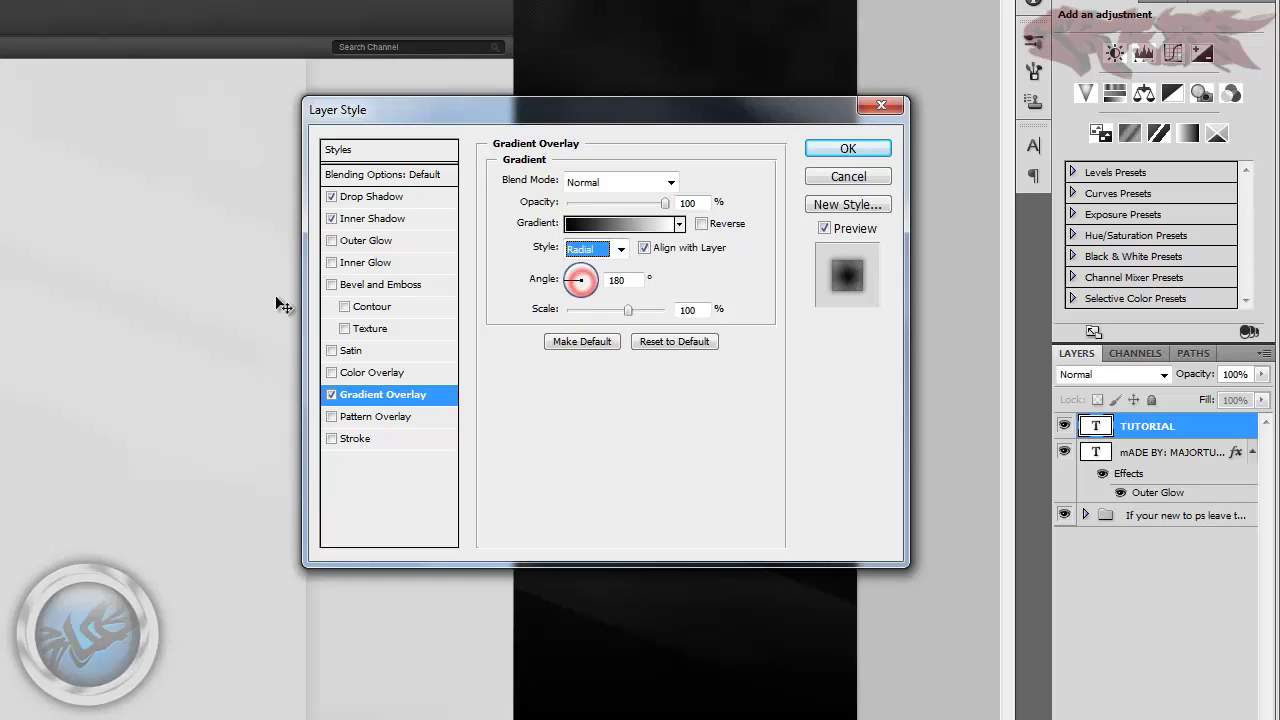
click(614, 250)
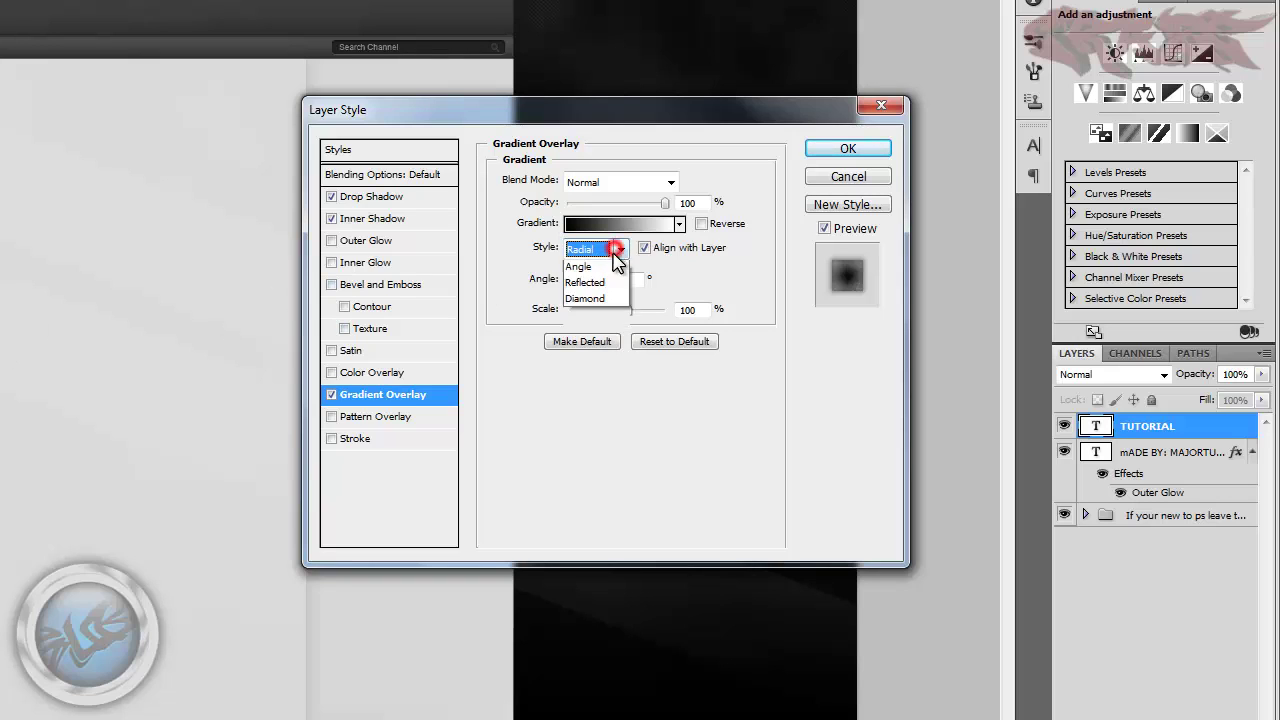
click(596, 267)
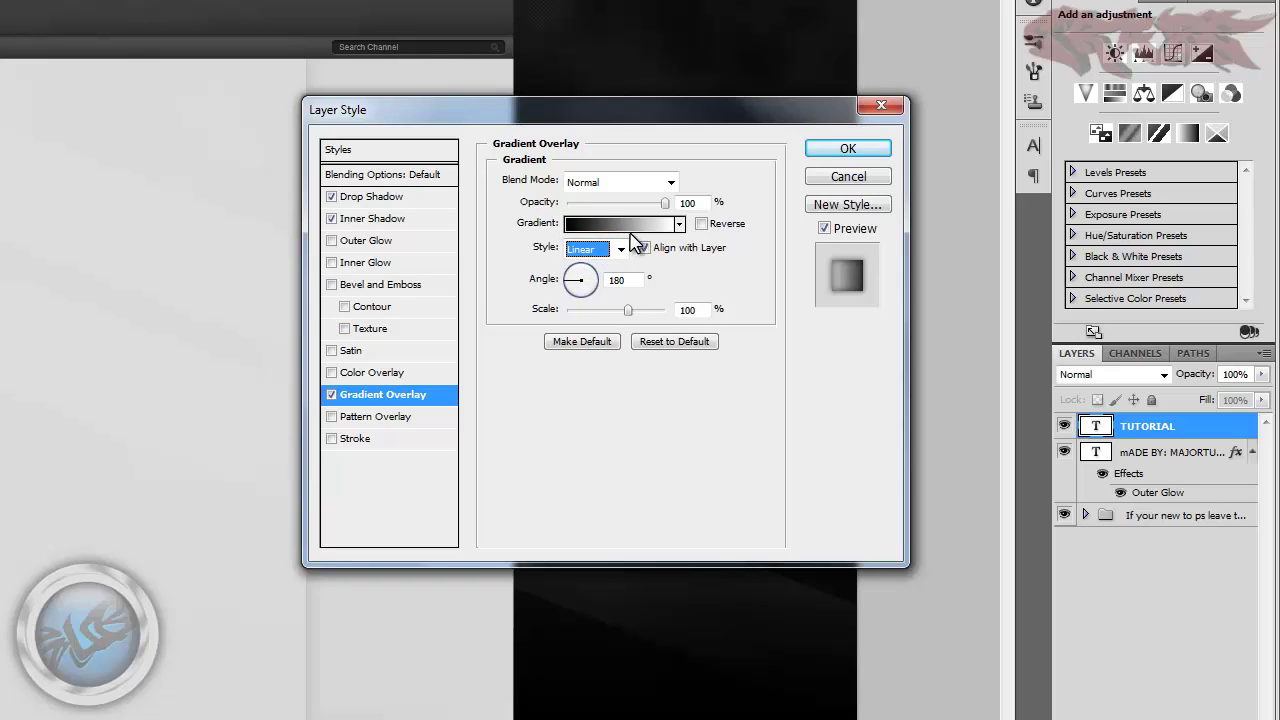
- Change the white end stop of the overlay's gradient to dark red (c80000)
click(582, 228)
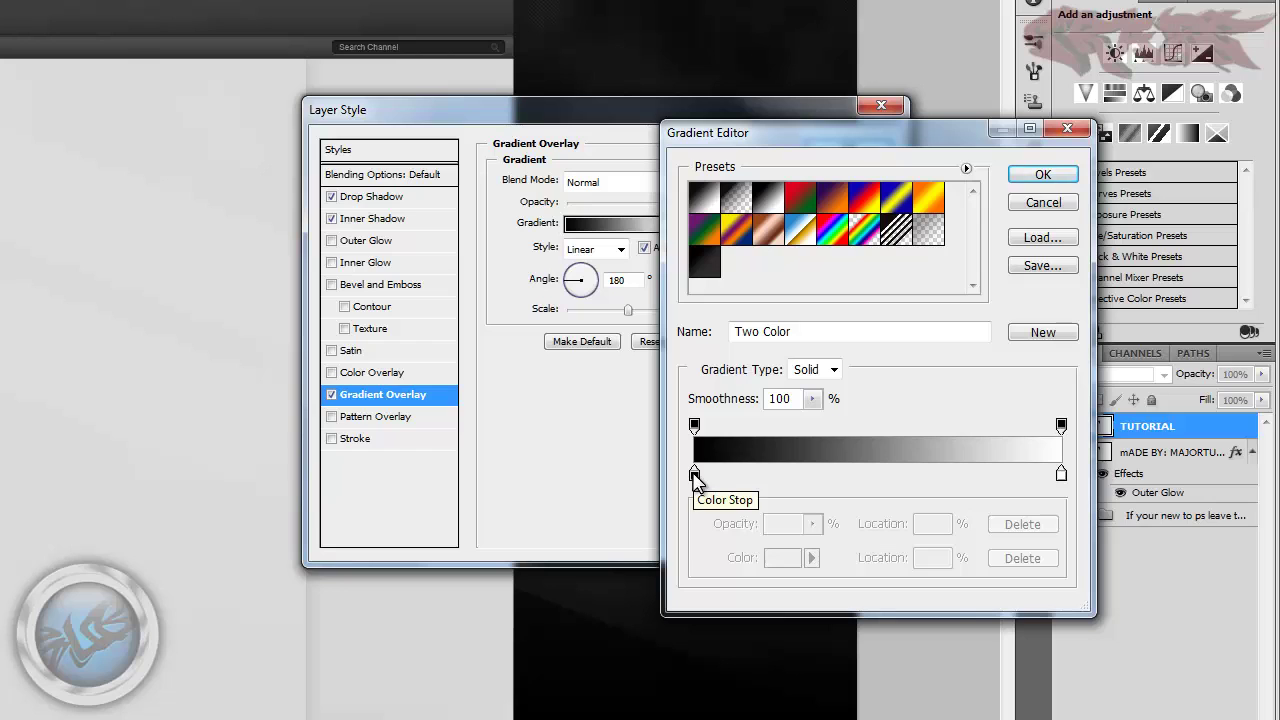
click(1061, 474)
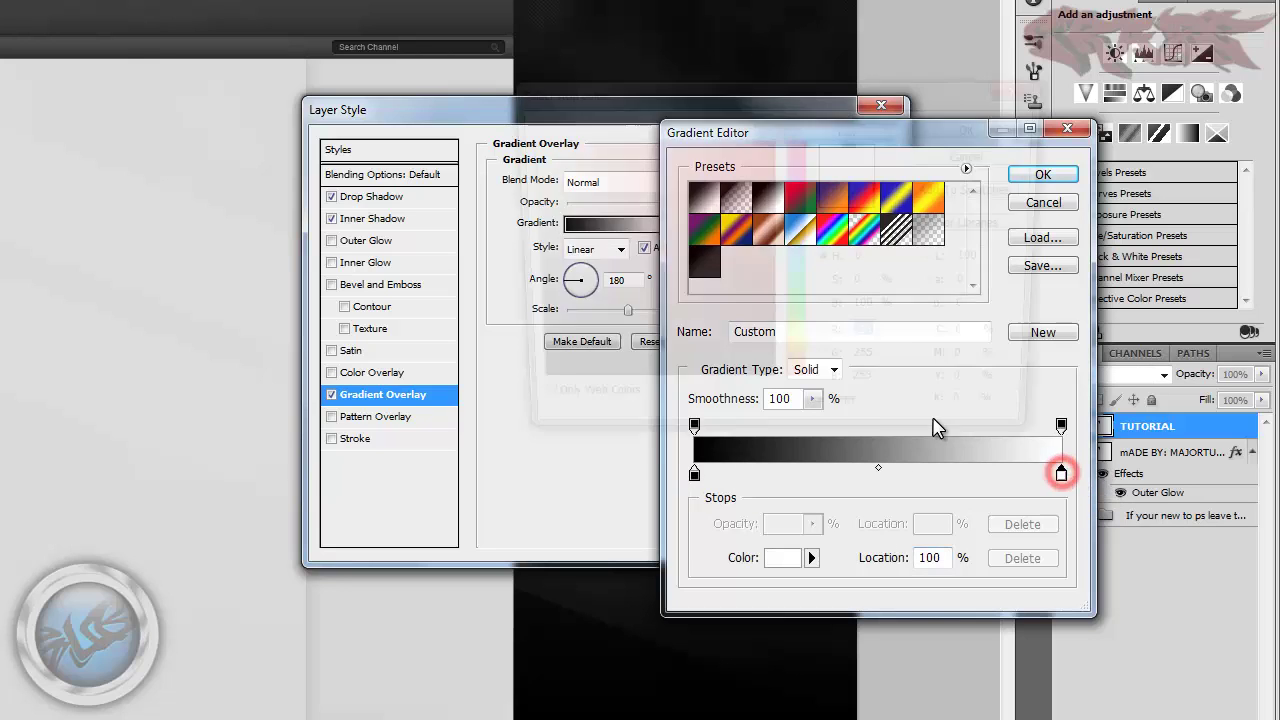
double_click(1061, 474)
drag(800, 250, 818, 513)
drag(737, 211, 772, 193)
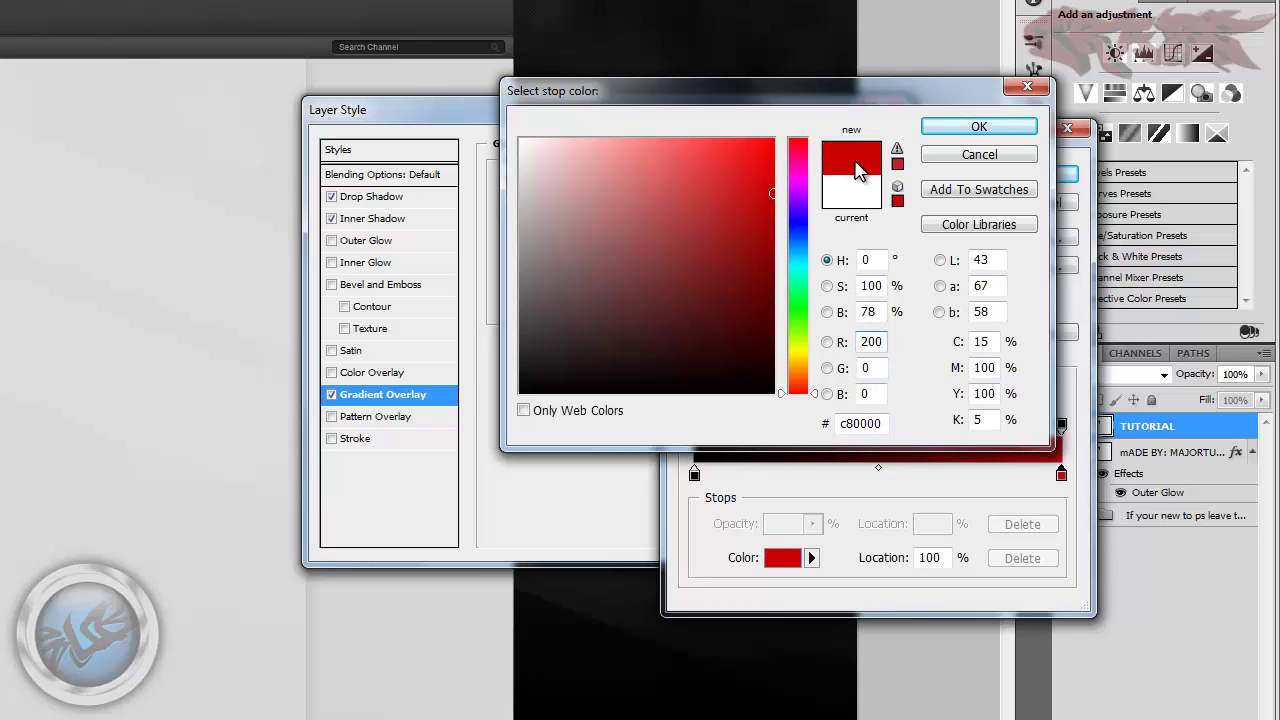
click(979, 127)
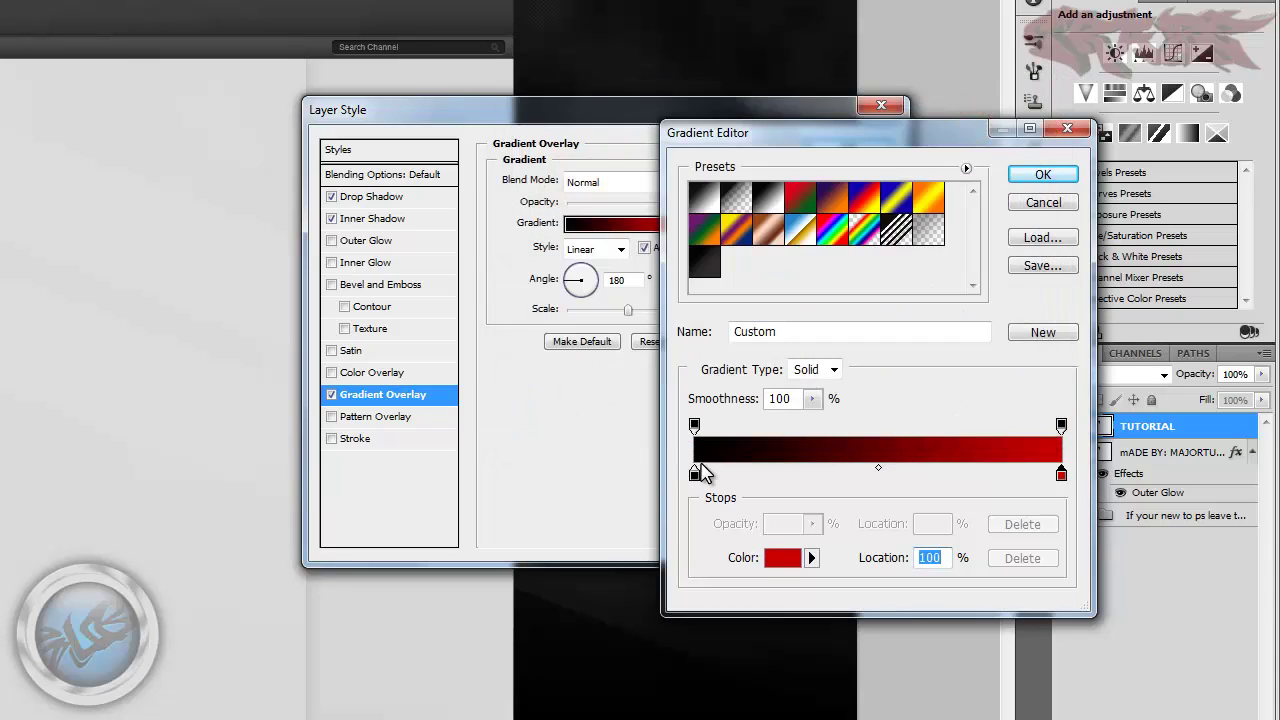
- Change the black start stop of the overlay's gradient to darker red (6d0000) and apply the gradient
double_click(696, 471)
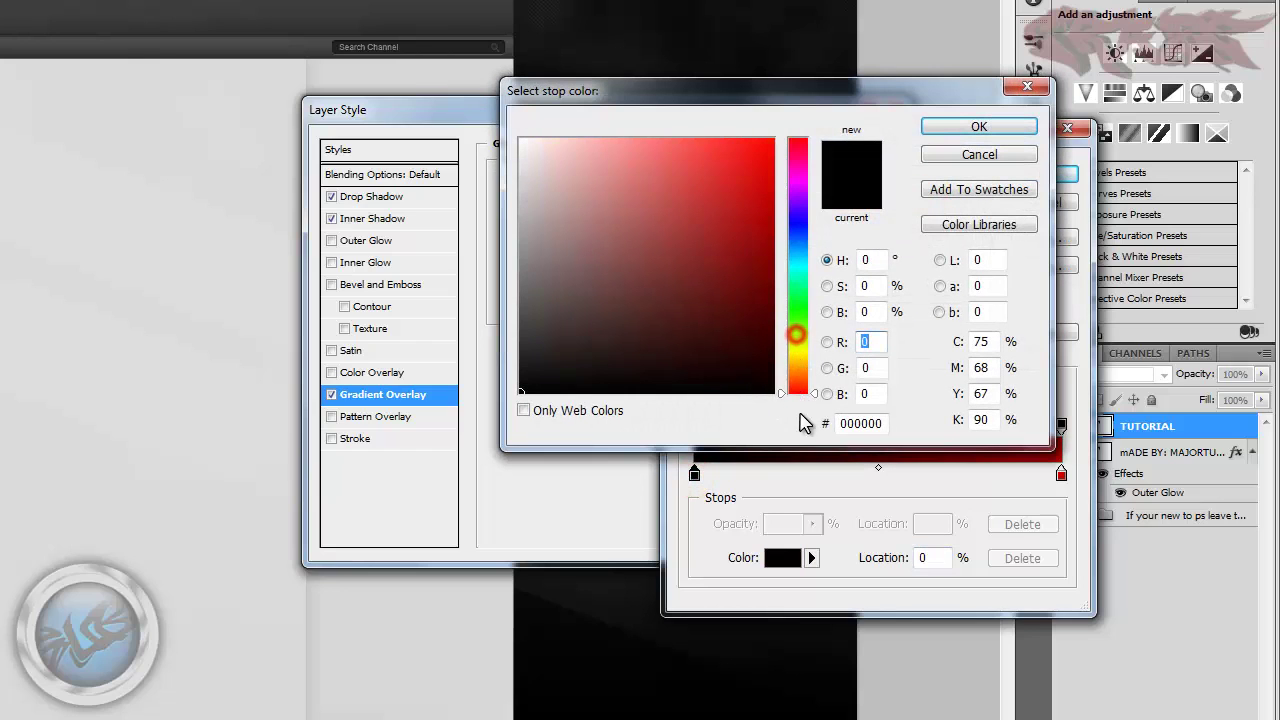
drag(754, 249, 773, 285)
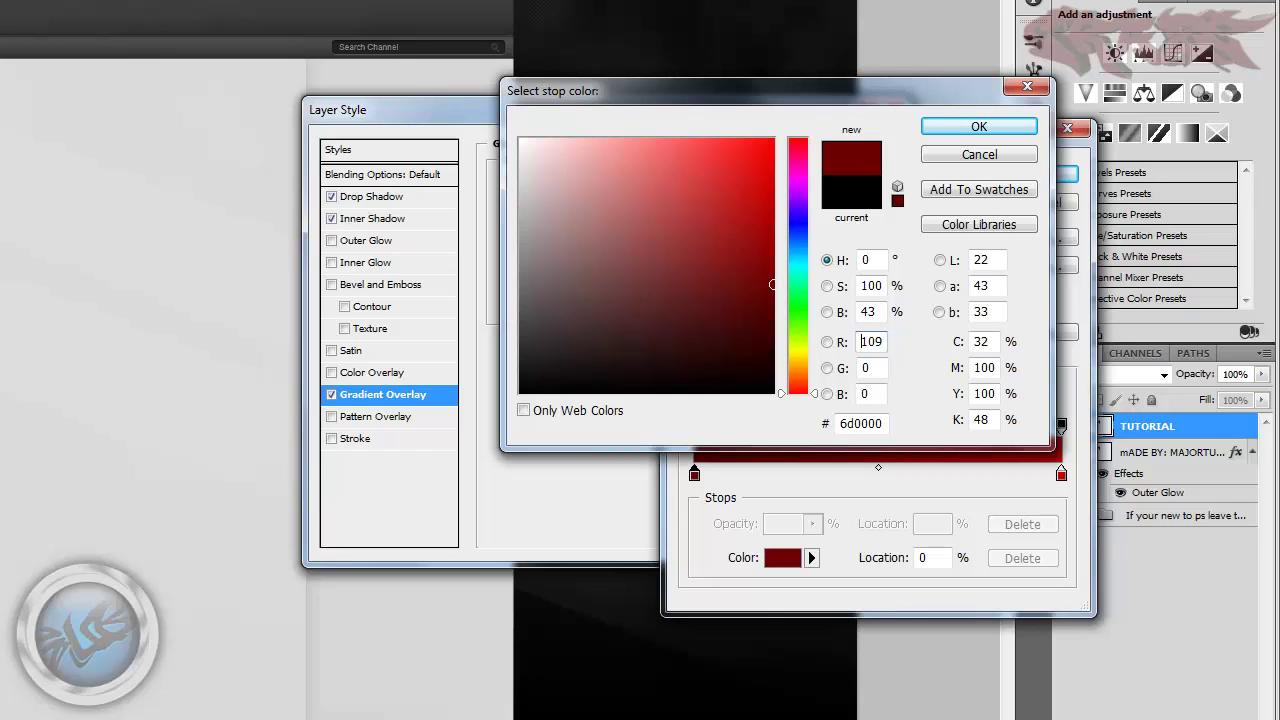
click(979, 126)
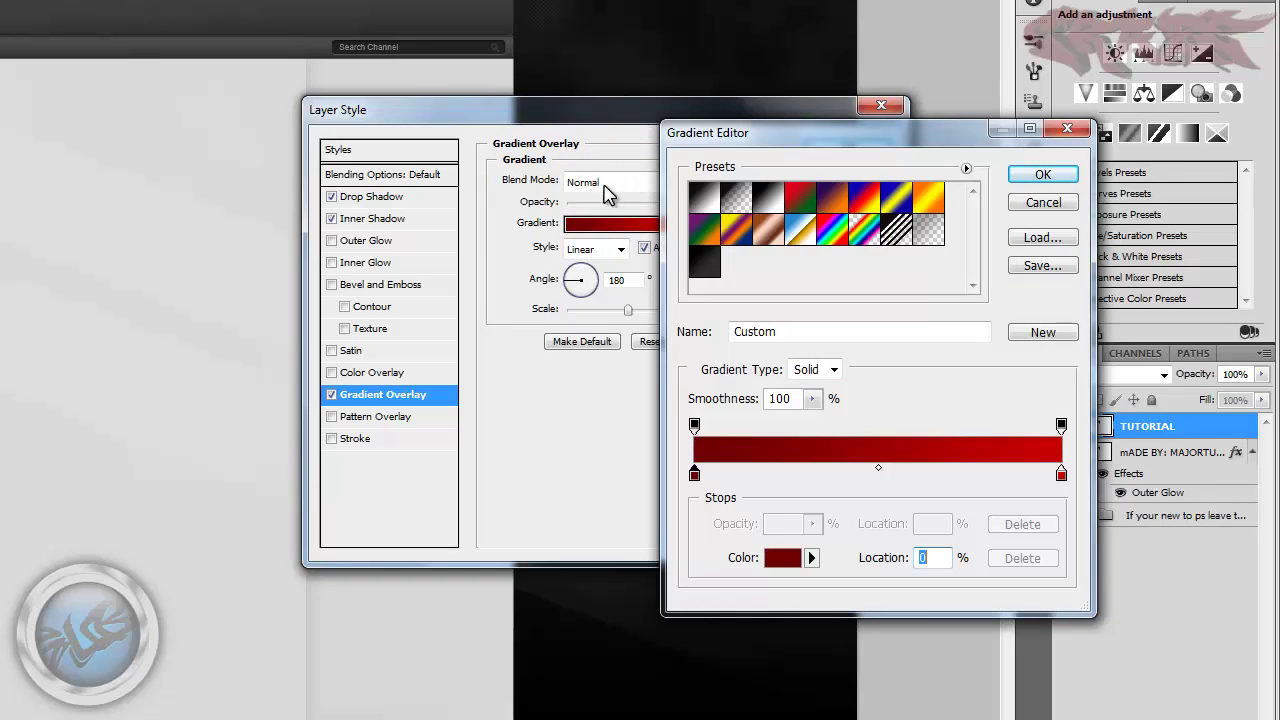
click(1042, 176)
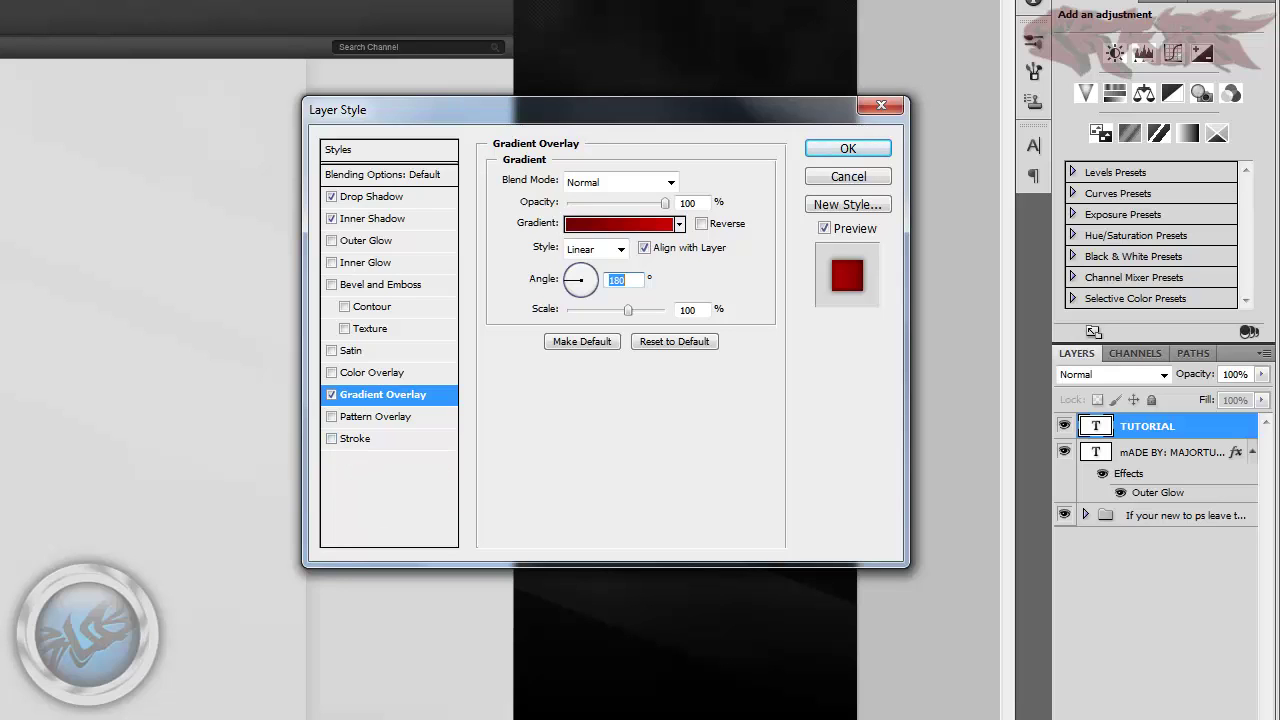
- Add a Stroke to the TUTORIAL text with a size of 2 px
click(332, 439)
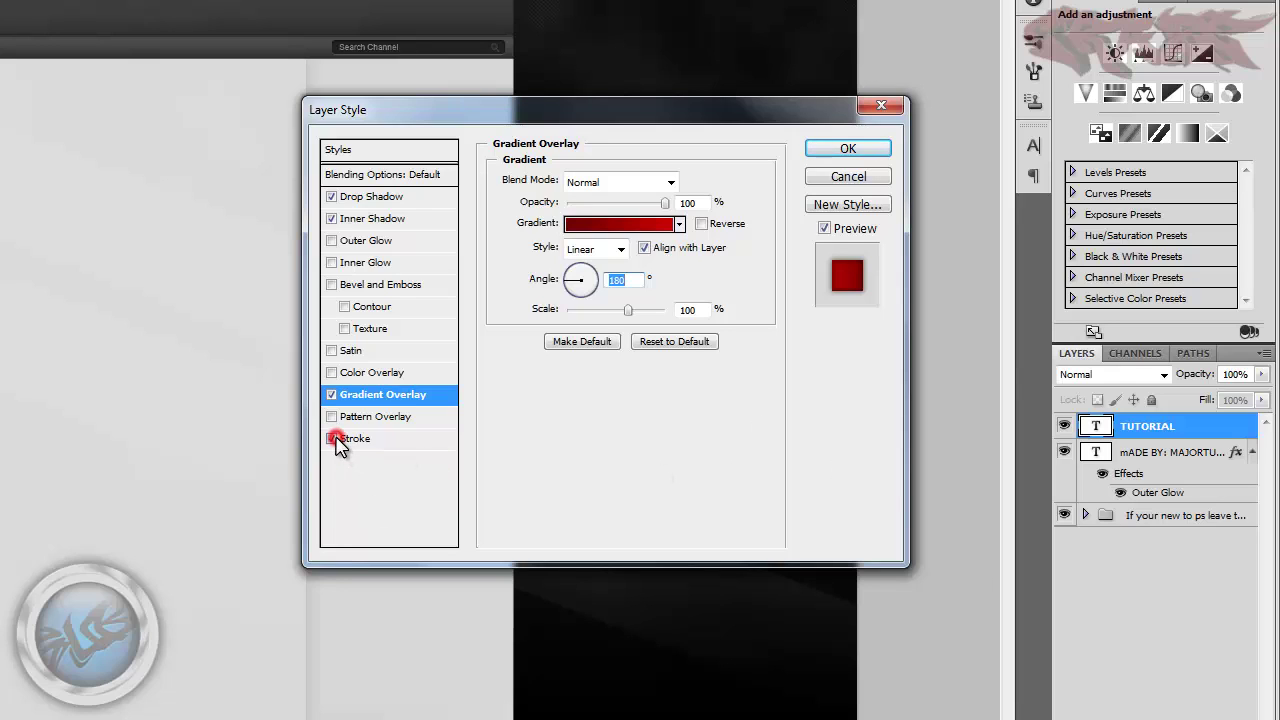
click(399, 440)
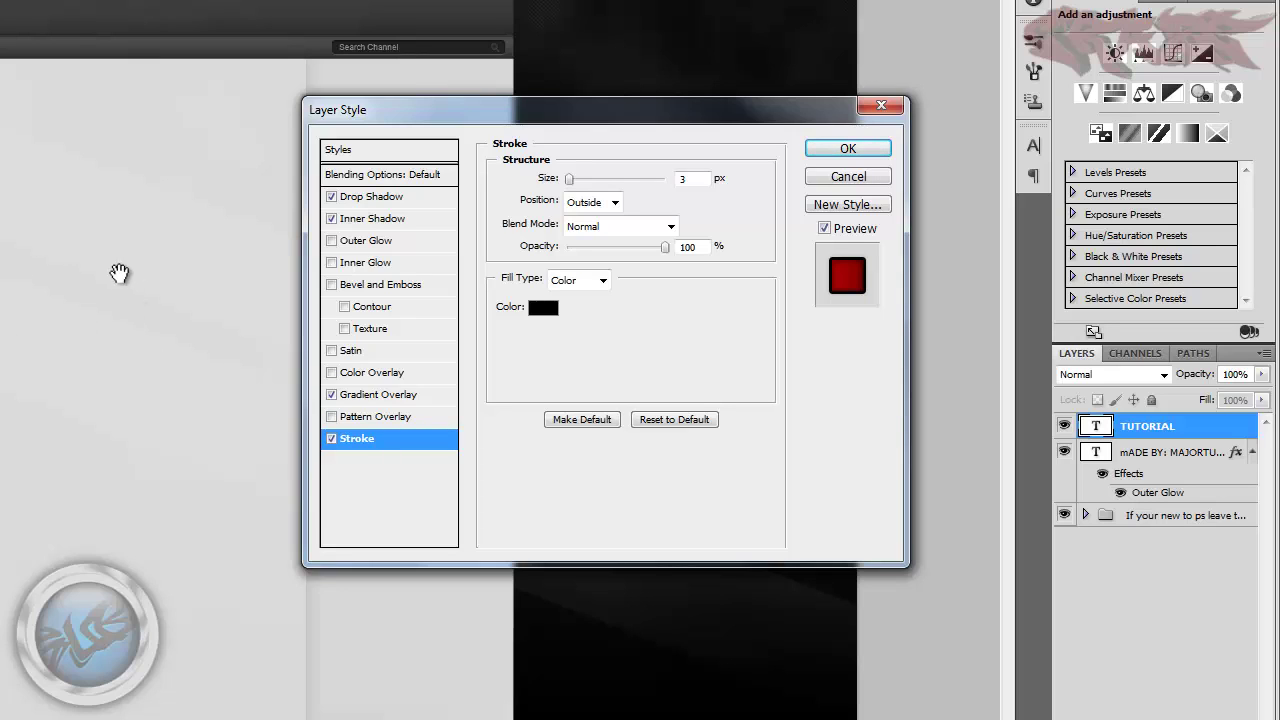
double_click(690, 180)
text(2)
click(544, 308)
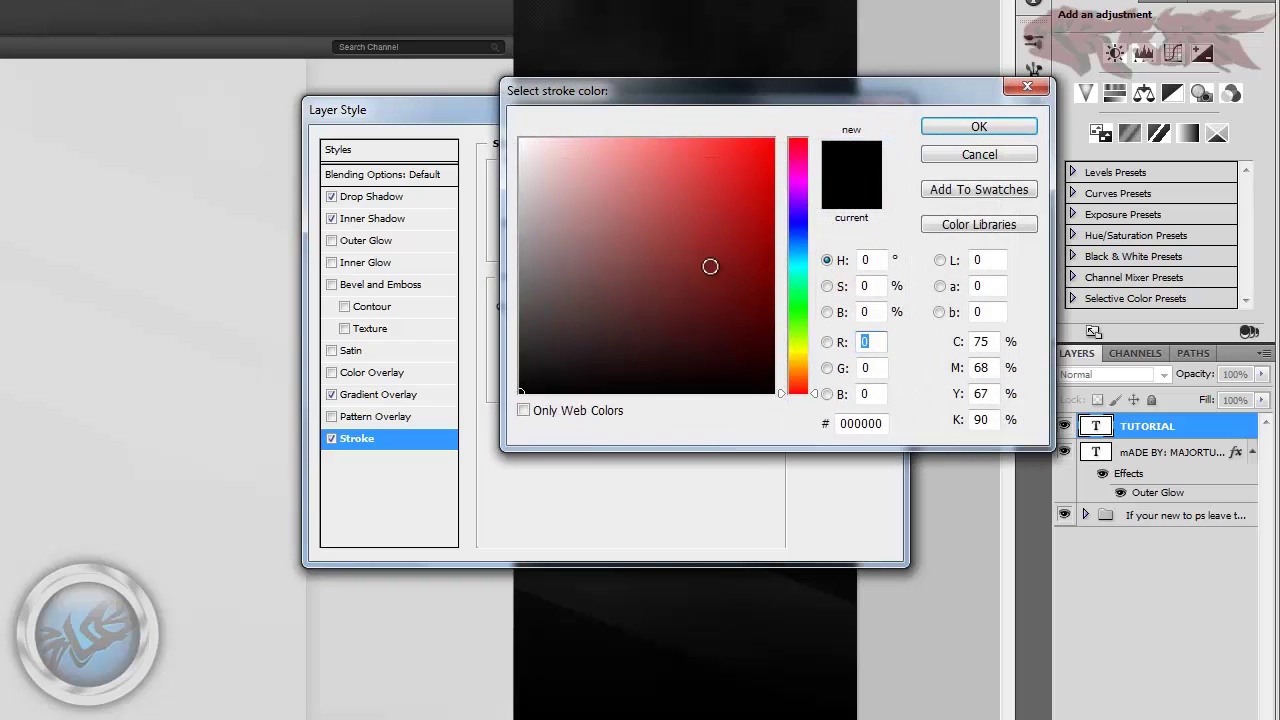
click(520, 140)
click(995, 158)
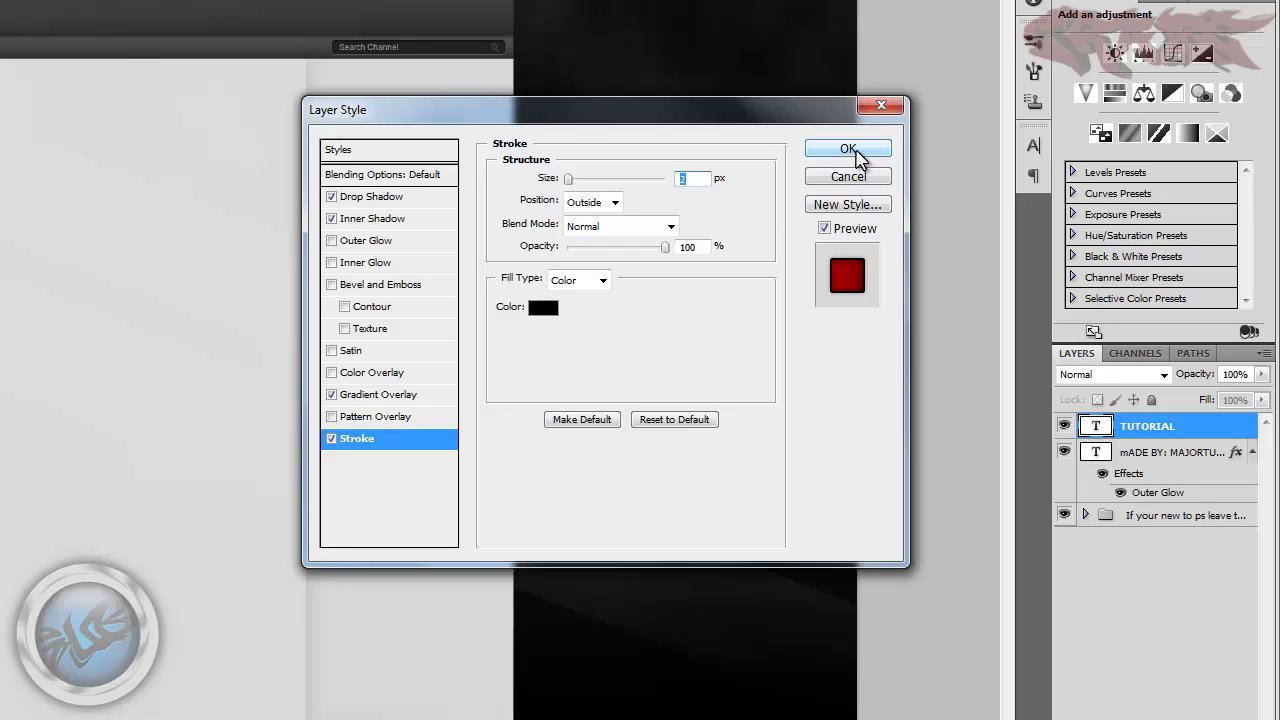
- Try an Outer Glow with a size of 10 px on the TUTORIAL text and disable the effect
click(331, 241)
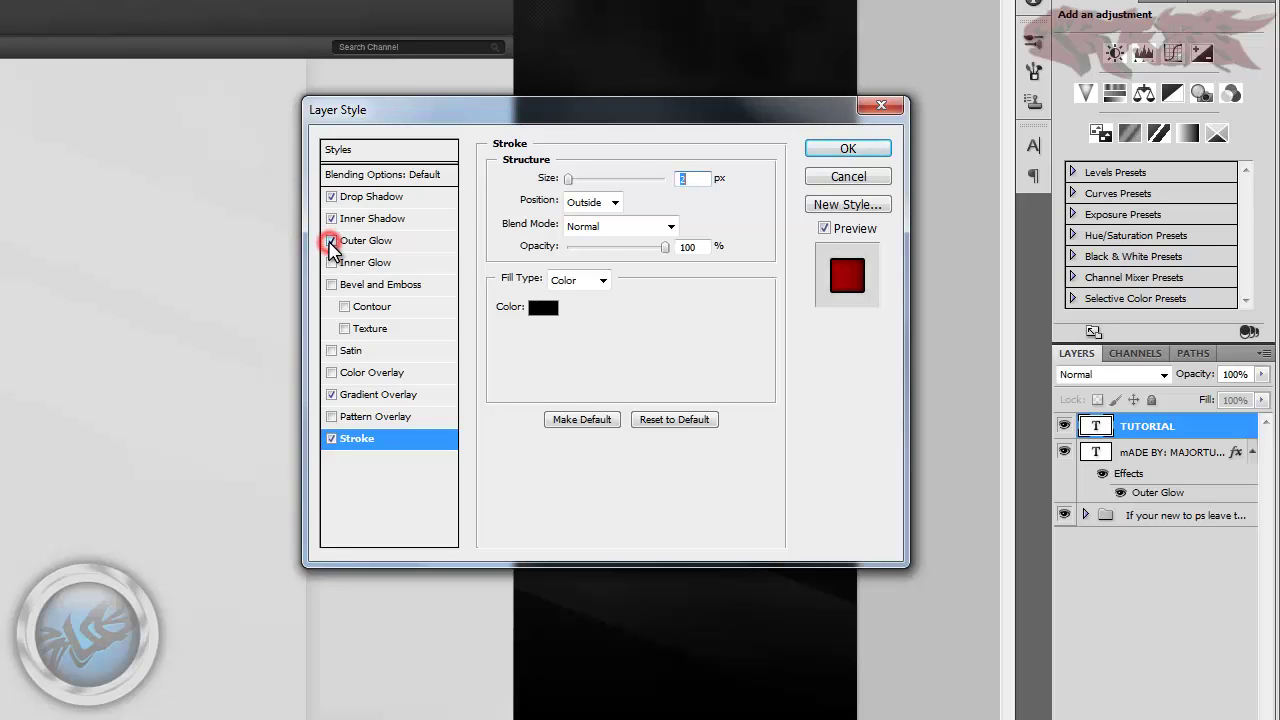
click(332, 242)
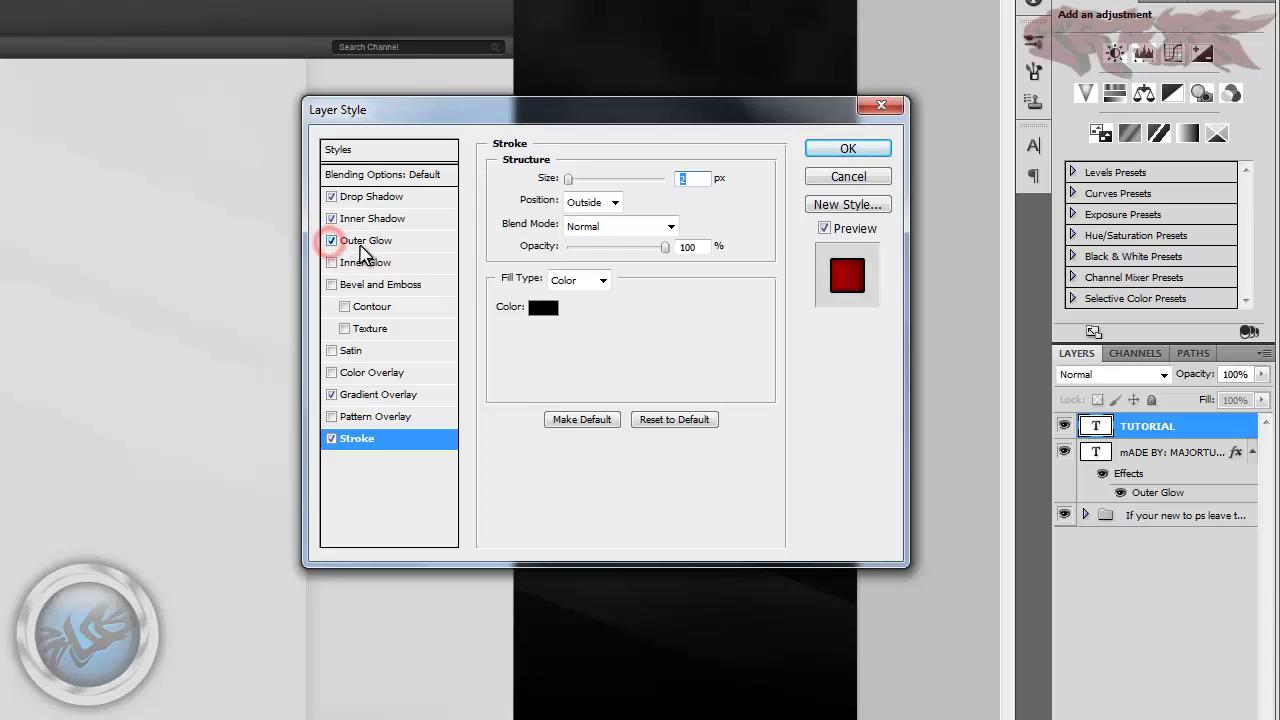
click(361, 246)
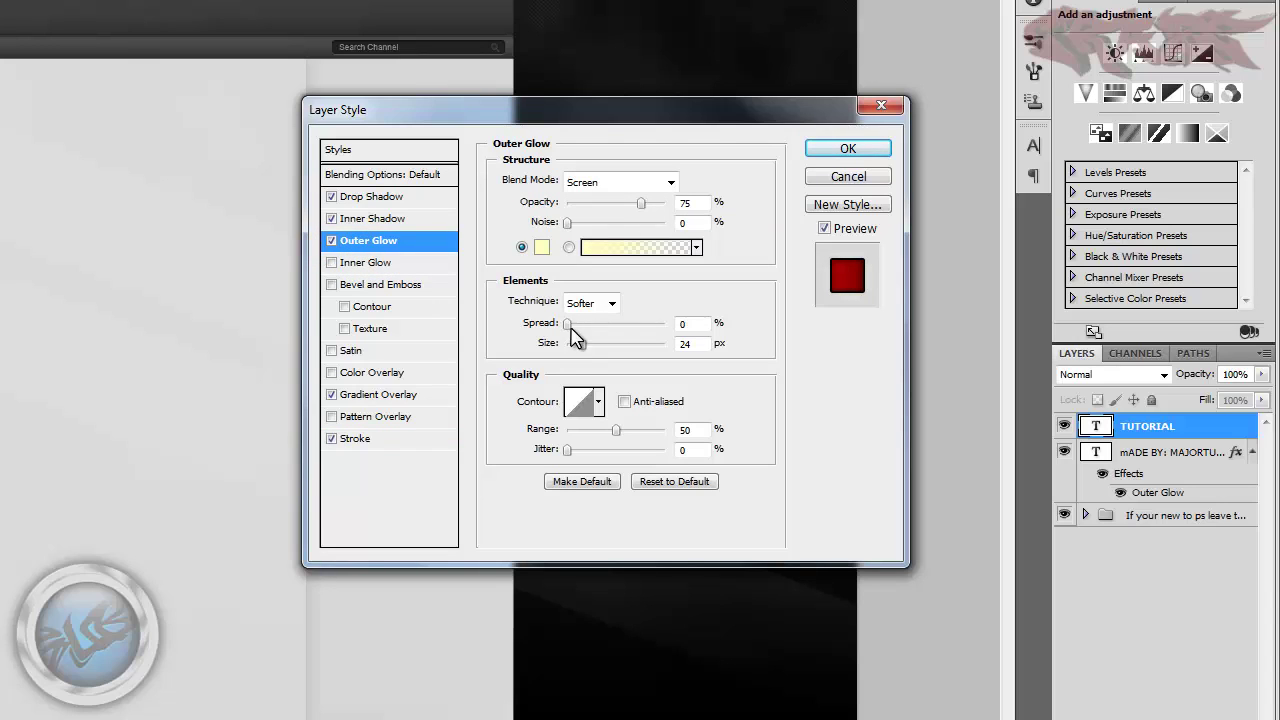
drag(580, 350, 580, 355)
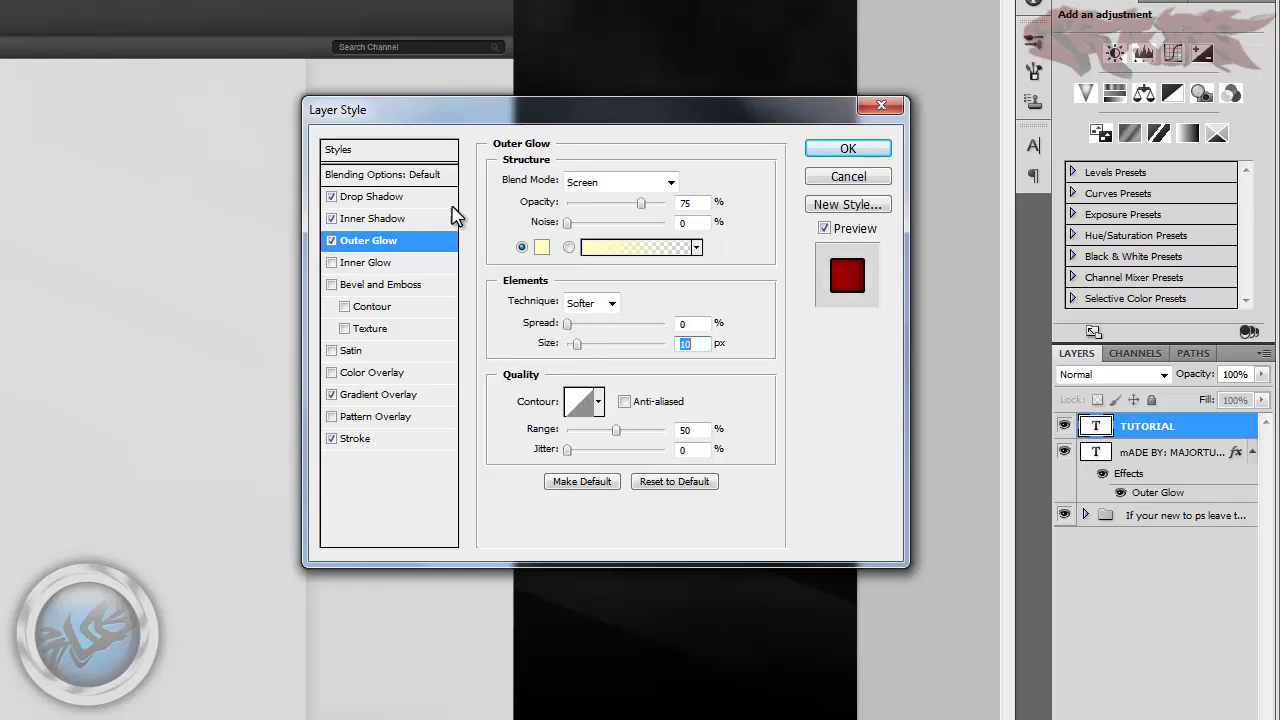
click(332, 241)
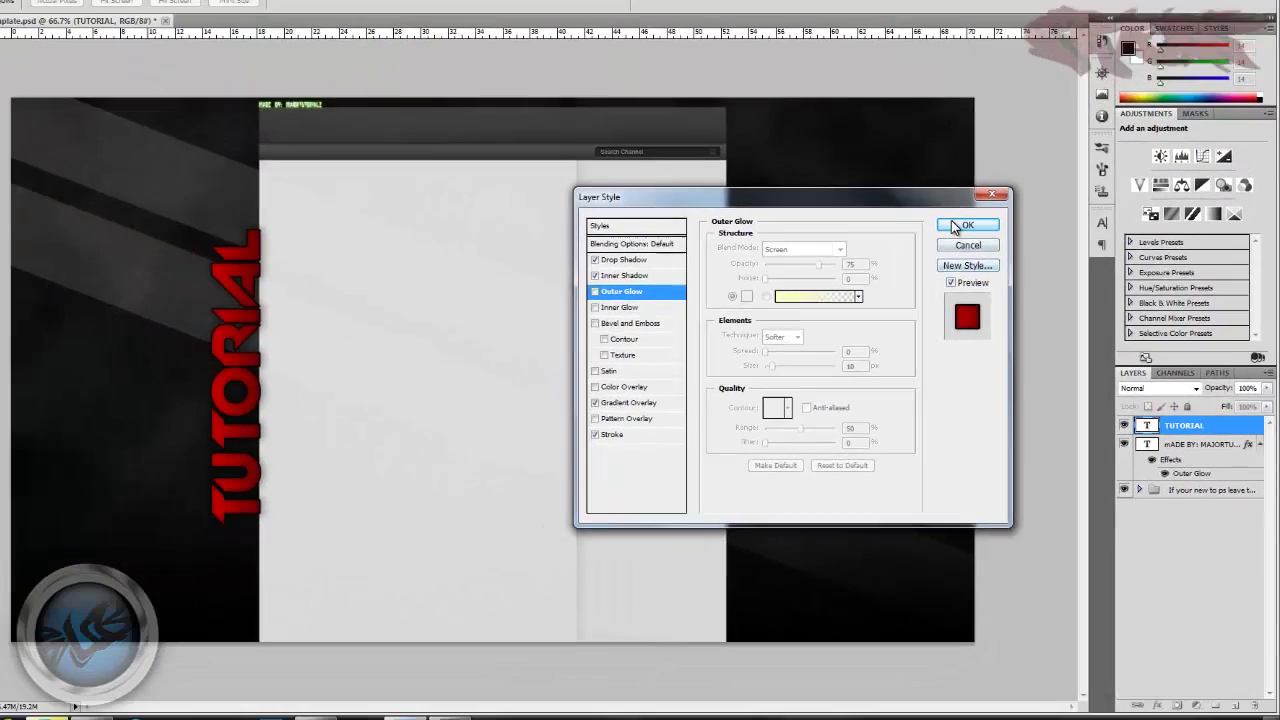
- Apply the layer styles to the TUTORIAL text and duplicate its layer
click(848, 148)
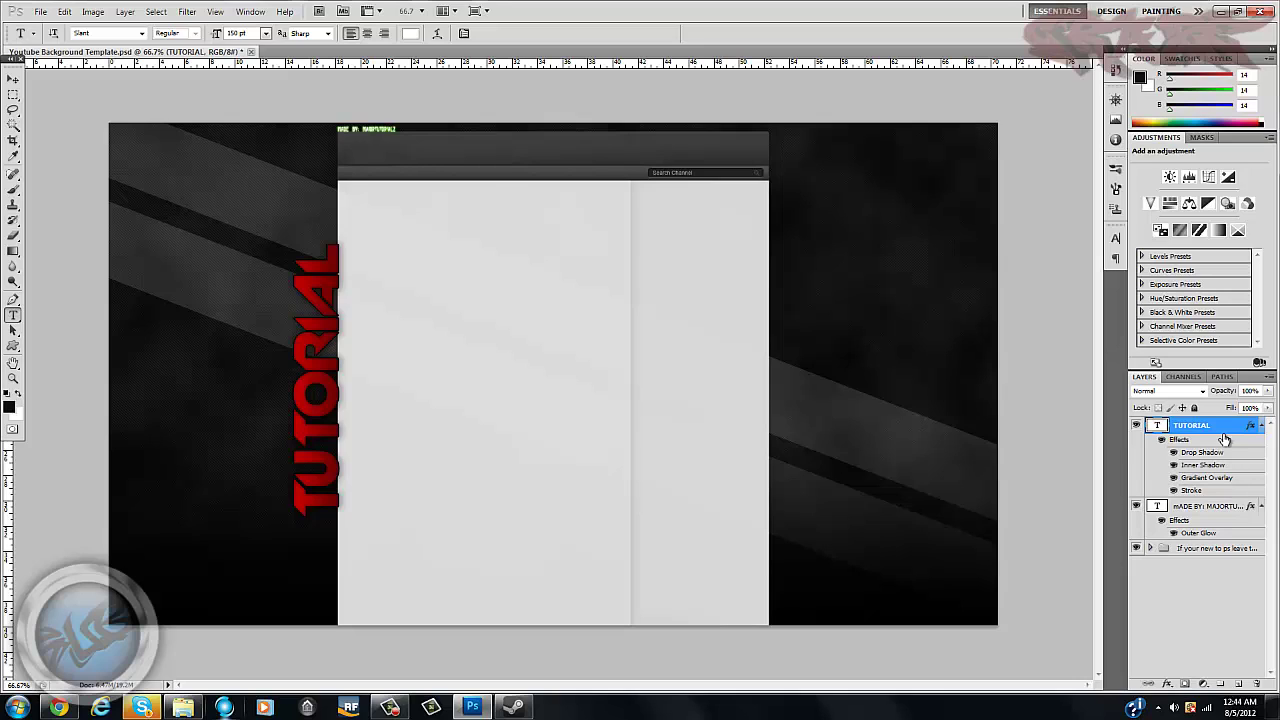
key(ctrl+j)
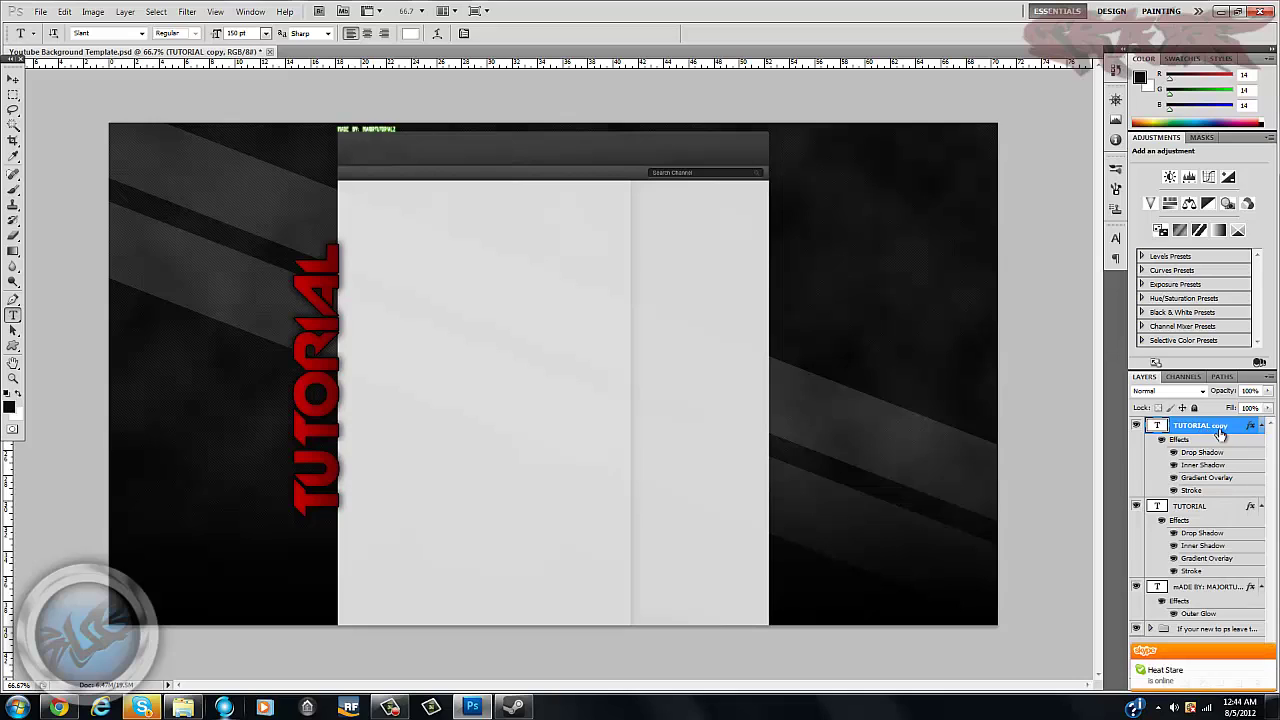
right_click(1196, 430)
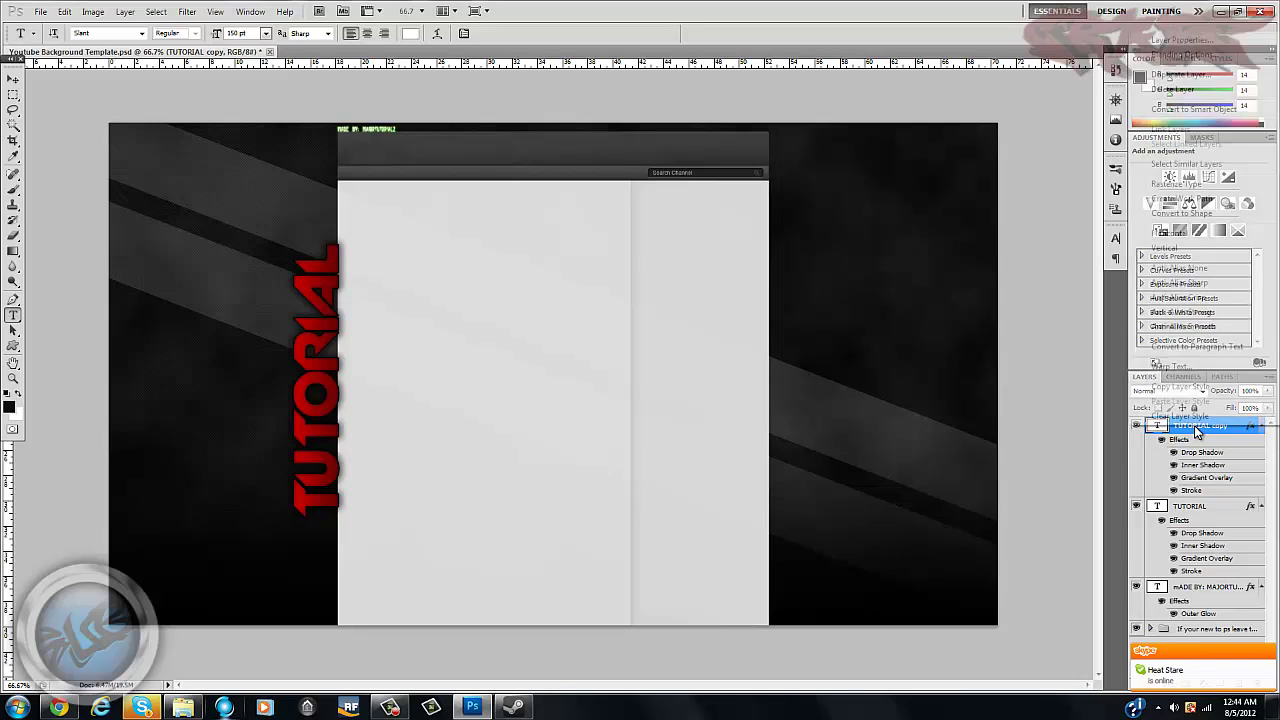
click(1194, 434)
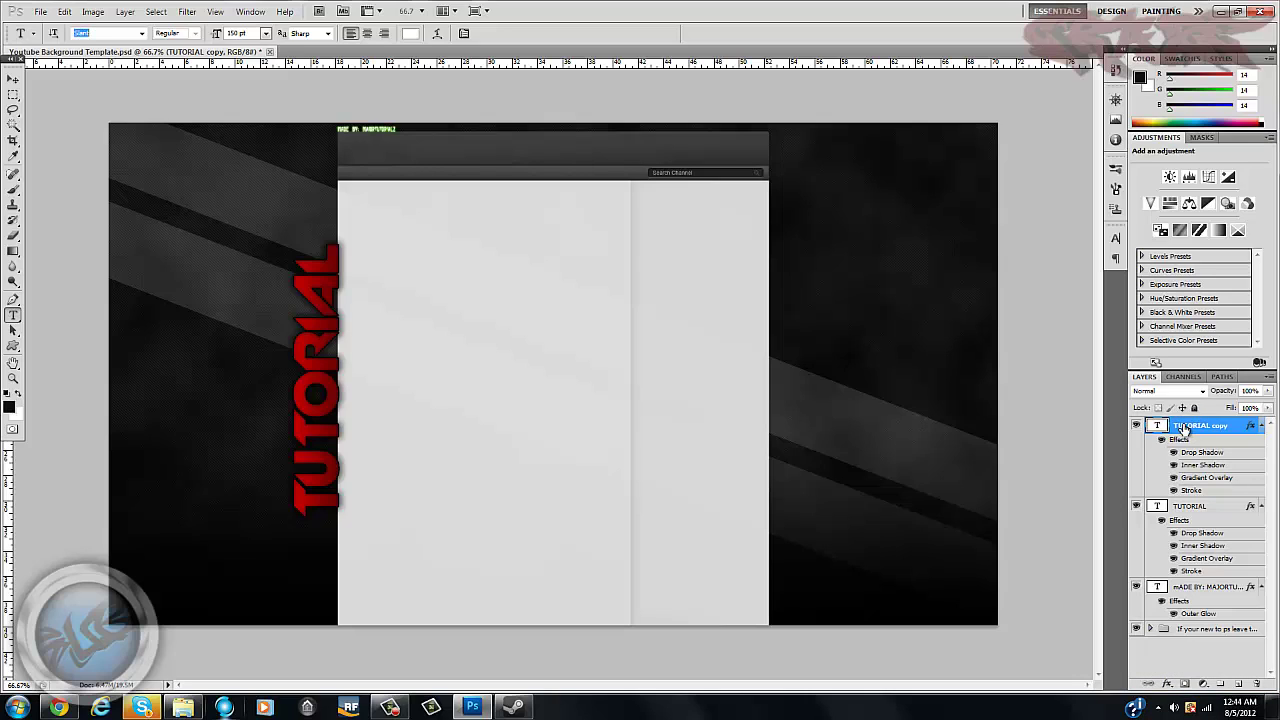
- Rename the duplicated text layer as "Right tutorial"
double_click(1184, 427)
key(BackSpace)
key(Caps_Lock)
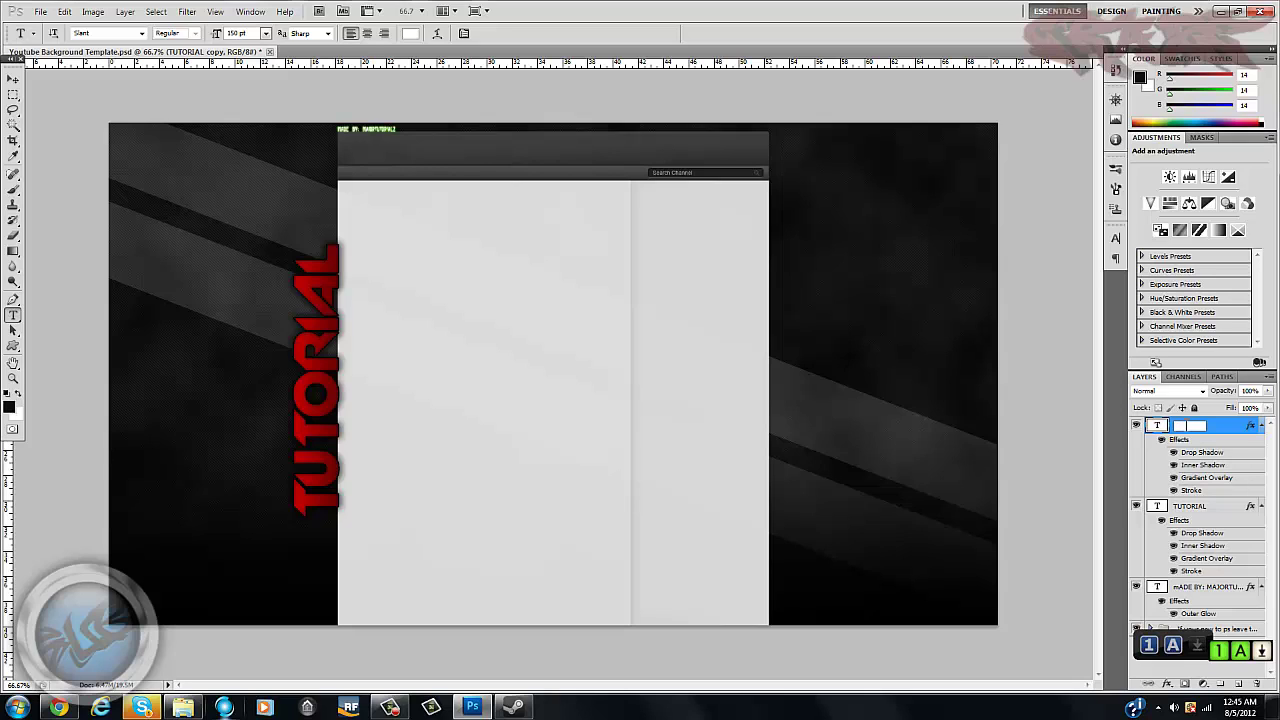
text(T)
key(Caps_Lock)
text(Rich)
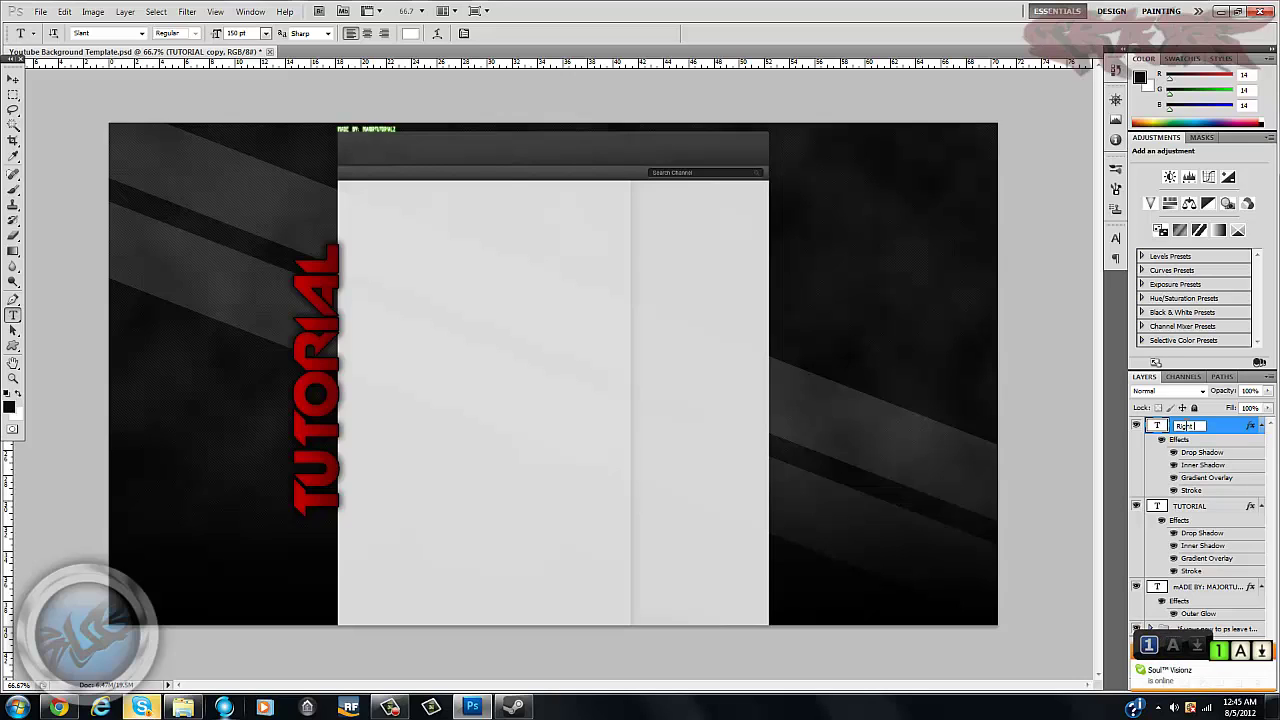
text(t tutorial)
key(Return)
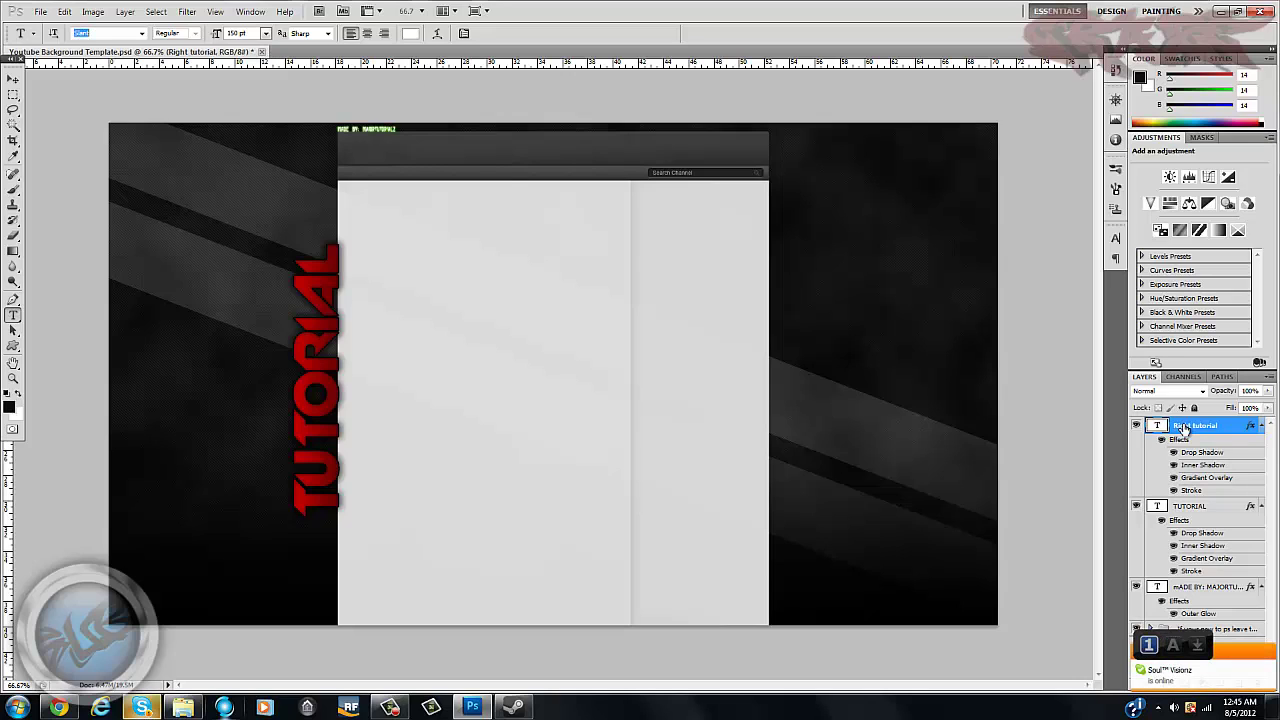
click(1245, 428)
double_click(1187, 427)
key(Return)
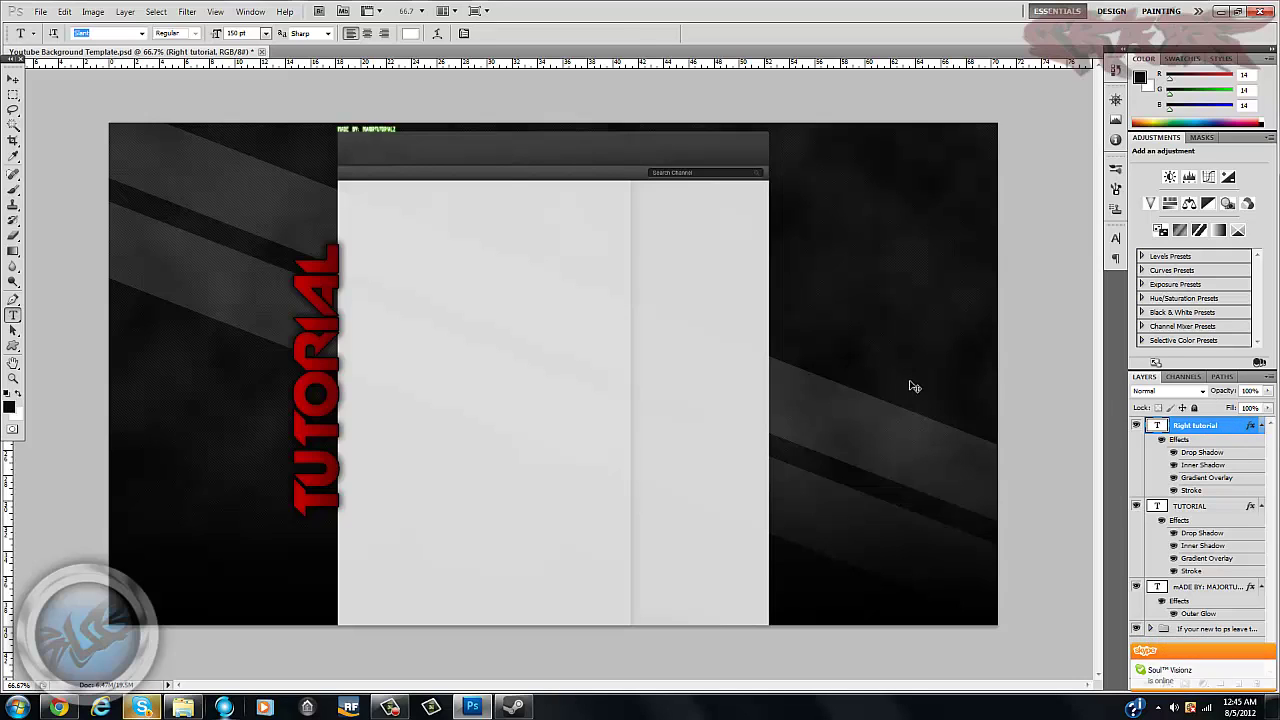
- Free-transform the Right tutorial text, rotating it 90° clockwise twice so that it reads downward
key(ctrl+t)
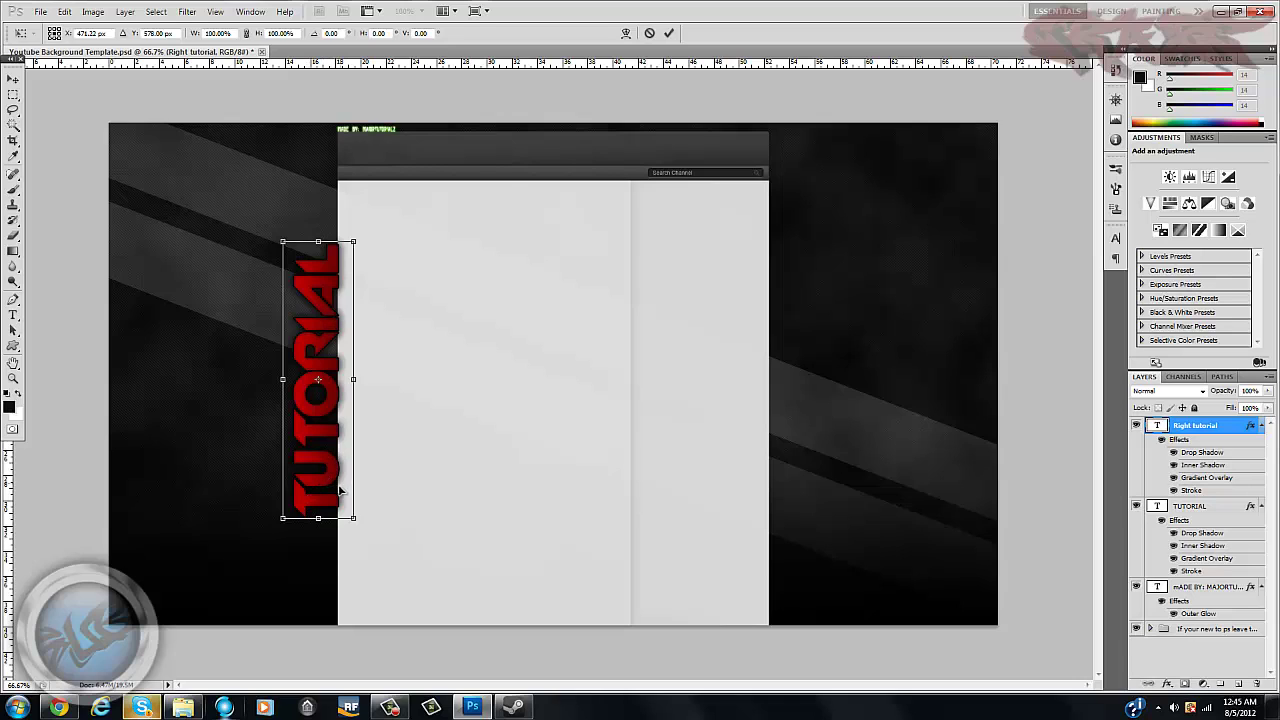
right_click(472, 302)
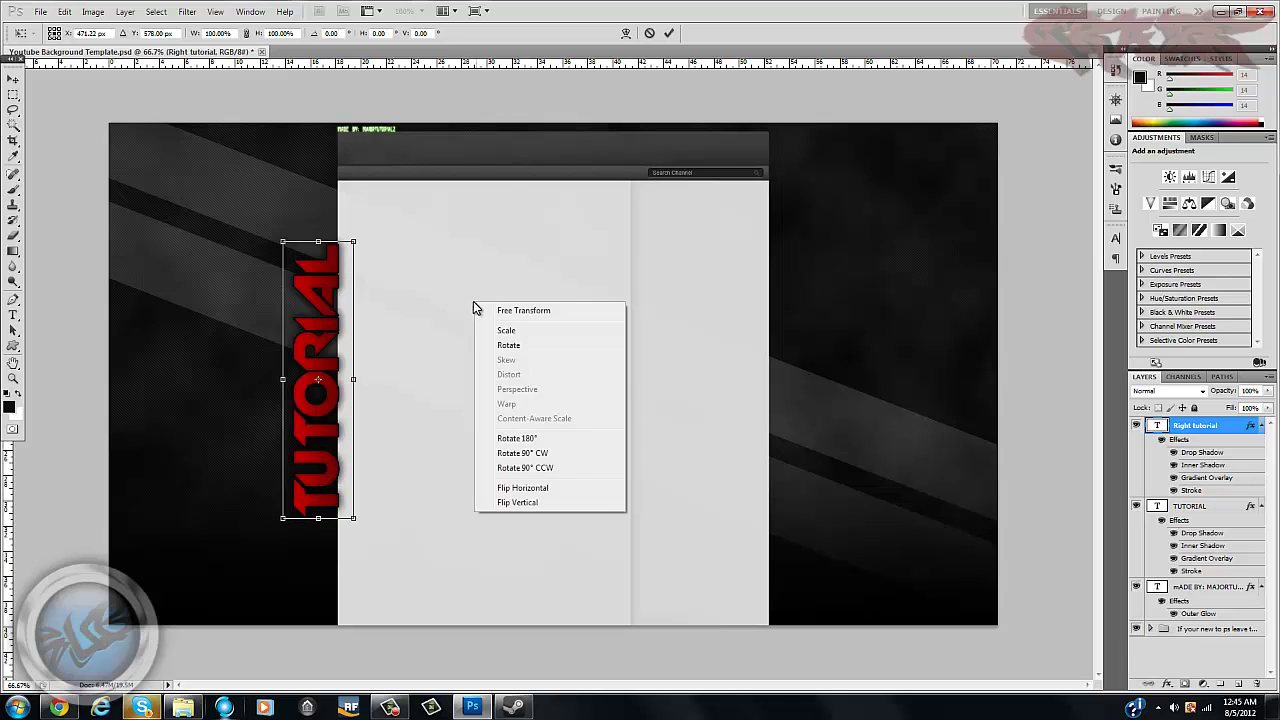
click(547, 455)
right_click(524, 315)
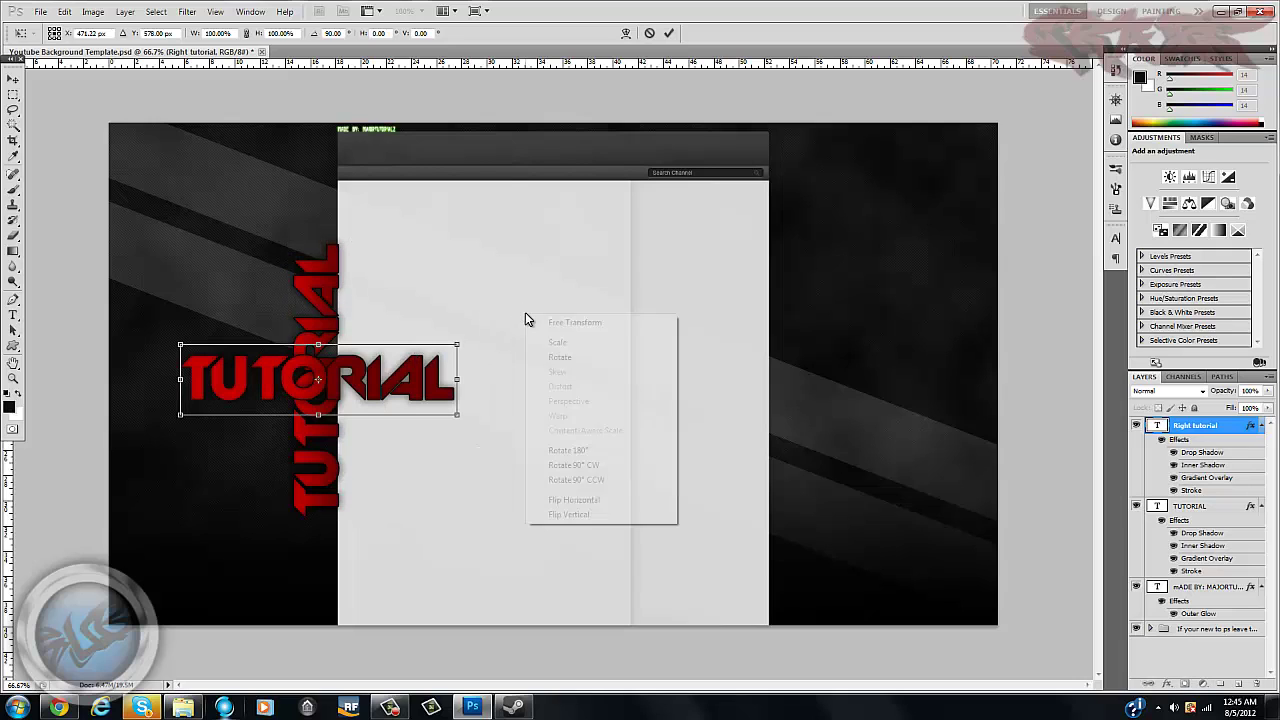
click(594, 466)
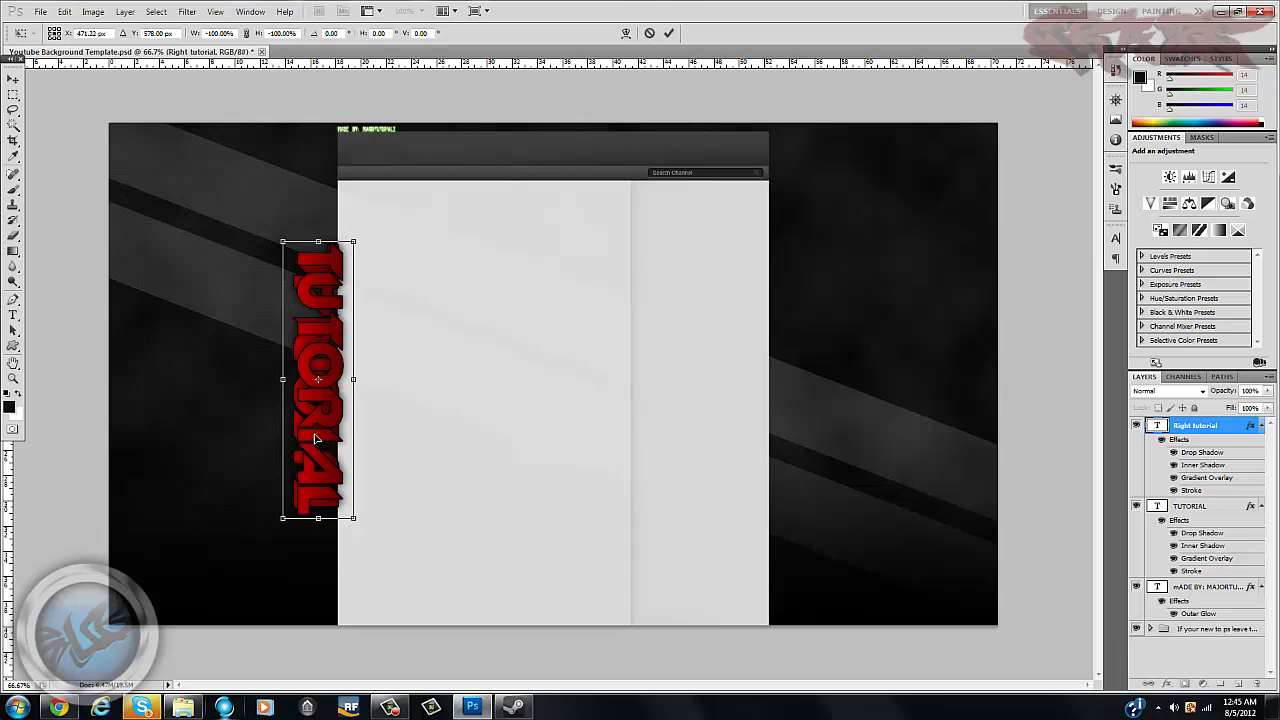
- Move the rotated text onto the dark area against the right edge of the light channel area and apply the transform
drag(315, 438, 673, 413)
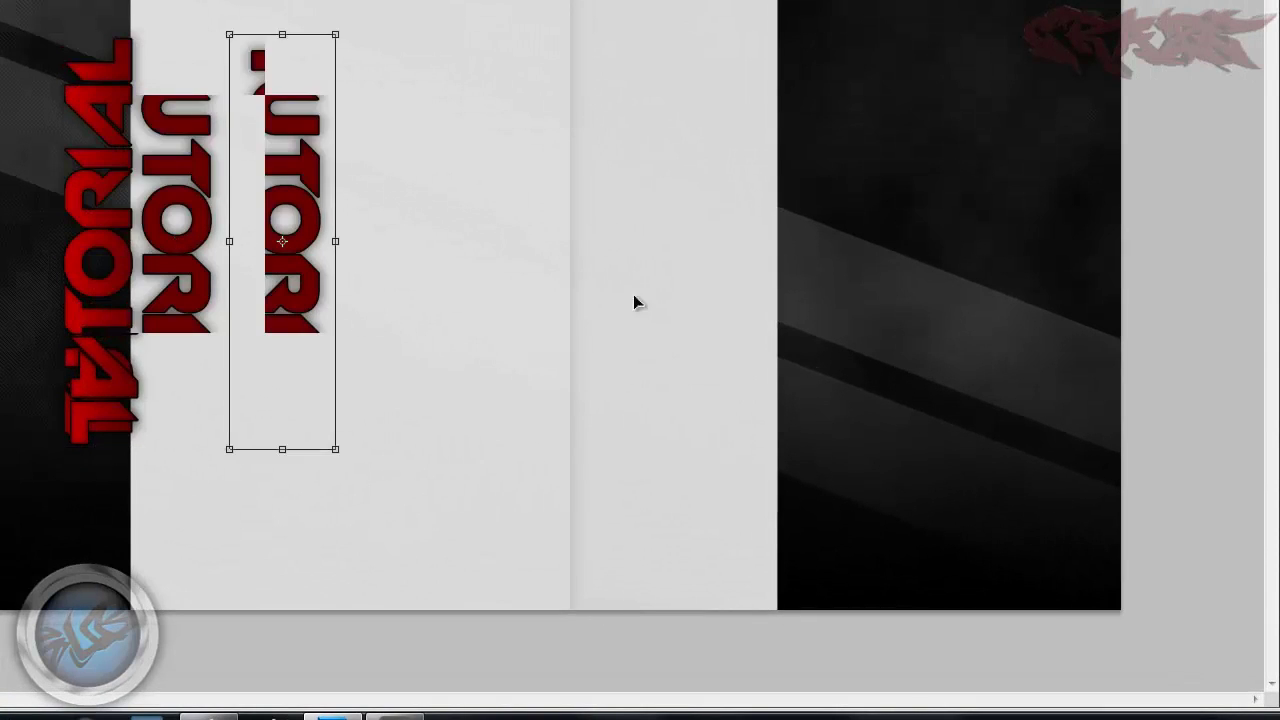
drag(633, 294, 849, 277)
right_click(832, 275)
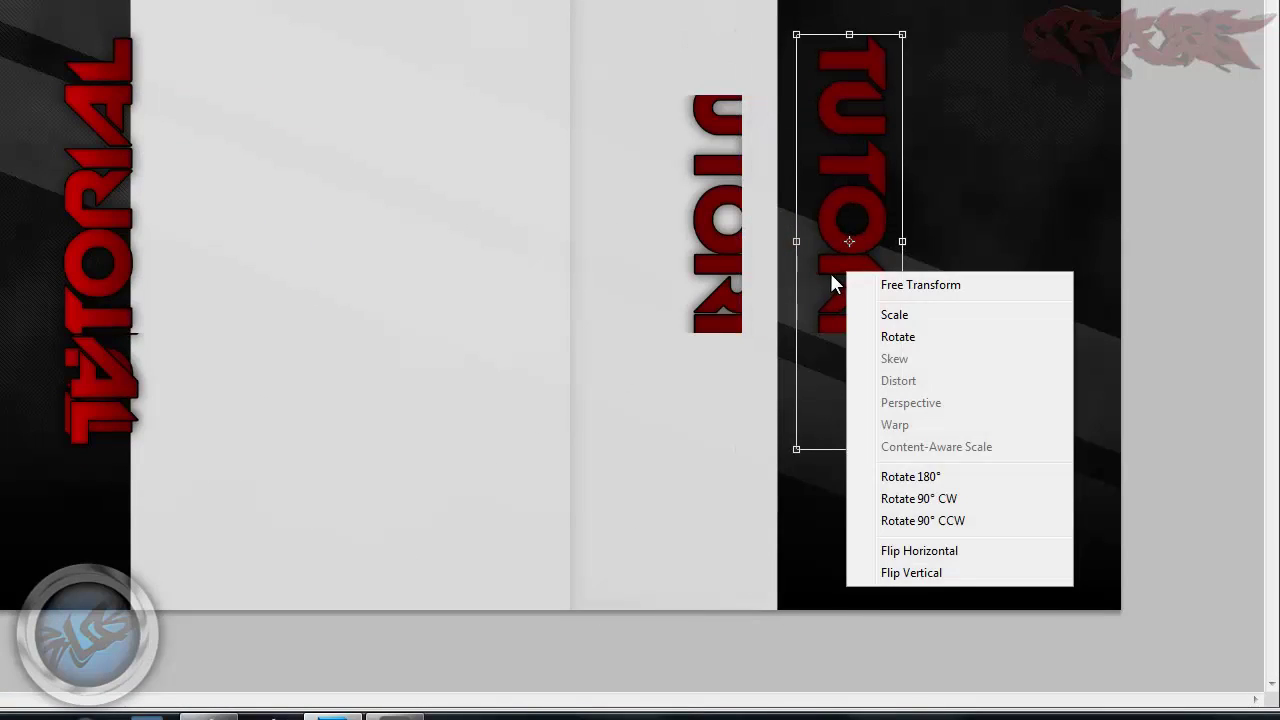
click(831, 267)
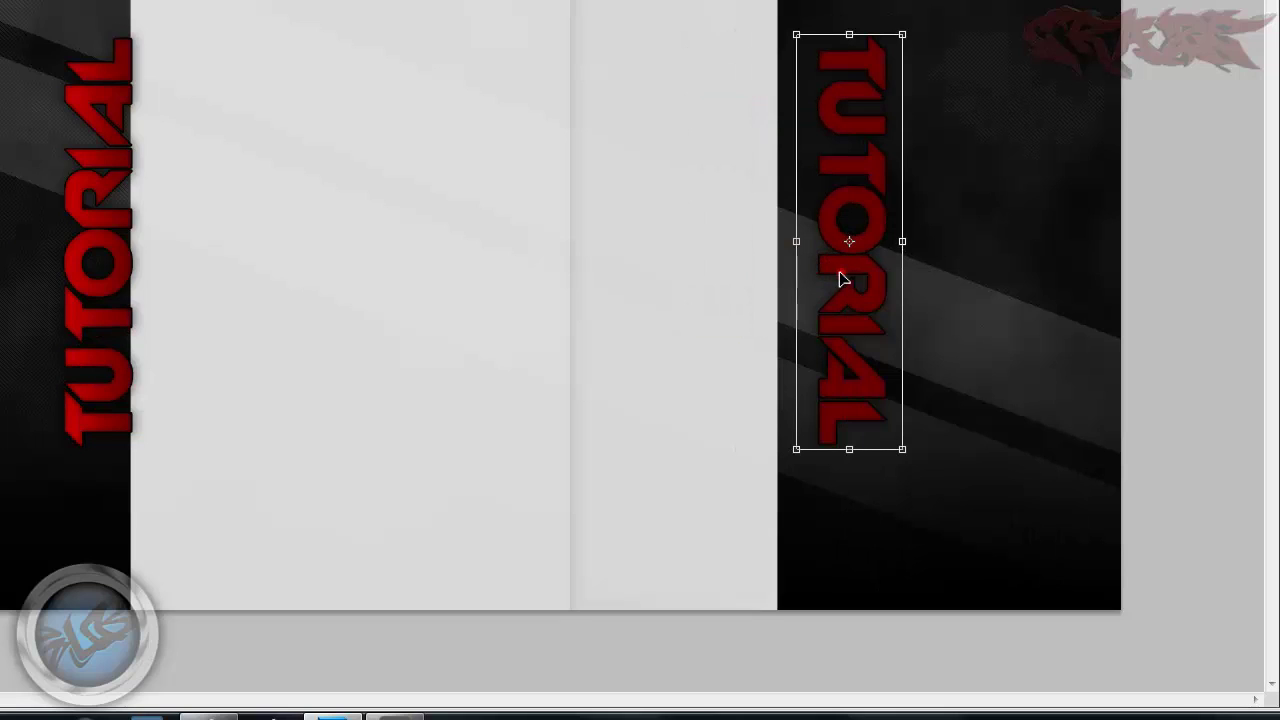
drag(839, 271, 806, 285)
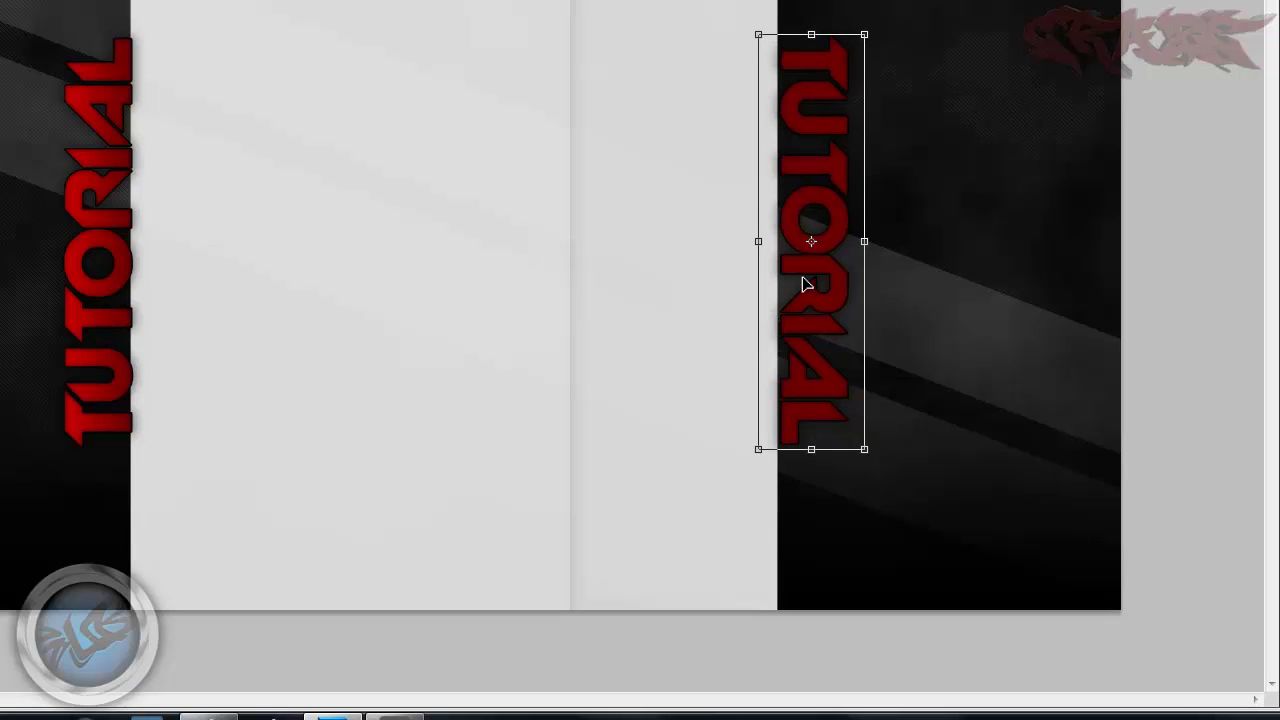
key(Return)
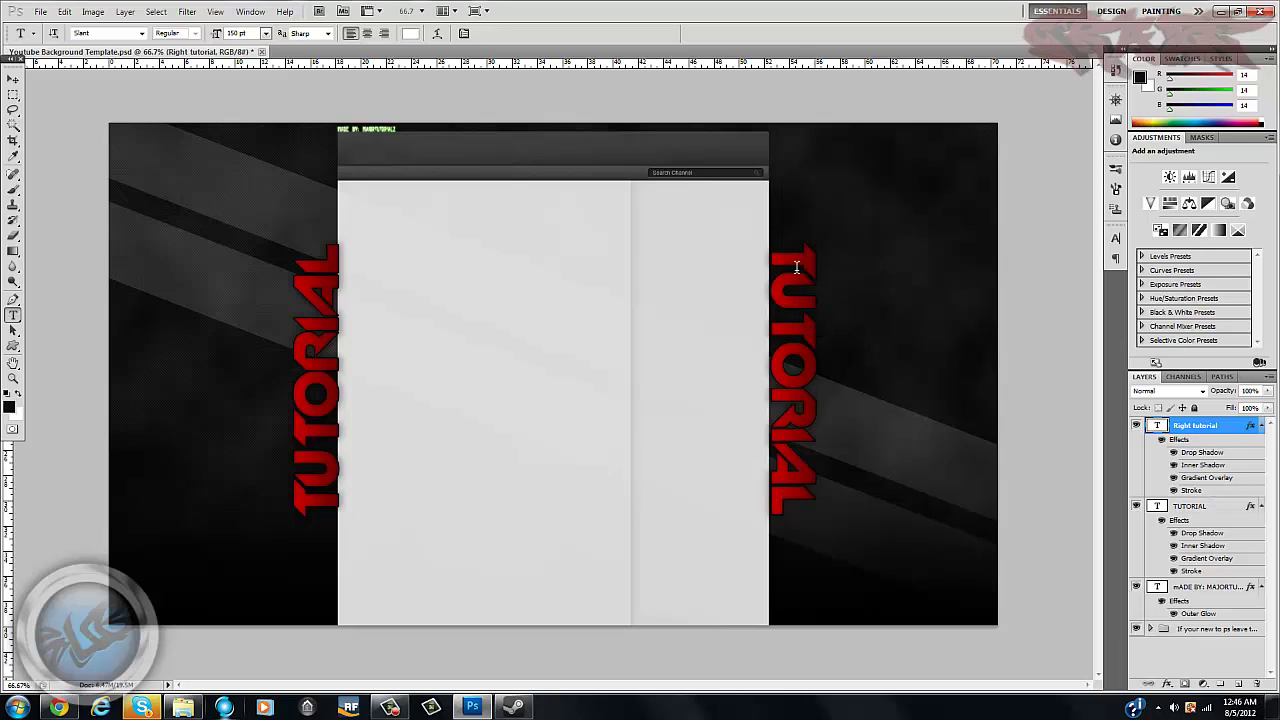
- Examine the Gradient Overlay settings of the Right tutorial layer and check the text up close and in full view
double_click(1241, 481)
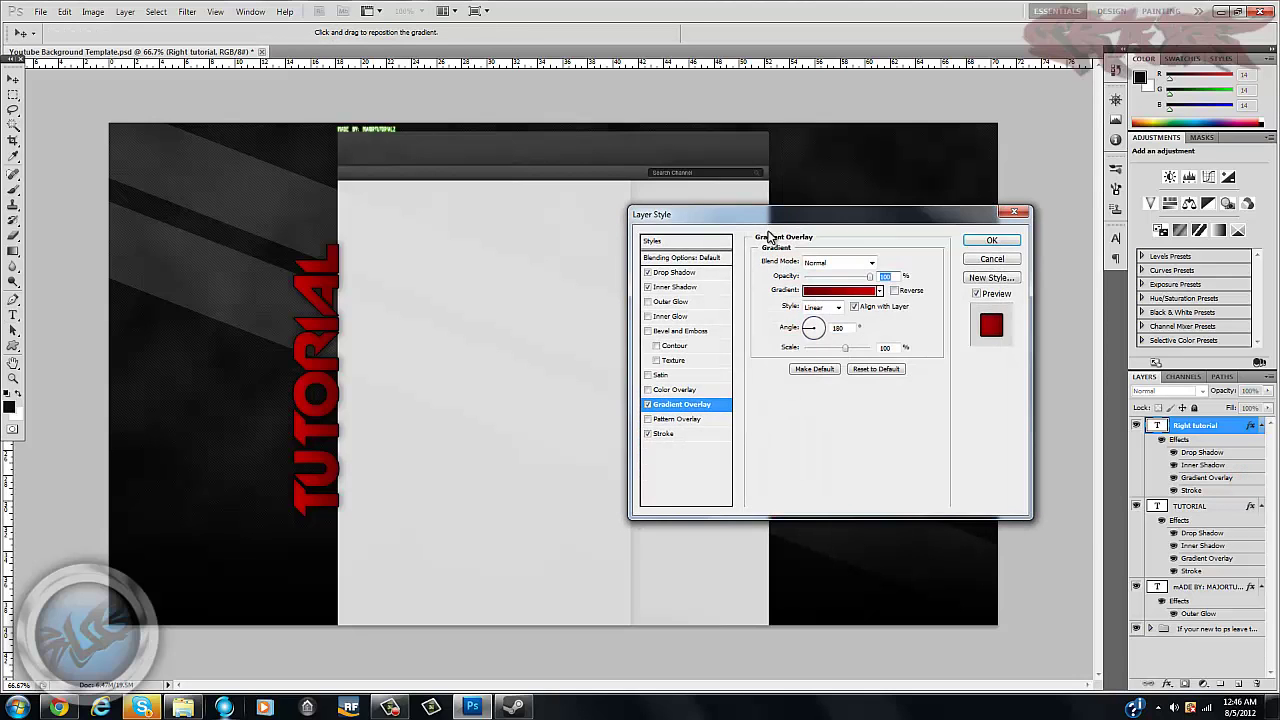
drag(766, 214, 1000, 231)
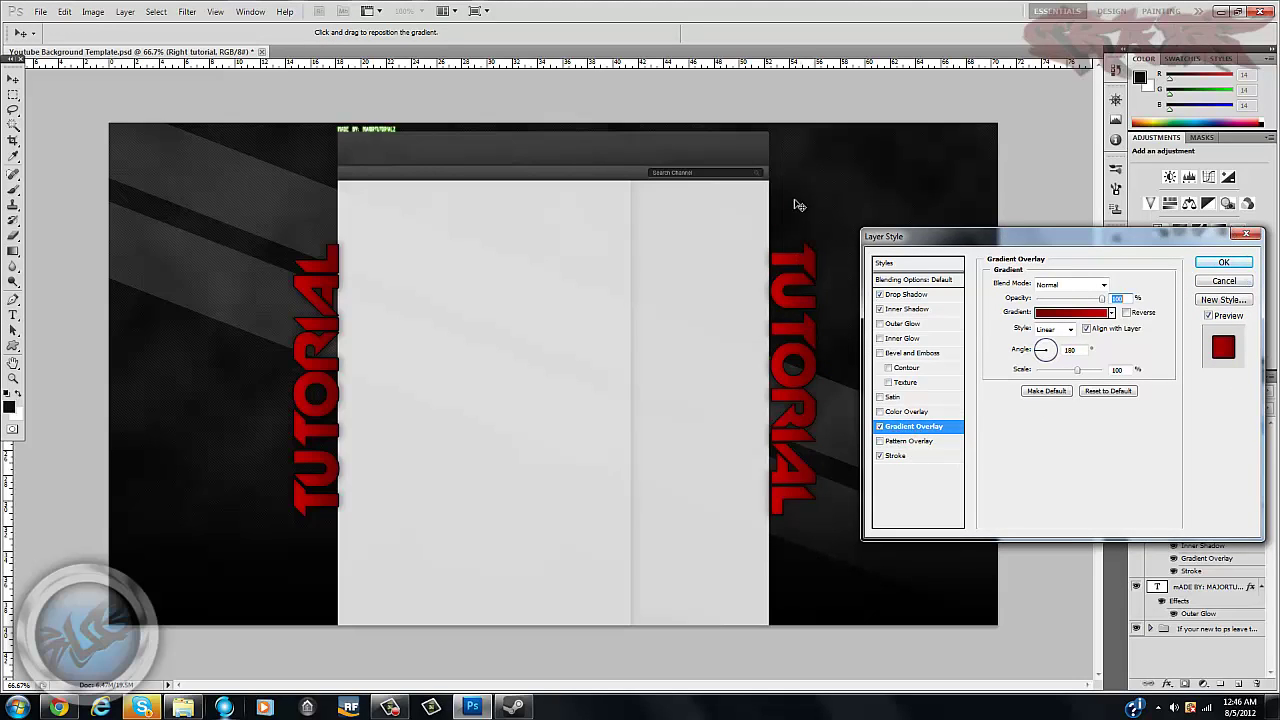
click(1223, 262)
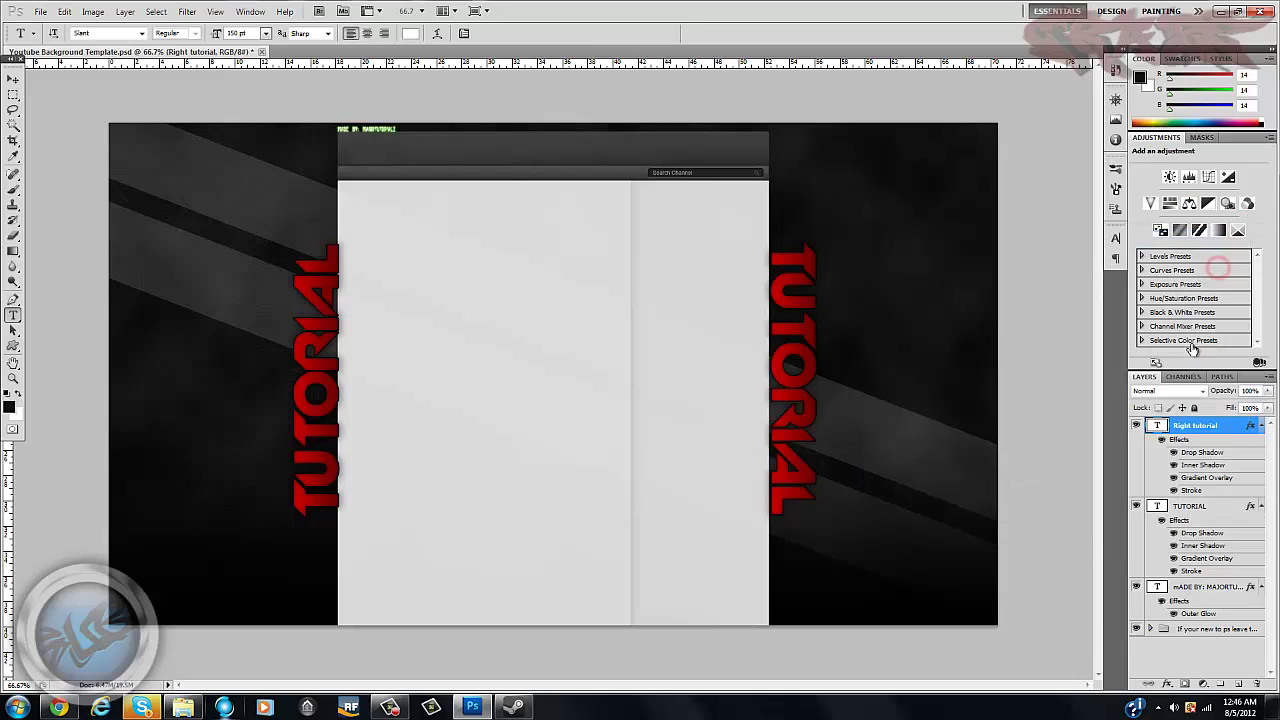
scroll(918, 330, up, 1)
scroll(914, 346, right, 2)
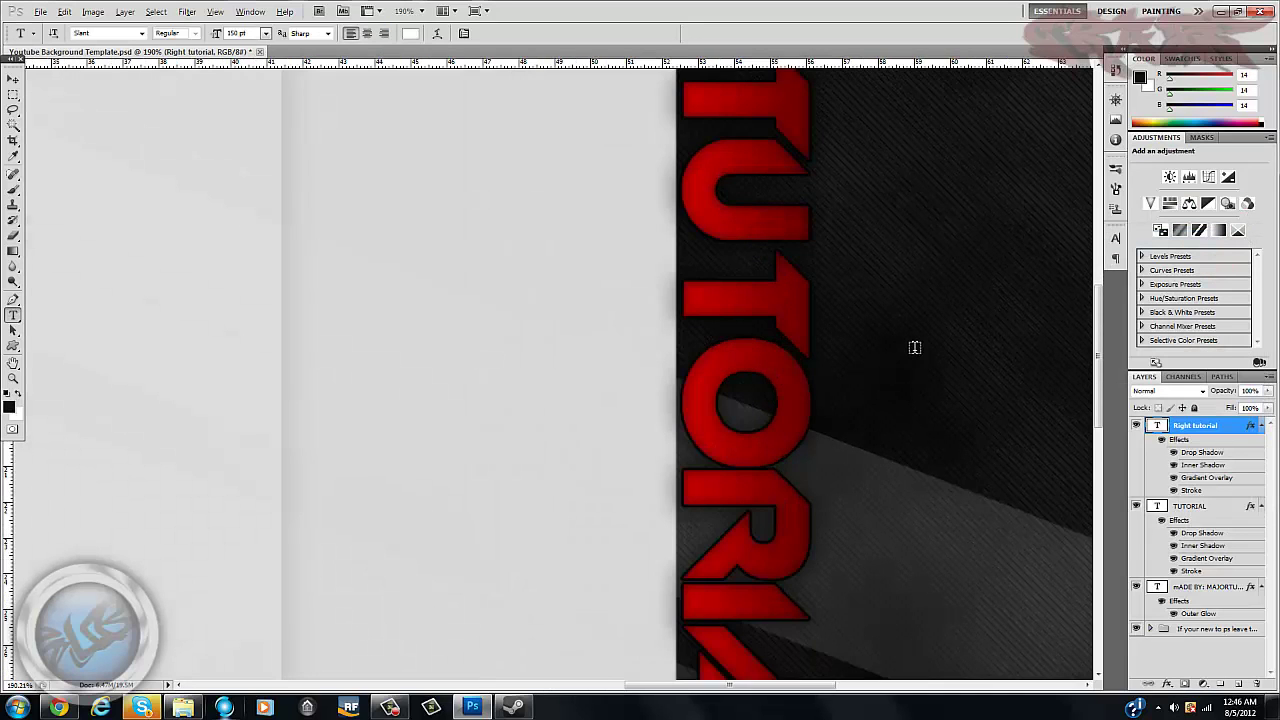
scroll(914, 347, down, 2)
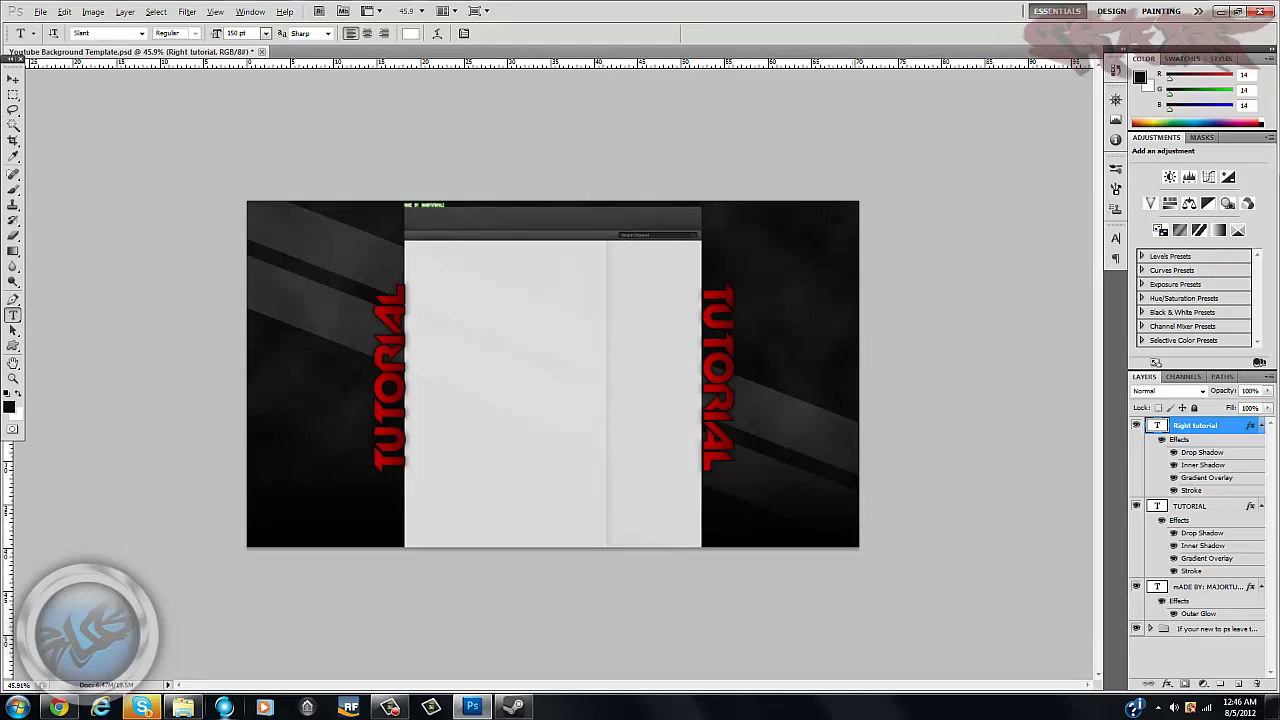
- Free-transform the Right tutorial text, shifting it slightly left so its letters meet the edge of the light channel area
scroll(906, 333, up, 3)
scroll(948, 437, up, 2)
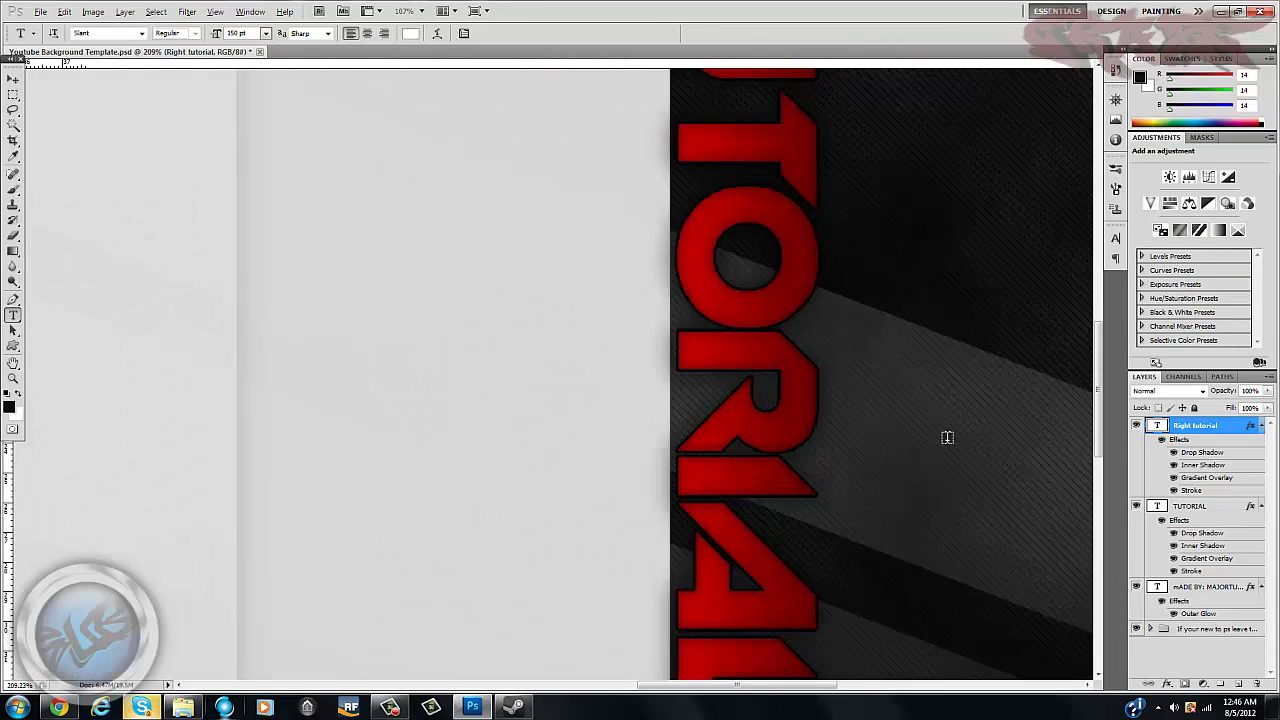
scroll(947, 438, down, 2)
scroll(948, 438, up, 2)
key(alt)
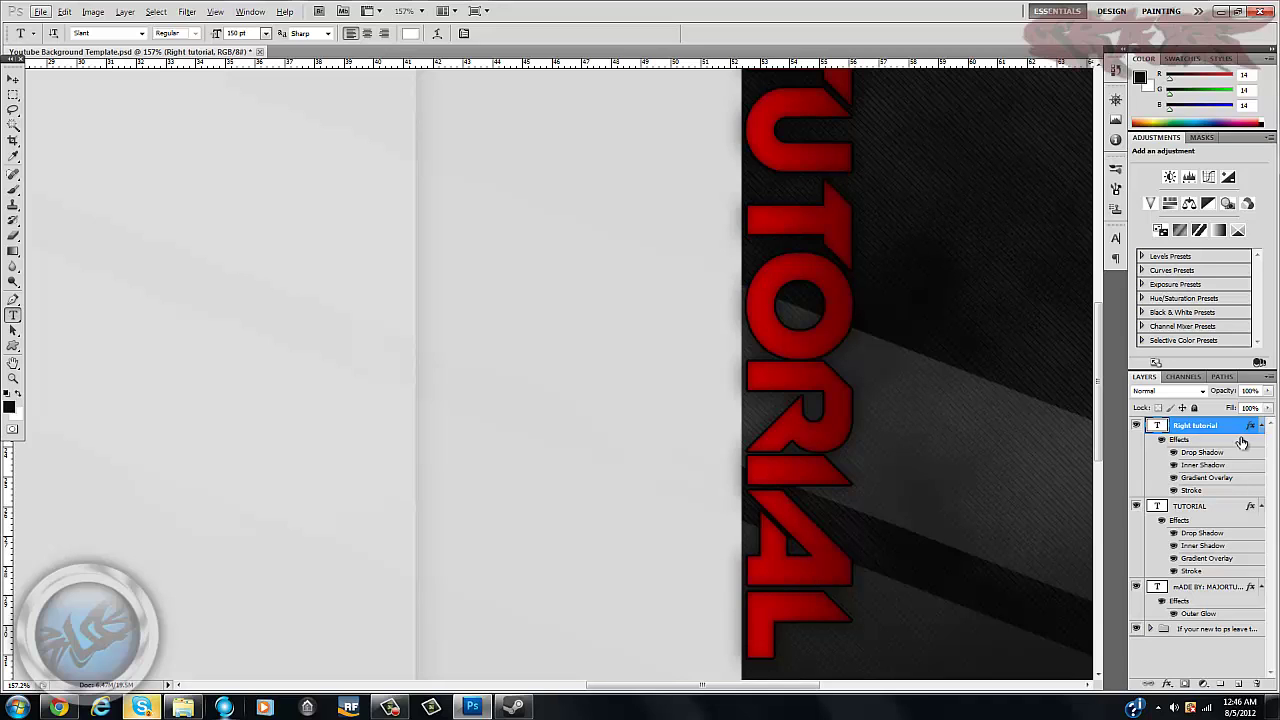
key(ctrl+t)
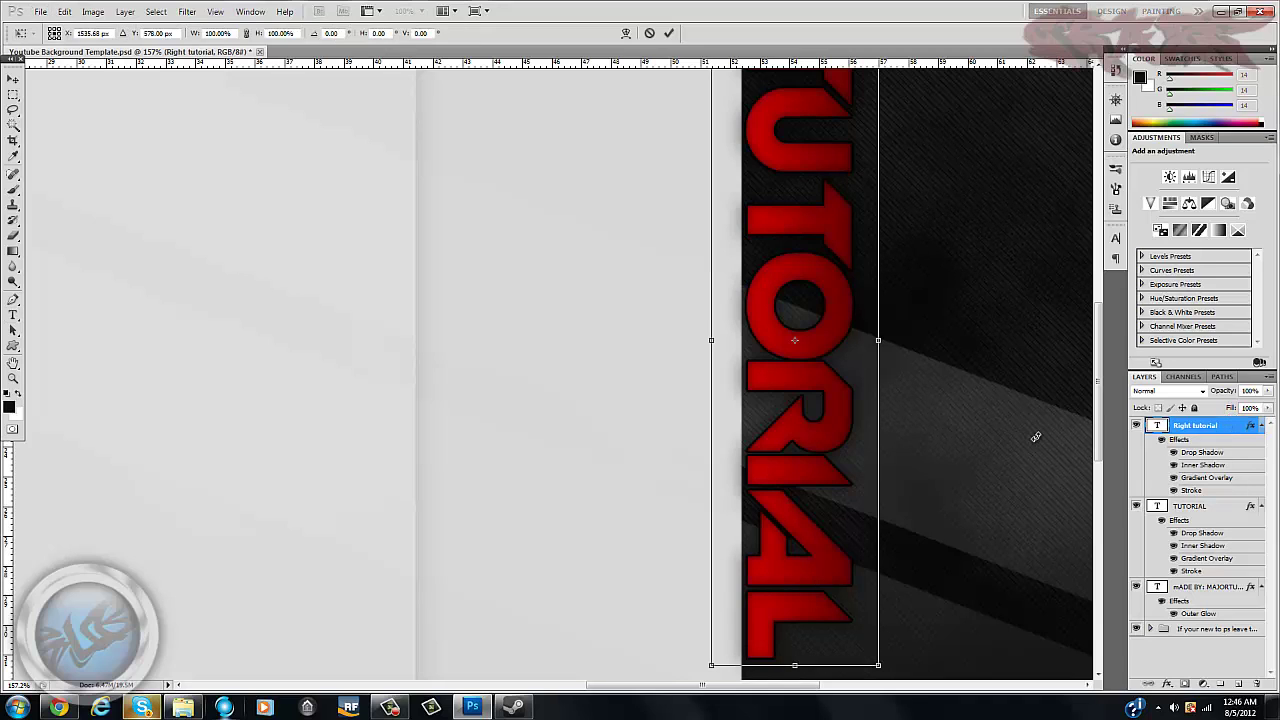
drag(826, 460, 821, 466)
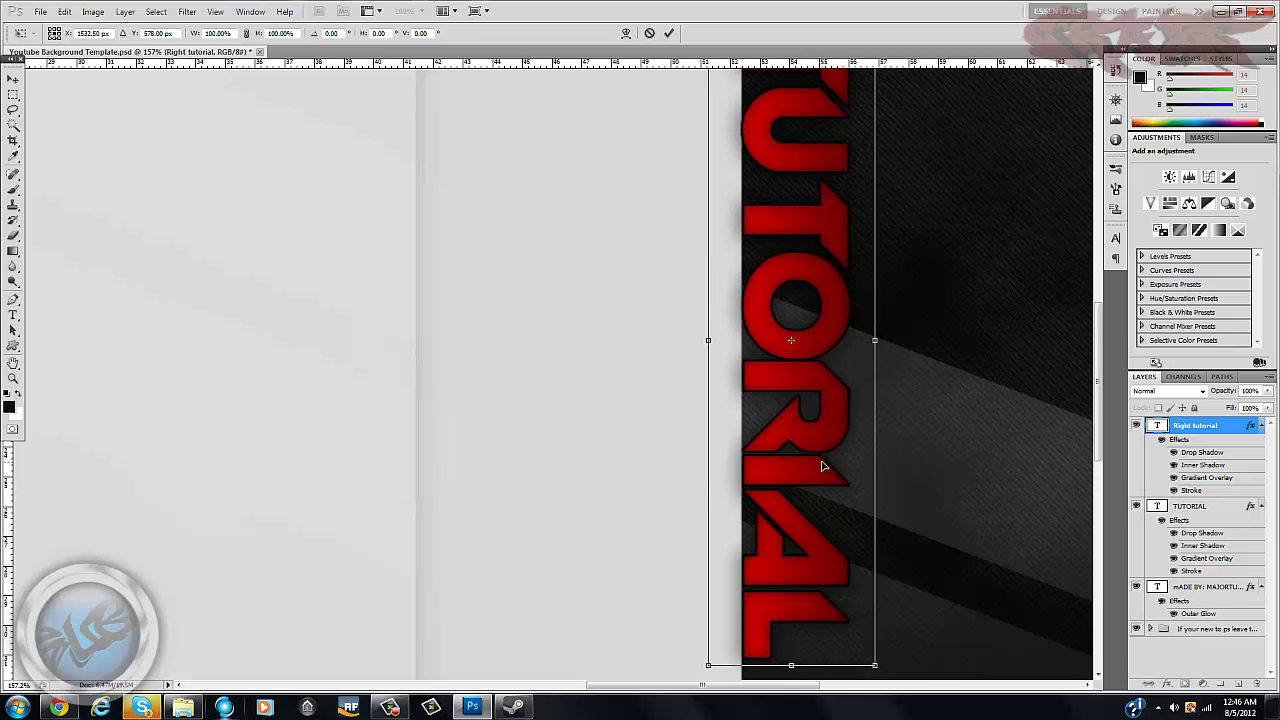
key(Return)
key(ctrl+0)
scroll(823, 470, down, 7)
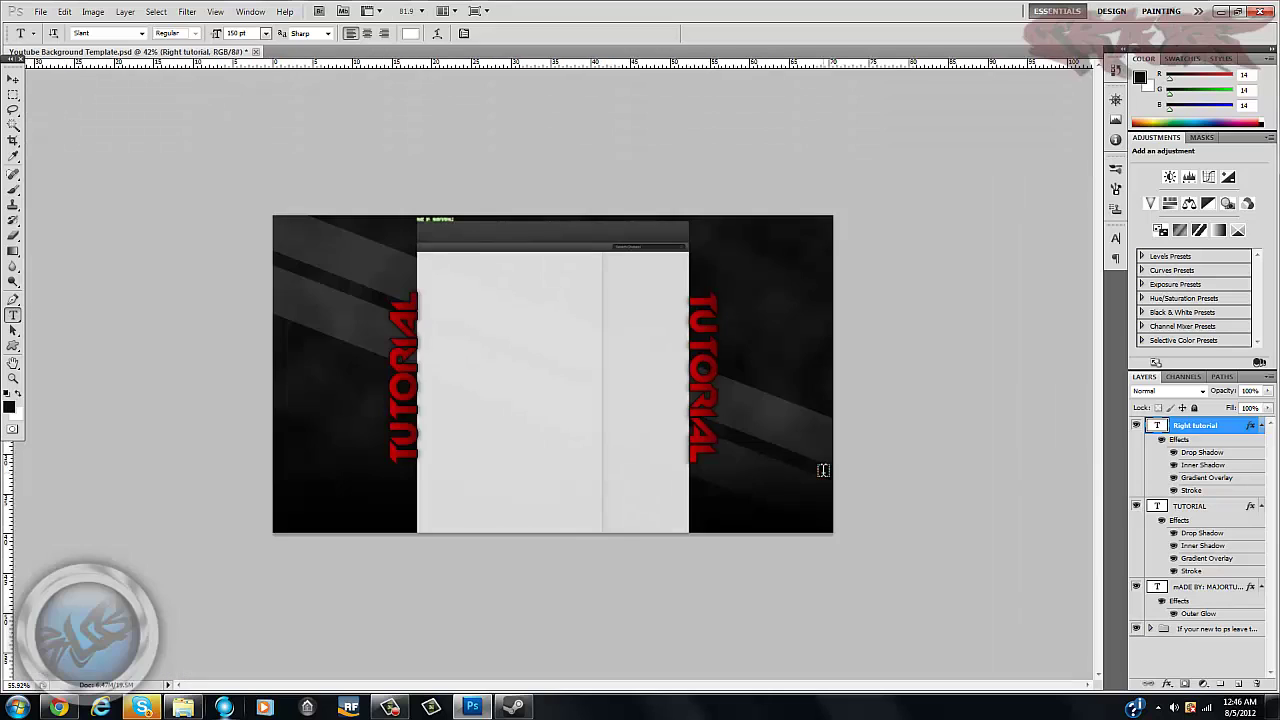
- Set the Gradient Overlay angle of the Right tutorial layer to 0° and apply the layer style
scroll(823, 469, up, 5)
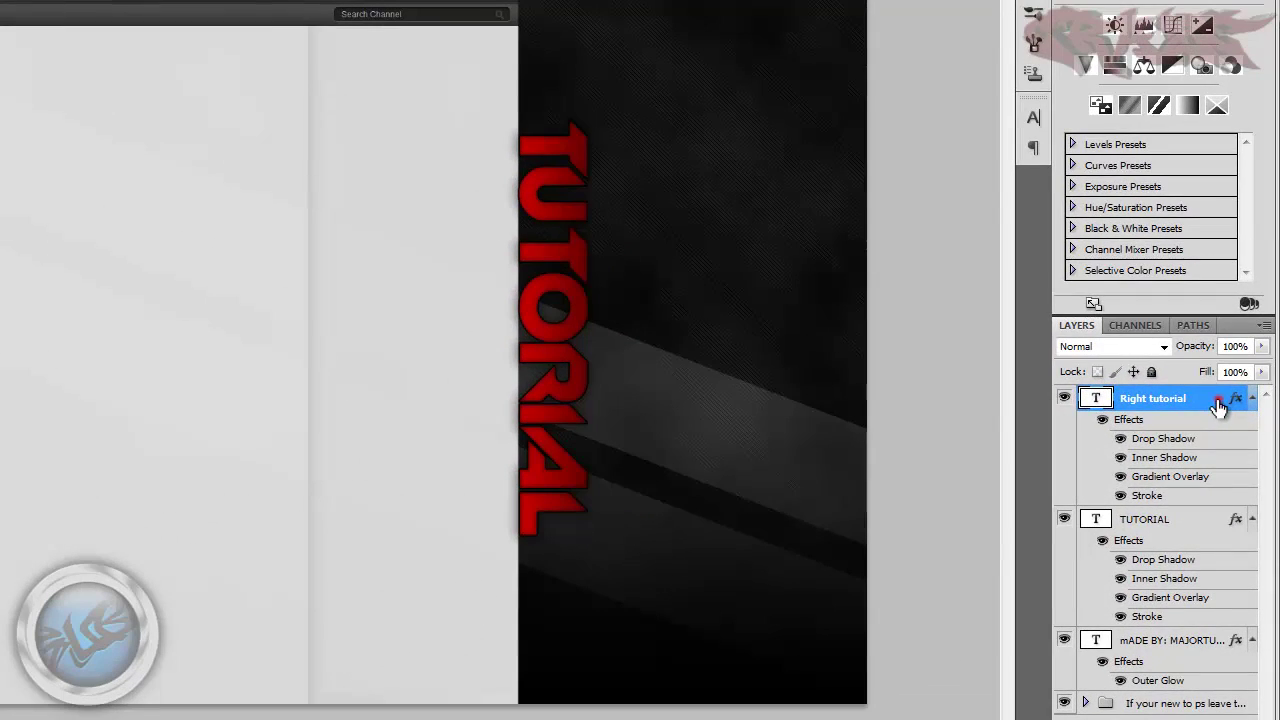
double_click(1238, 426)
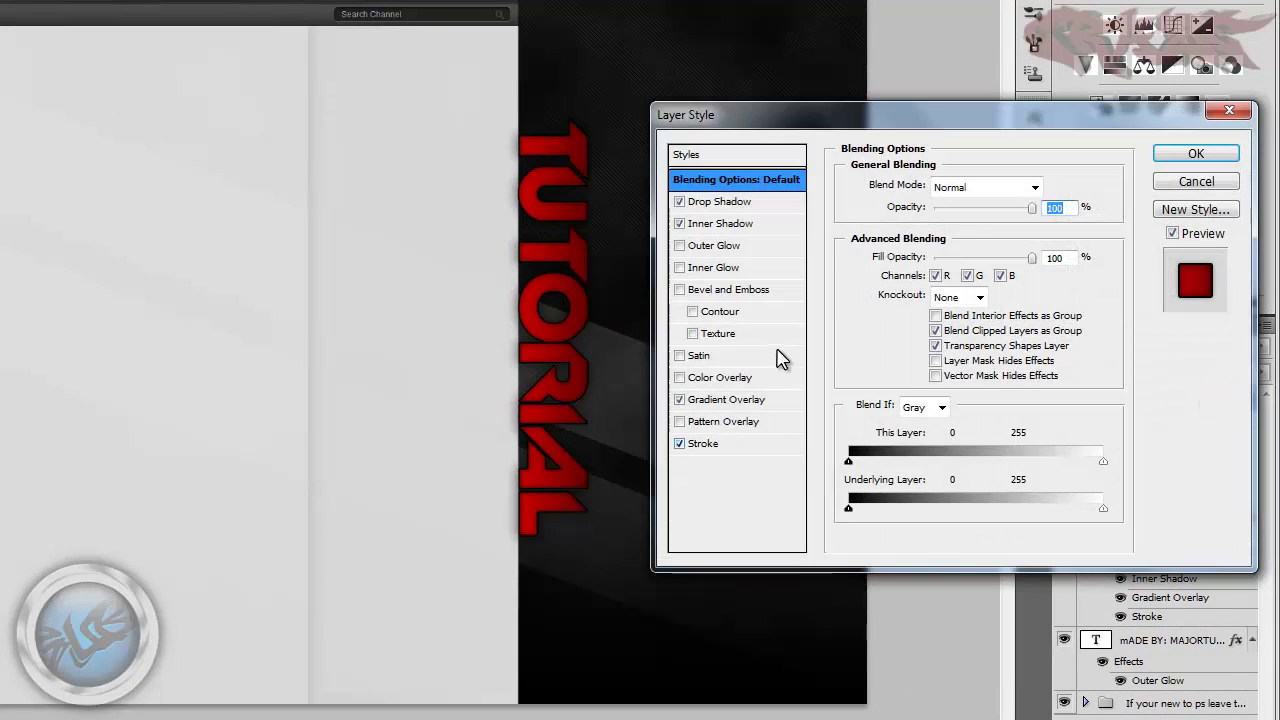
drag(809, 114, 853, 147)
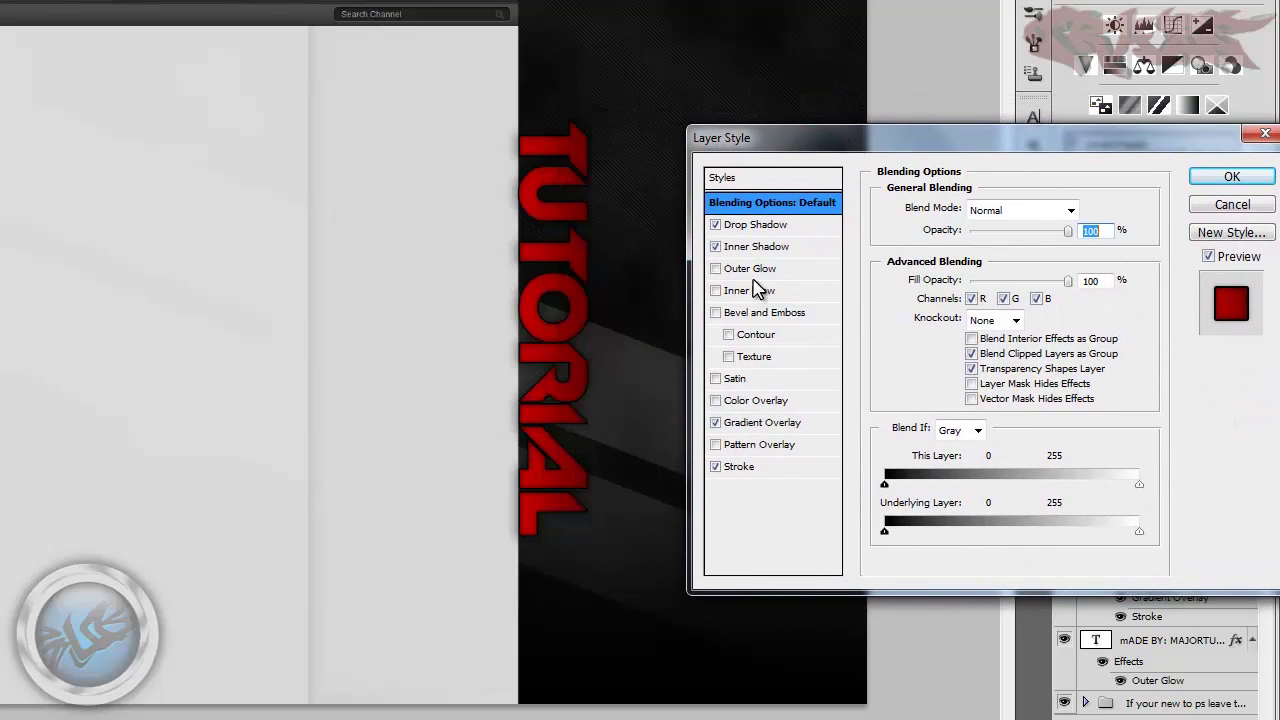
click(767, 425)
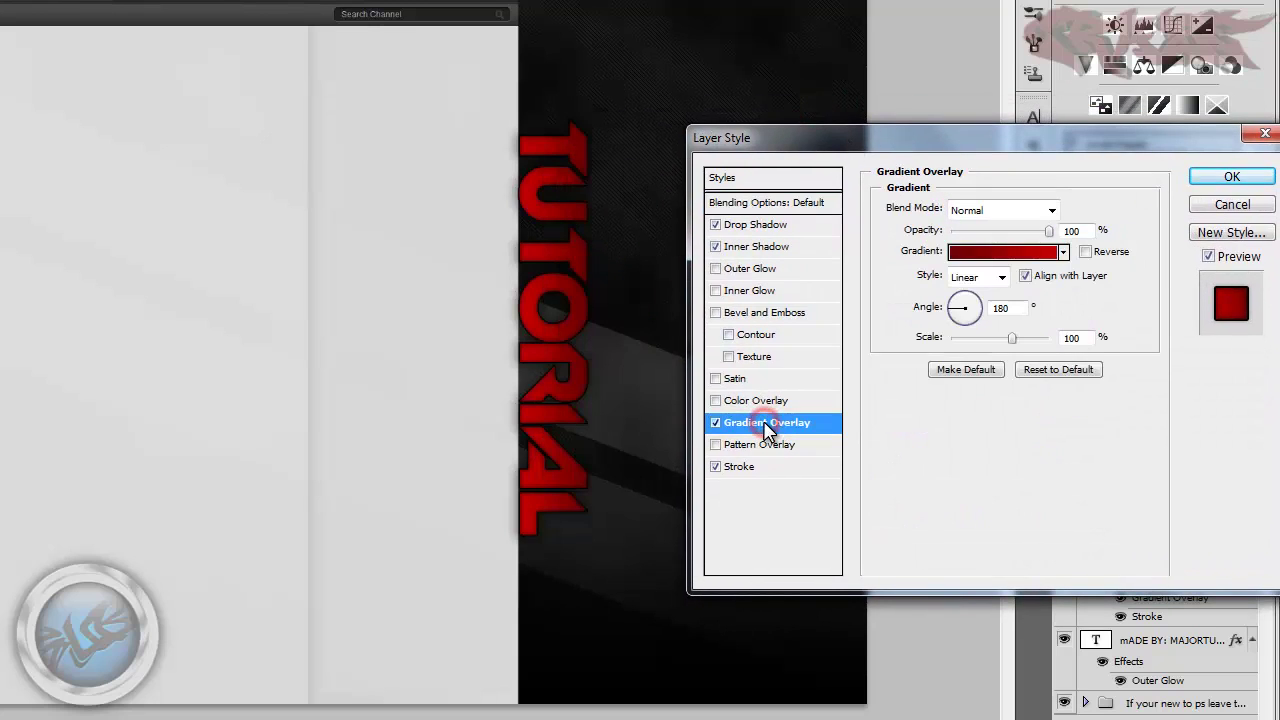
double_click(1006, 307)
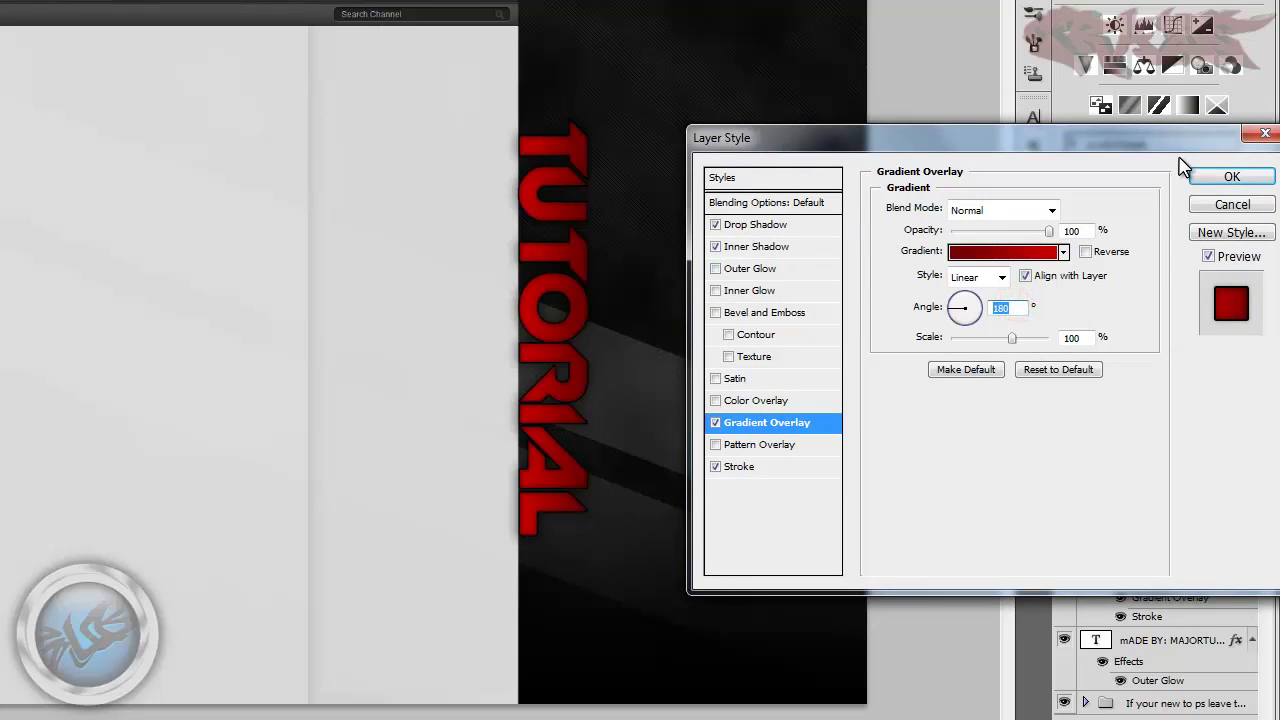
text(0)
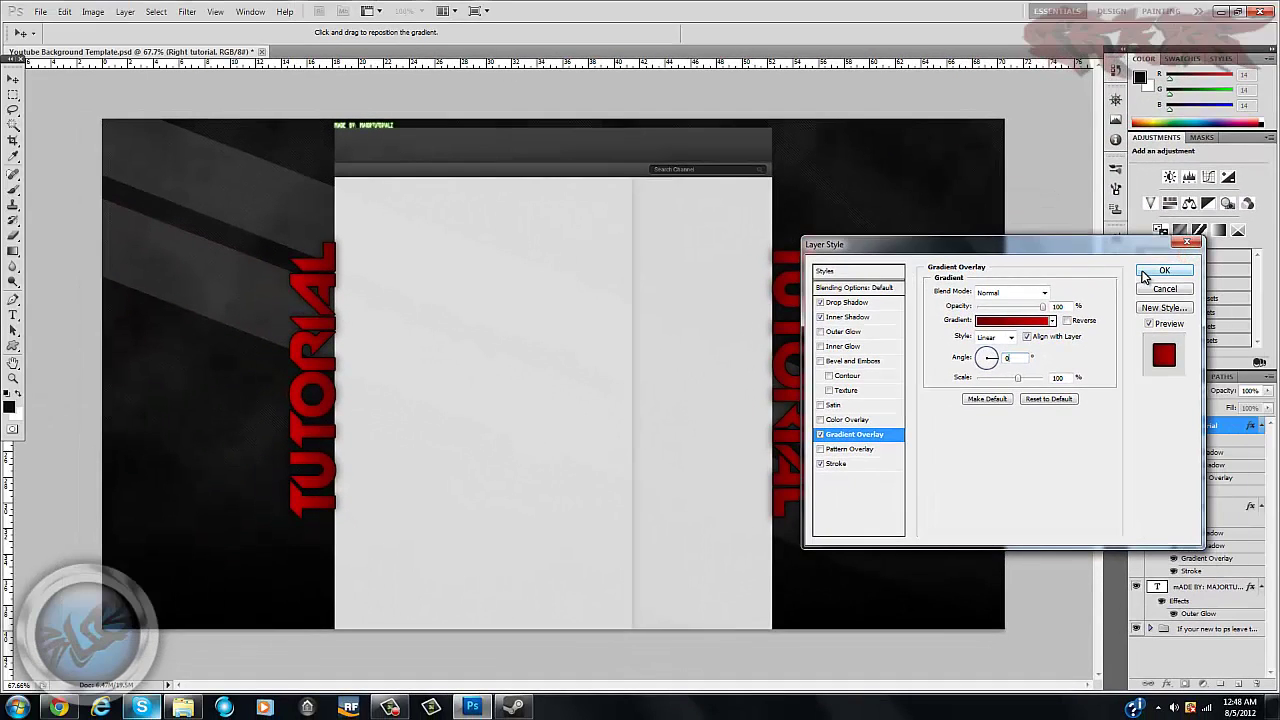
click(1143, 271)
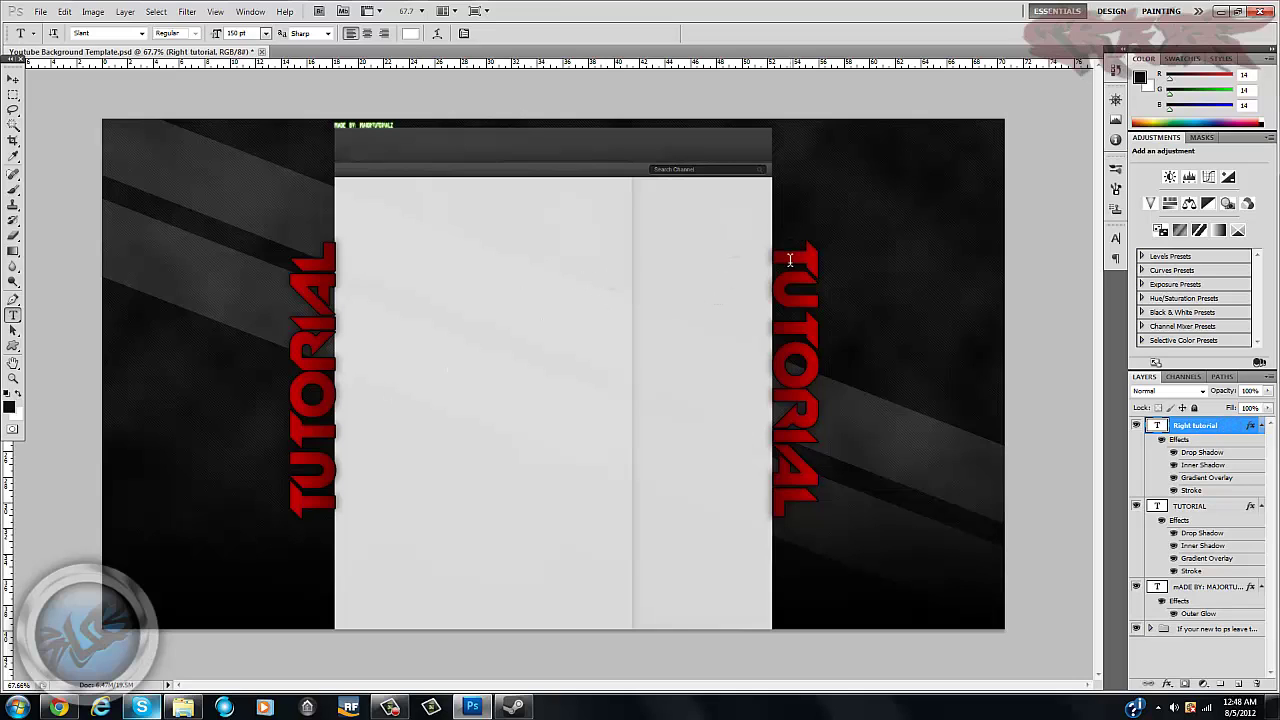
- Group the Right tutorial and TUTORIAL text layers and rename the group as "Texts"
shift+click(1201, 515)
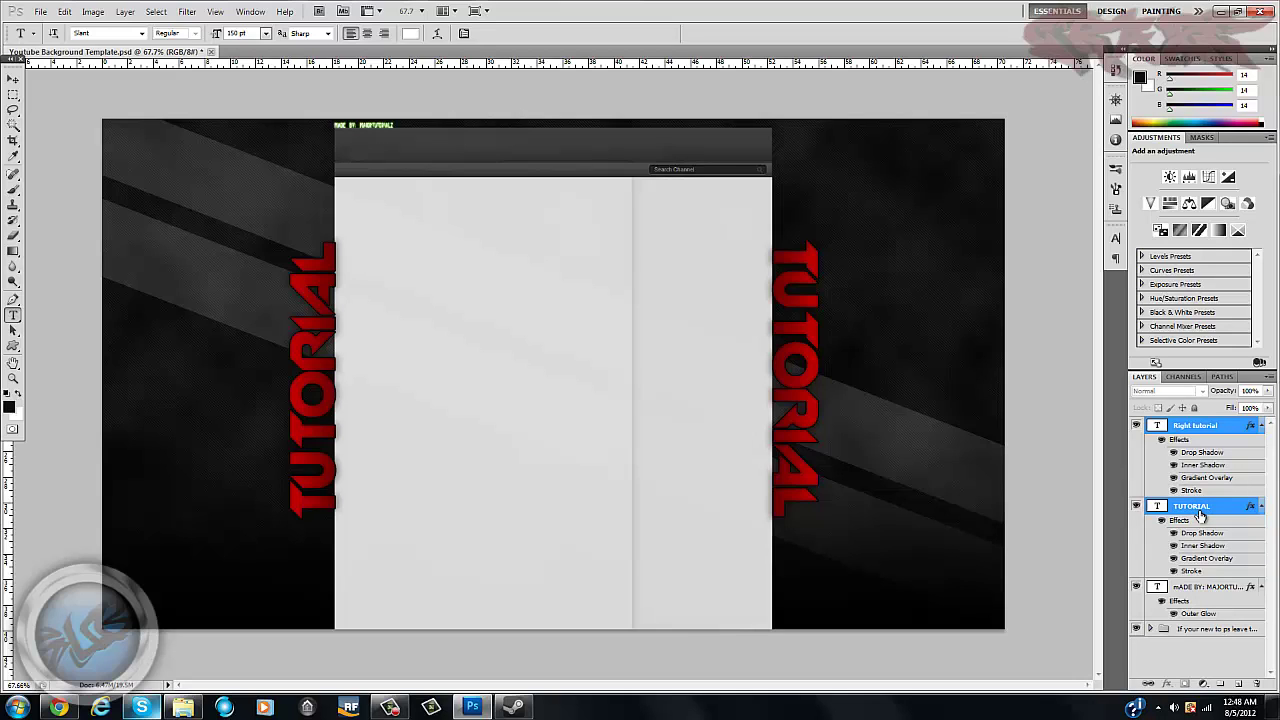
key(ctrl+g)
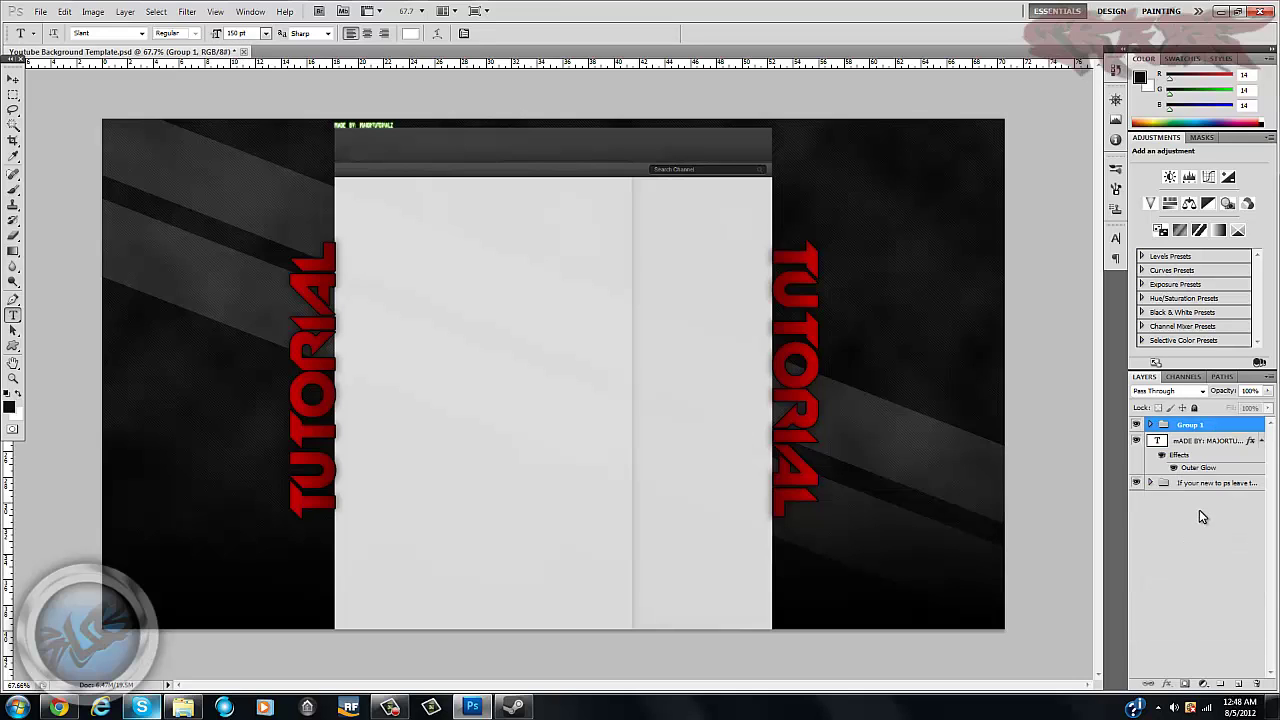
double_click(1192, 426)
key(BackSpace)
key(Caps_Lock)
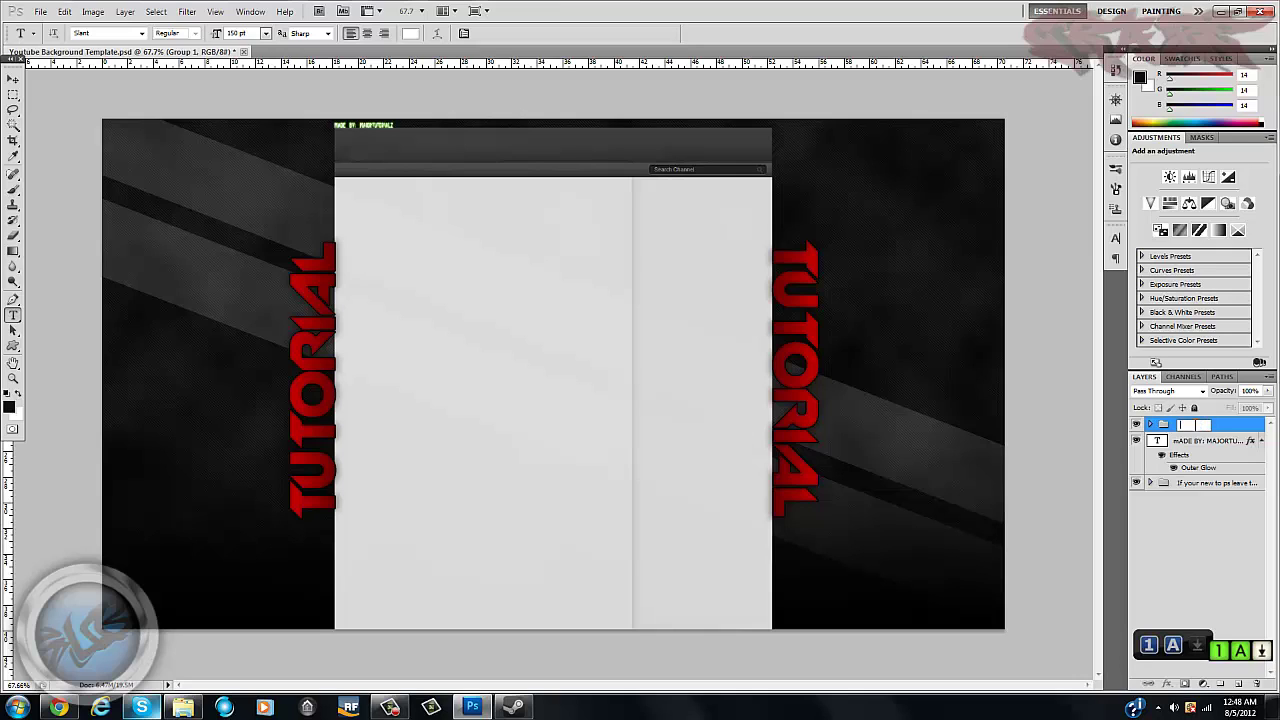
text(T)
key(Caps_Lock)
text(exts)
key(Return)
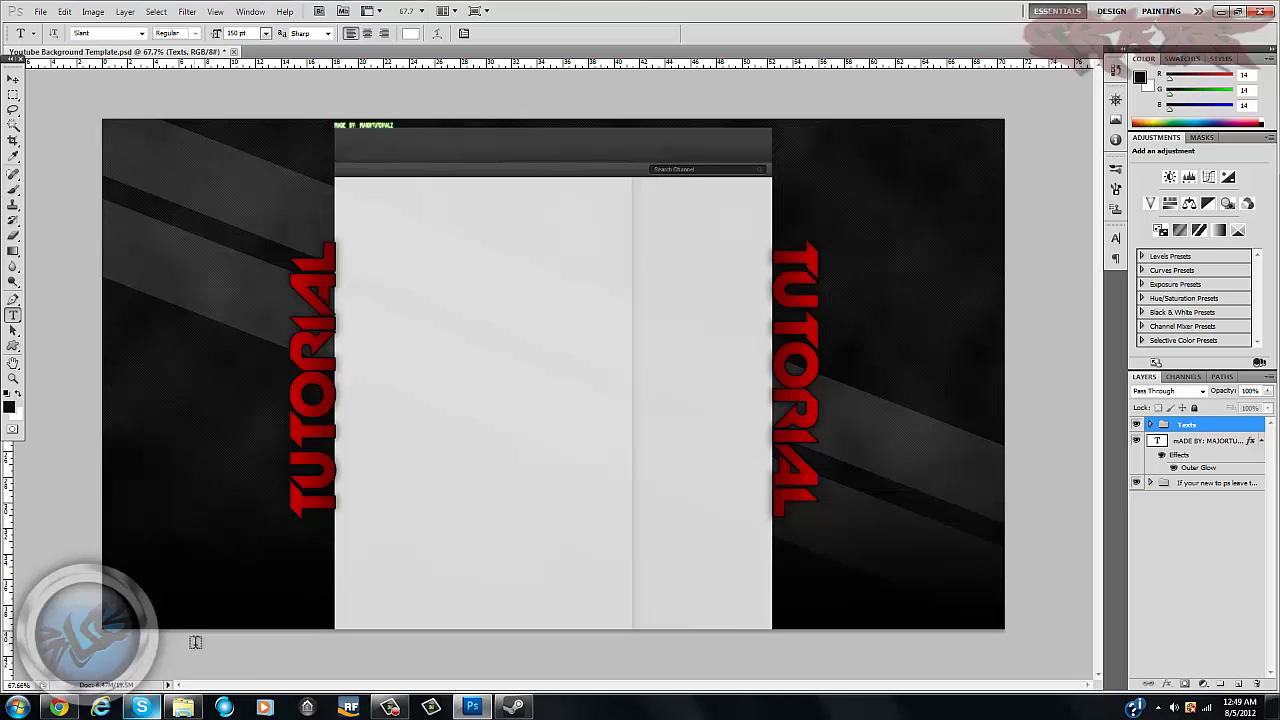
- Place the Black Backdrop image from the Textures folder of CrazeHD 25 Giveaway into the document
click(184, 707)
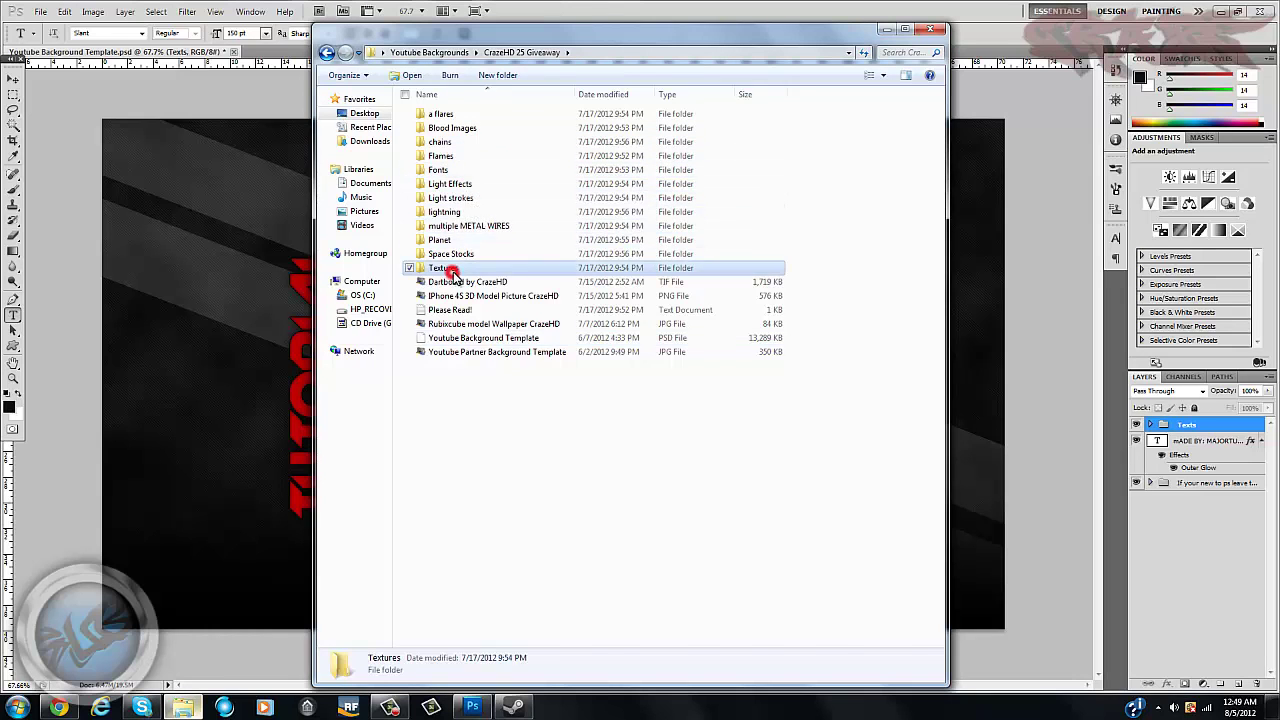
double_click(443, 268)
scroll(559, 258, down, 3)
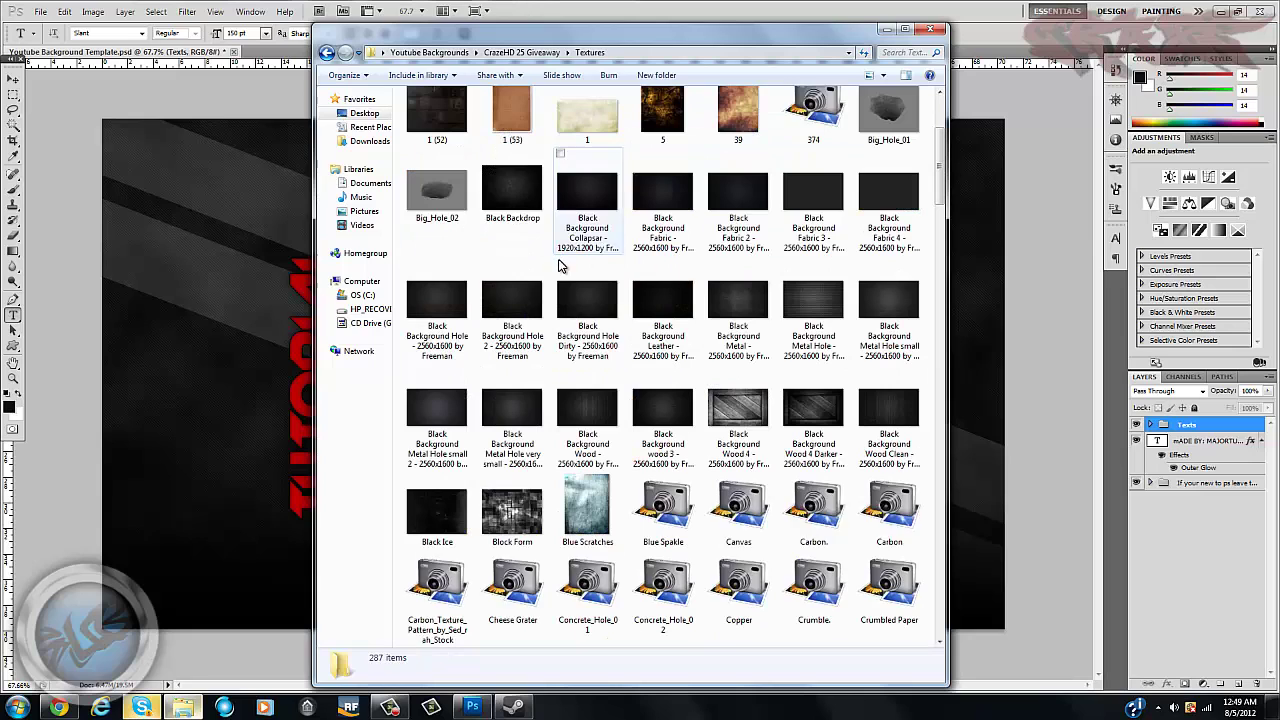
click(530, 203)
drag(530, 203, 308, 404)
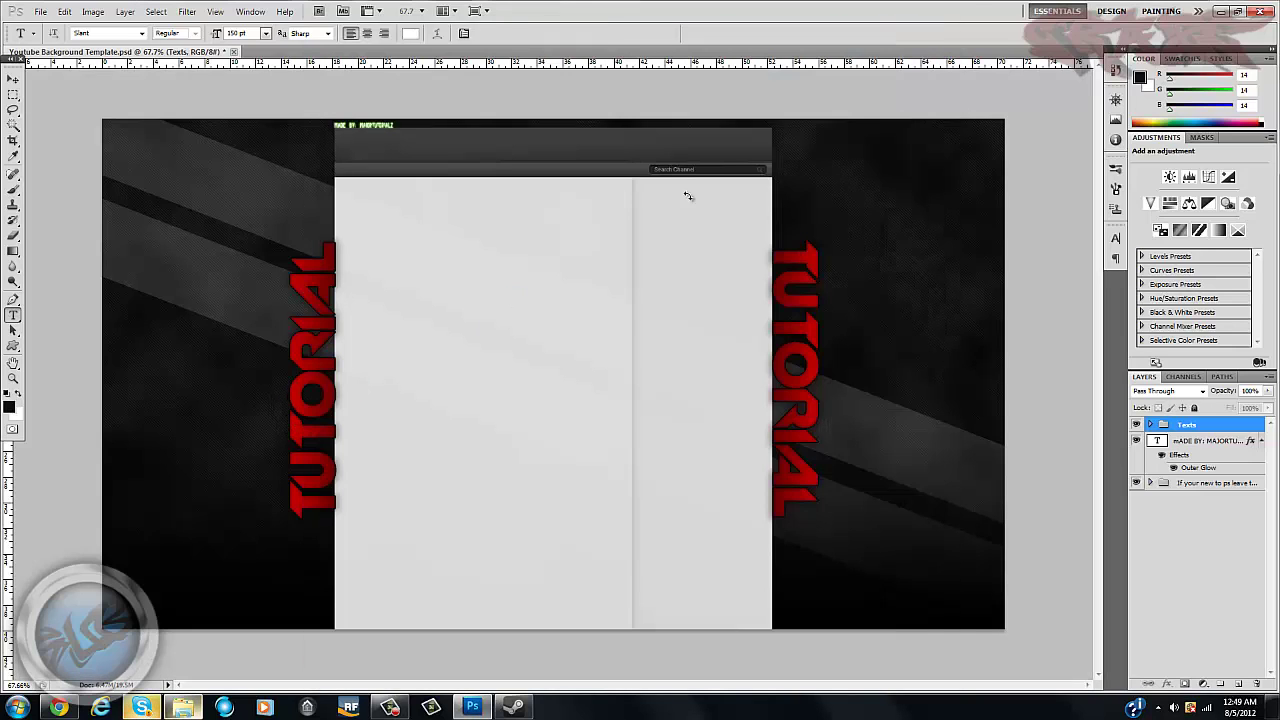
- Stretch the placed Black Backdrop image to cover the whole canvas and apply the placement
drag(836, 172, 1007, 113)
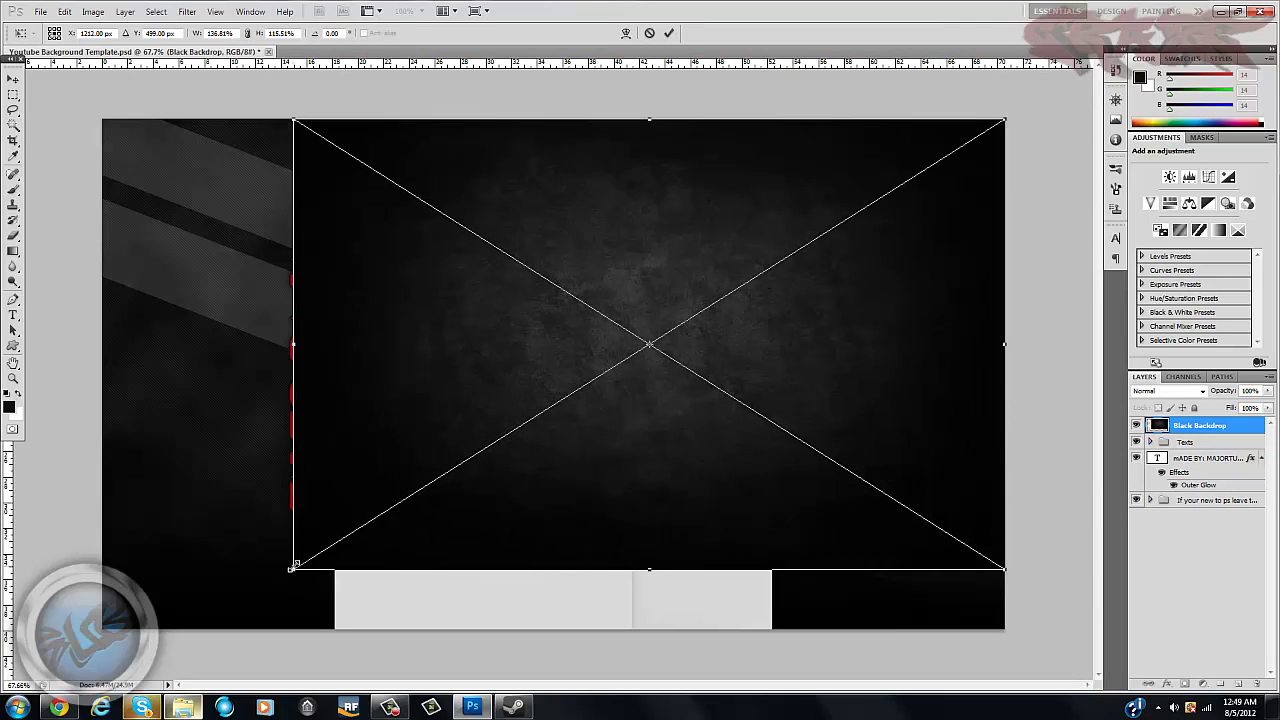
drag(293, 568, 102, 629)
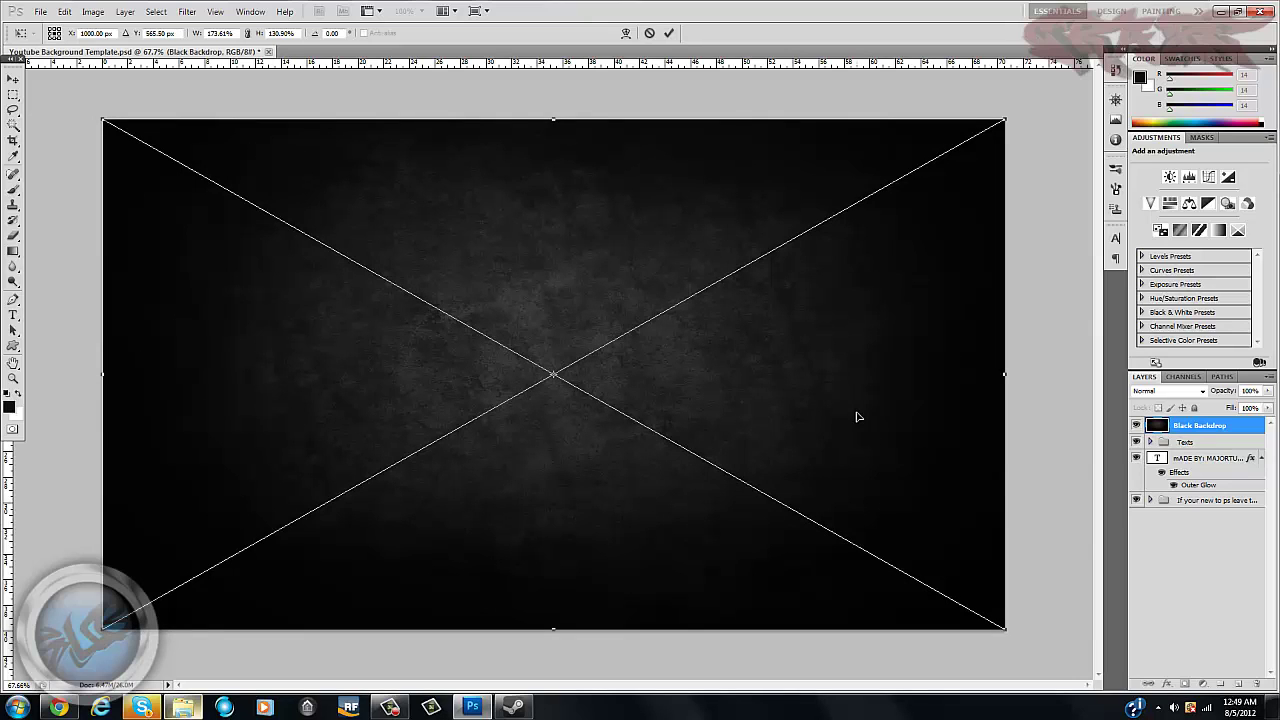
key(Return)
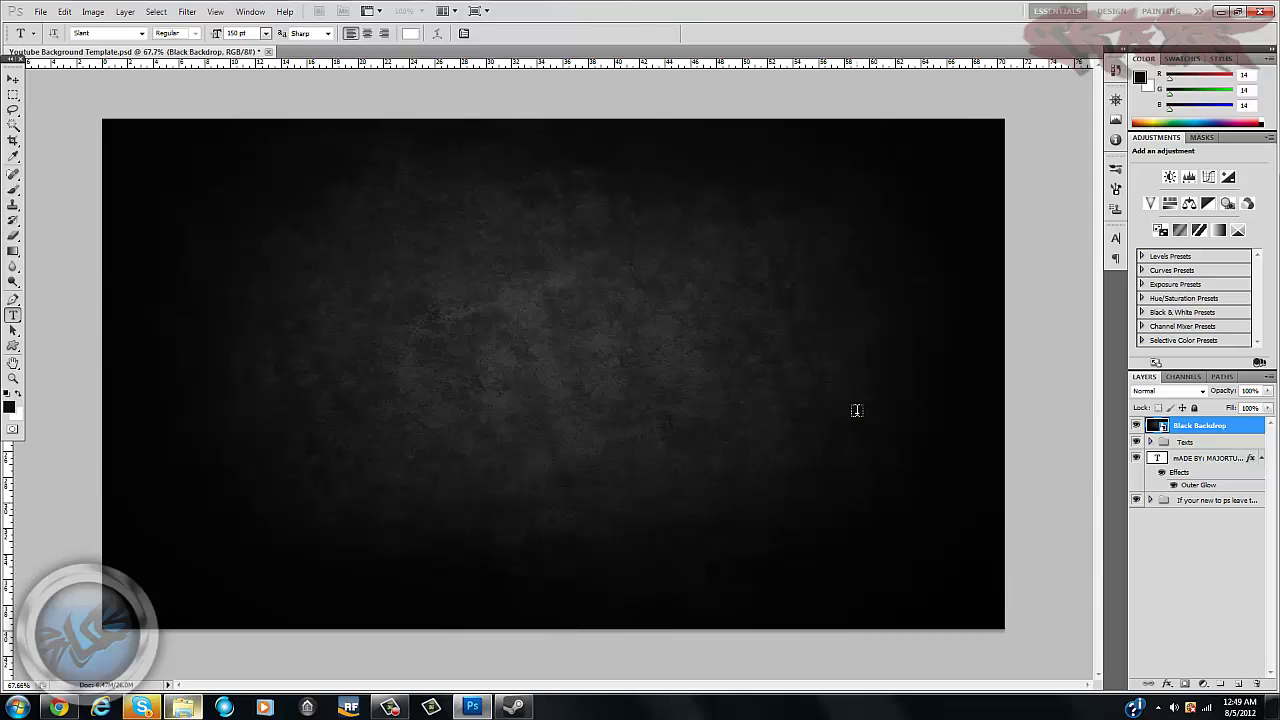
key(t)
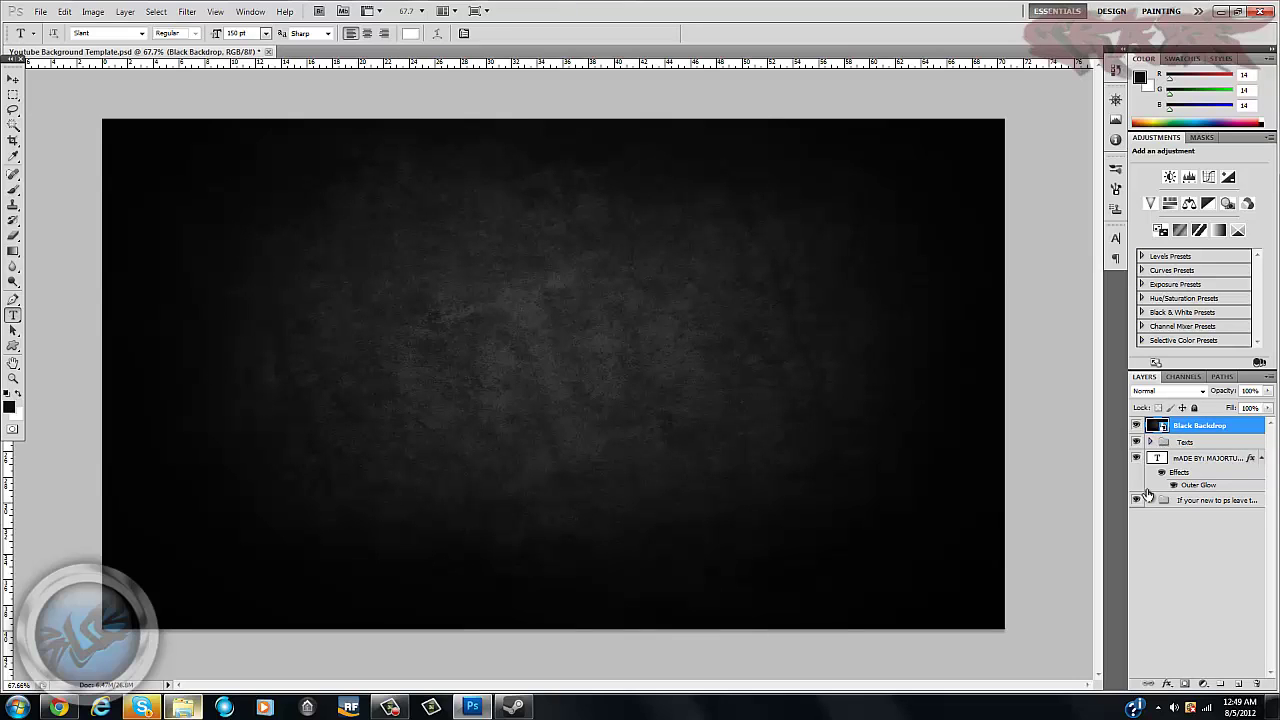
- Move the Black Backdrop layer into the template's layer group, between Fade and Pattern Fill 1, and rasterize it
click(1199, 507)
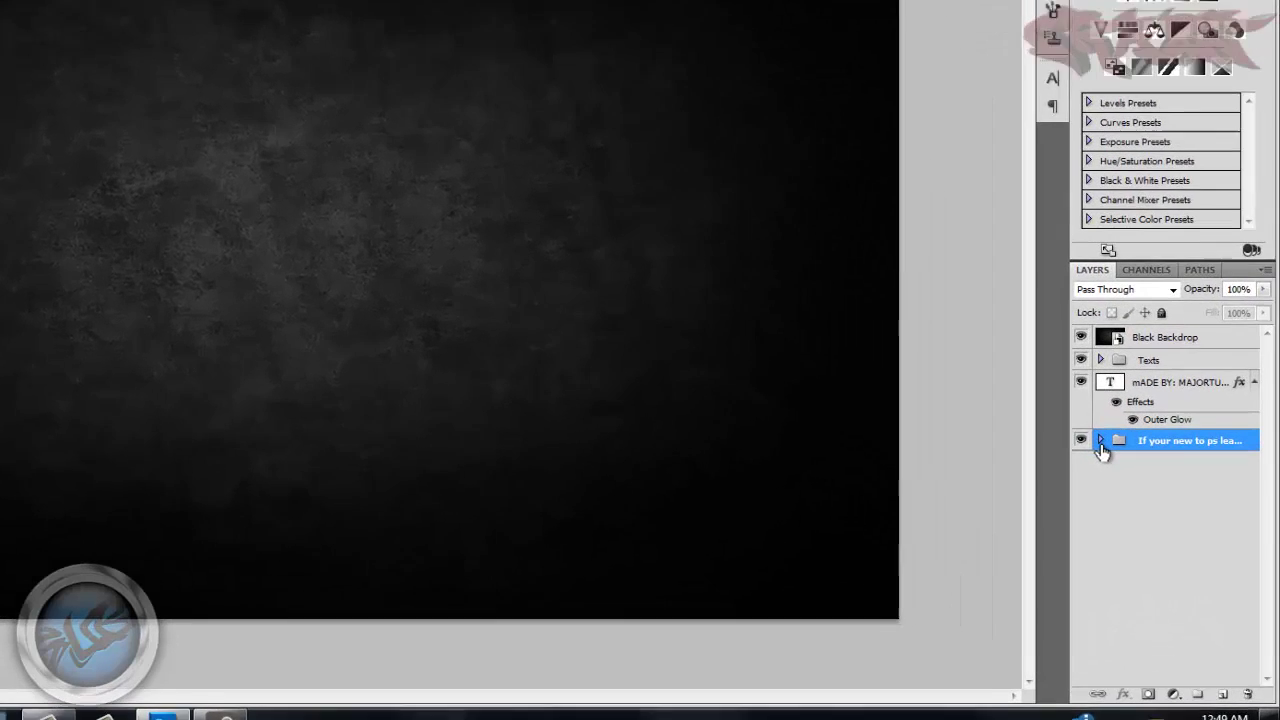
click(1150, 500)
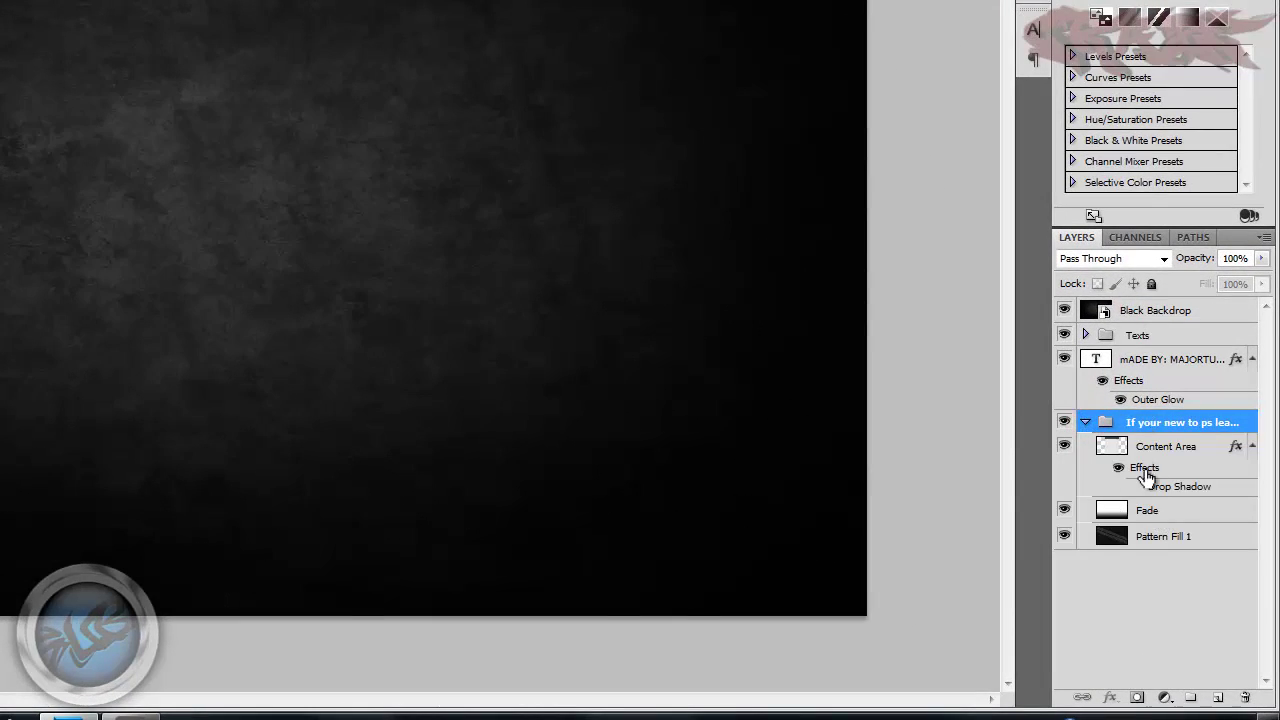
click(1195, 444)
click(1178, 512)
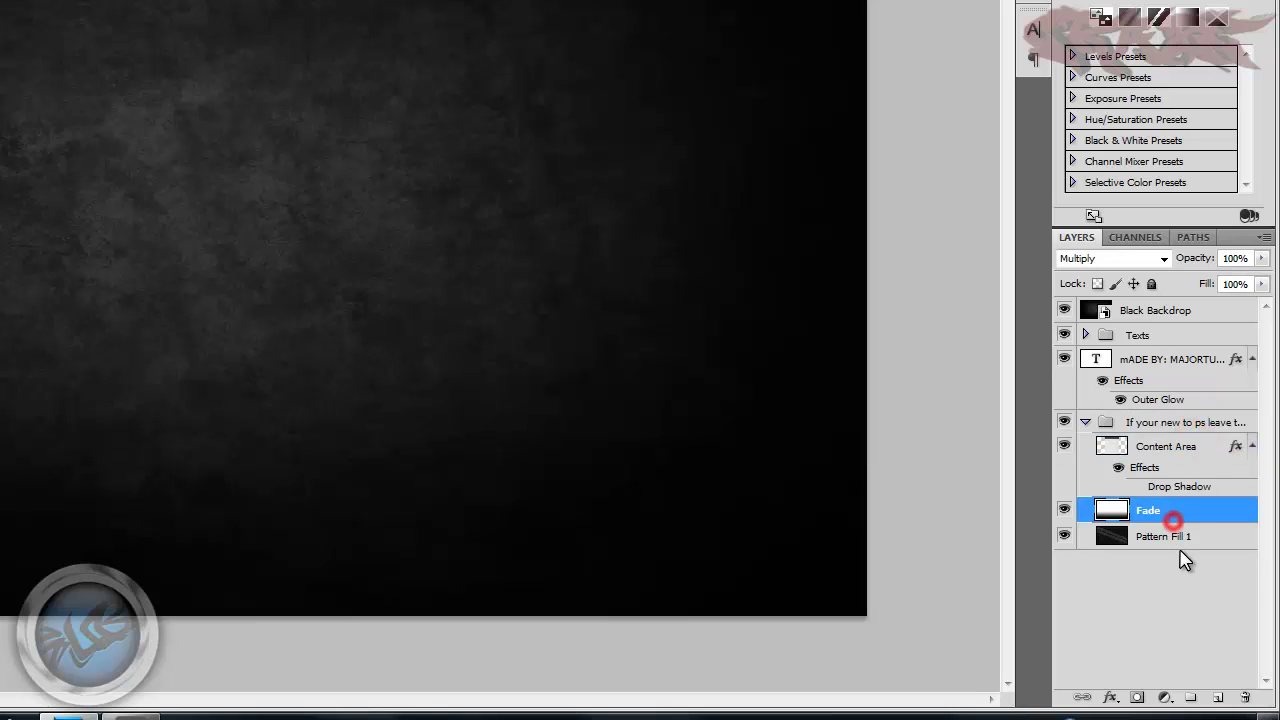
click(1240, 538)
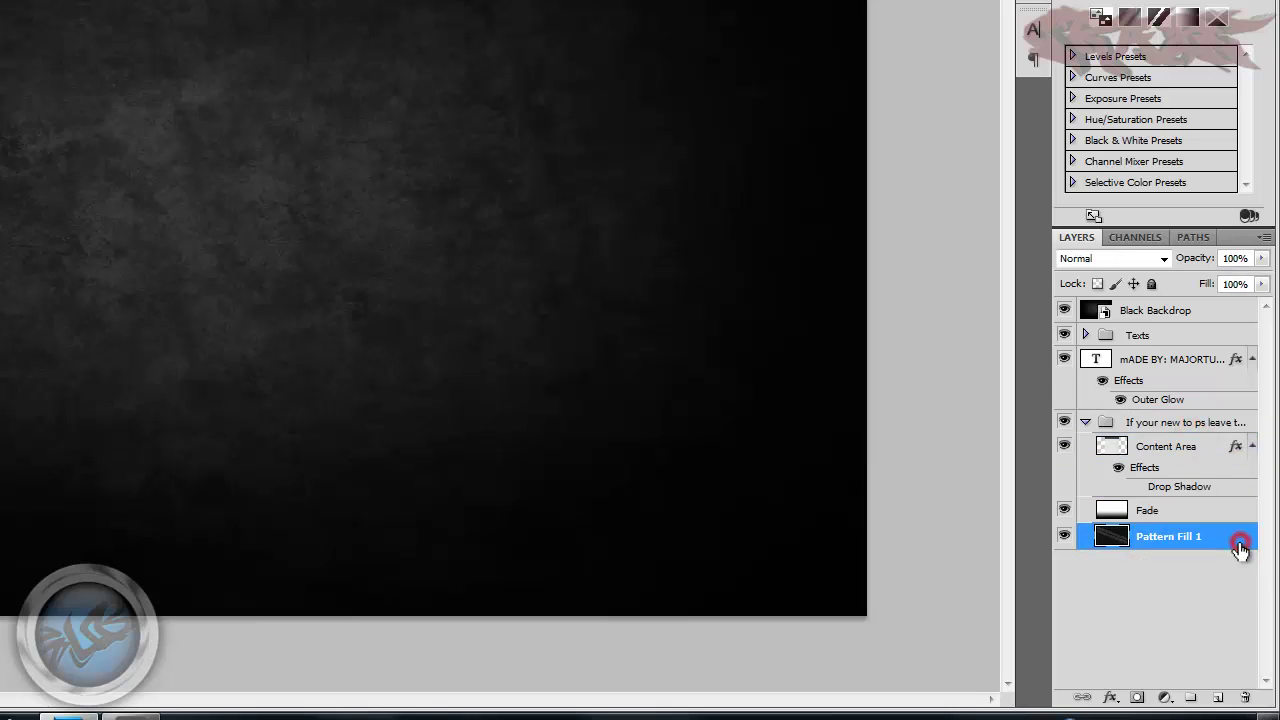
click(1208, 311)
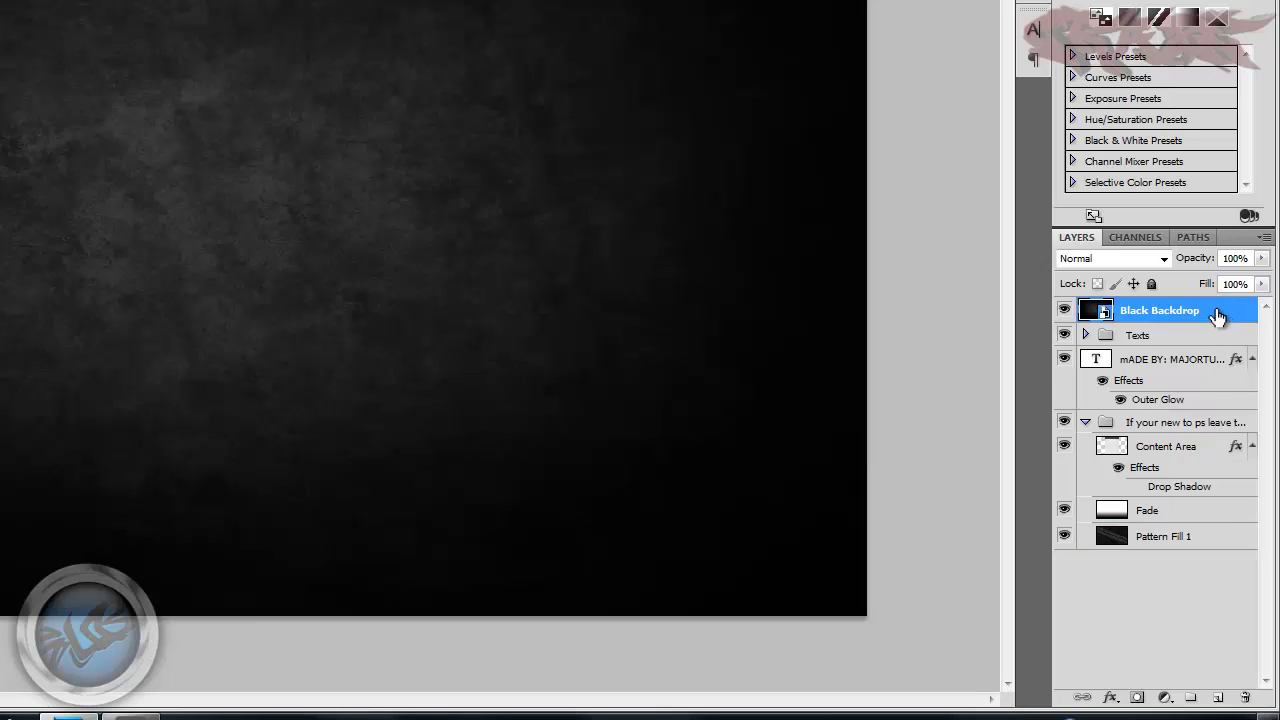
click(1216, 310)
drag(1216, 310, 1203, 537)
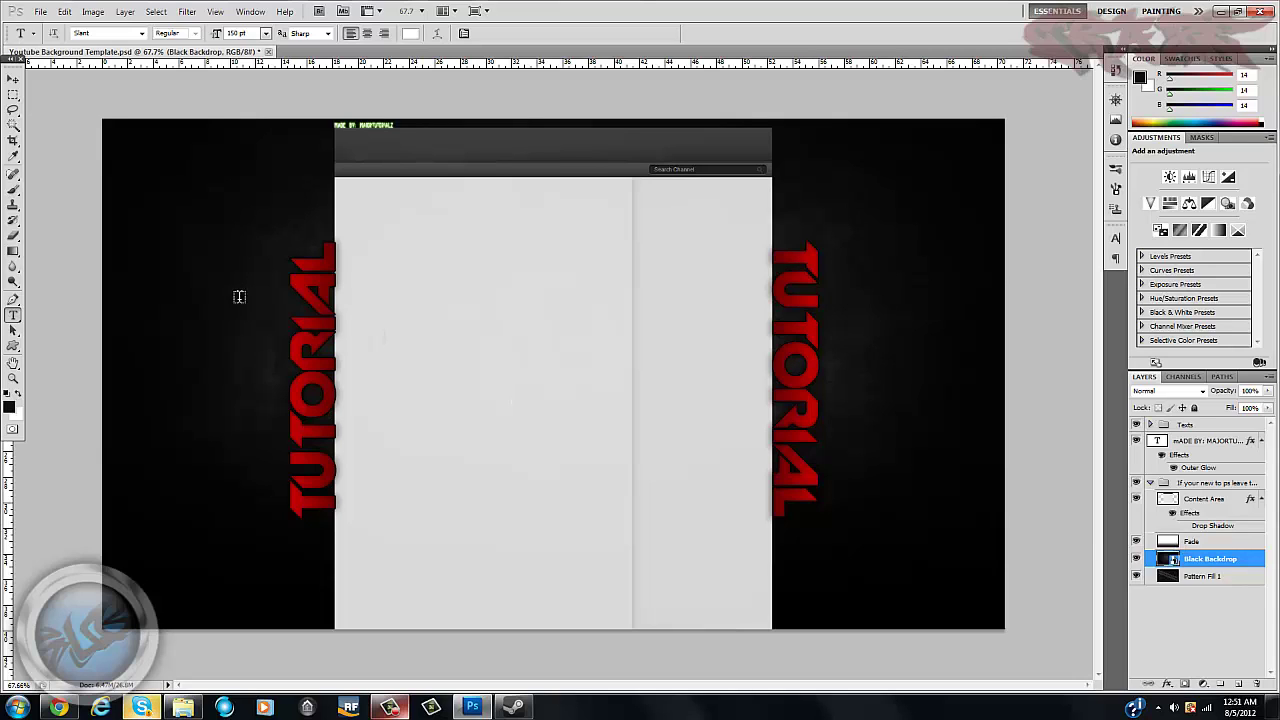
right_click(1213, 567)
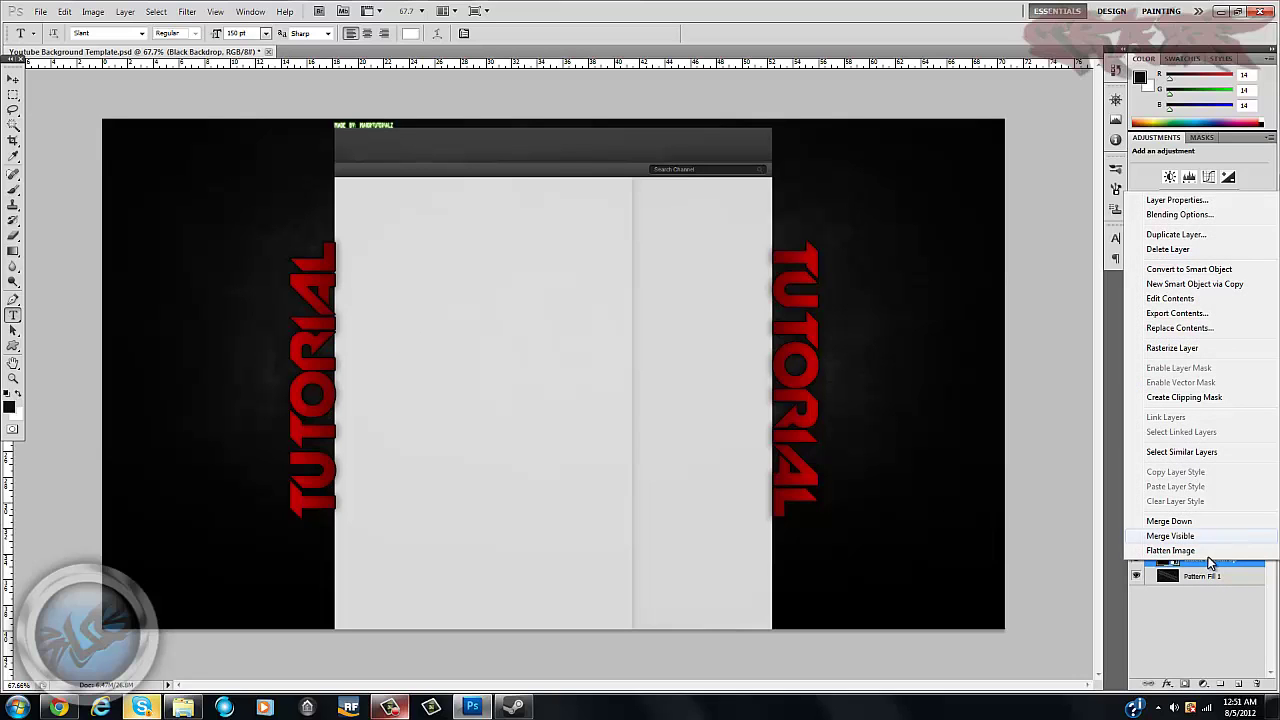
click(1170, 349)
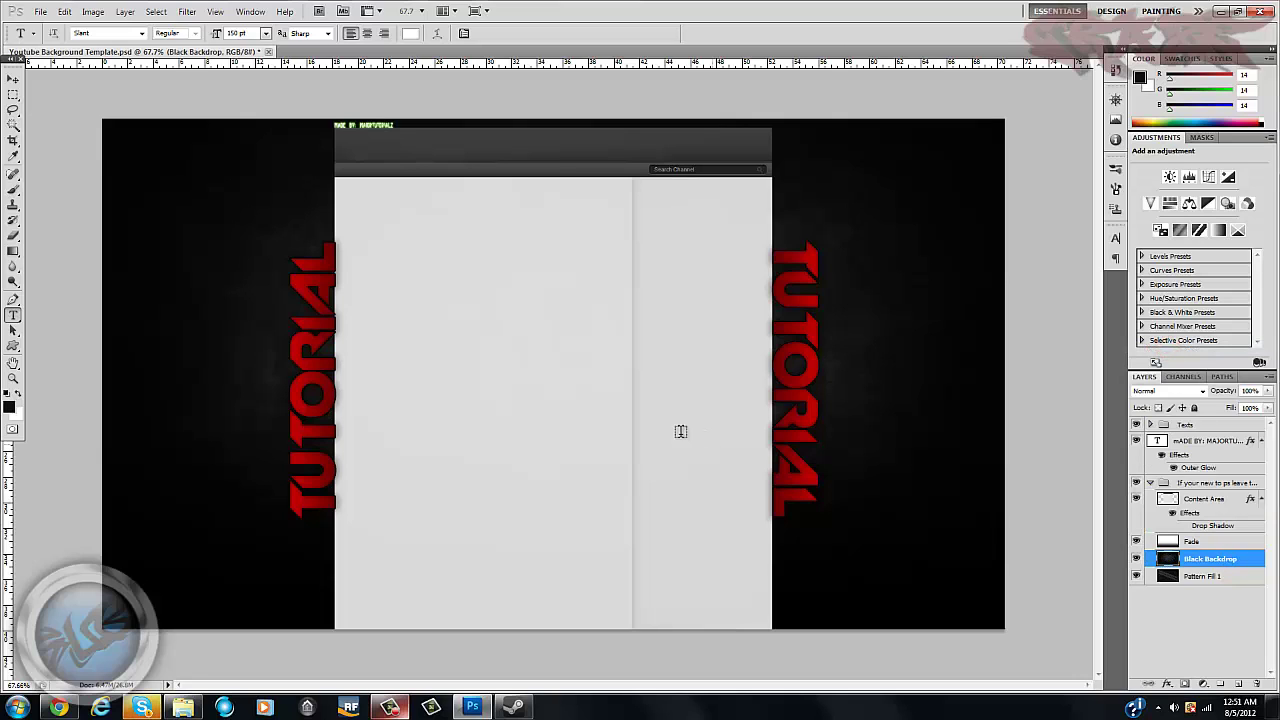
- Try the Eraser with freehand strokes across the Black Backdrop layer and undo the erasing
click(14, 236)
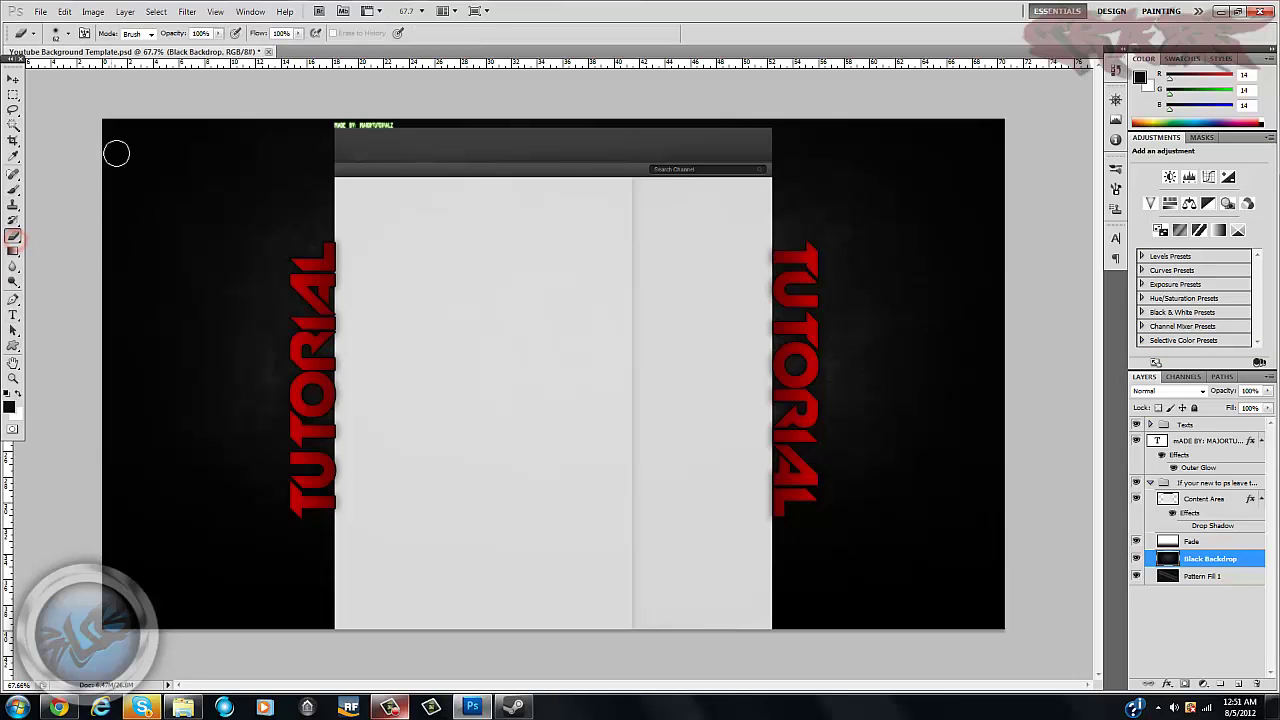
mouse_move(45, 240)
mouse_down()
mouse_move(1077, 309)
mouse_move(143, 457)
mouse_move(806, 632)
mouse_move(815, 595)
mouse_up()
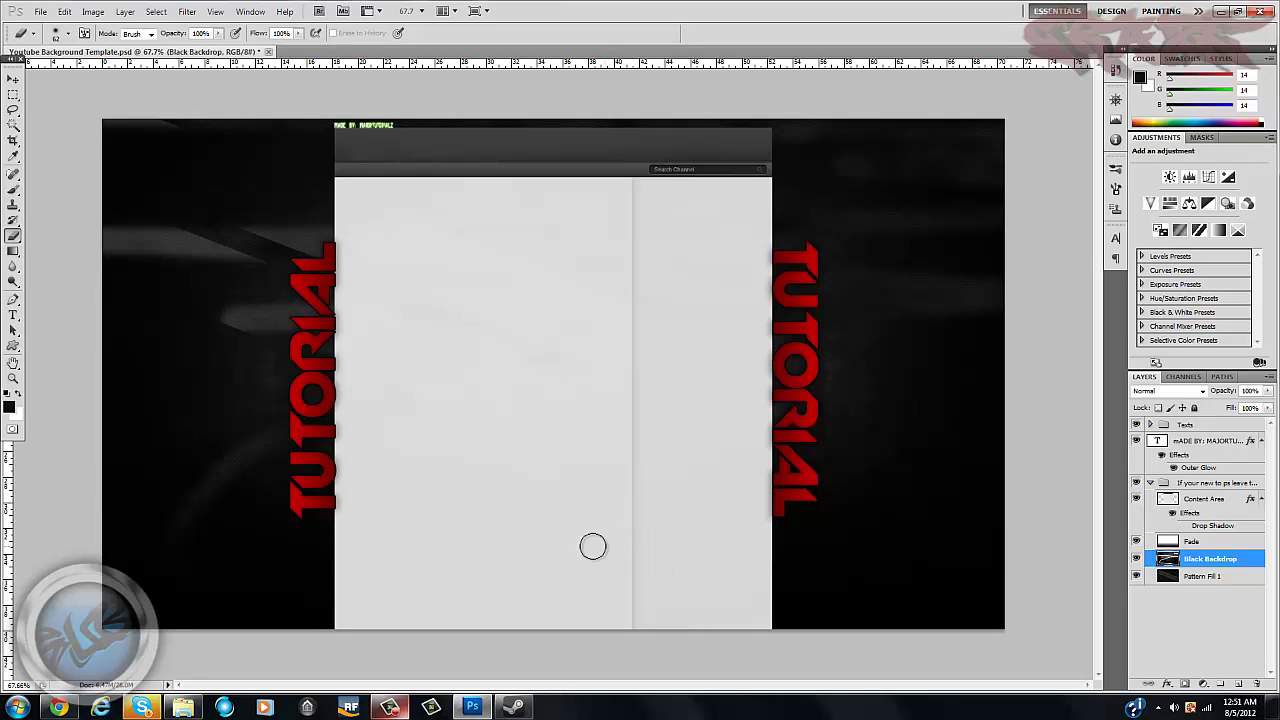
key(ctrl+alt+z)
key(ctrl+alt+z)
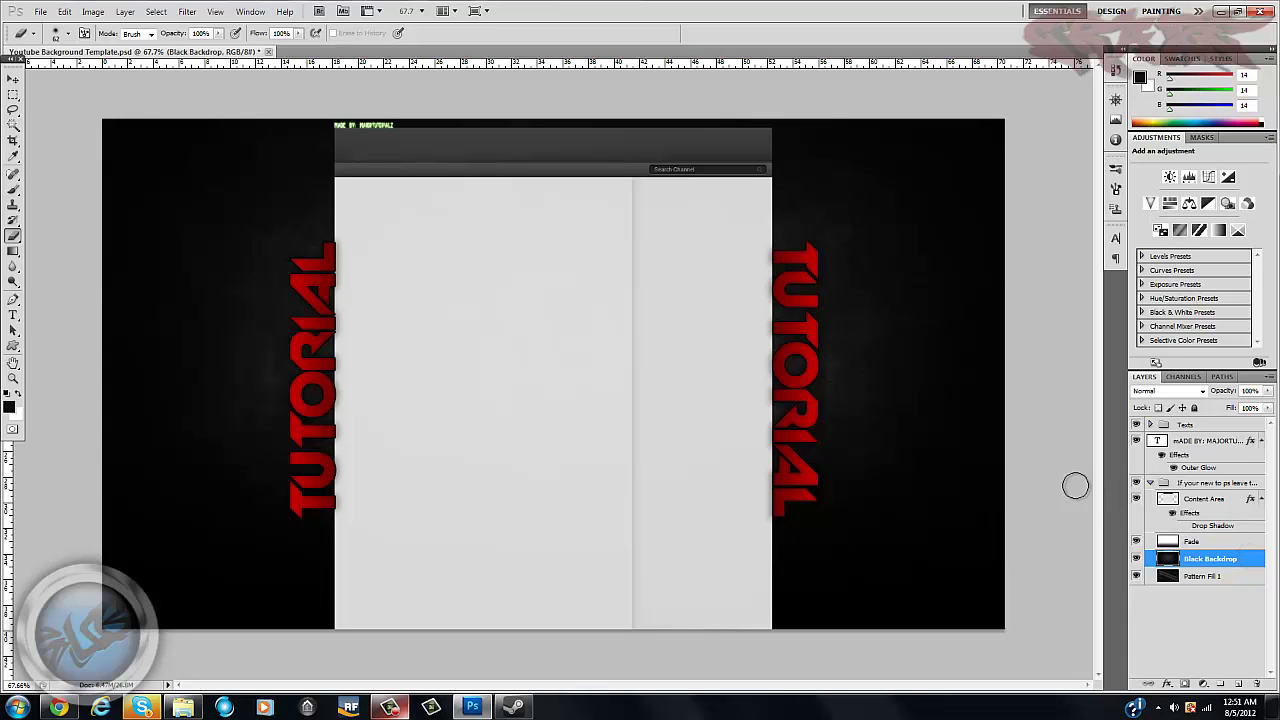
- Bring up the Hue/Saturation adjustment for the Black Backdrop layer and turn on Colorize
key(ctrl+u)
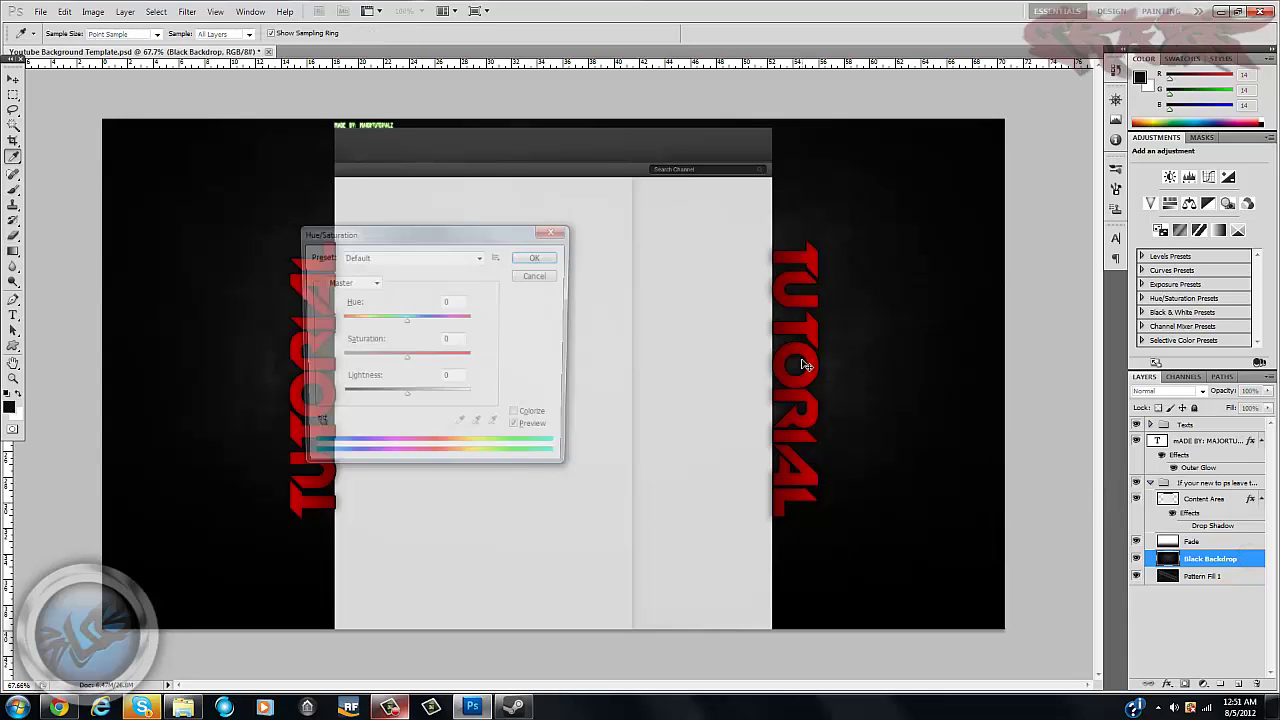
click(550, 231)
click(93, 11)
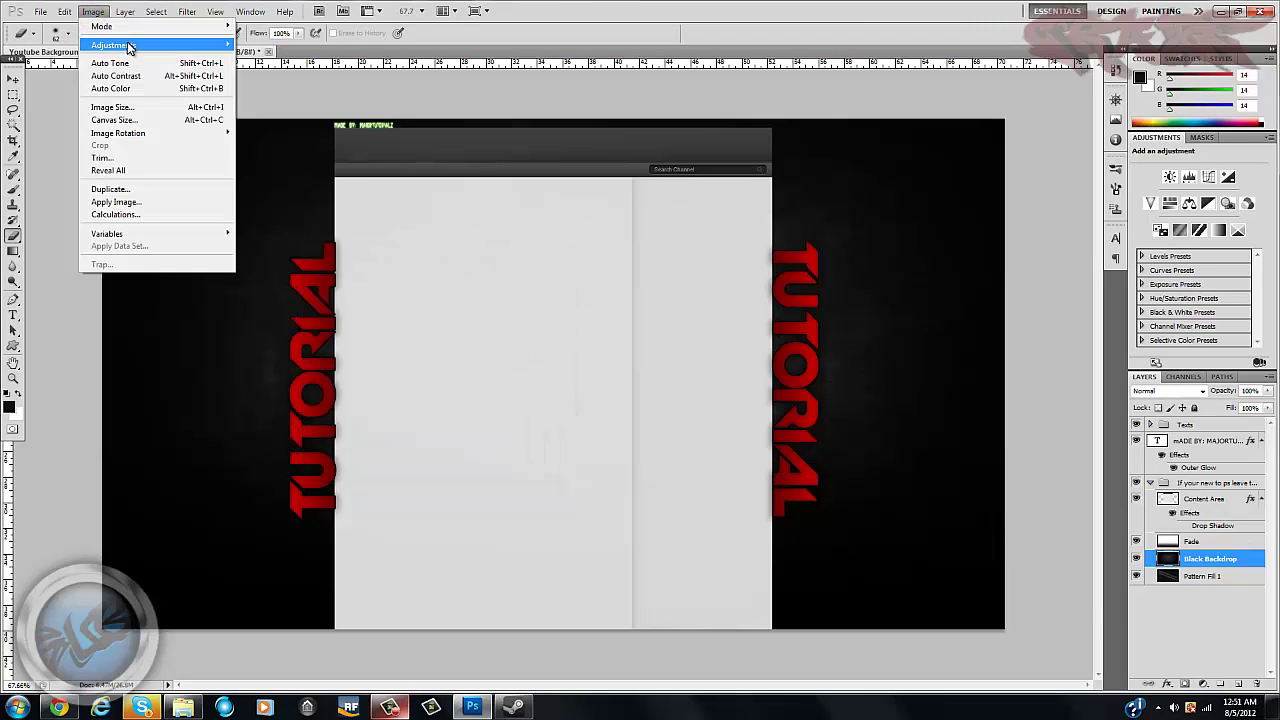
mouse_move(127, 44)
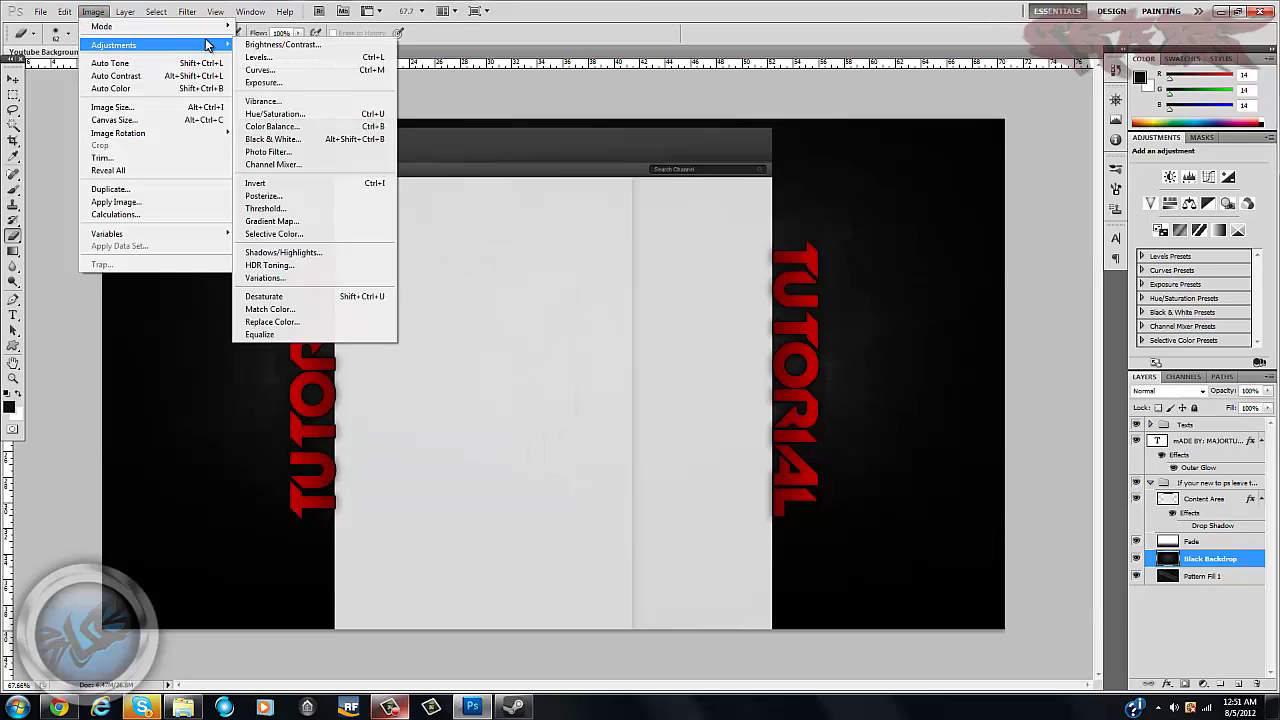
click(297, 117)
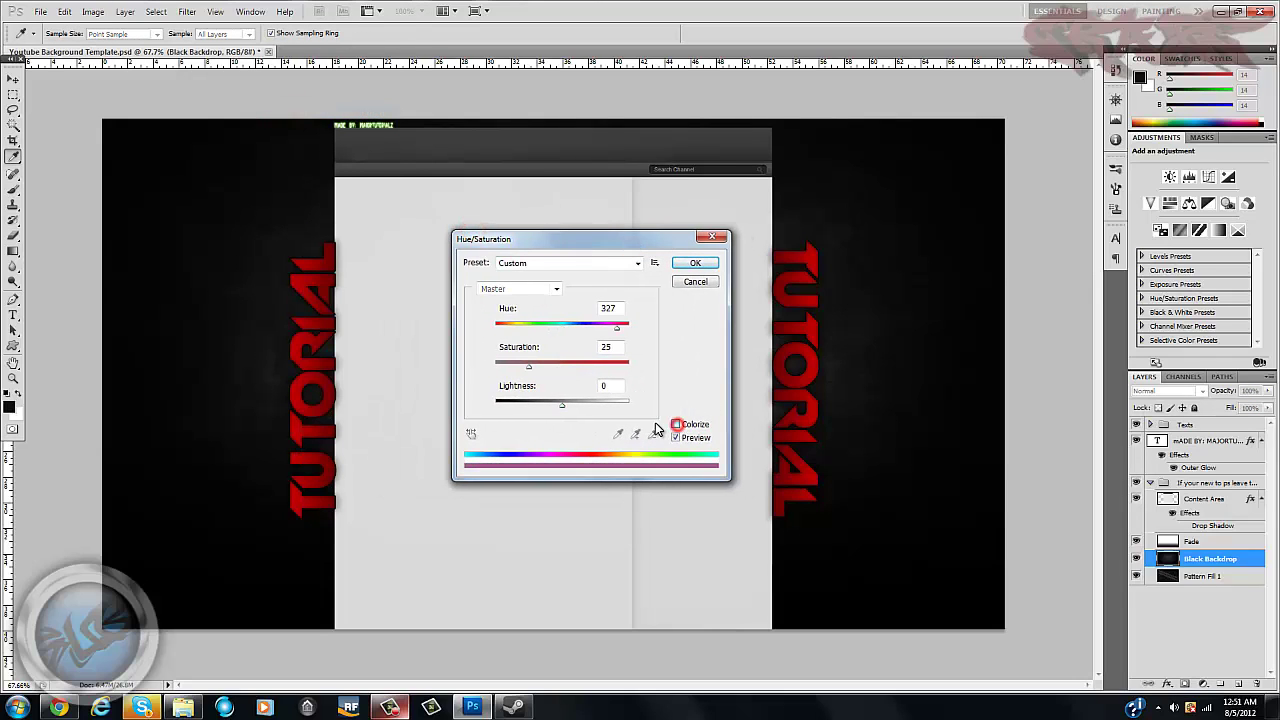
click(675, 425)
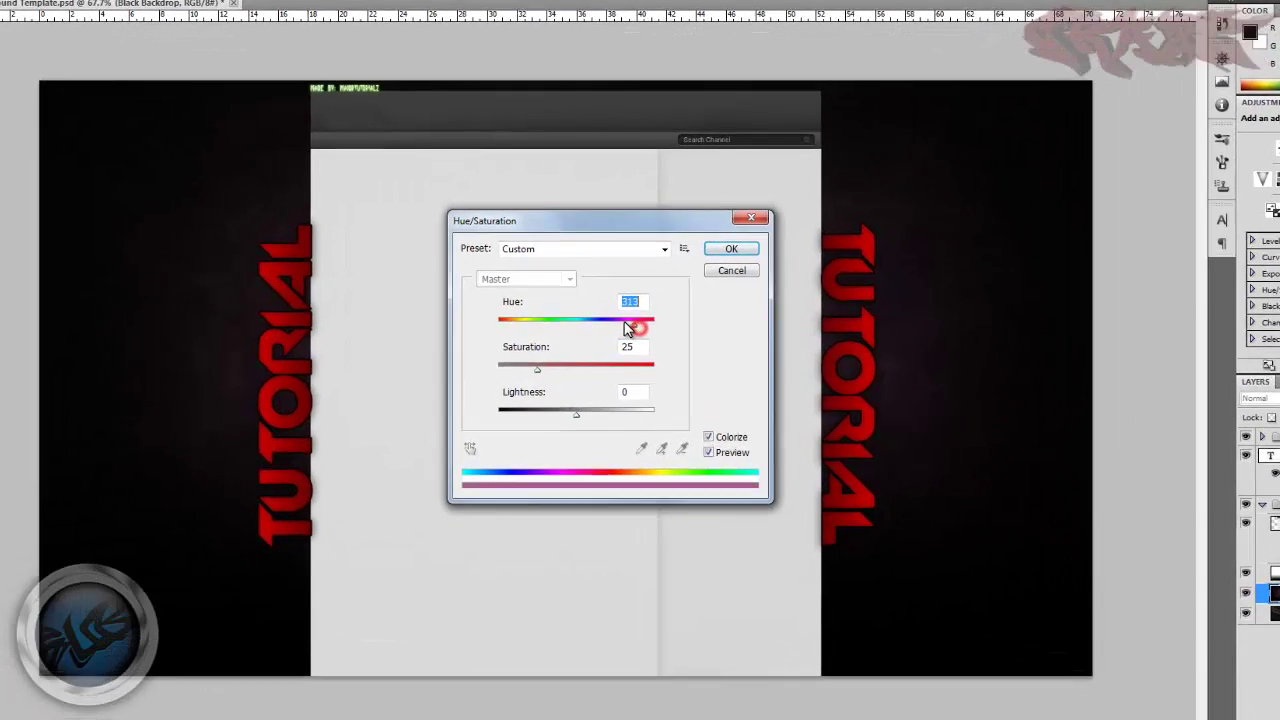
- Tint the Black Backdrop layer dark red with hue 0, saturation 80 and lightness -15, and apply the adjustment
drag(617, 334, 463, 320)
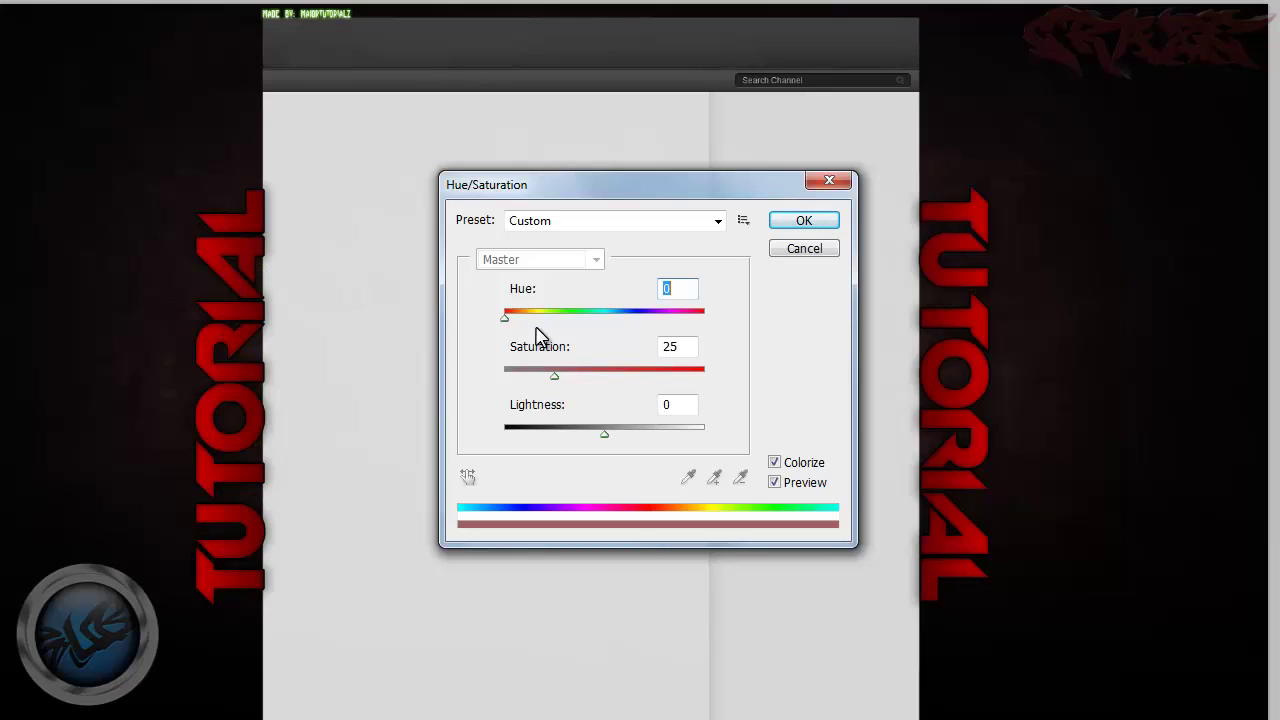
click(508, 314)
drag(611, 336, 422, 338)
drag(556, 377, 660, 391)
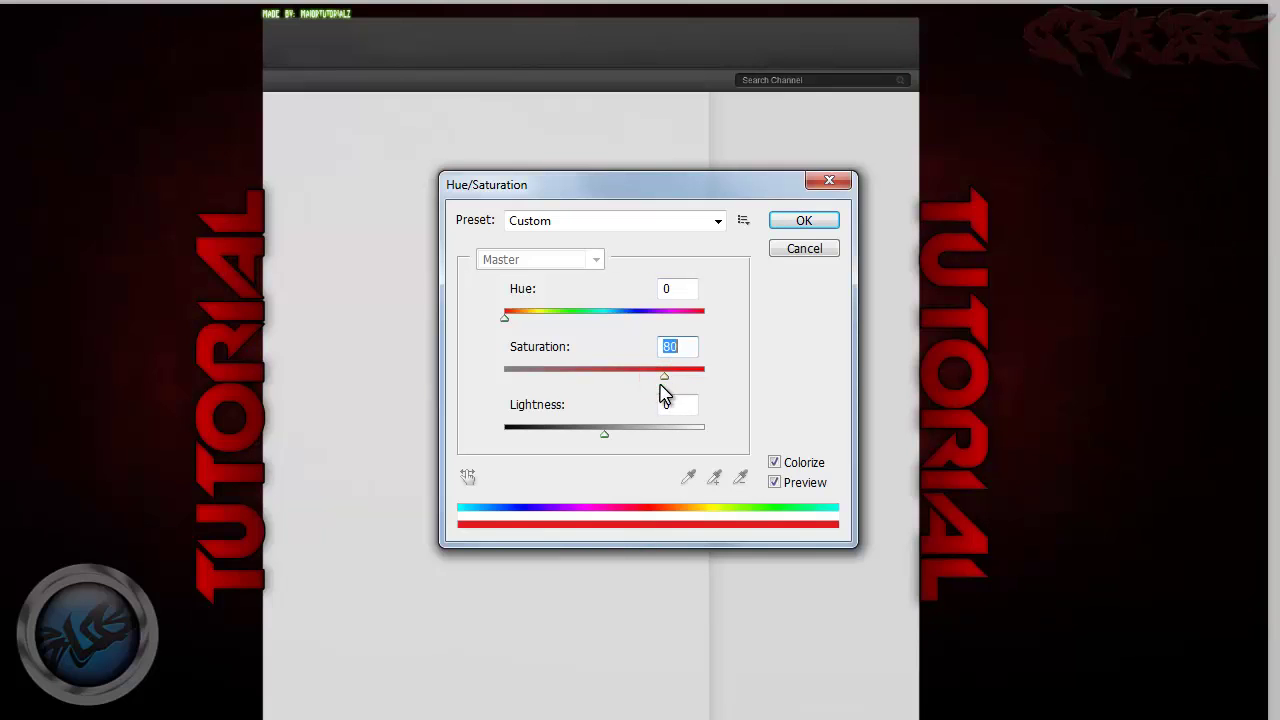
drag(601, 443, 589, 440)
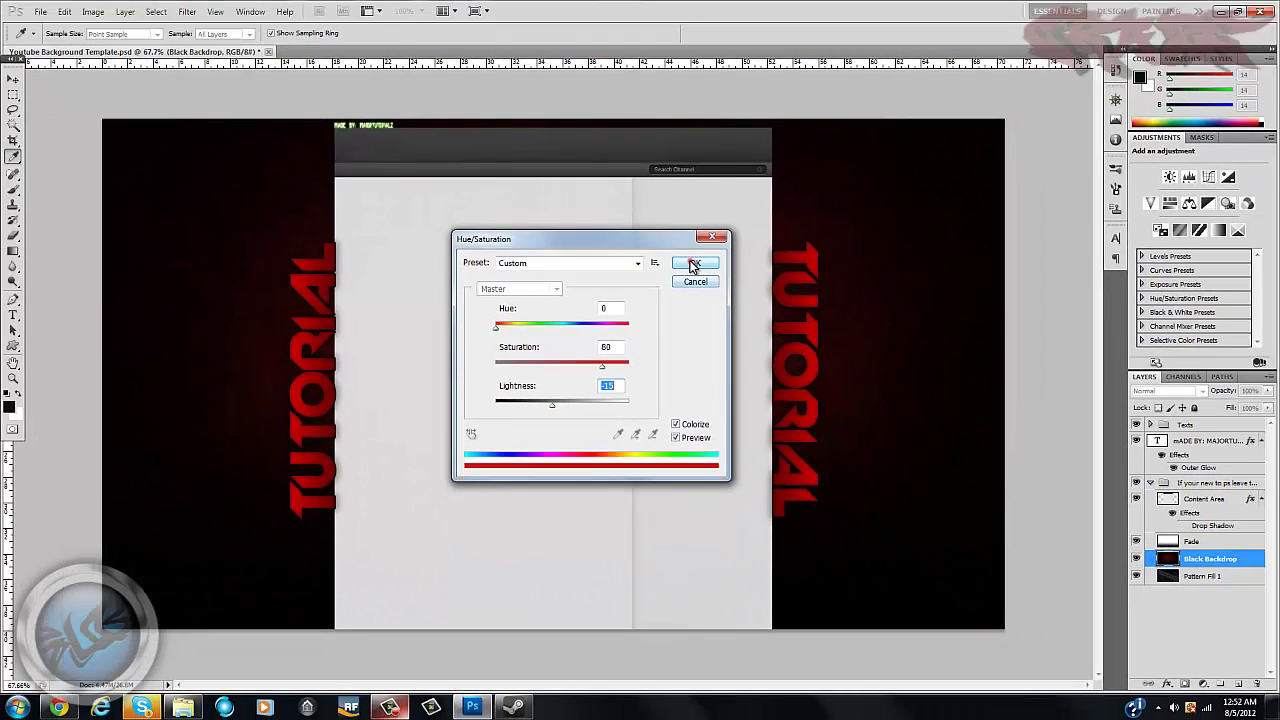
click(692, 265)
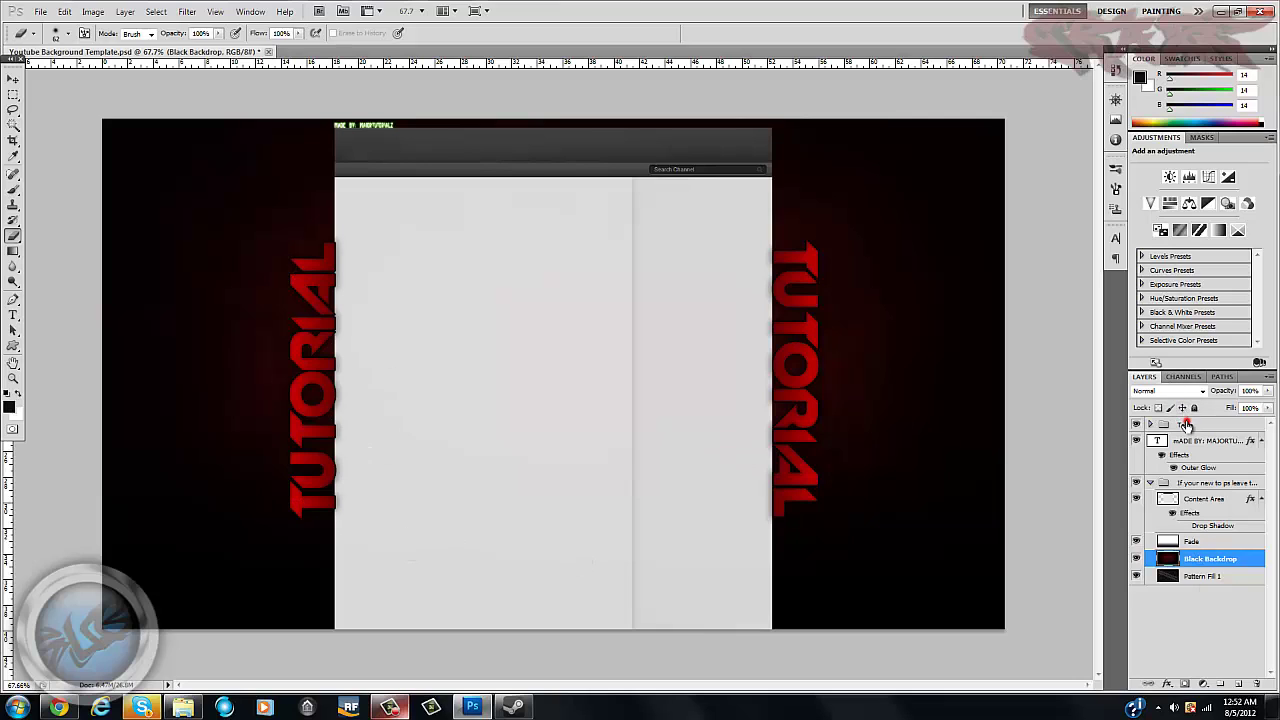
- Add a Curves adjustment layer above the Texts group, raising input 191 to output 210 and holding the midtones at input 127, output 130
click(1186, 425)
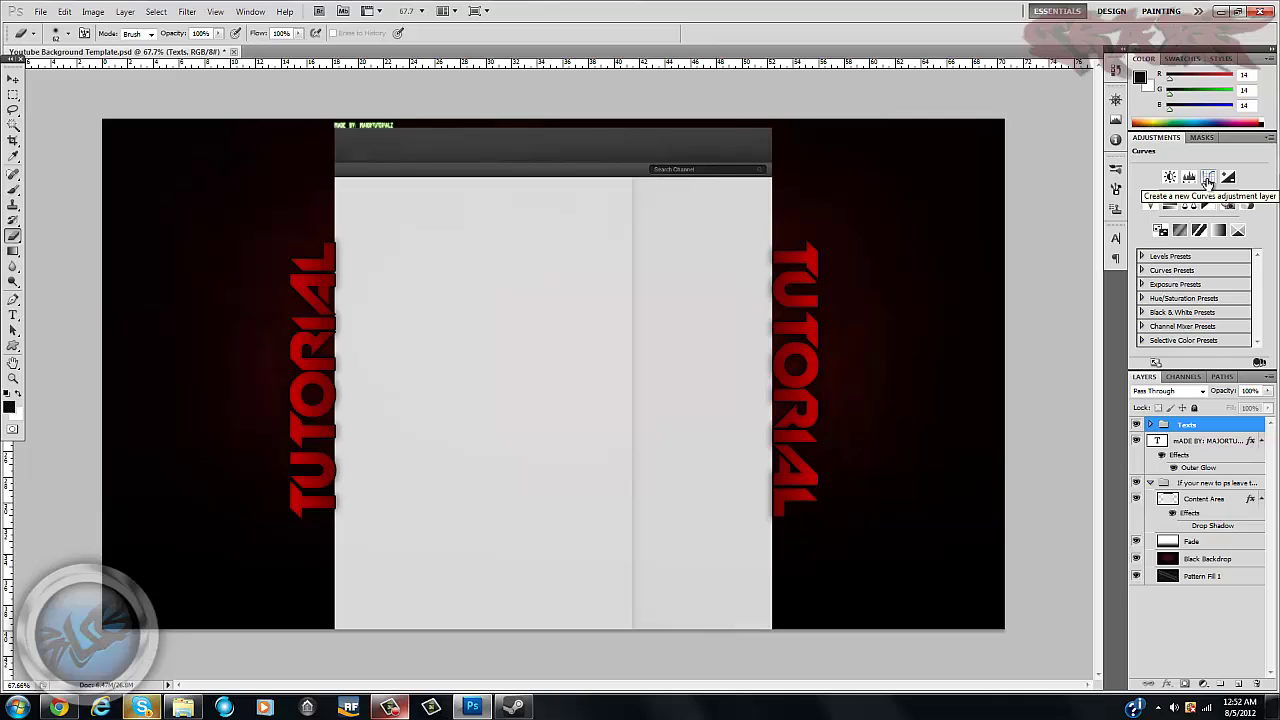
click(1208, 178)
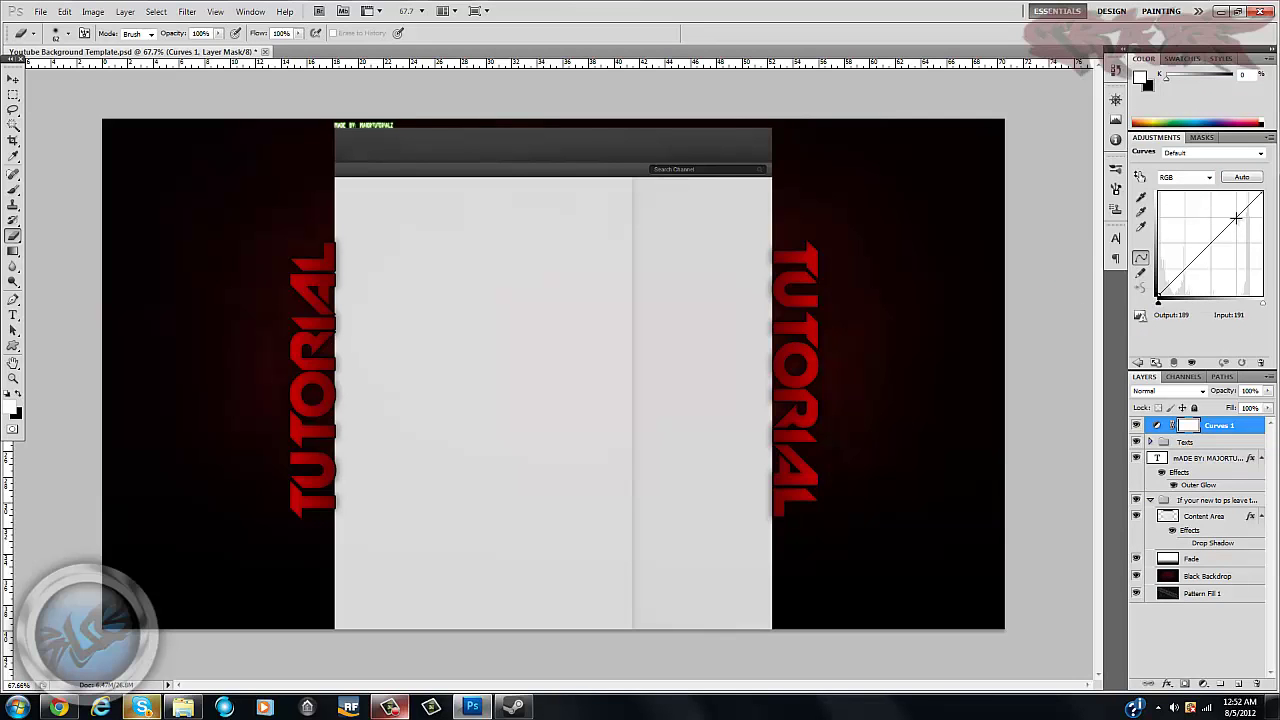
drag(1236, 218, 1237, 208)
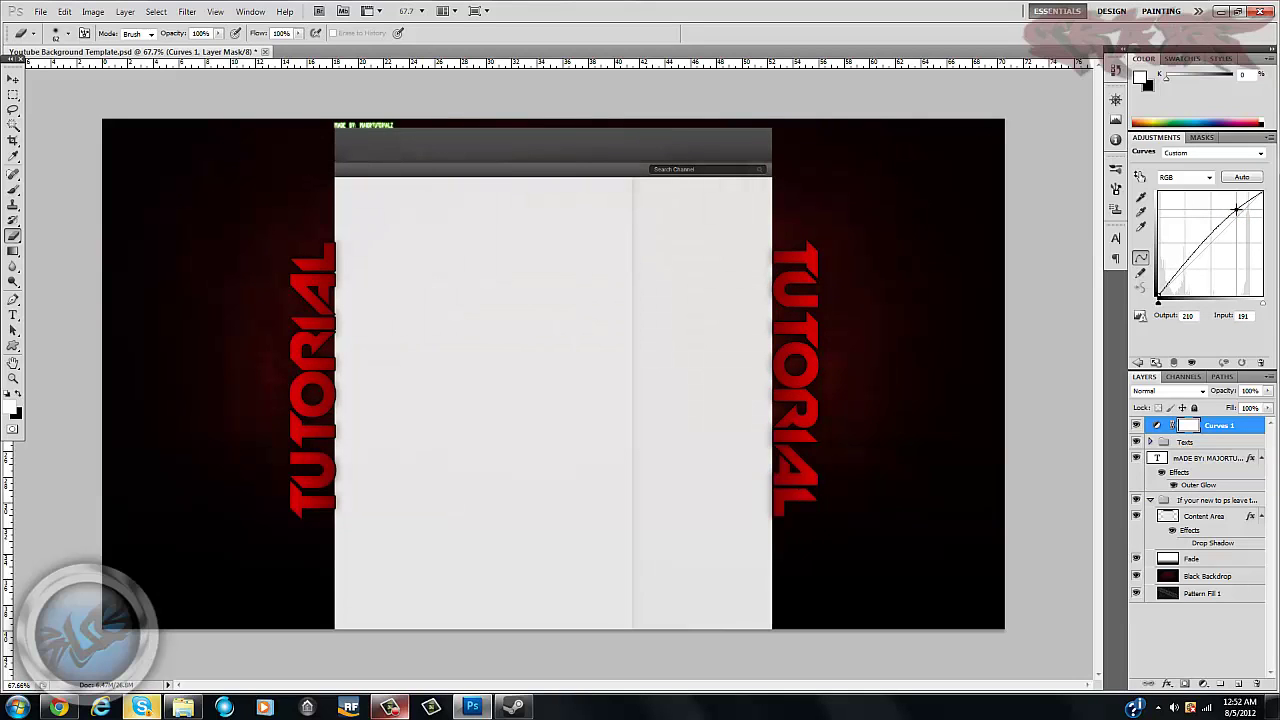
drag(1211, 233, 1210, 243)
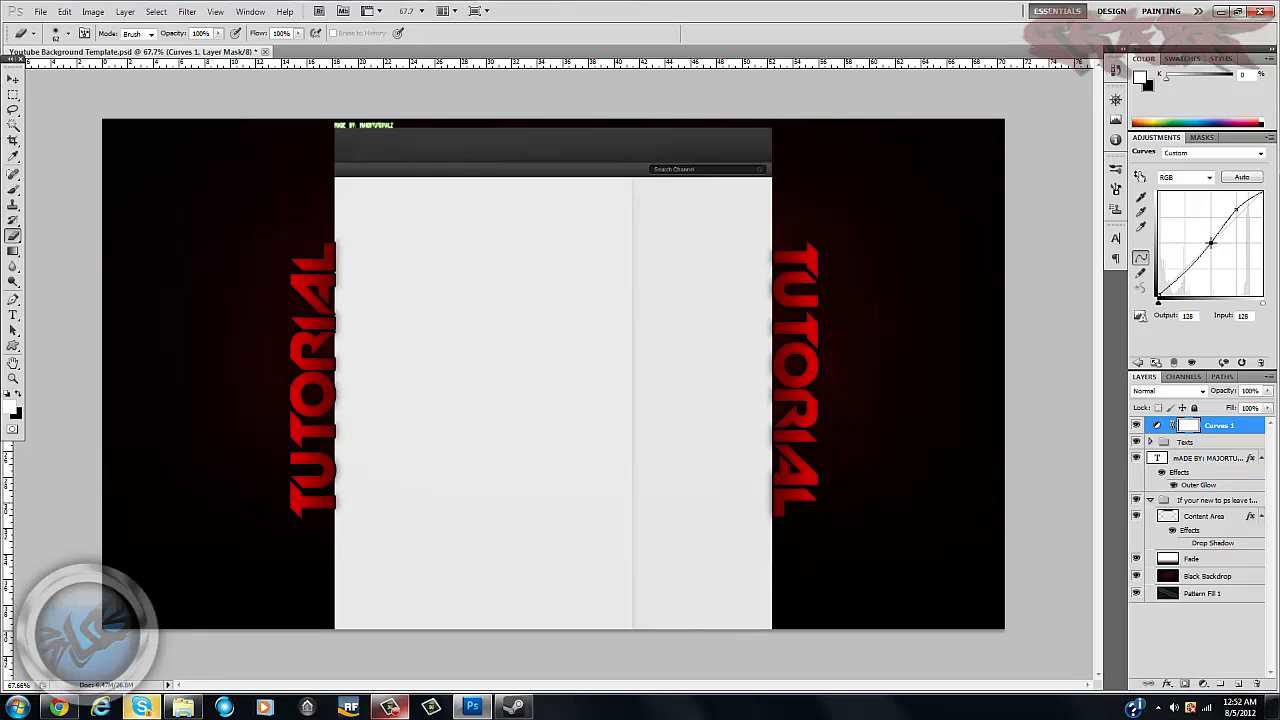
drag(1210, 243, 1210, 242)
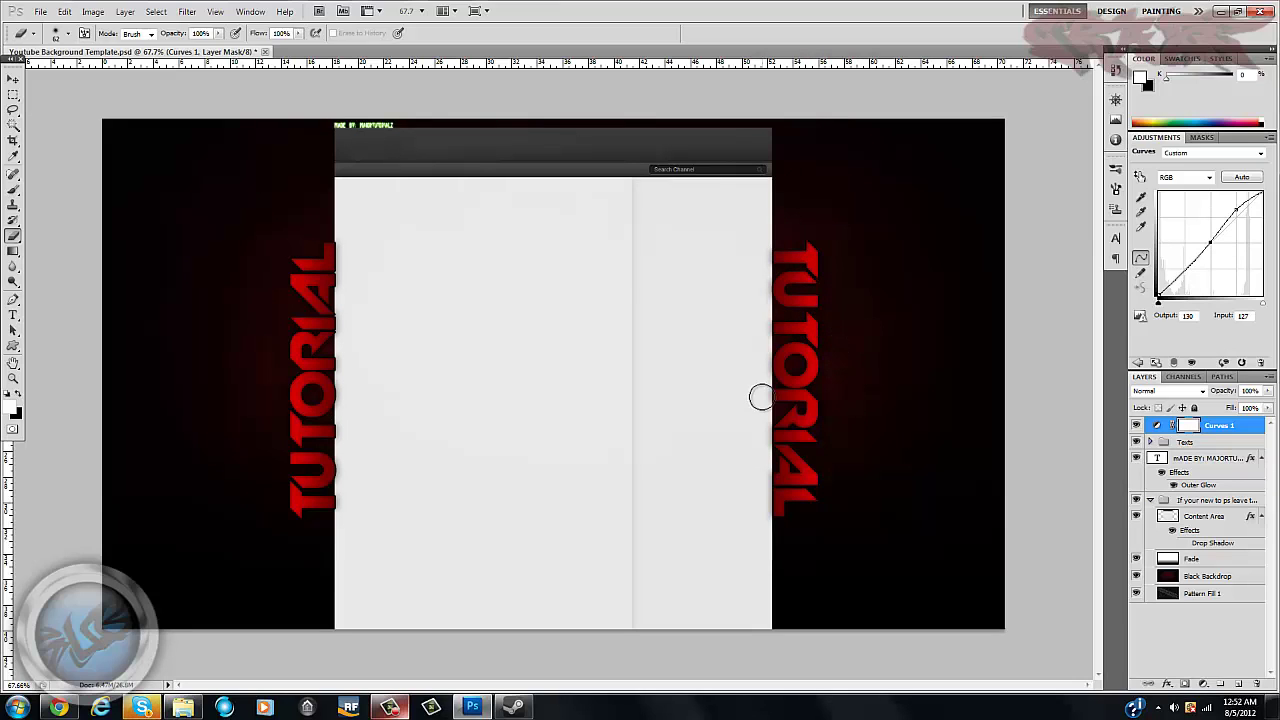
click(1139, 363)
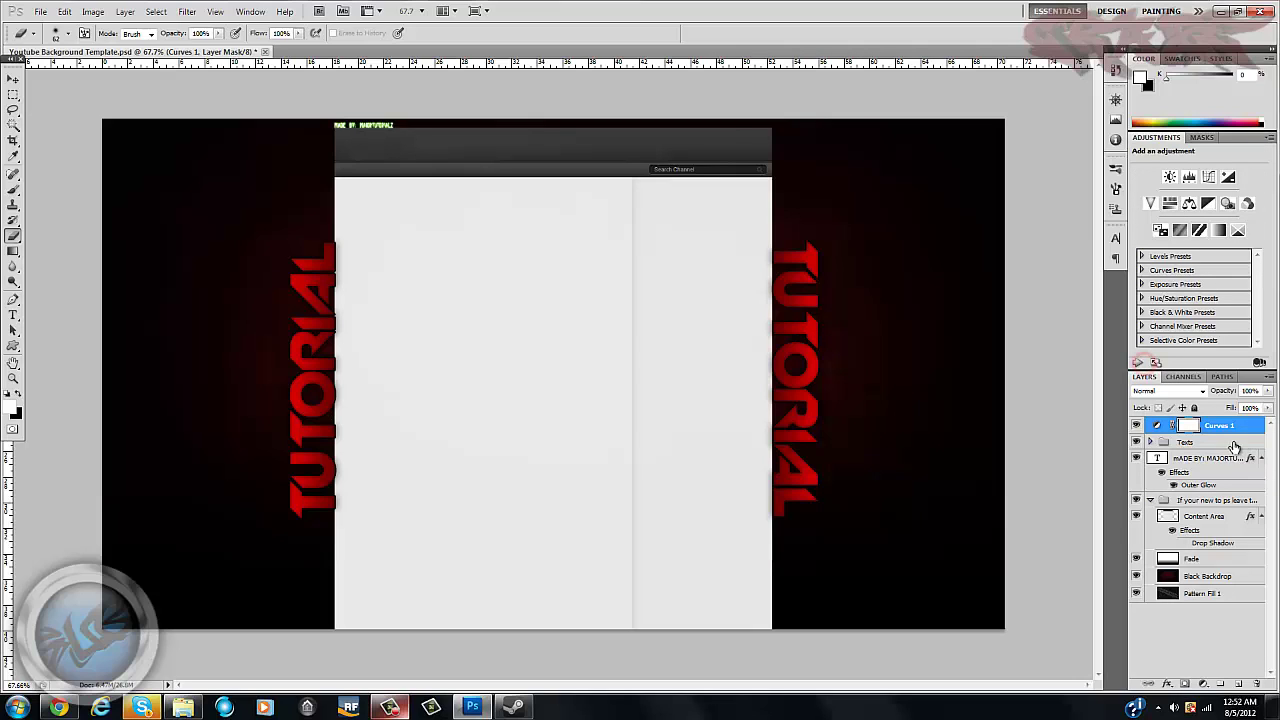
click(1246, 430)
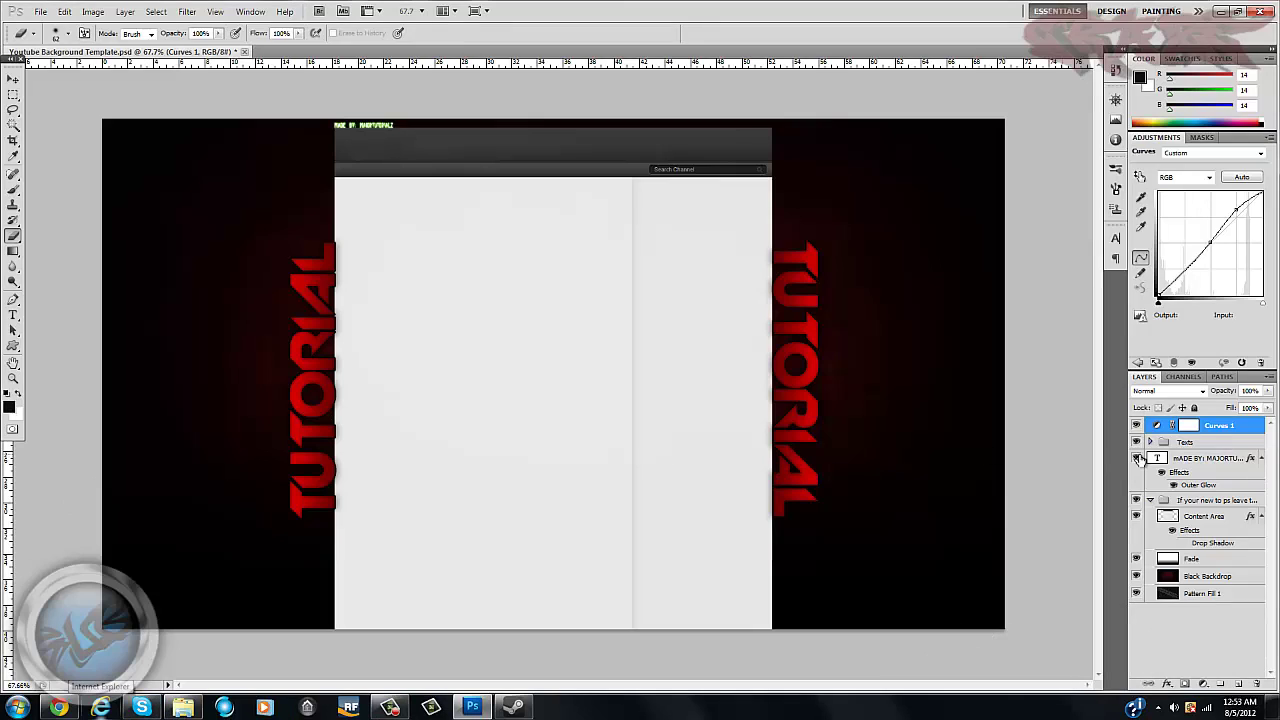
click(1137, 363)
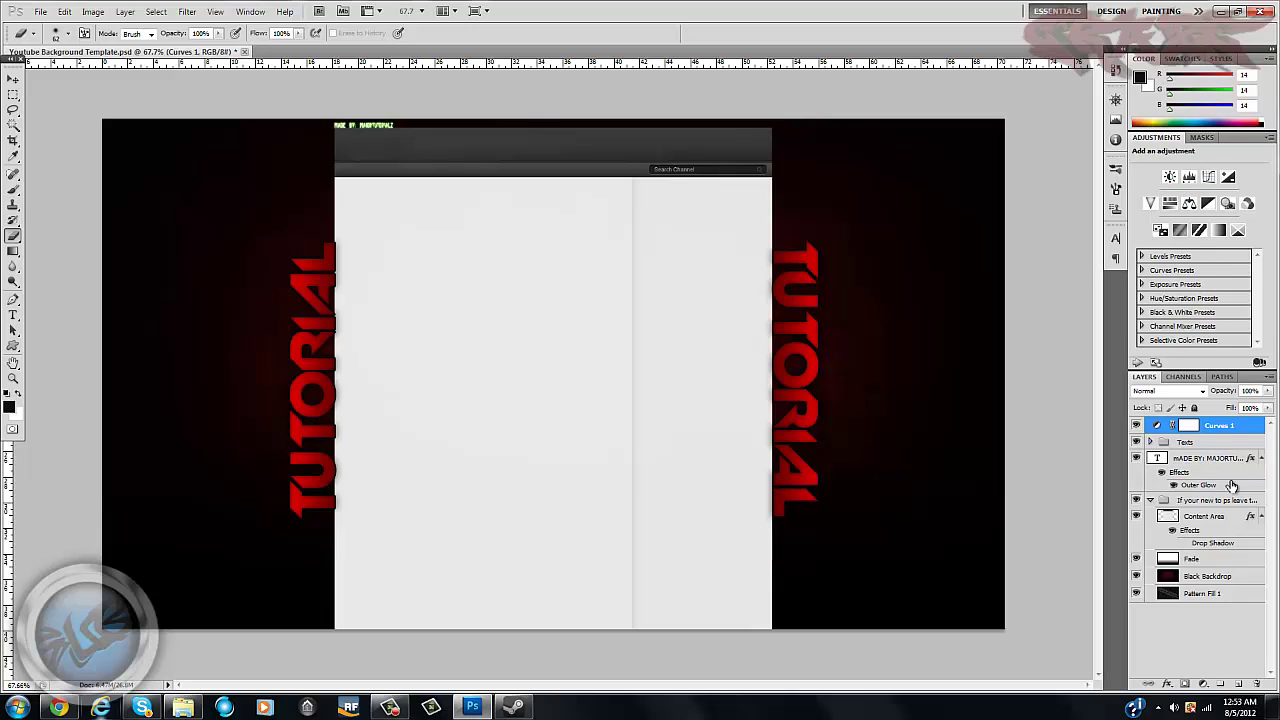
click(953, 251)
- Try a Hue/Saturation adjustment layer above Curves 1 with Colorize on and lightness -100, and delete that layer
click(1170, 205)
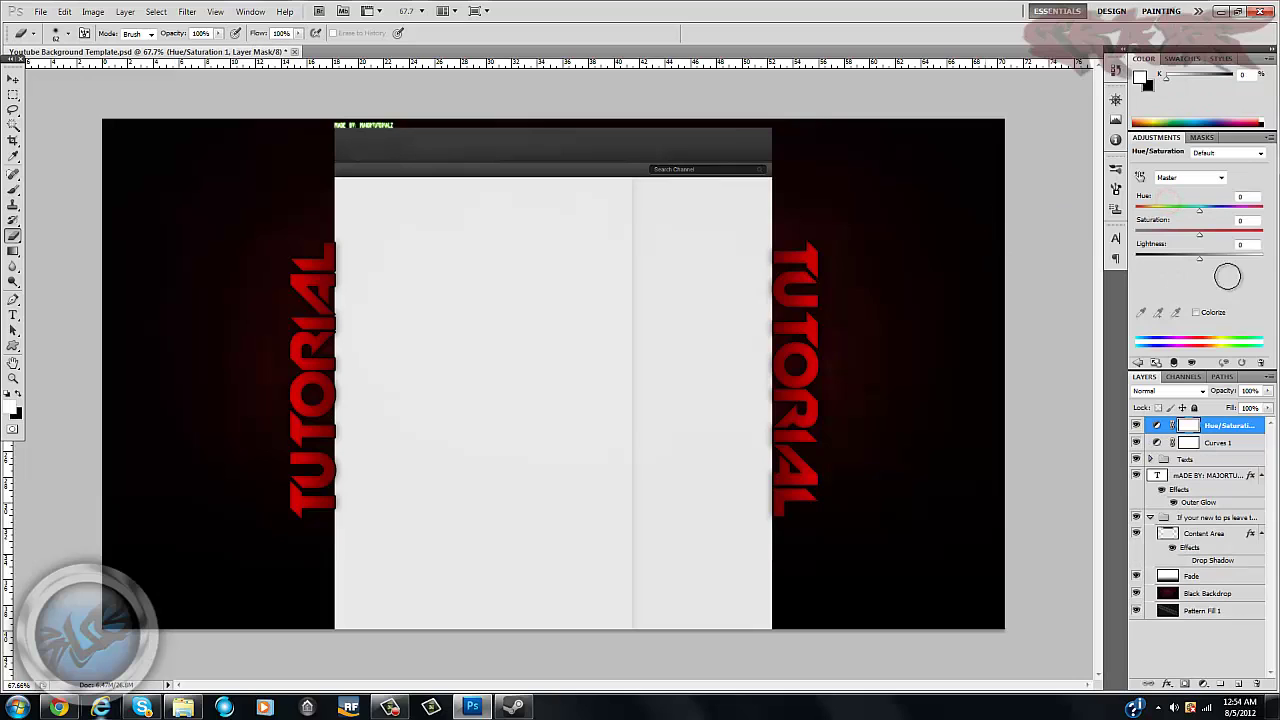
click(1197, 313)
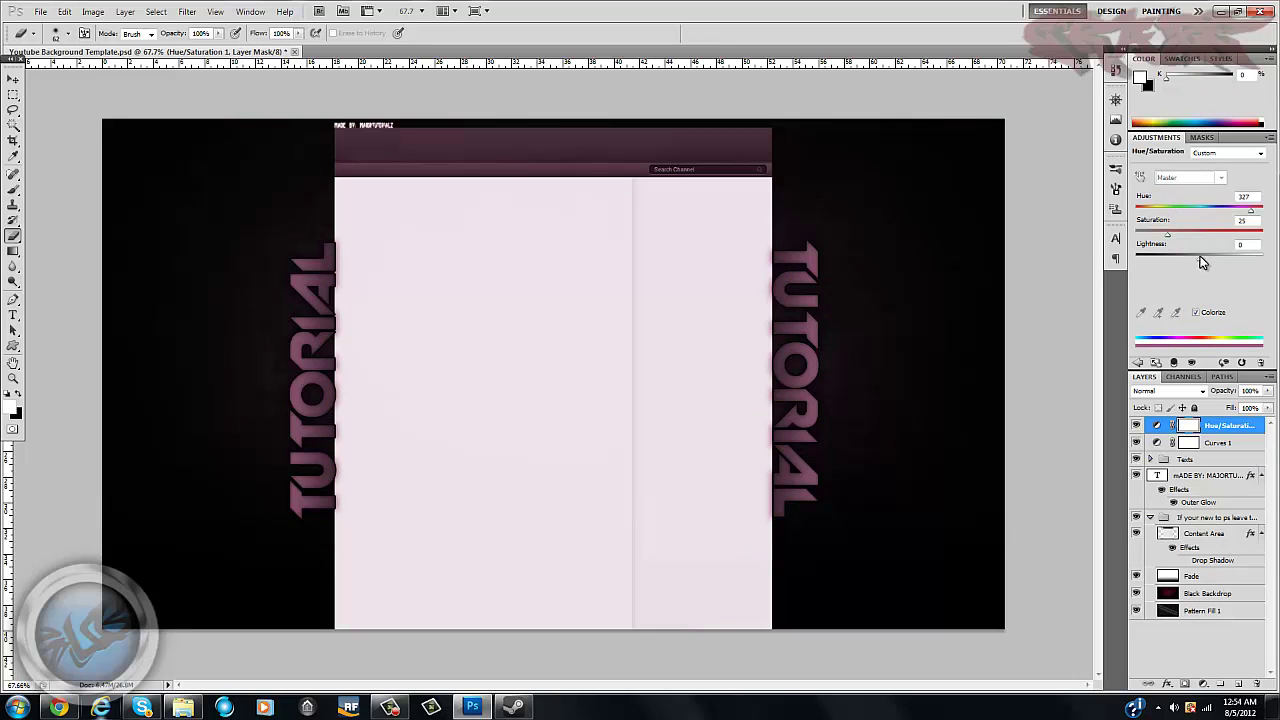
drag(1202, 262, 868, 291)
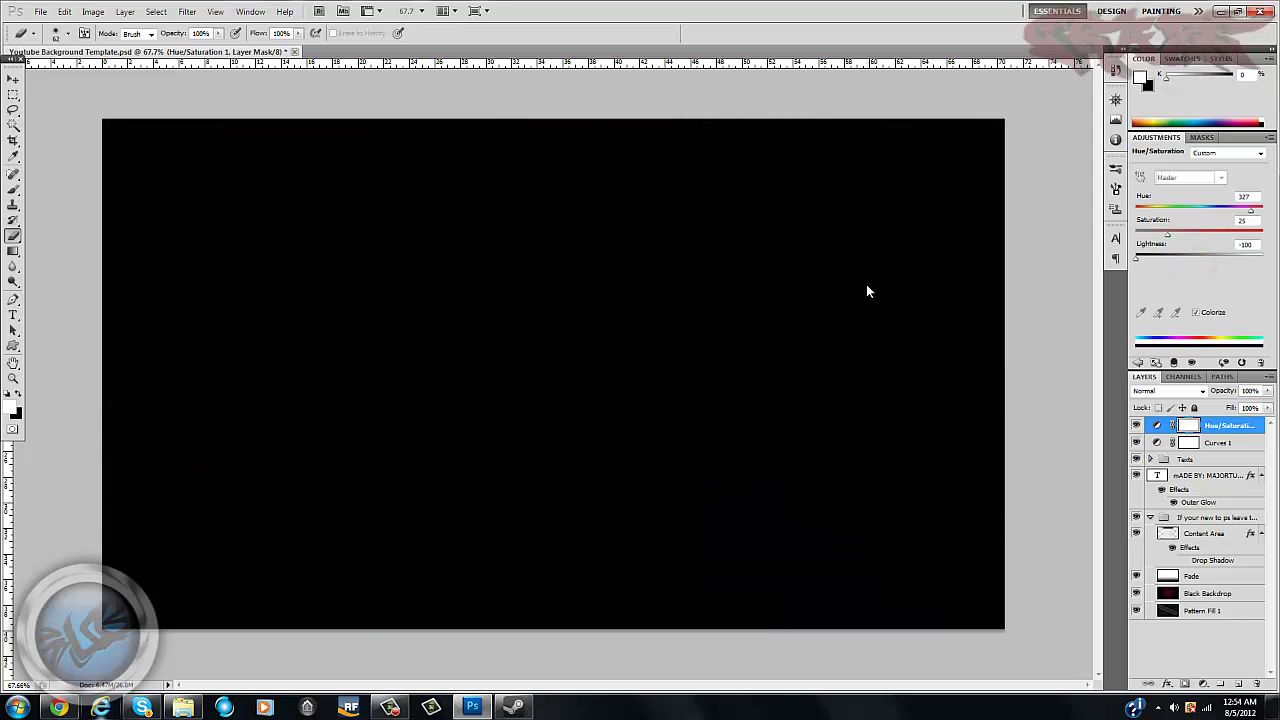
click(1137, 362)
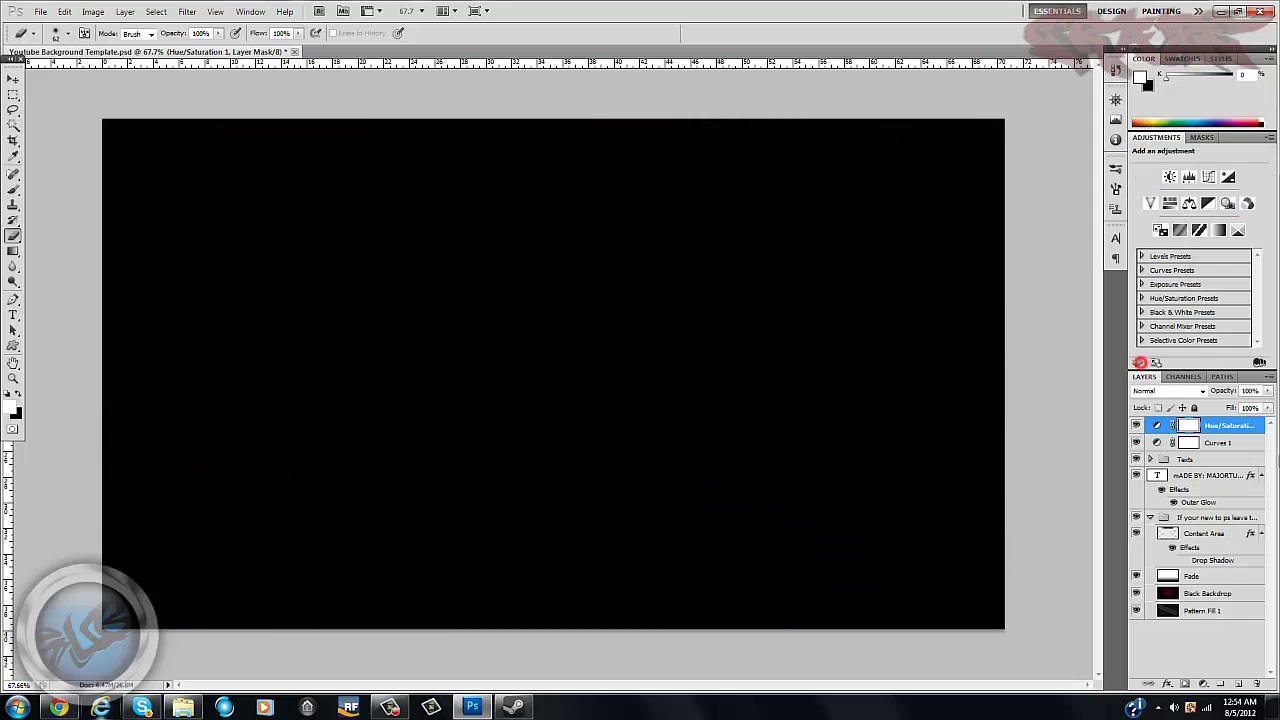
click(1259, 428)
key(Delete)
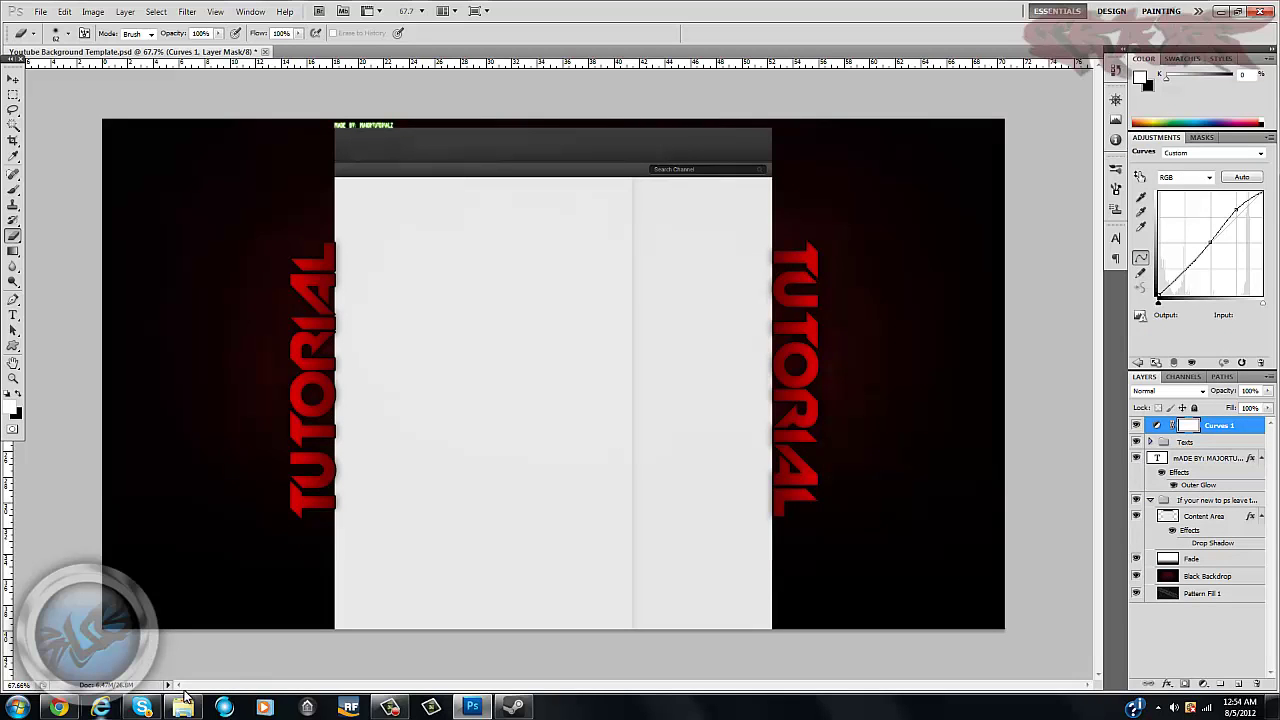
- Switch to File Explorer, look through the Textures folder and display its images as extra large icons
click(184, 707)
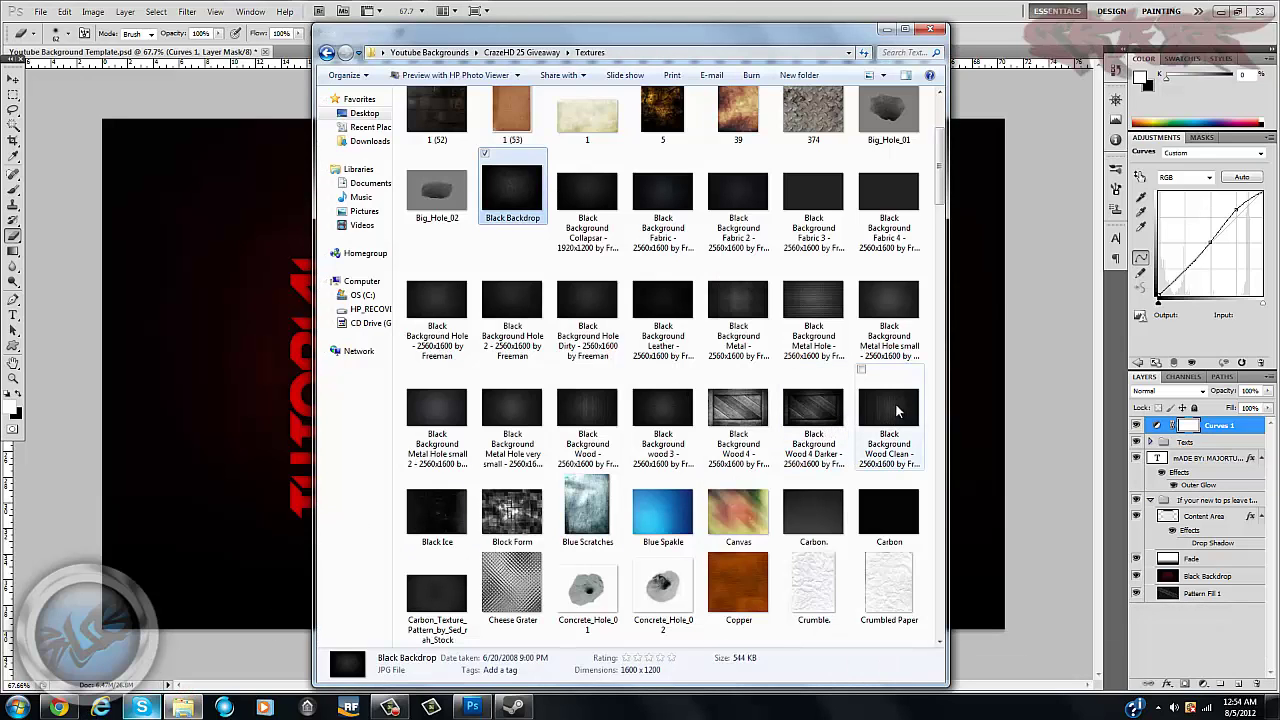
mouse_move(940, 153)
mouse_down()
mouse_move(940, 113)
mouse_move(924, 234)
mouse_move(935, 442)
mouse_move(922, 601)
mouse_move(932, 177)
mouse_up()
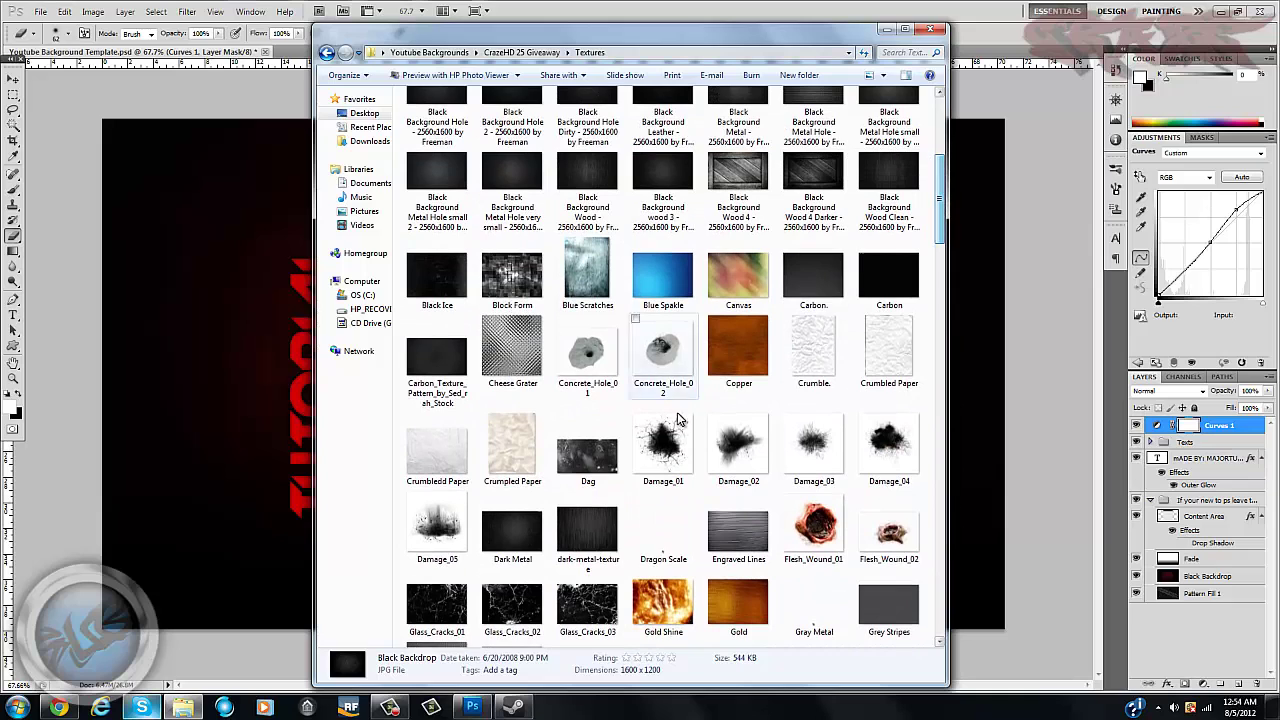
click(587, 470)
scroll(587, 478, up, 5)
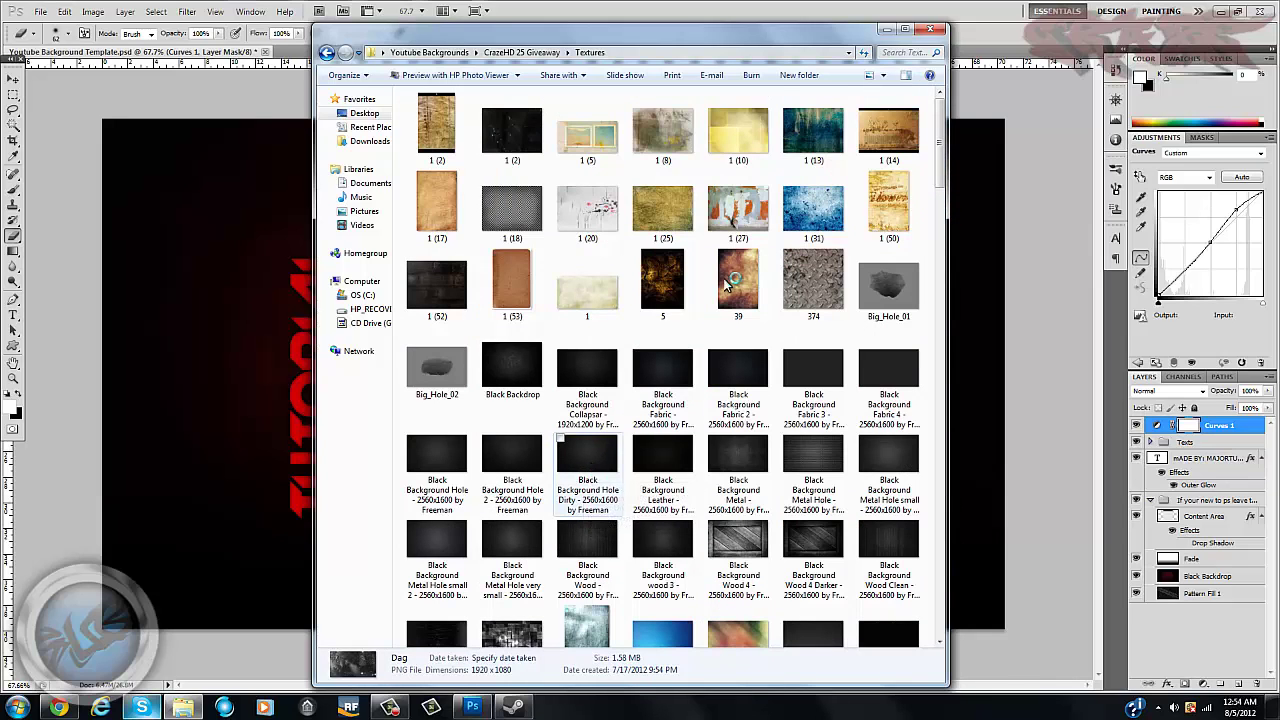
click(884, 76)
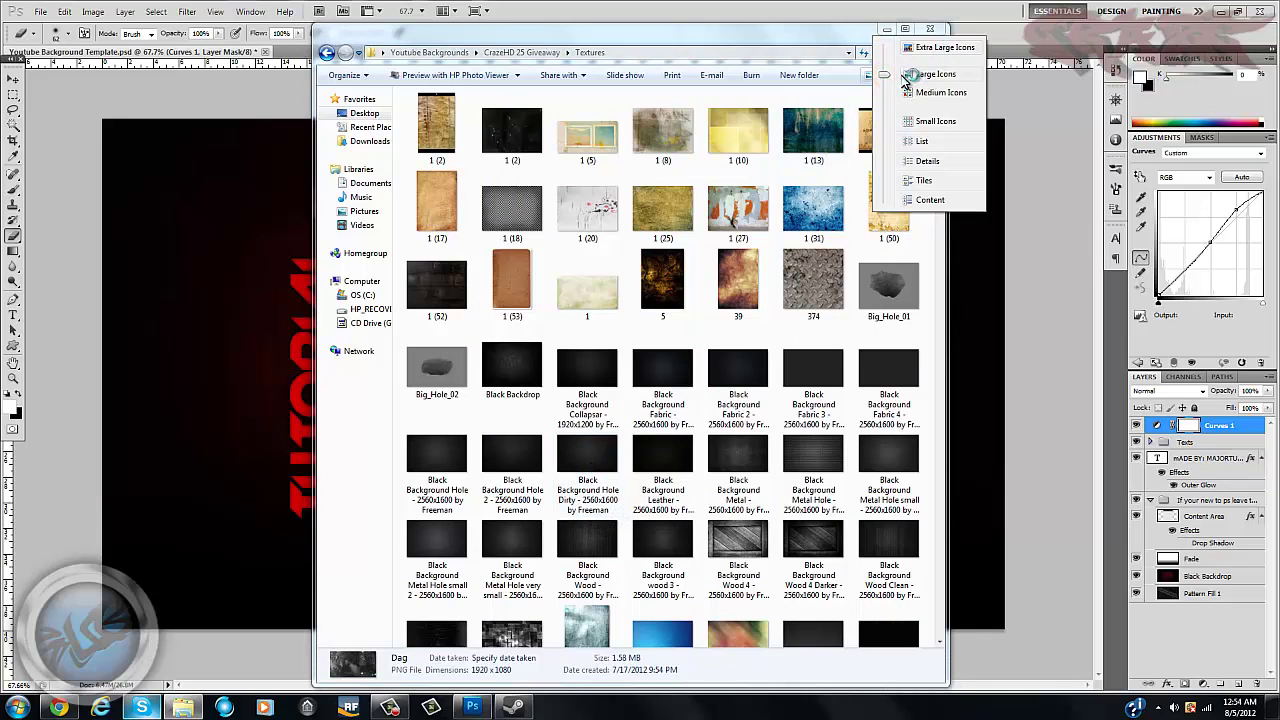
click(897, 76)
click(904, 234)
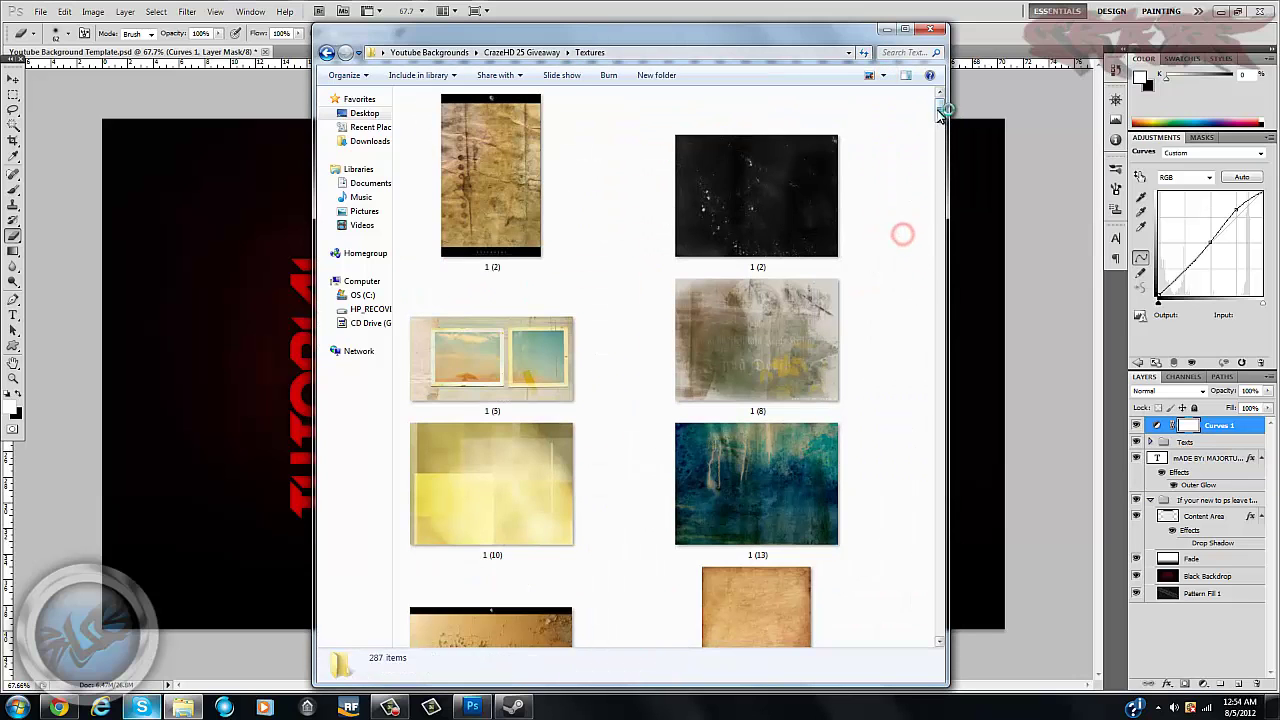
- Place the Pink Marble texture into the document, stretch it to cover the whole canvas and apply the placement
drag(936, 113, 921, 432)
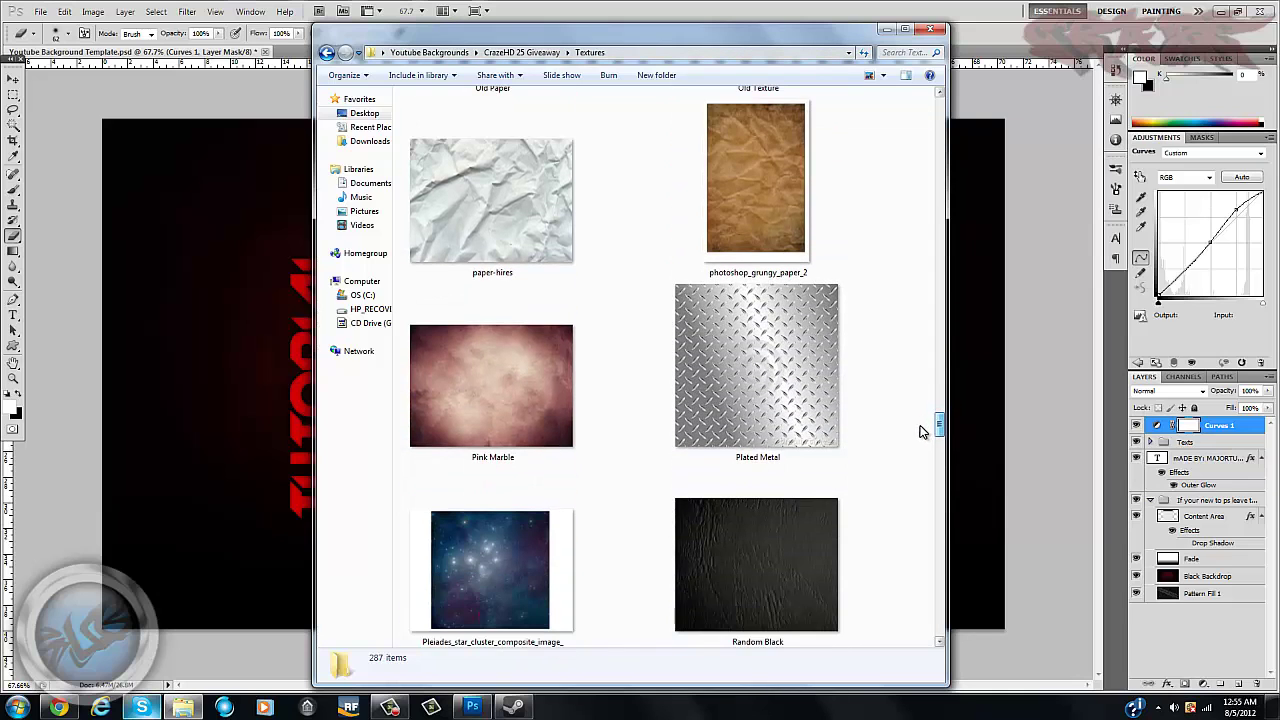
double_click(531, 374)
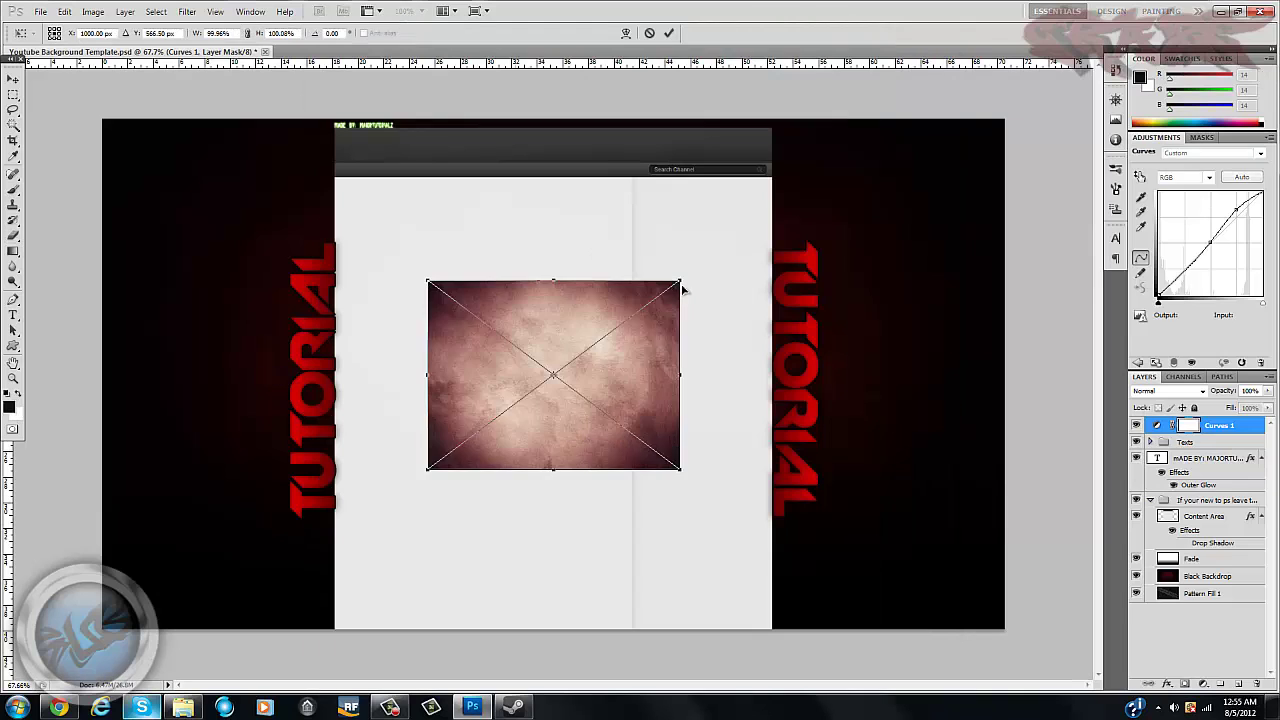
drag(680, 281, 1004, 117)
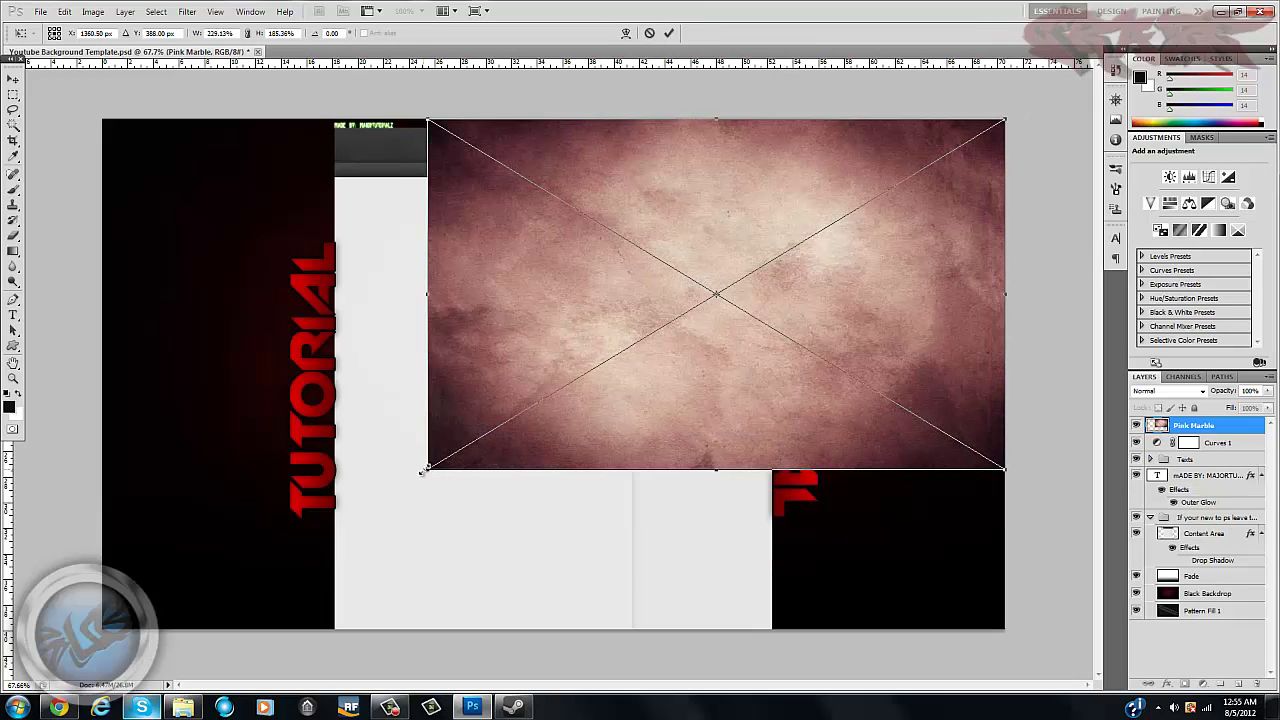
drag(421, 471, 104, 630)
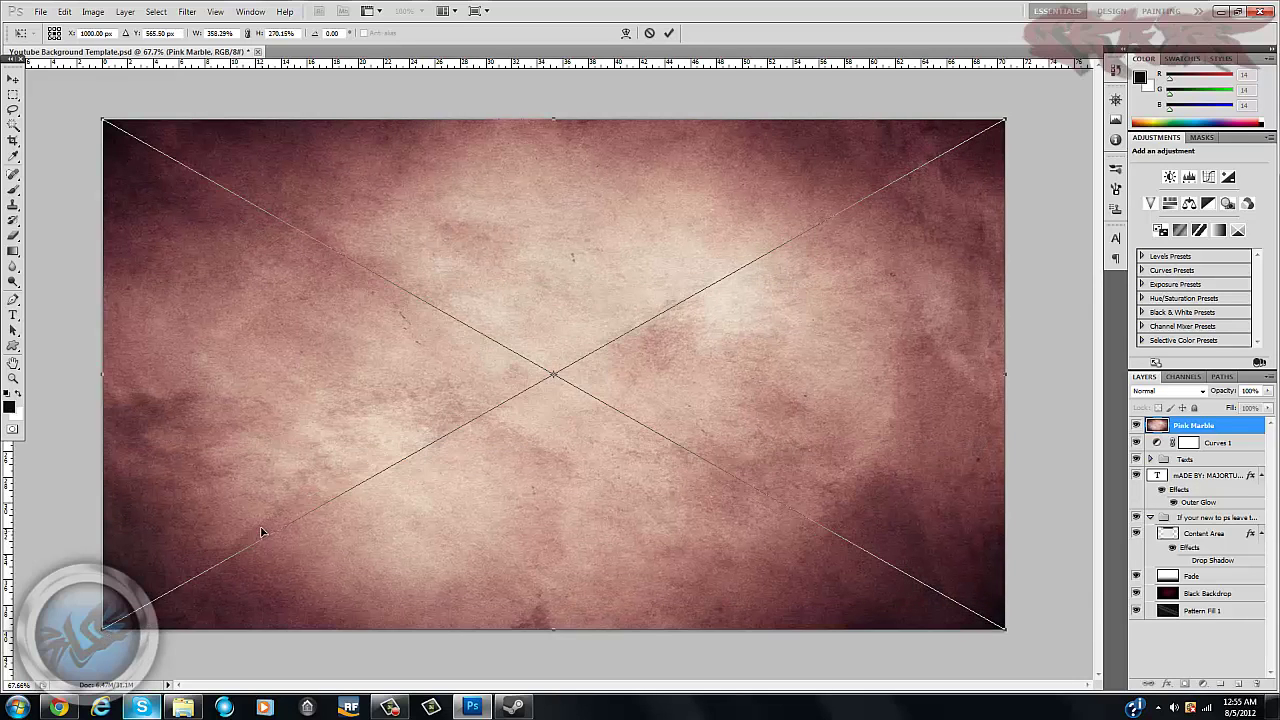
key(Return)
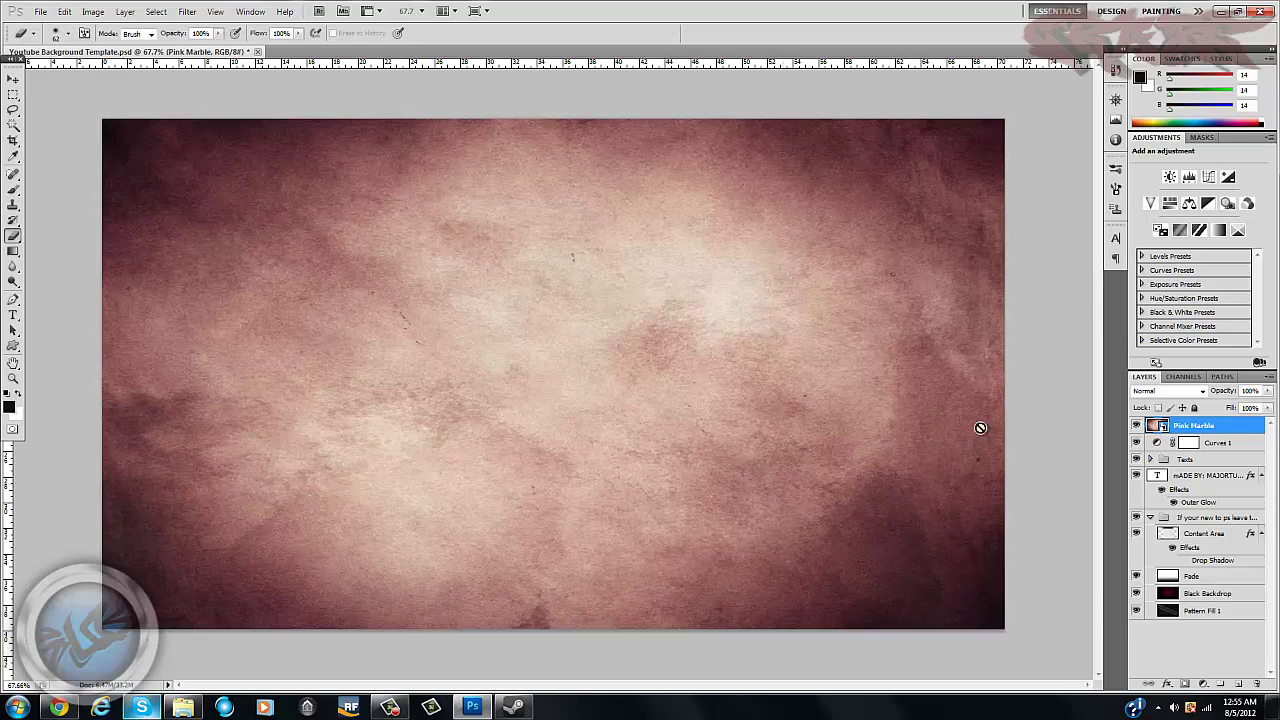
- Move the Pink Marble layer down the stack so it sits between the Fade and Black Backdrop layers
drag(1197, 426, 1213, 585)
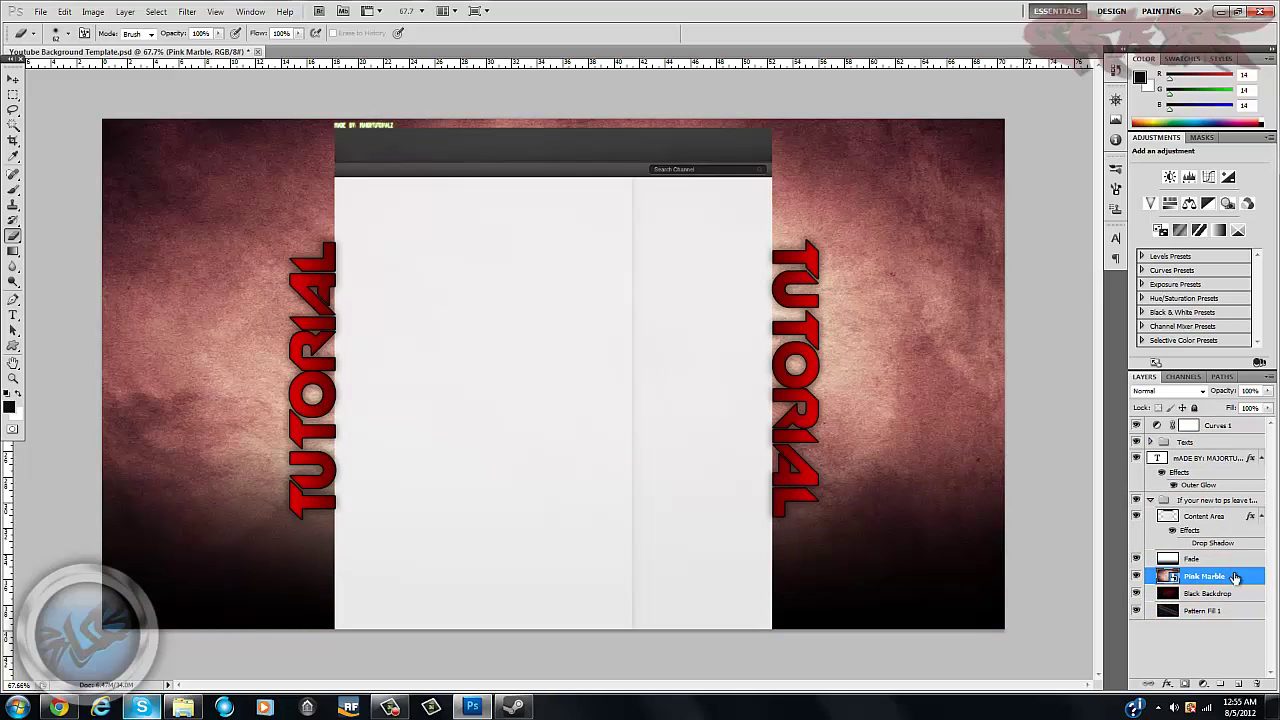
- Try various blend modes on the Pink Marble layer, including Overlay, Color Dodge, Subtract and Divide, and set it back to Normal
click(1201, 391)
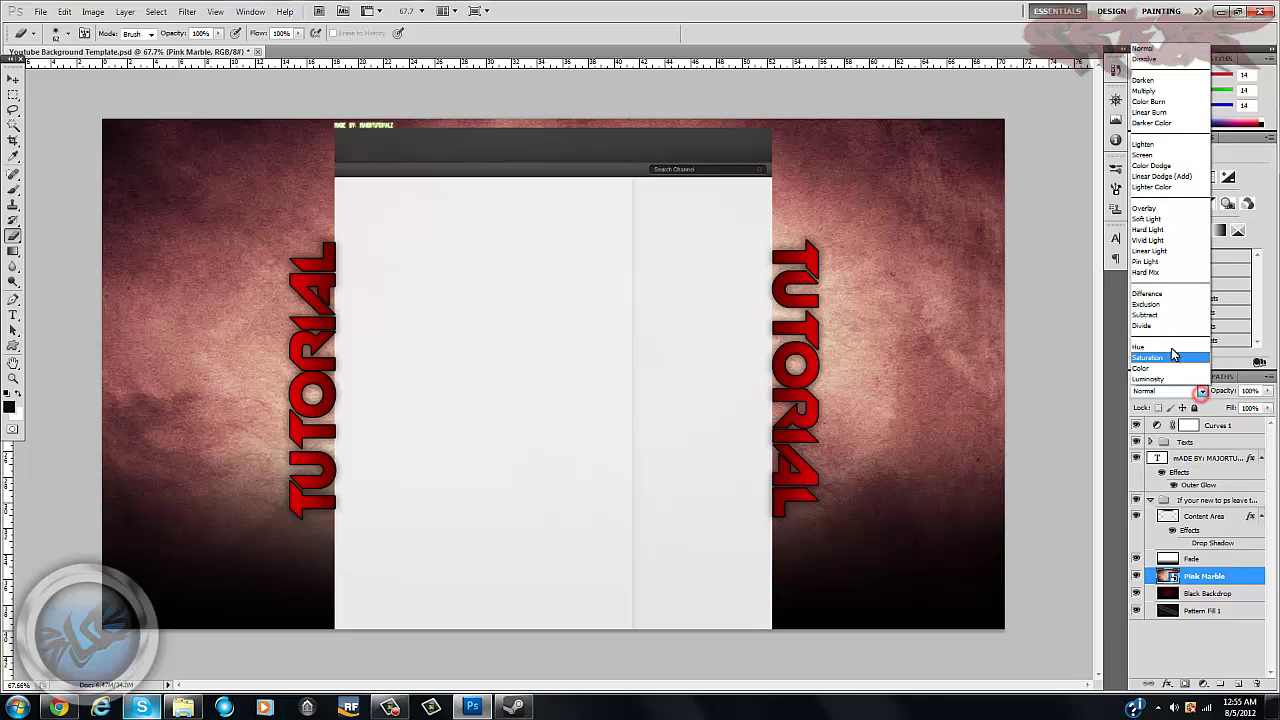
click(1167, 207)
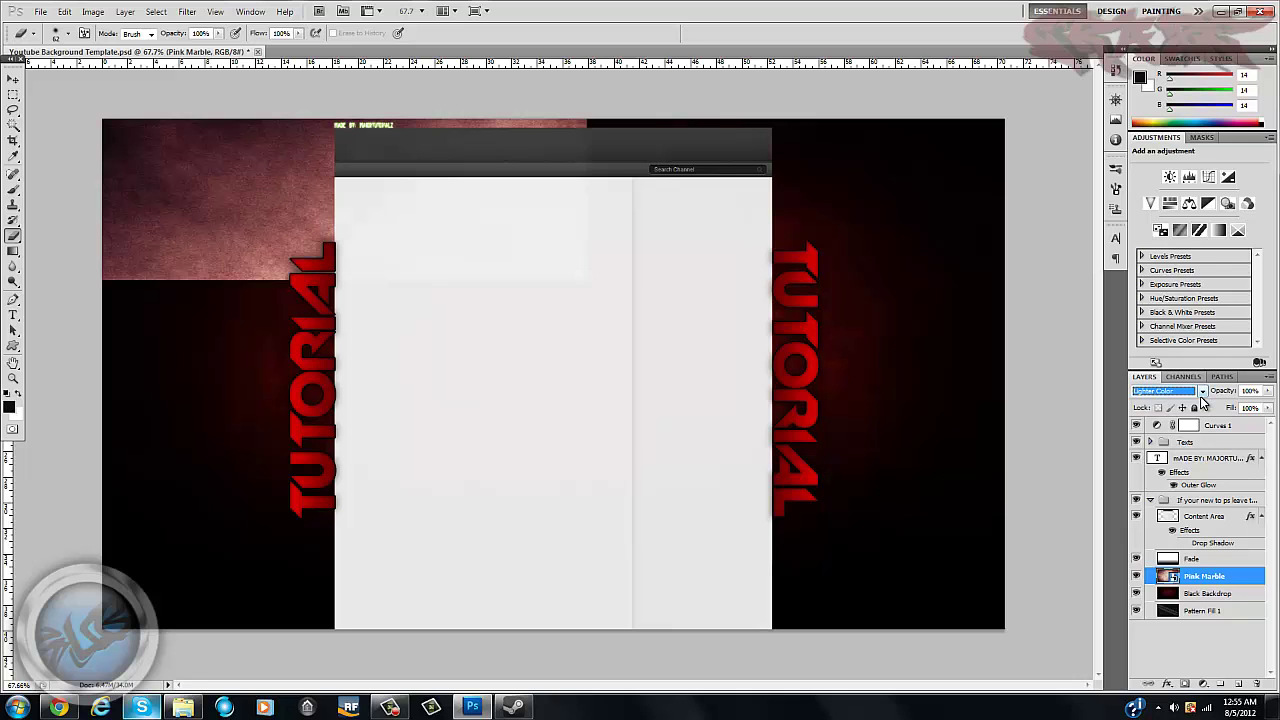
scroll(1202, 398, up, 1)
scroll(1202, 398, up, 2)
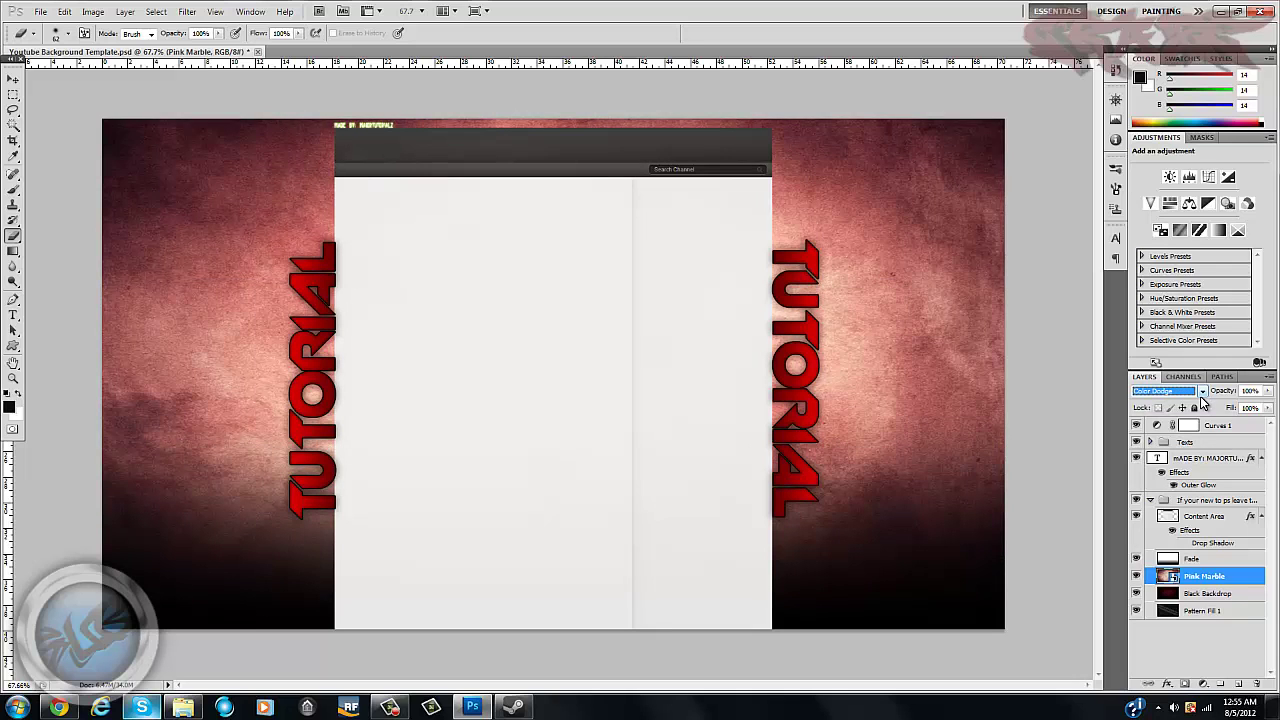
scroll(1200, 396, up, 1)
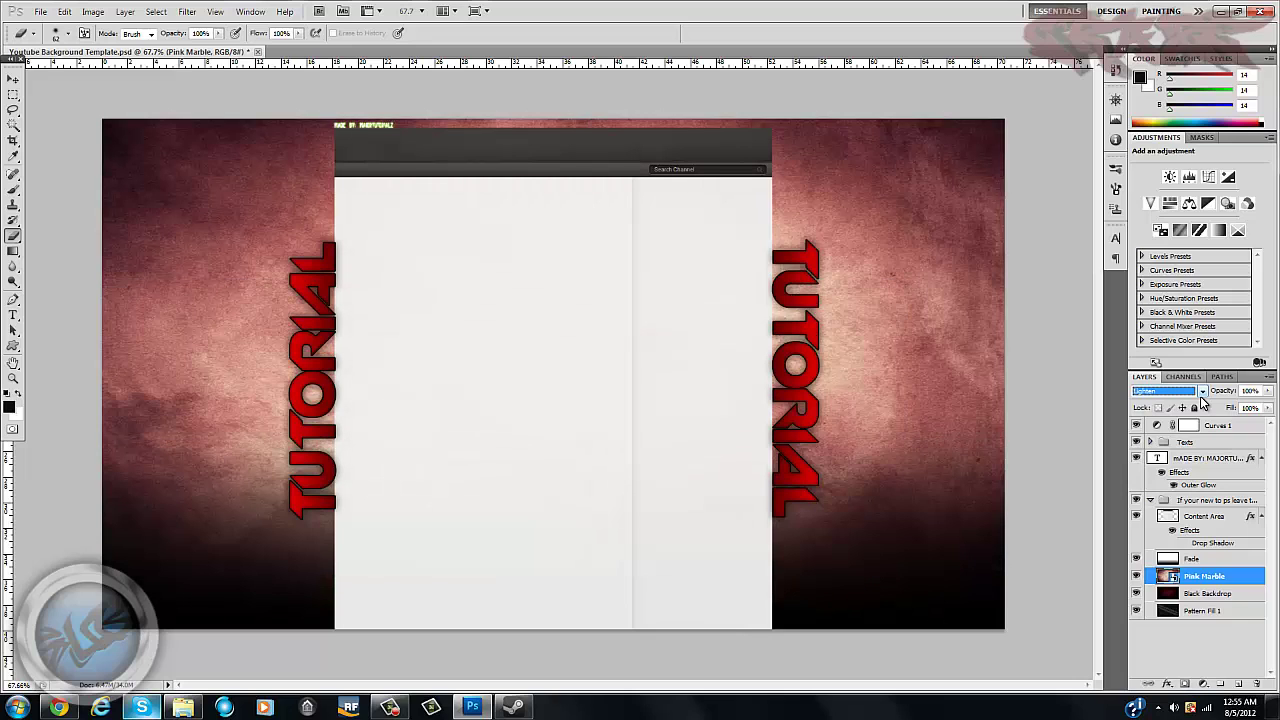
scroll(1200, 396, up, 2)
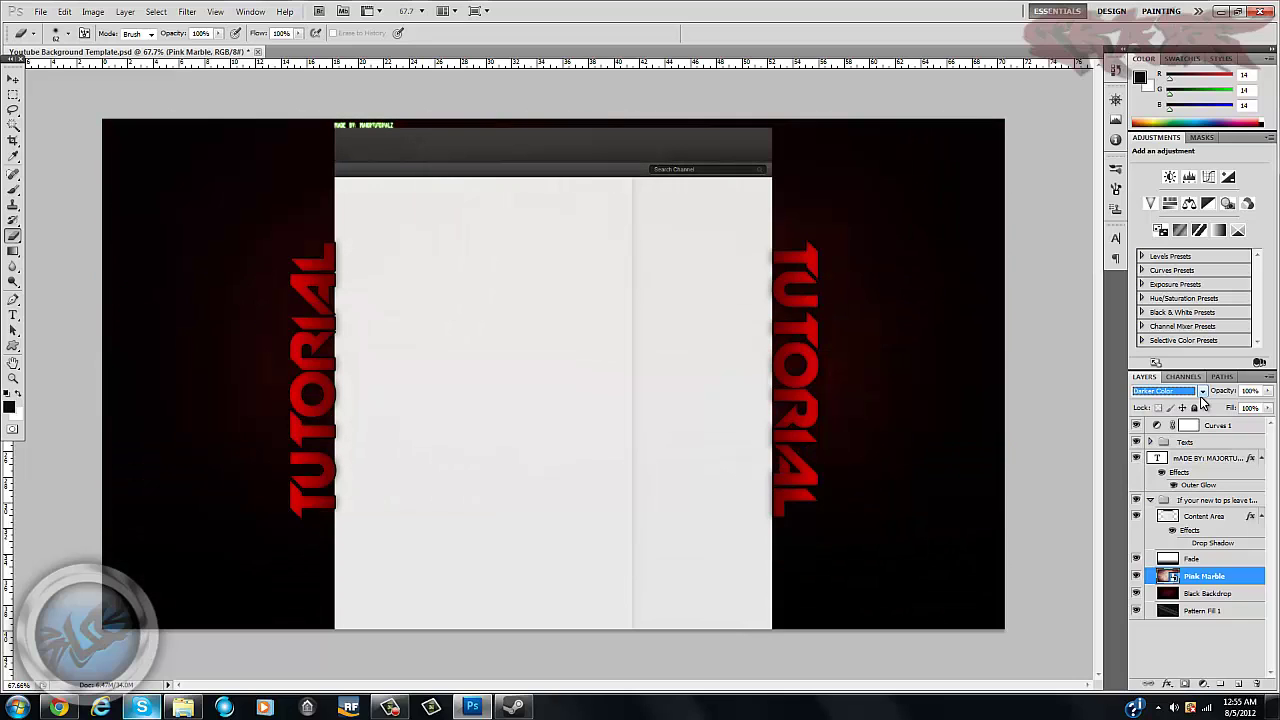
scroll(1200, 396, up, 2)
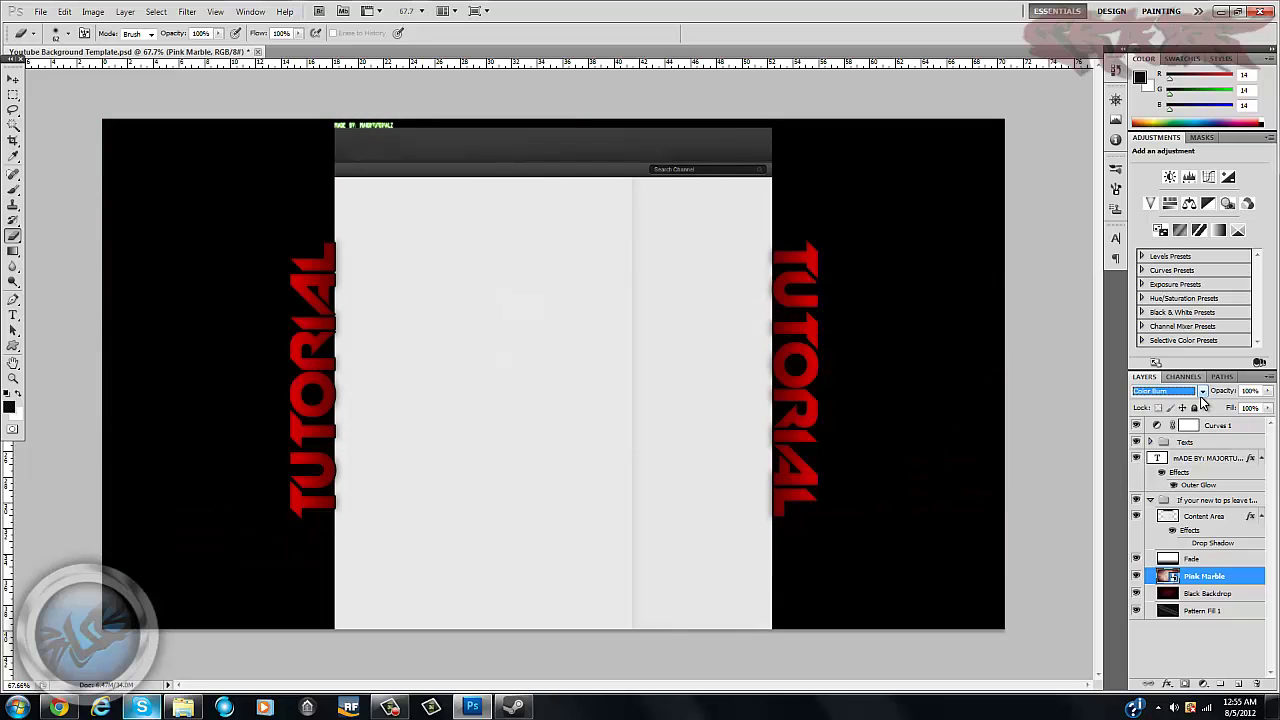
scroll(1200, 396, up, 1)
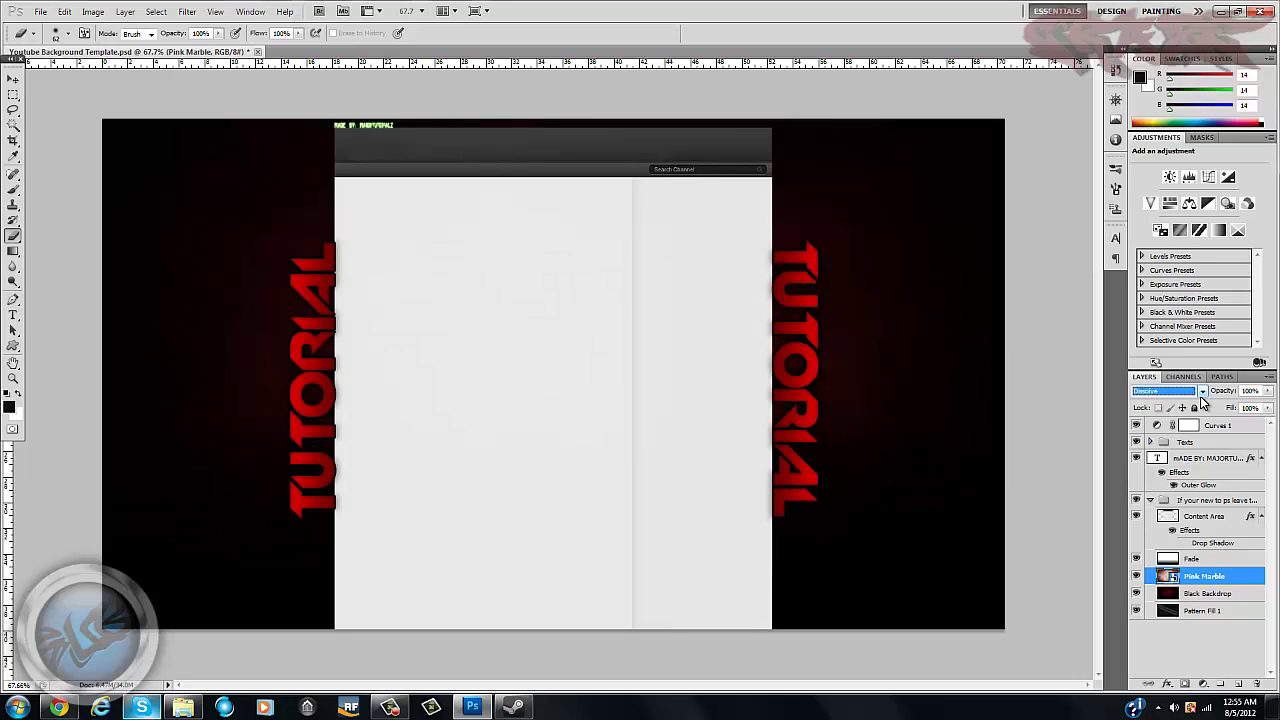
scroll(1200, 396, down, 1)
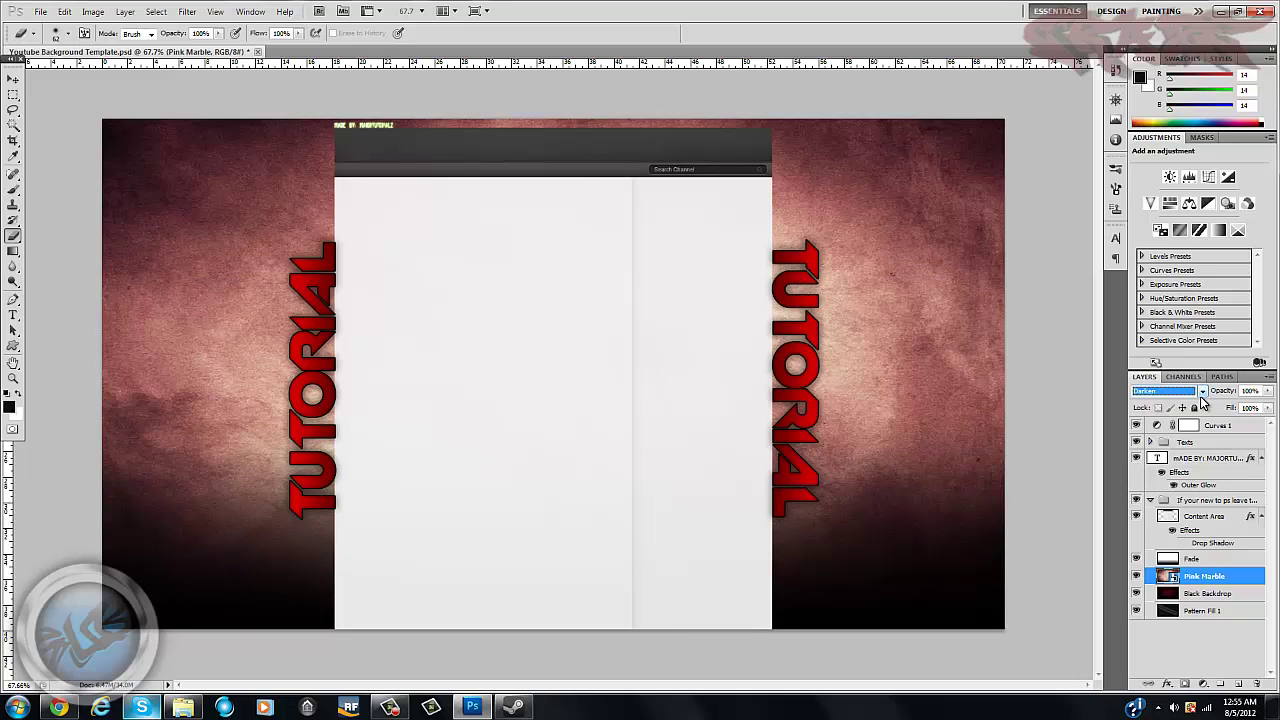
scroll(1200, 396, down, 6)
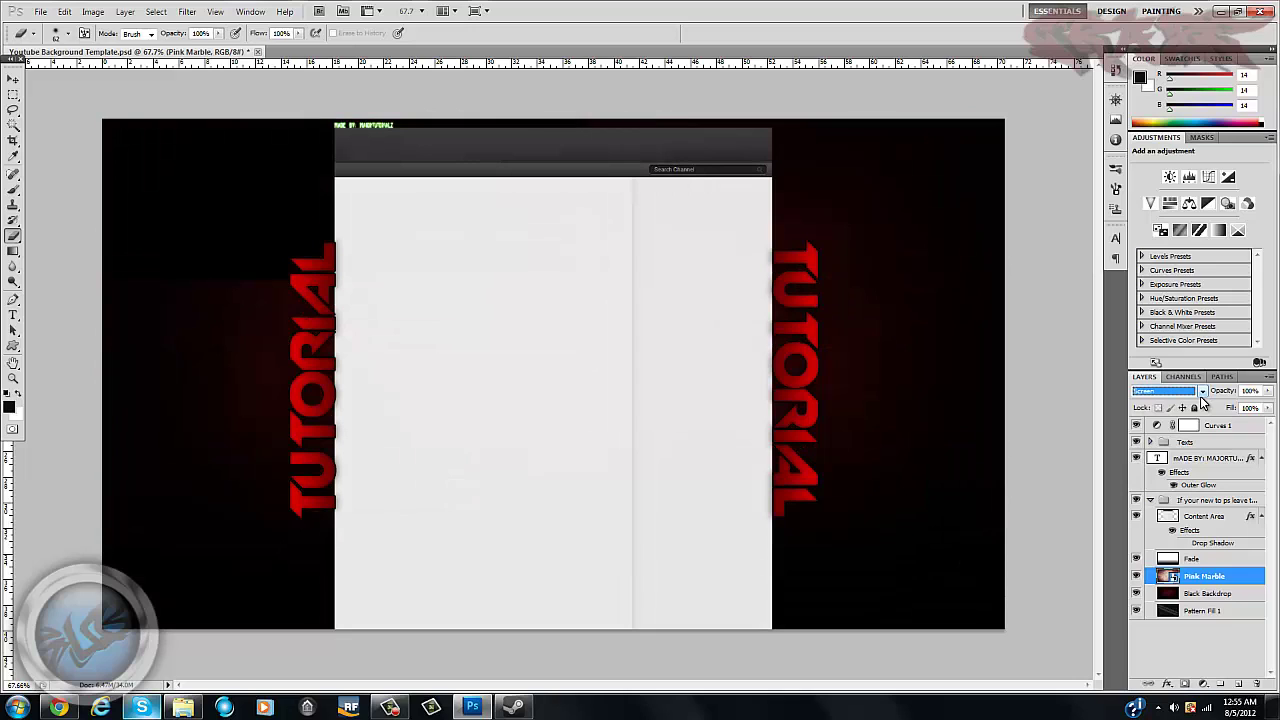
scroll(1200, 396, down, 4)
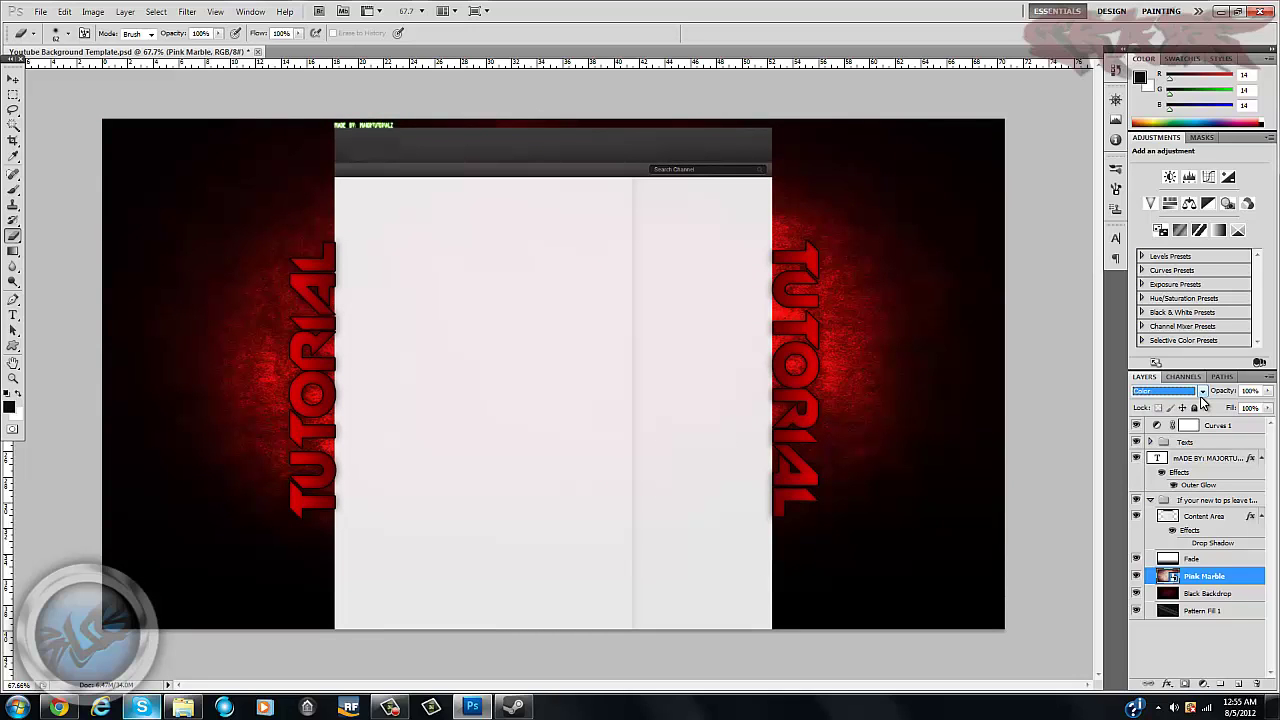
scroll(1201, 396, up, 2)
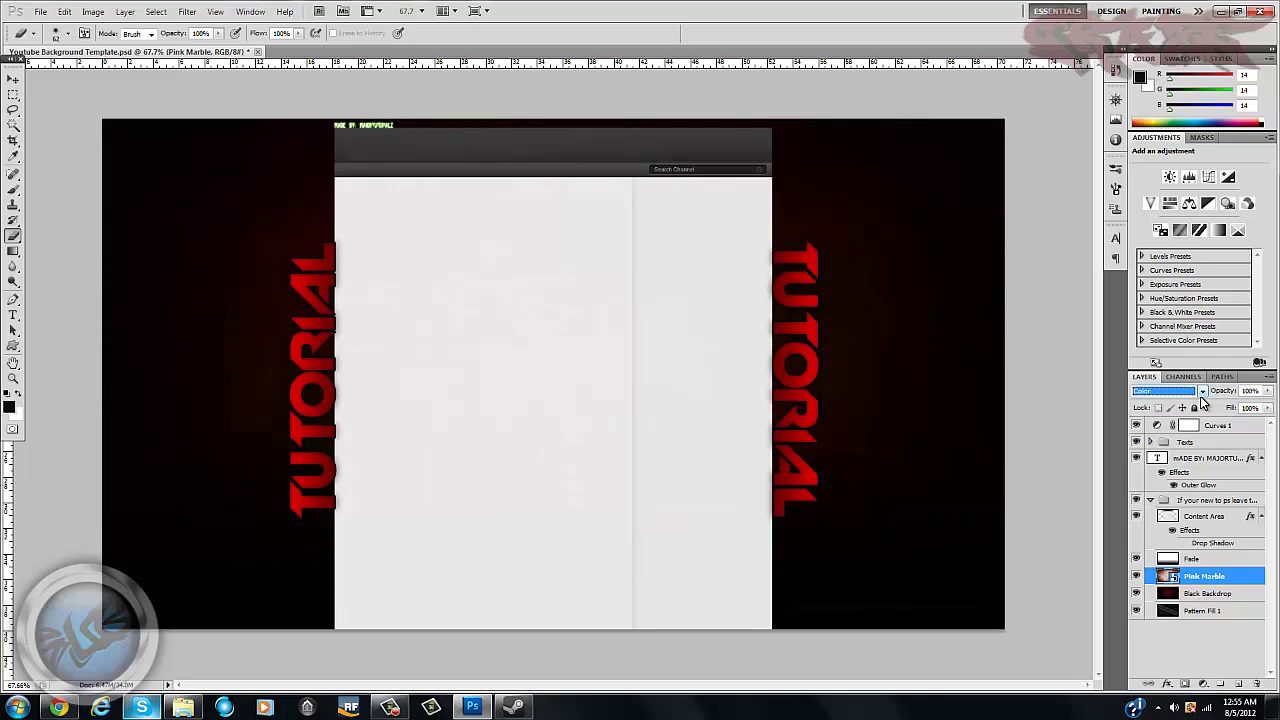
scroll(1200, 396, up, 1)
scroll(1200, 396, up, 2)
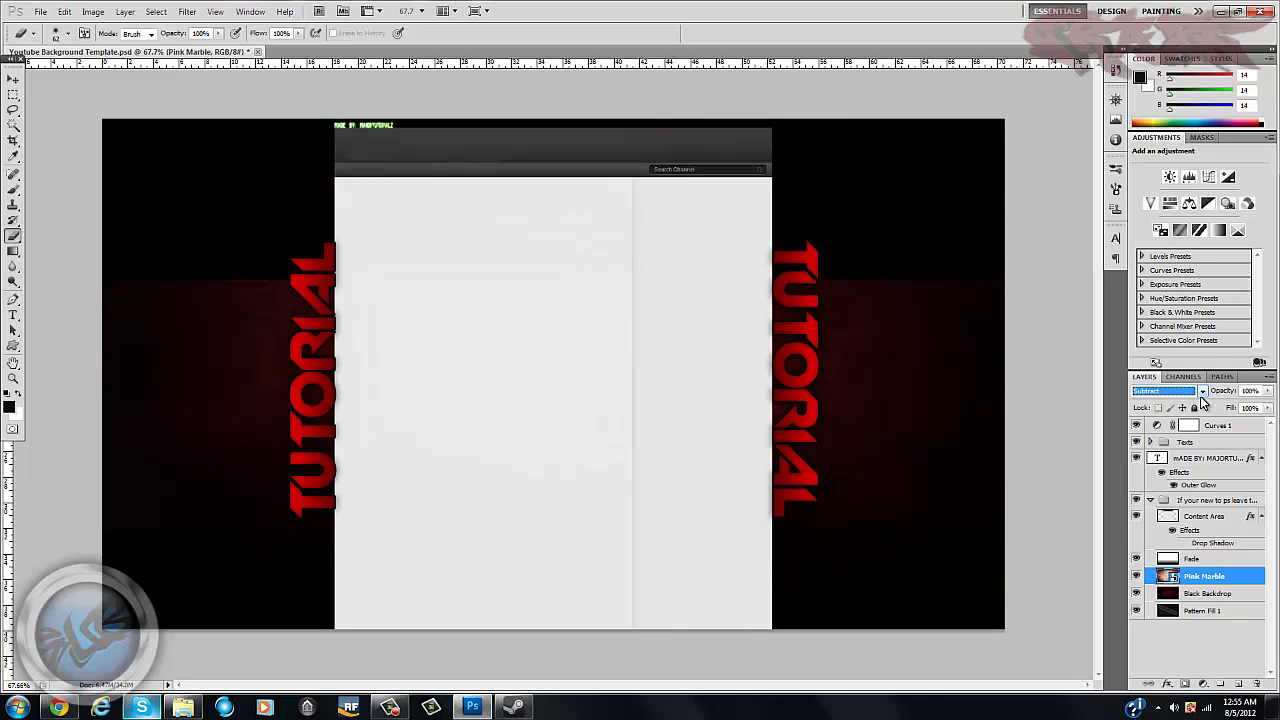
scroll(1200, 396, down, 1)
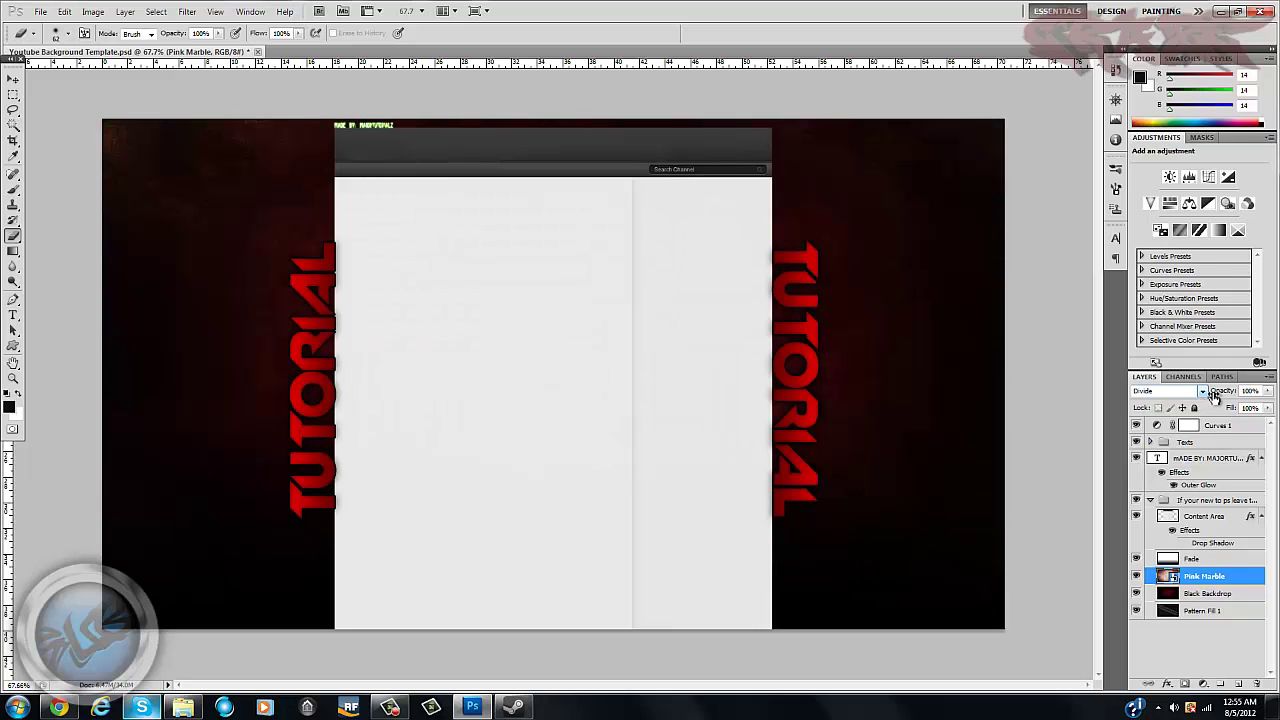
click(1205, 391)
click(1165, 48)
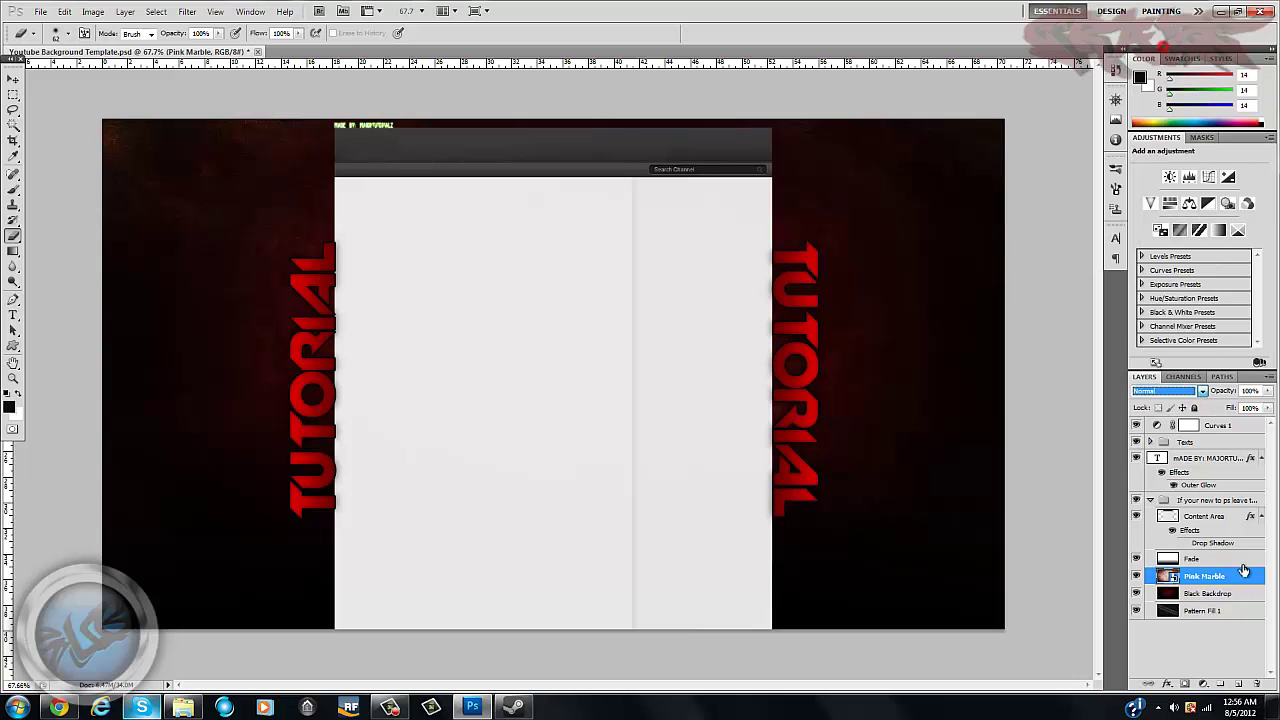
click(1238, 572)
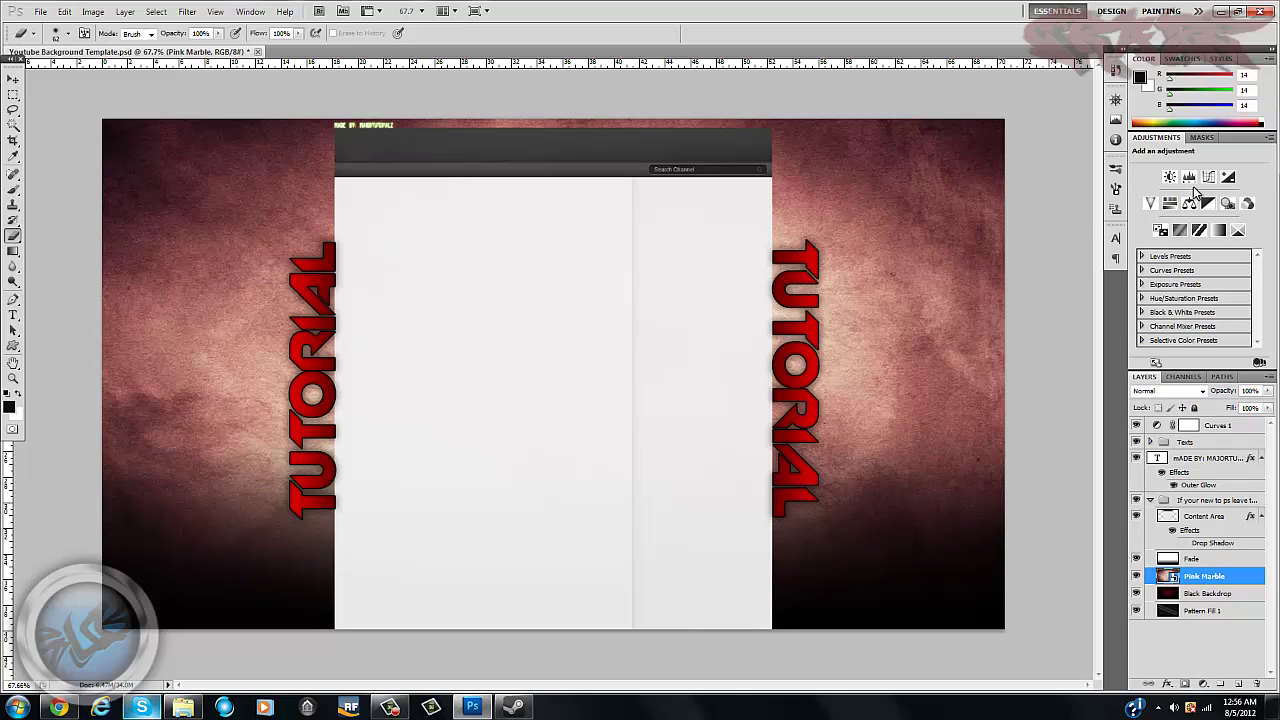
- Try a Hue/Saturation adjustment layer above Pink Marble and undo adding it
click(1169, 203)
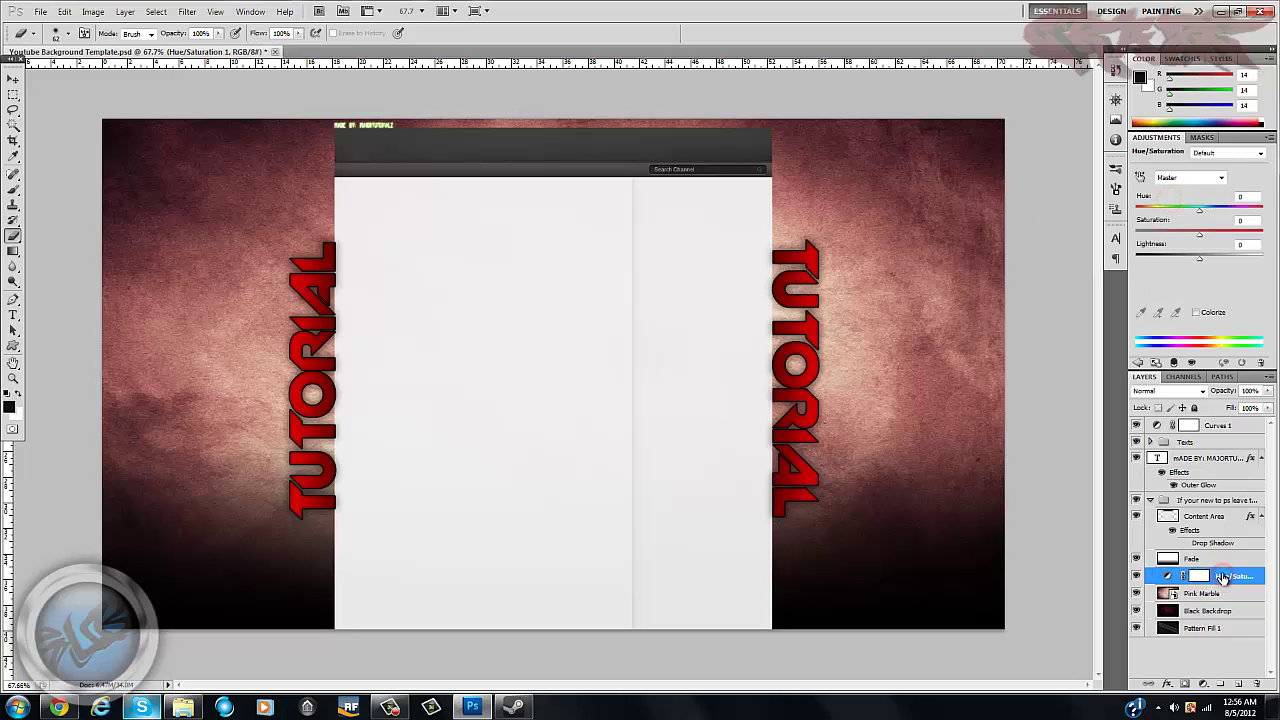
key(ctrl+z)
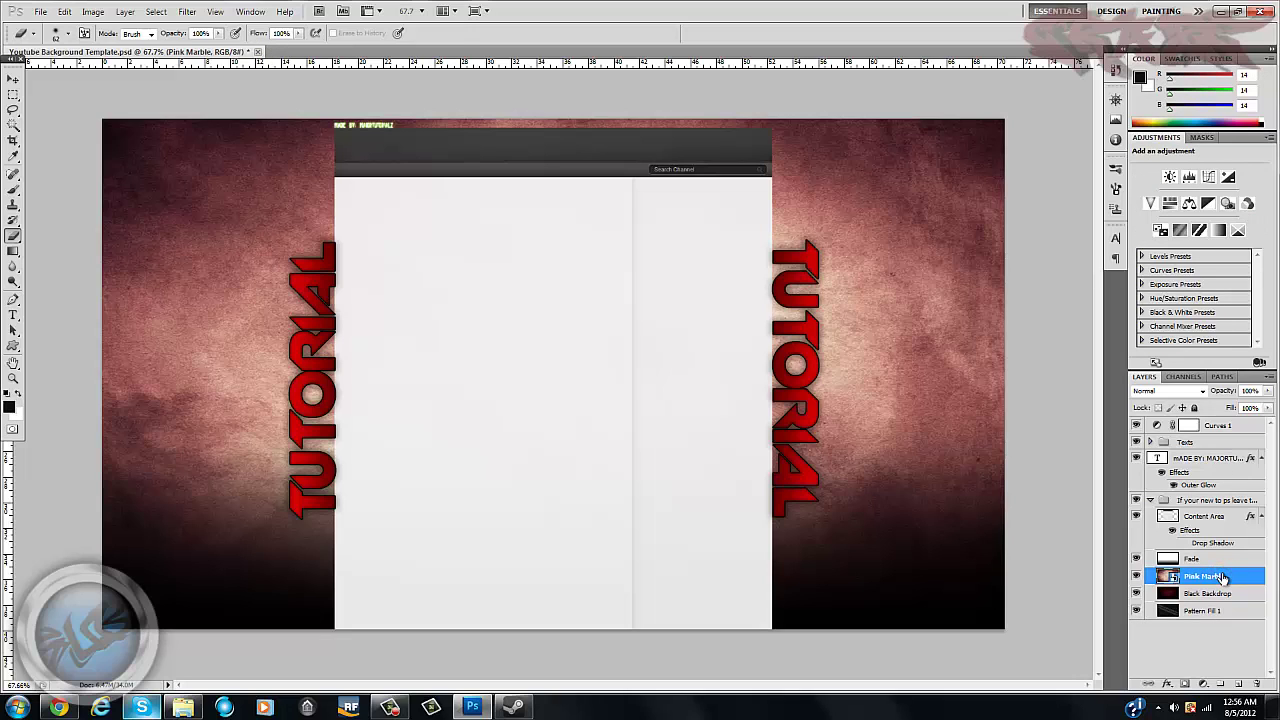
key(u)
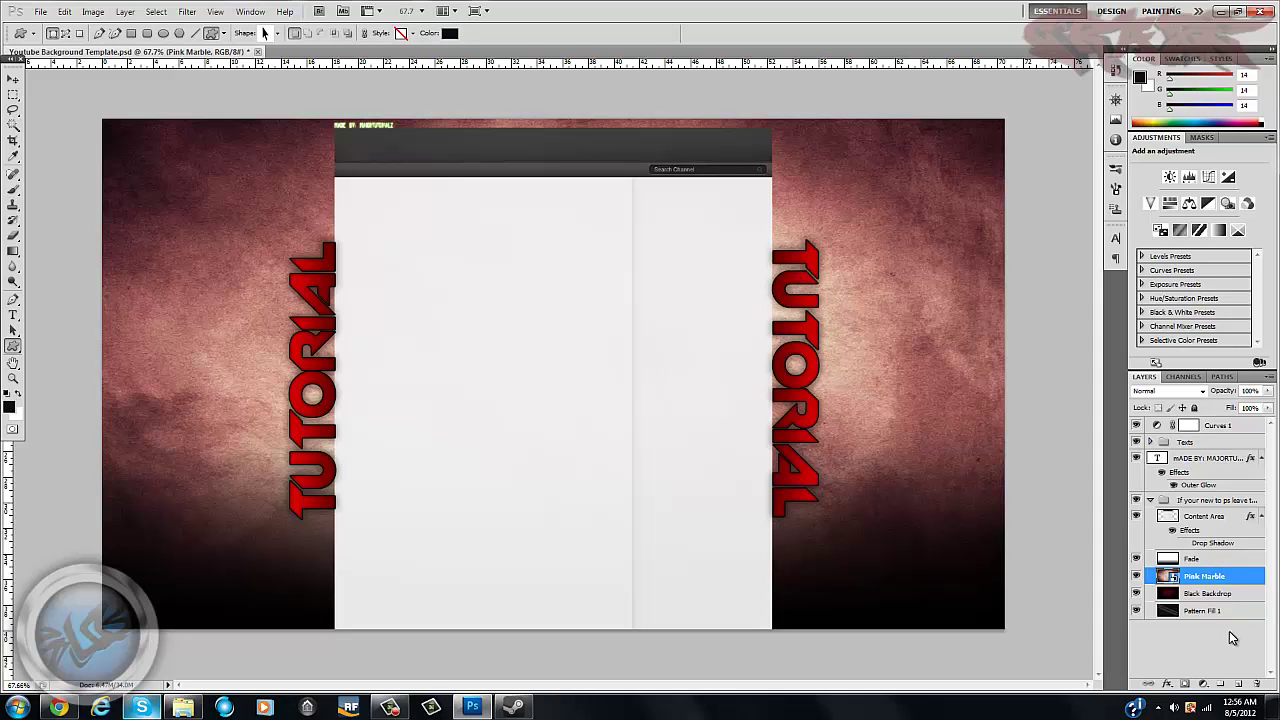
- Rasterize the Pink Marble layer and recolour it with Hue/Saturation, using Colorize, a red hue and strongly reduced lightness
right_click(1209, 580)
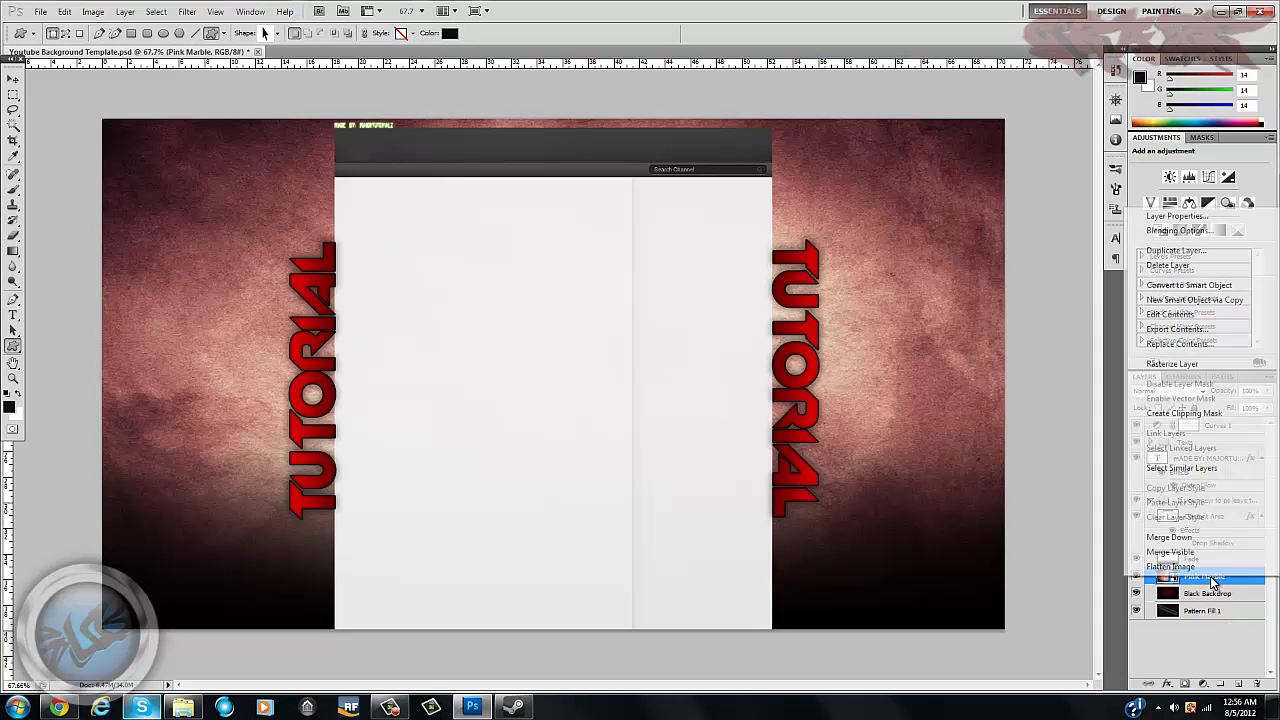
click(1173, 366)
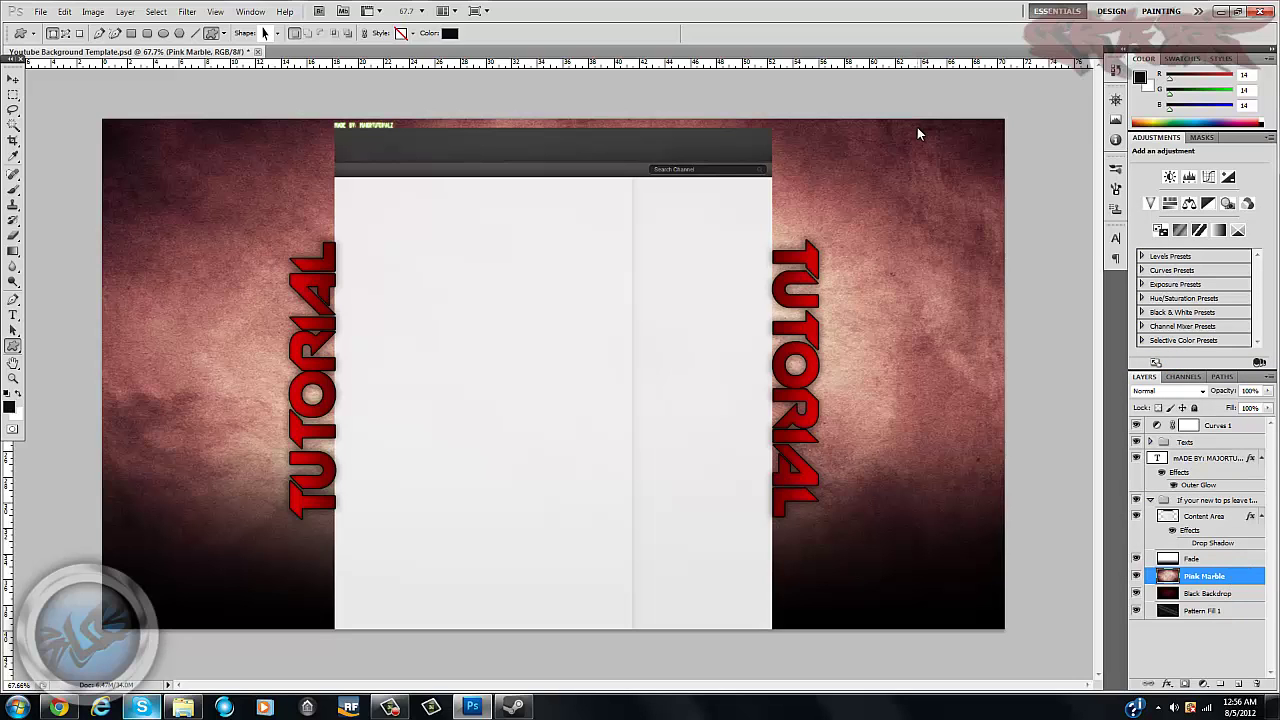
key(ctrl+u)
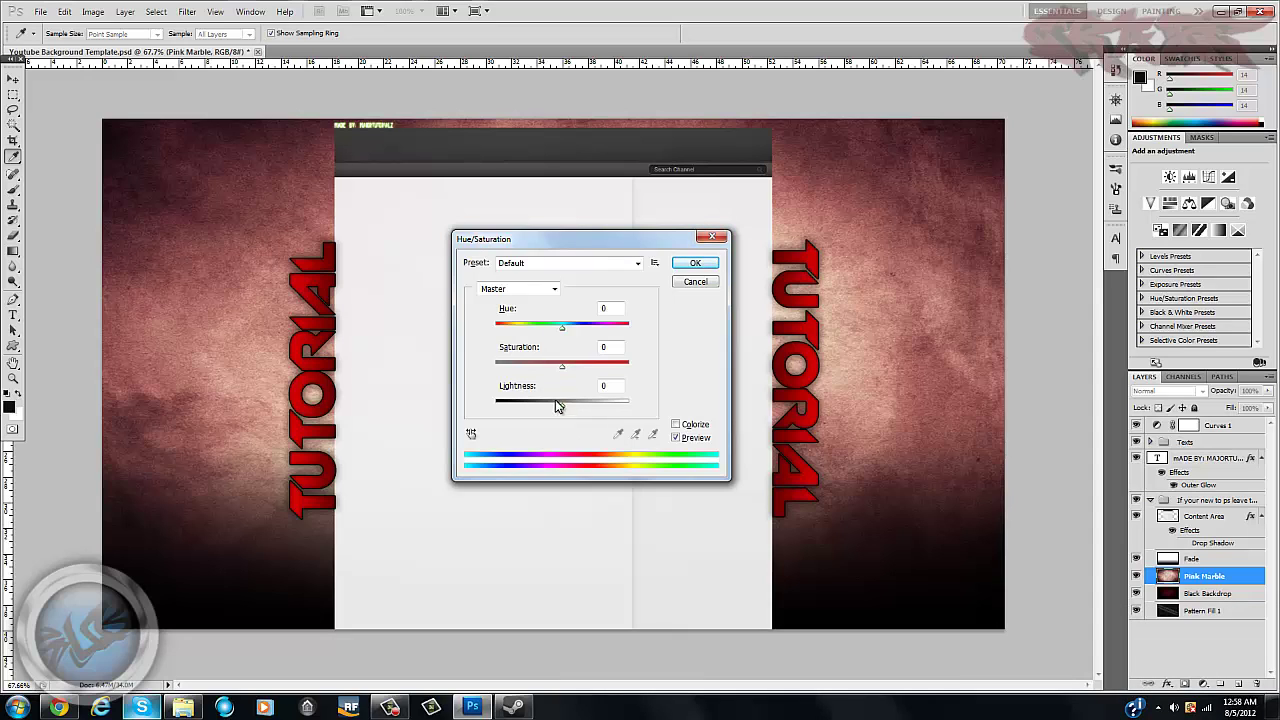
drag(559, 406, 508, 405)
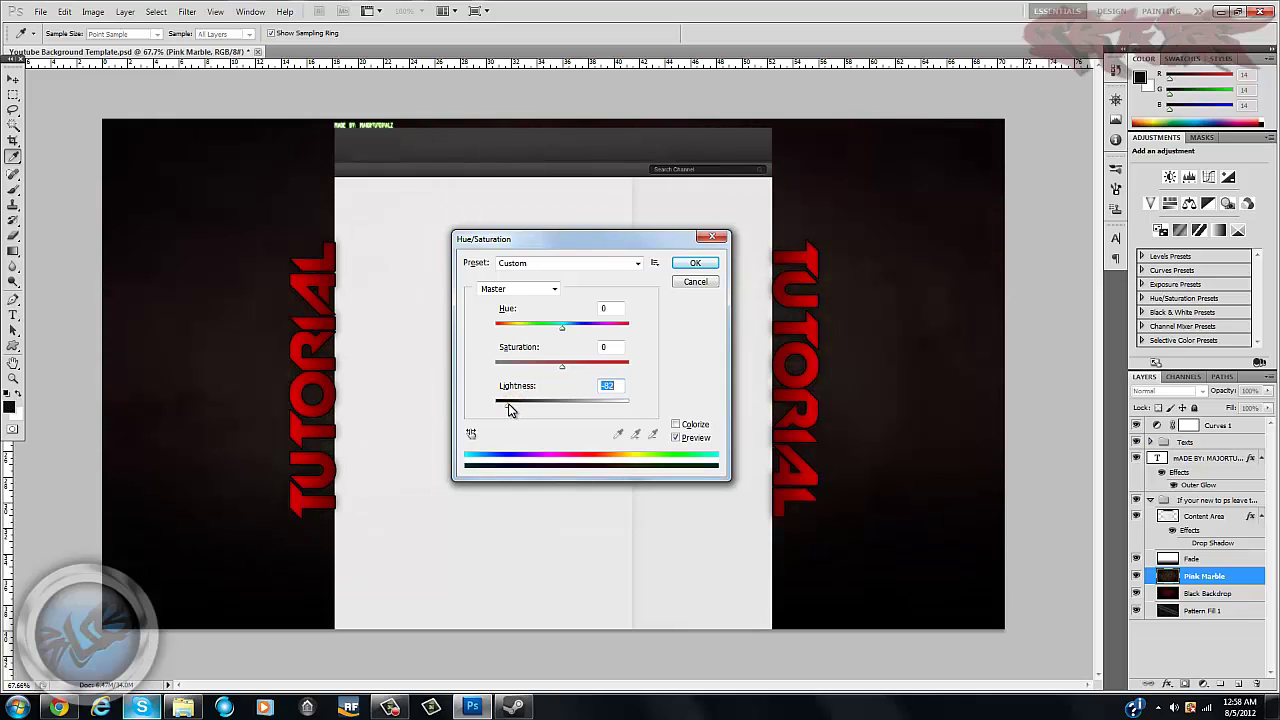
click(676, 425)
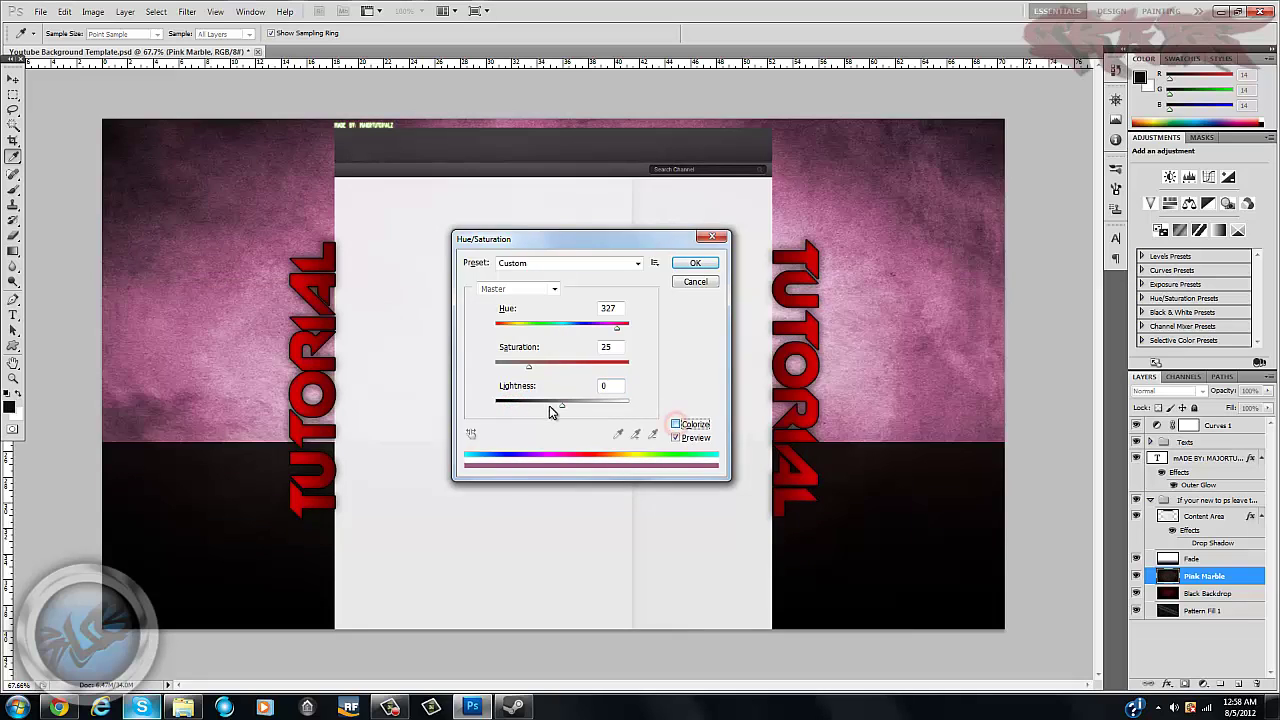
drag(563, 406, 508, 403)
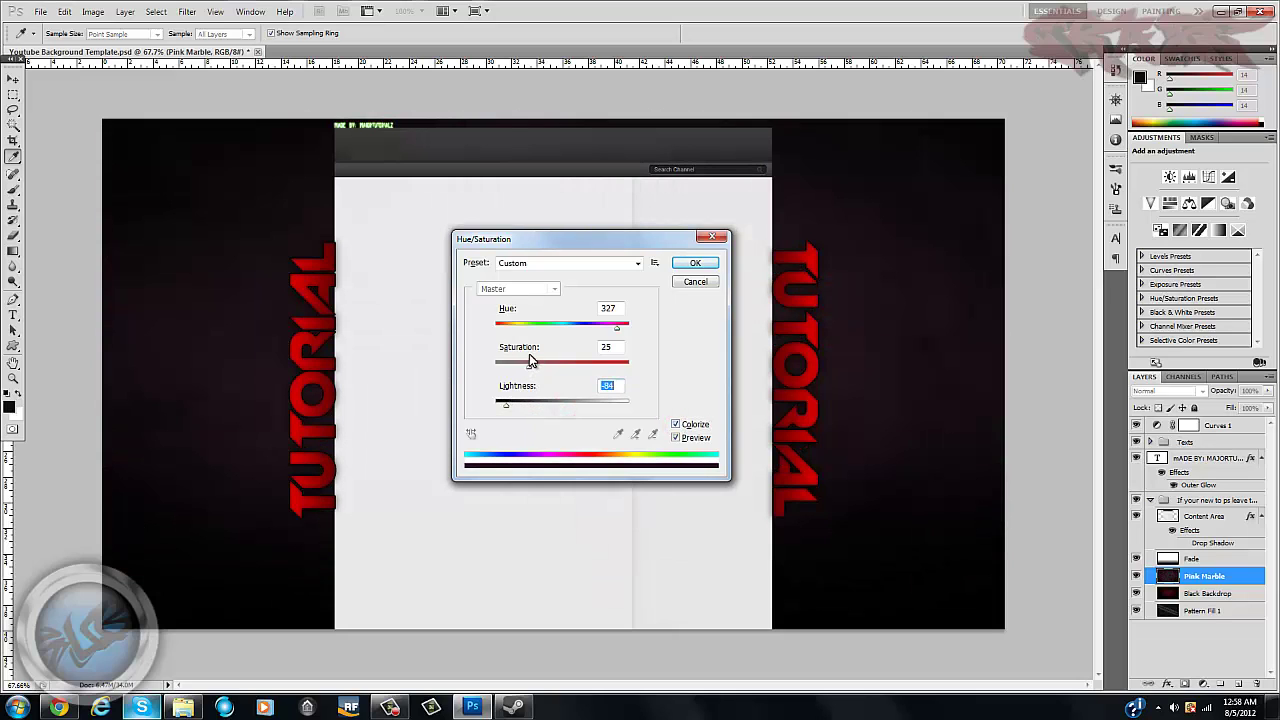
drag(613, 333, 494, 339)
drag(528, 370, 504, 403)
click(686, 265)
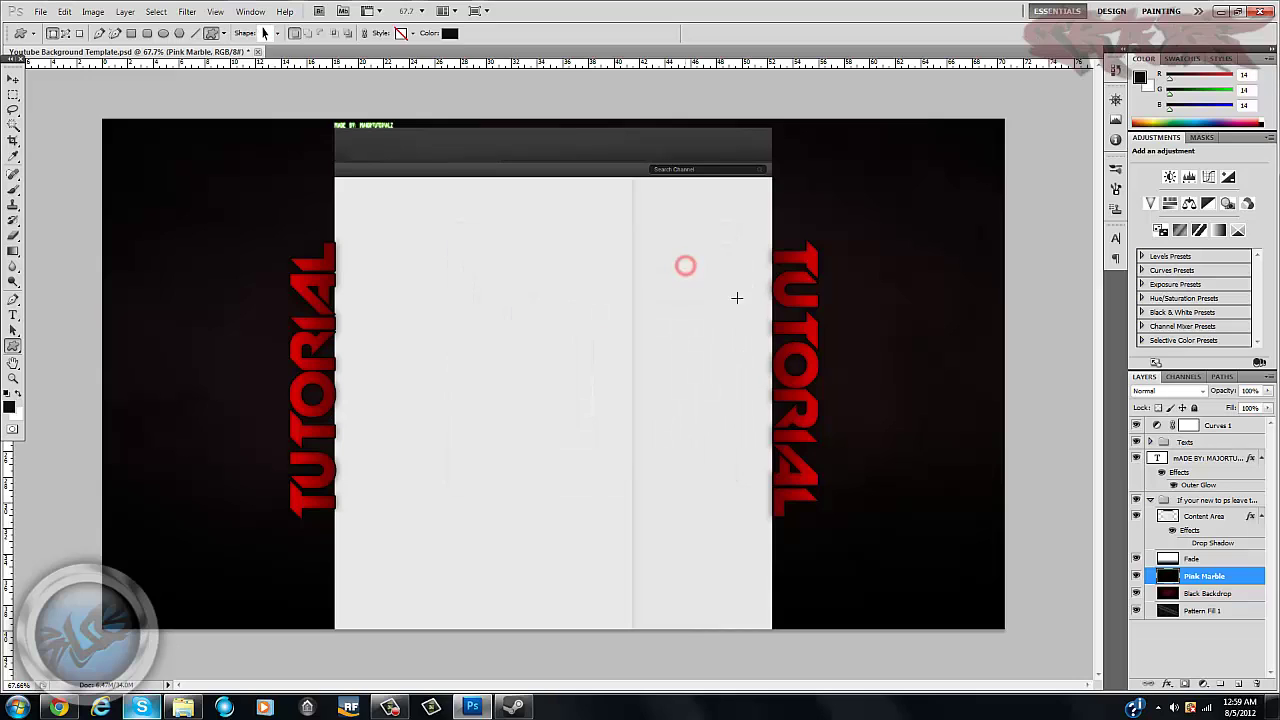
- Set the Pink Marble layer's blend mode to Lighten and deselect the layer
click(1206, 391)
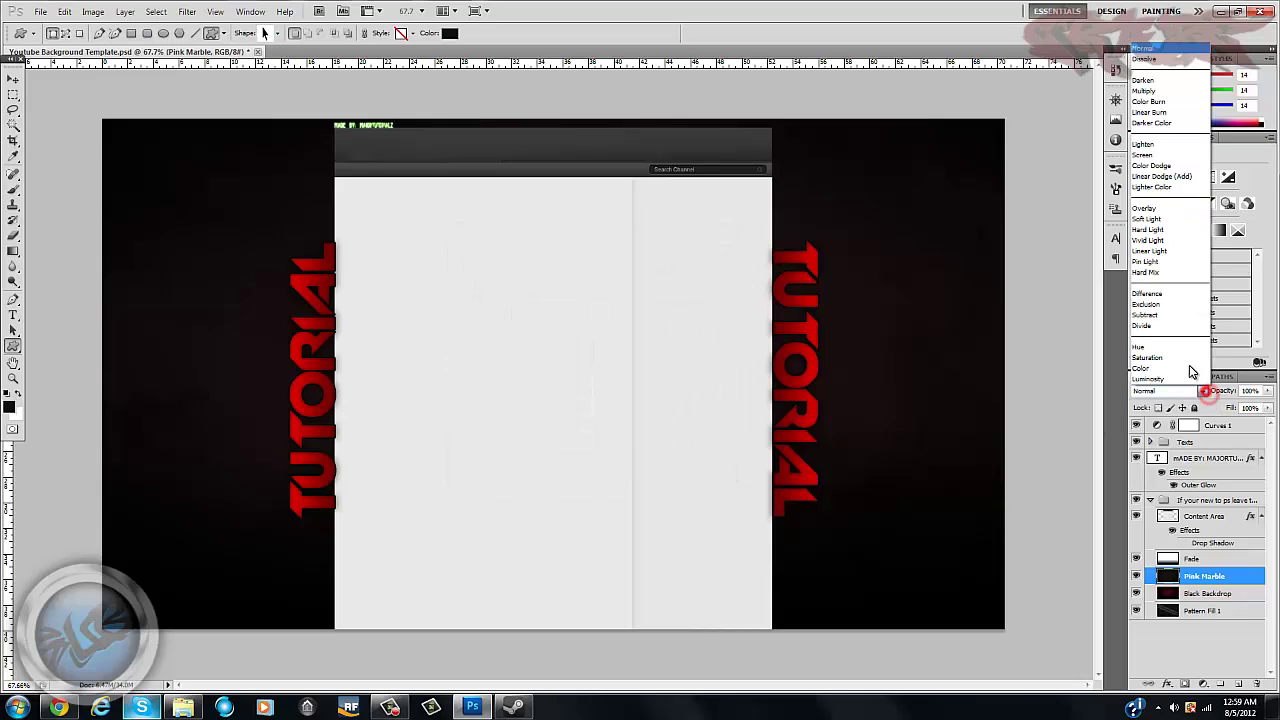
click(1159, 146)
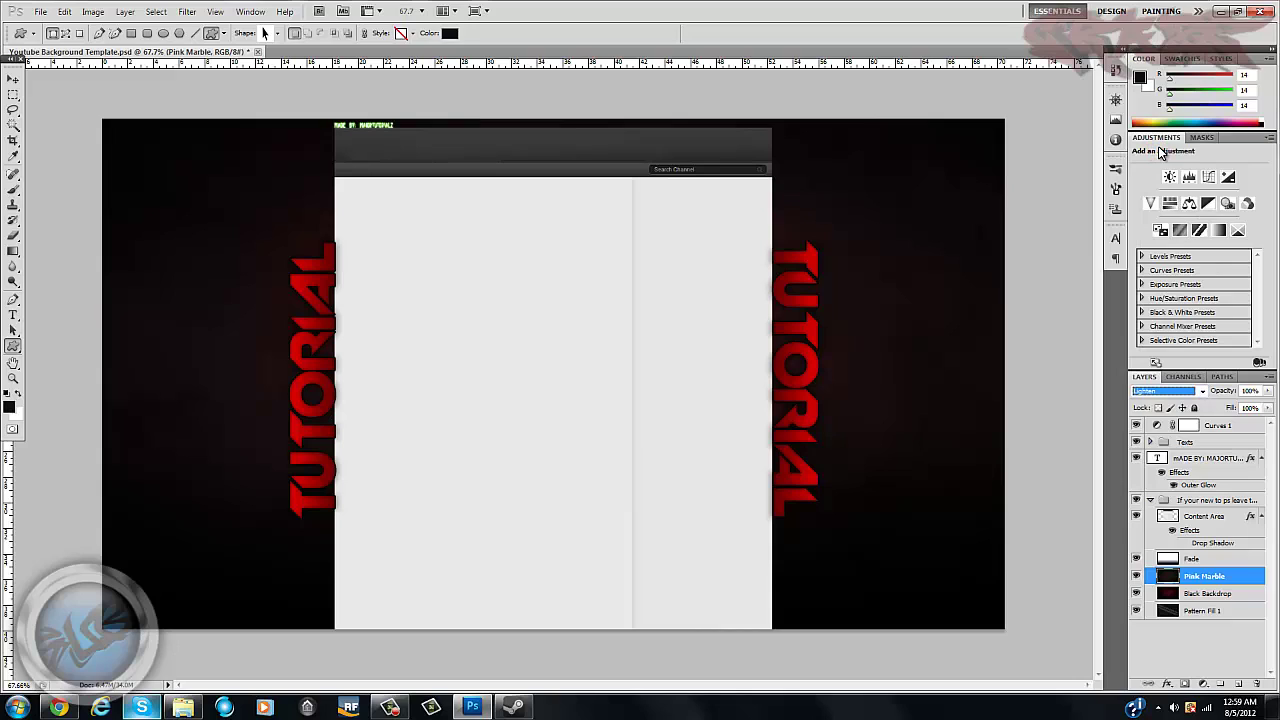
click(1161, 150)
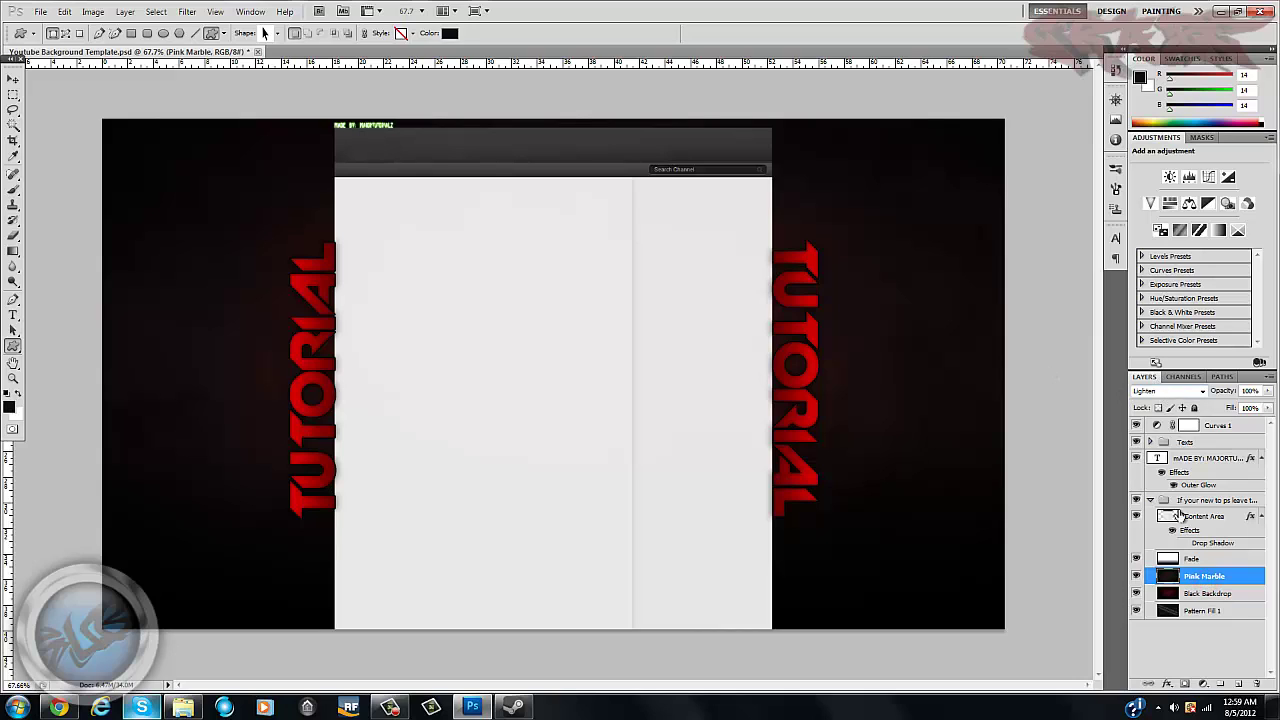
click(1203, 639)
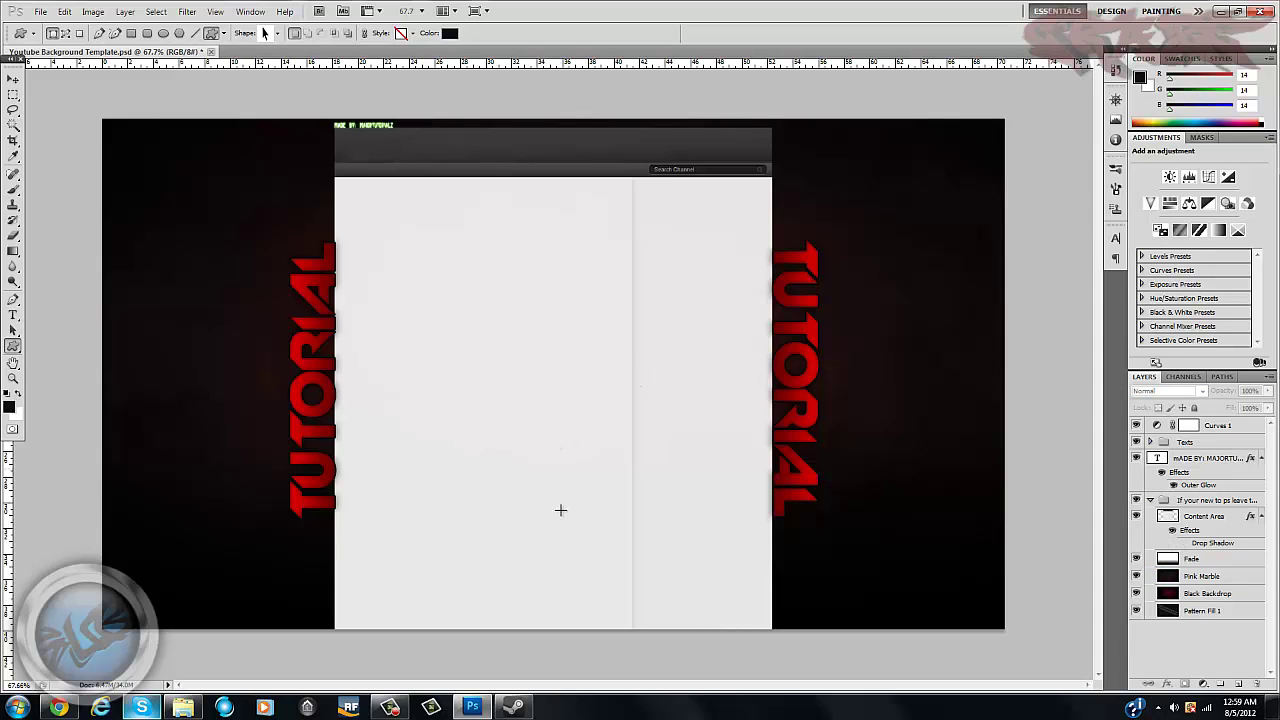
- Place the Elegant flare image from the light flares folder into the template document, near the middle of the canvas
click(183, 707)
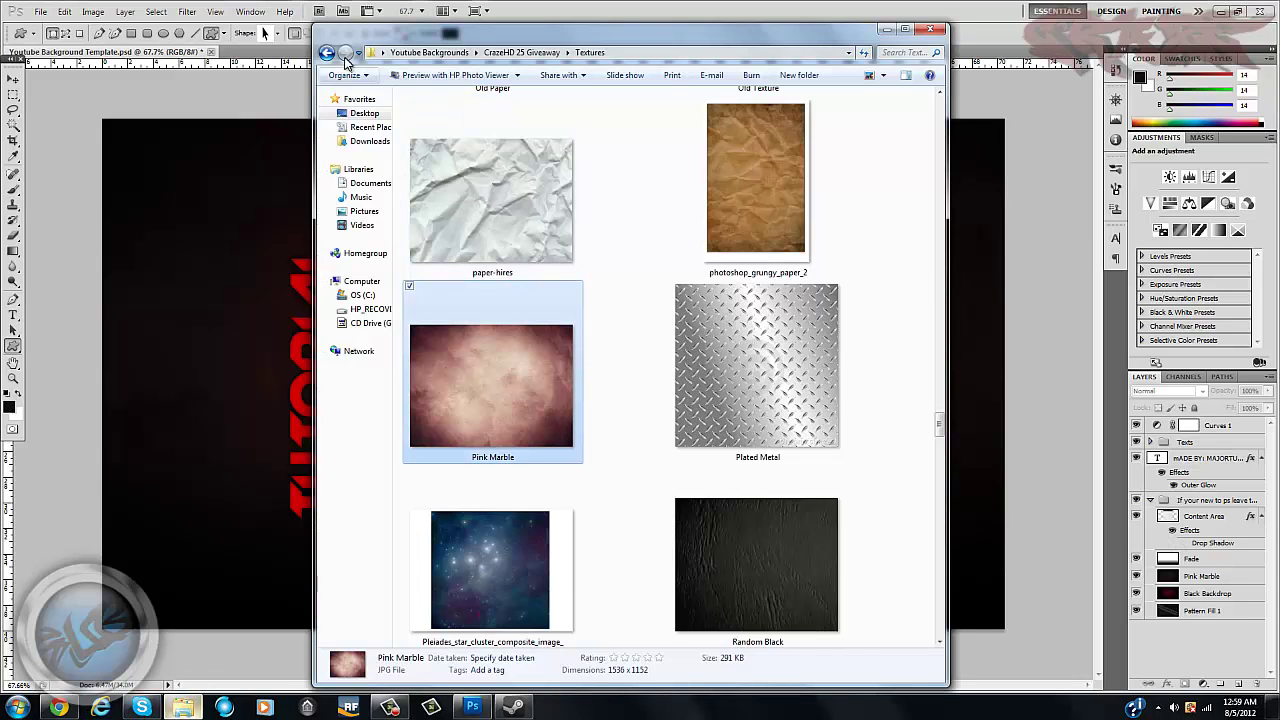
click(327, 56)
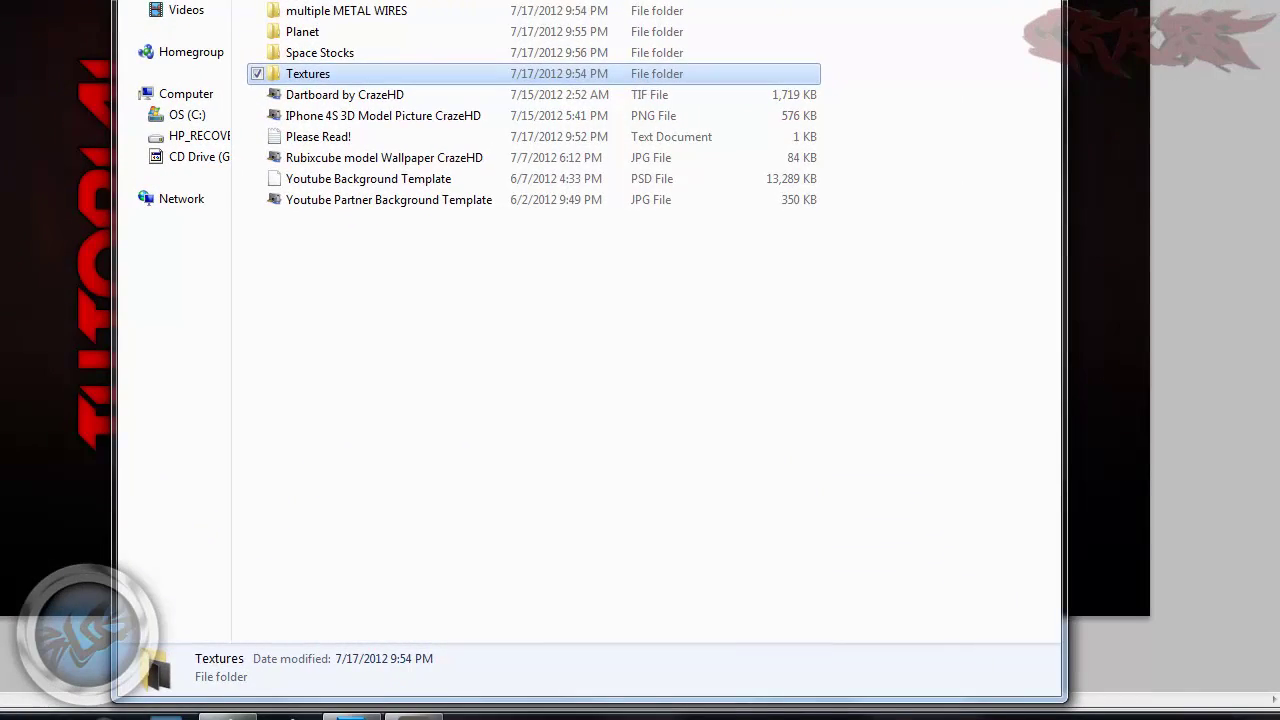
double_click(400, 2)
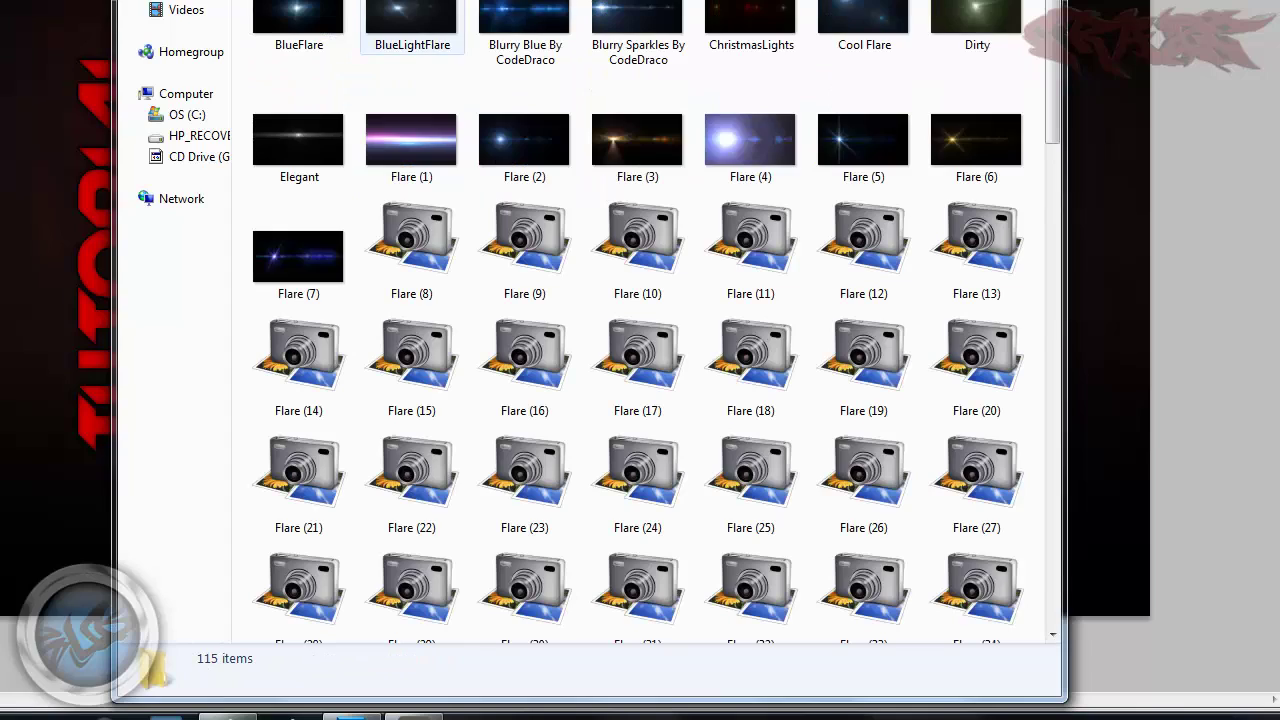
drag(320, 117, 97, 150)
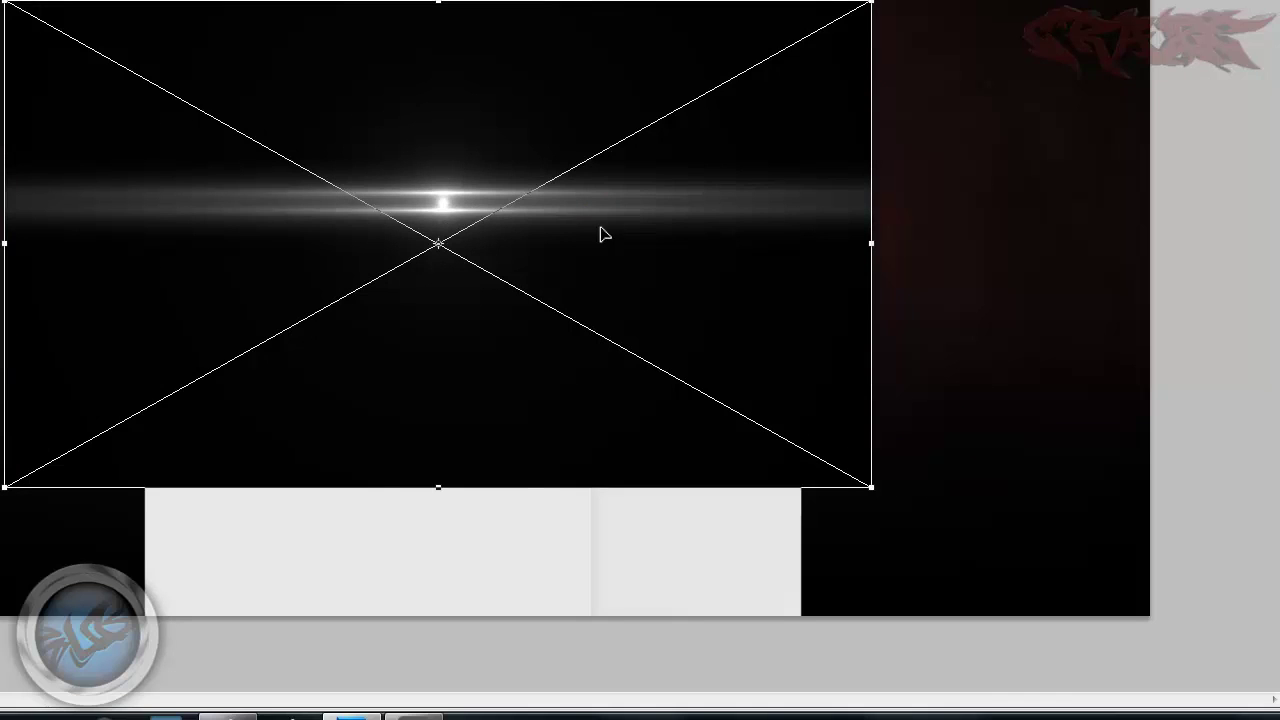
drag(557, 220, 597, 229)
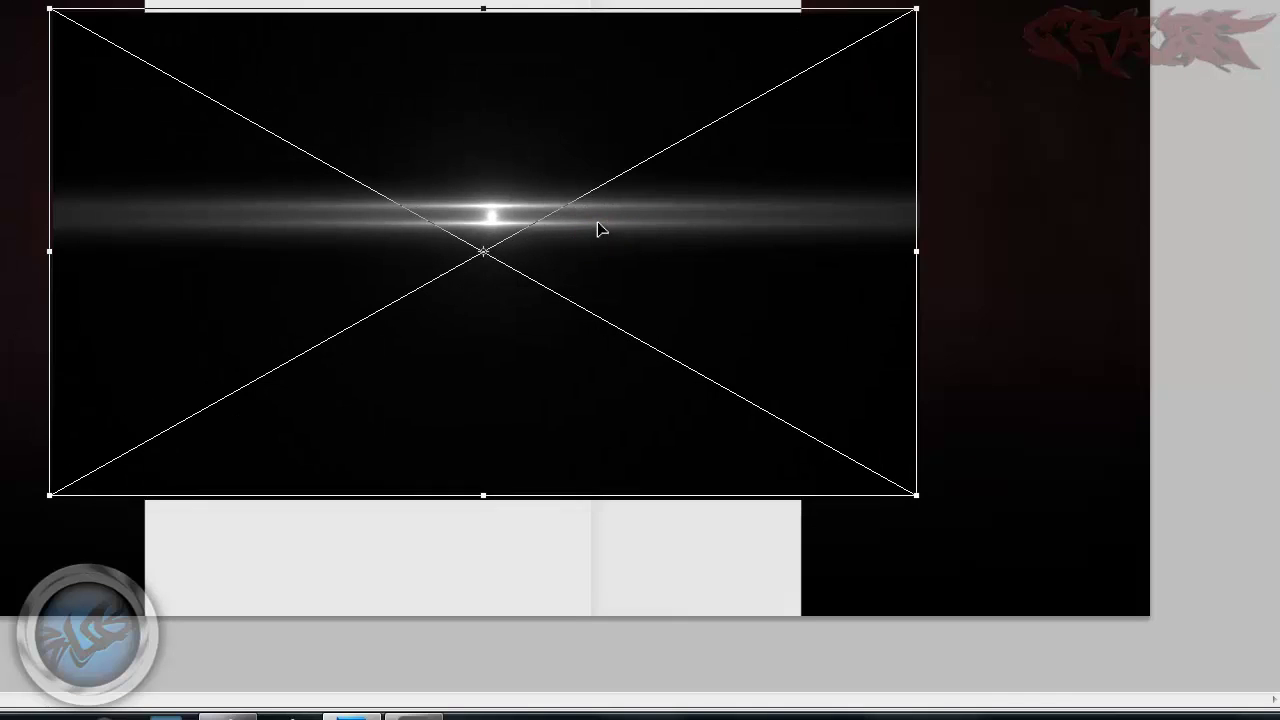
key(shift+Up)
key(shift+Left)
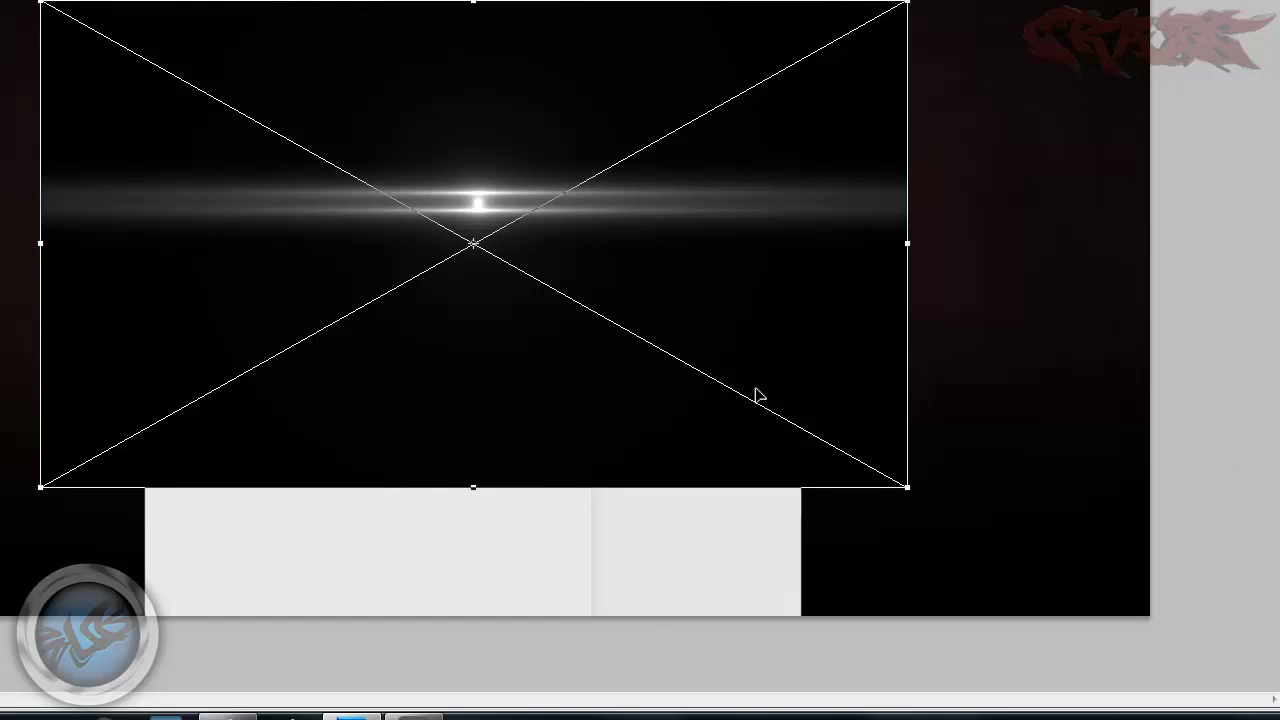
click(669, 256)
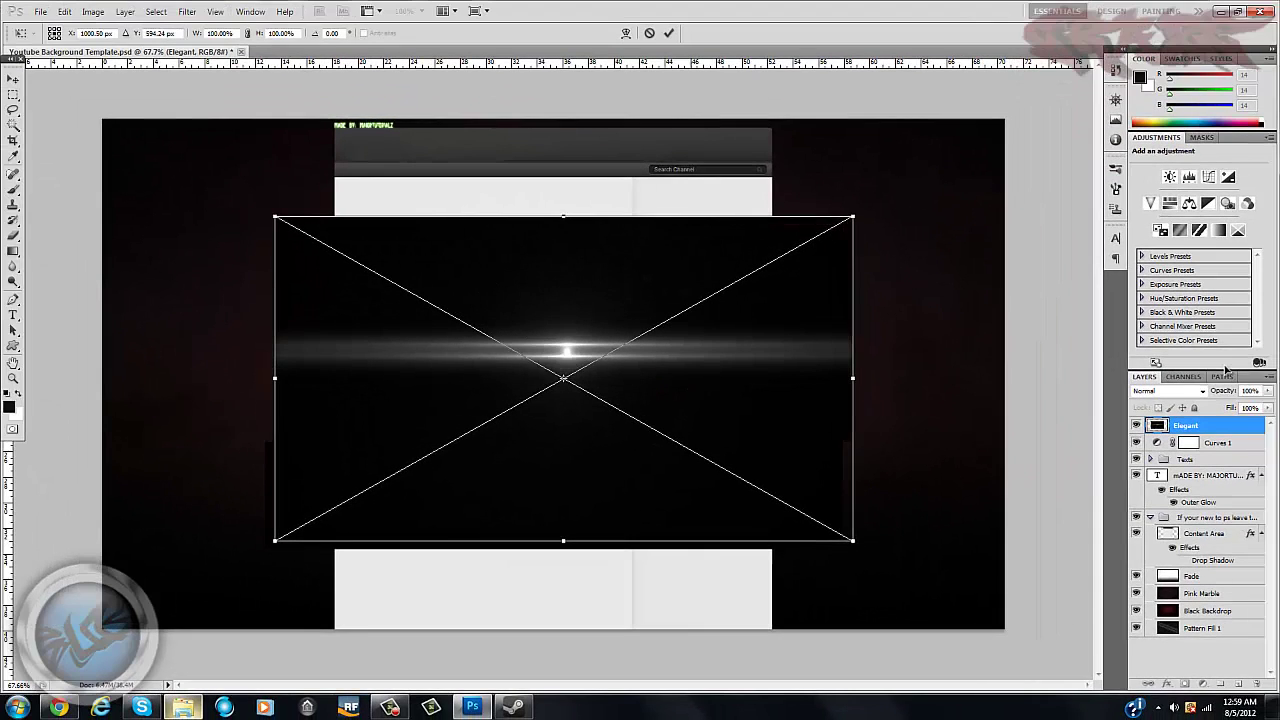
- Set the placed Elegant flare's blend mode to Screen and move it across the left TUTORIAL text, at about X 744 px, Y 581 px
click(1203, 391)
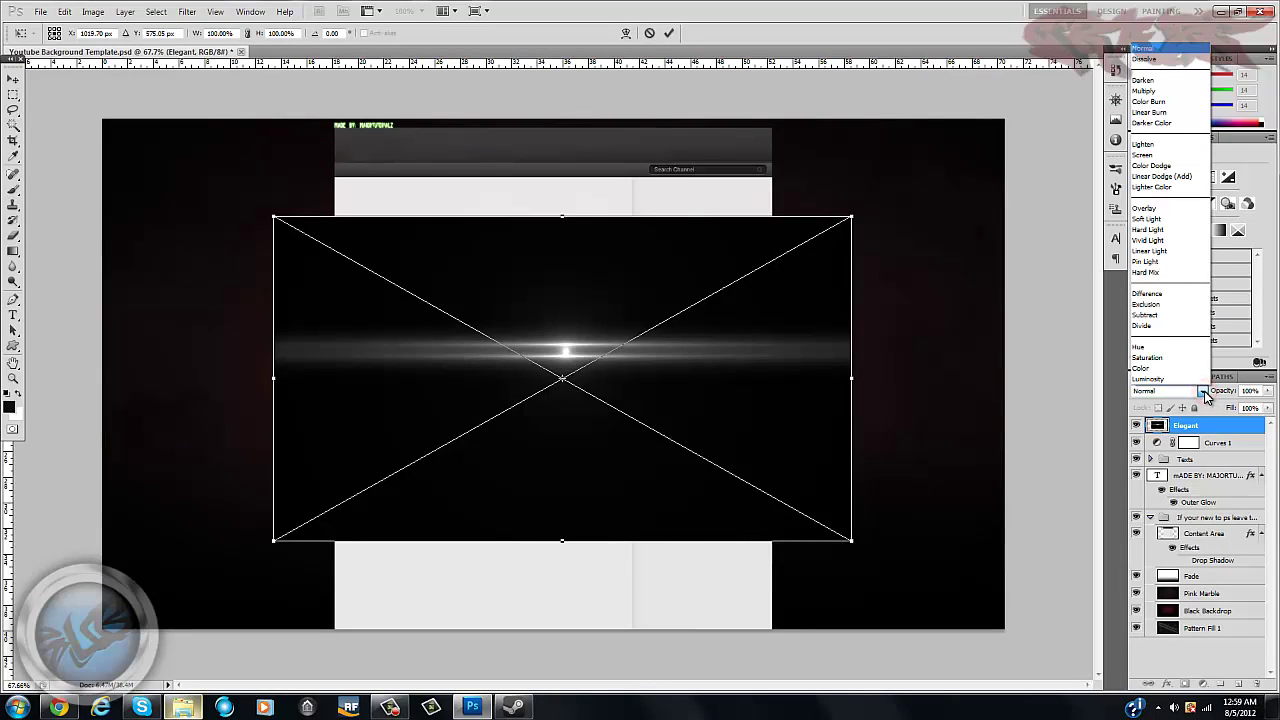
click(1161, 157)
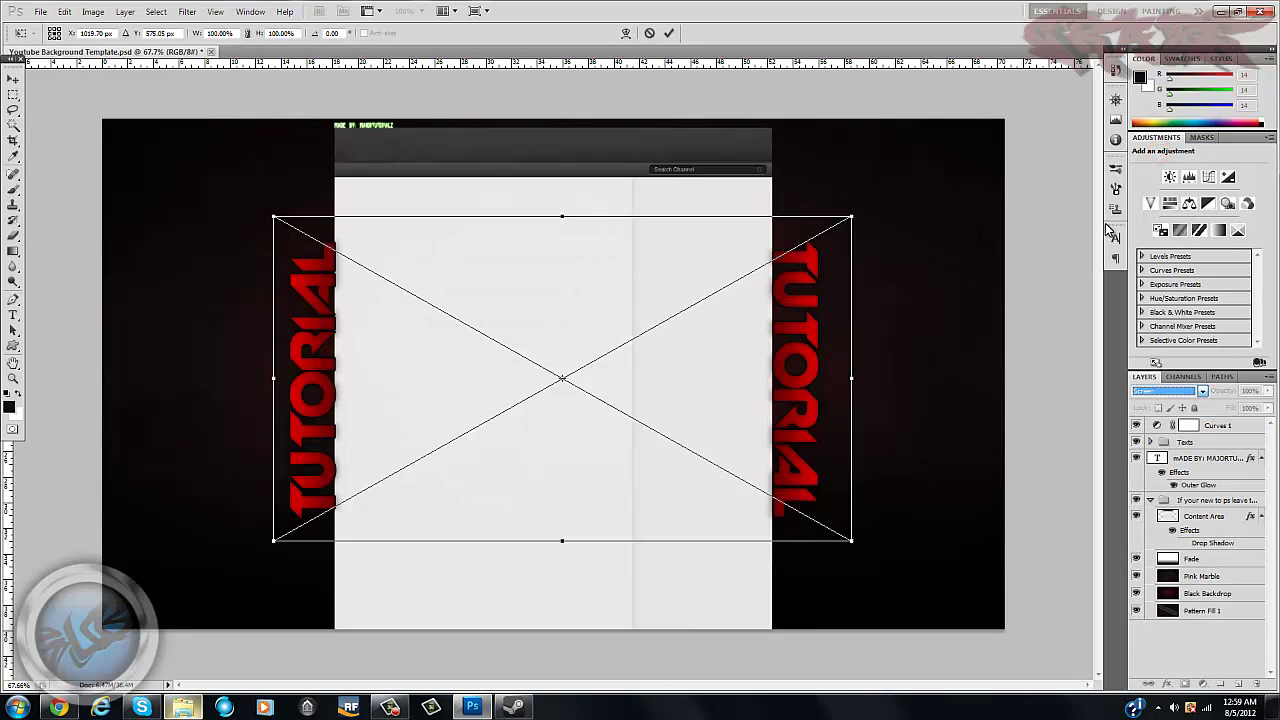
drag(692, 371, 500, 323)
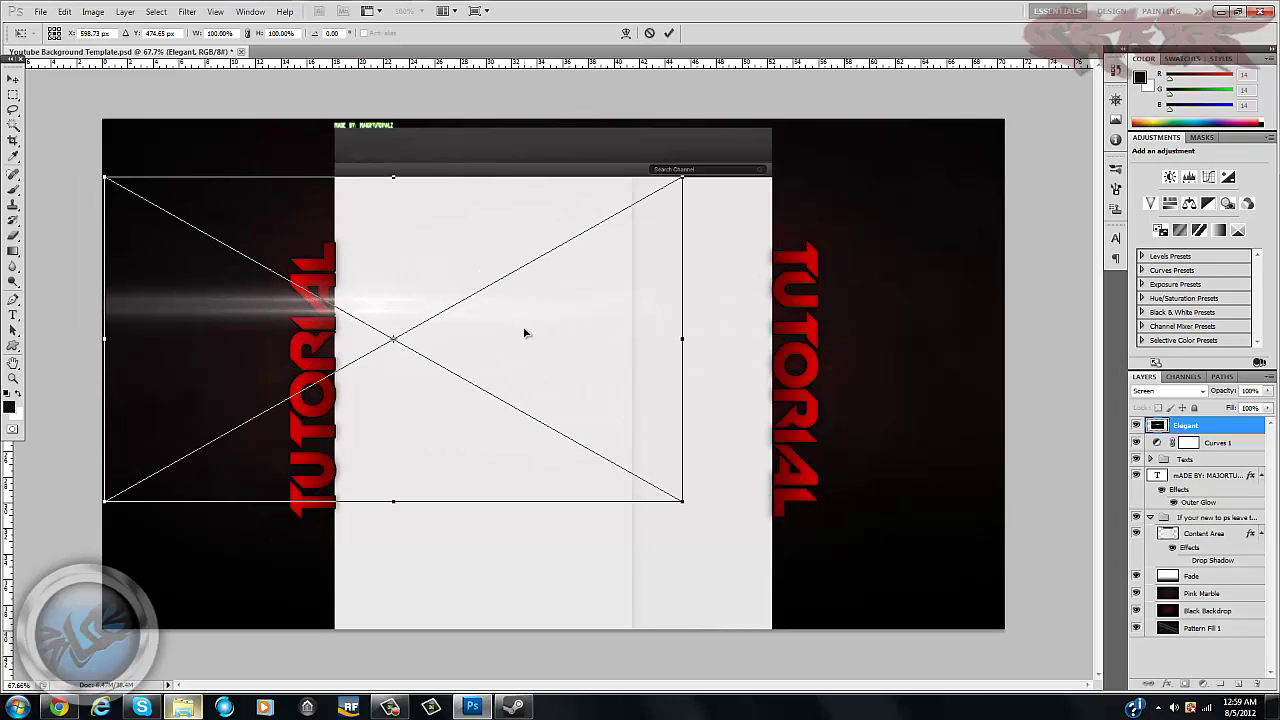
drag(565, 328, 580, 357)
drag(626, 280, 623, 264)
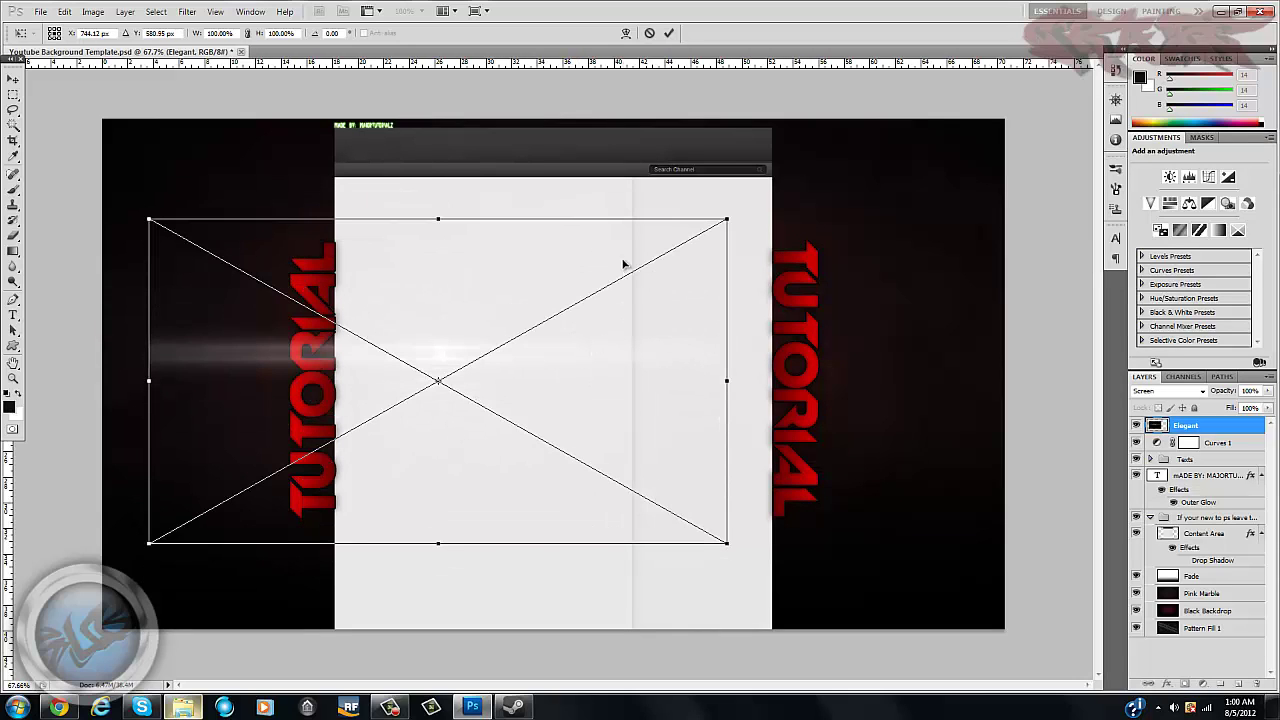
- Set the Elegant flare's blend mode back to Normal and commit its placement
click(1203, 391)
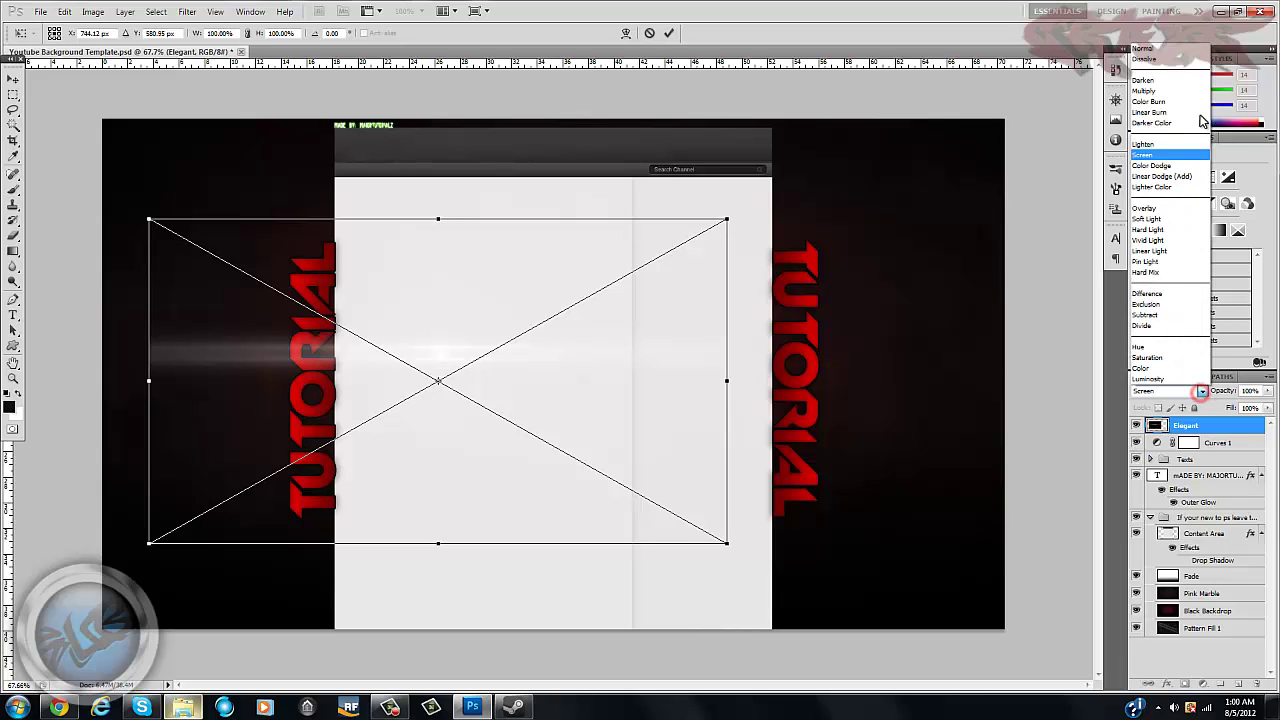
click(1160, 45)
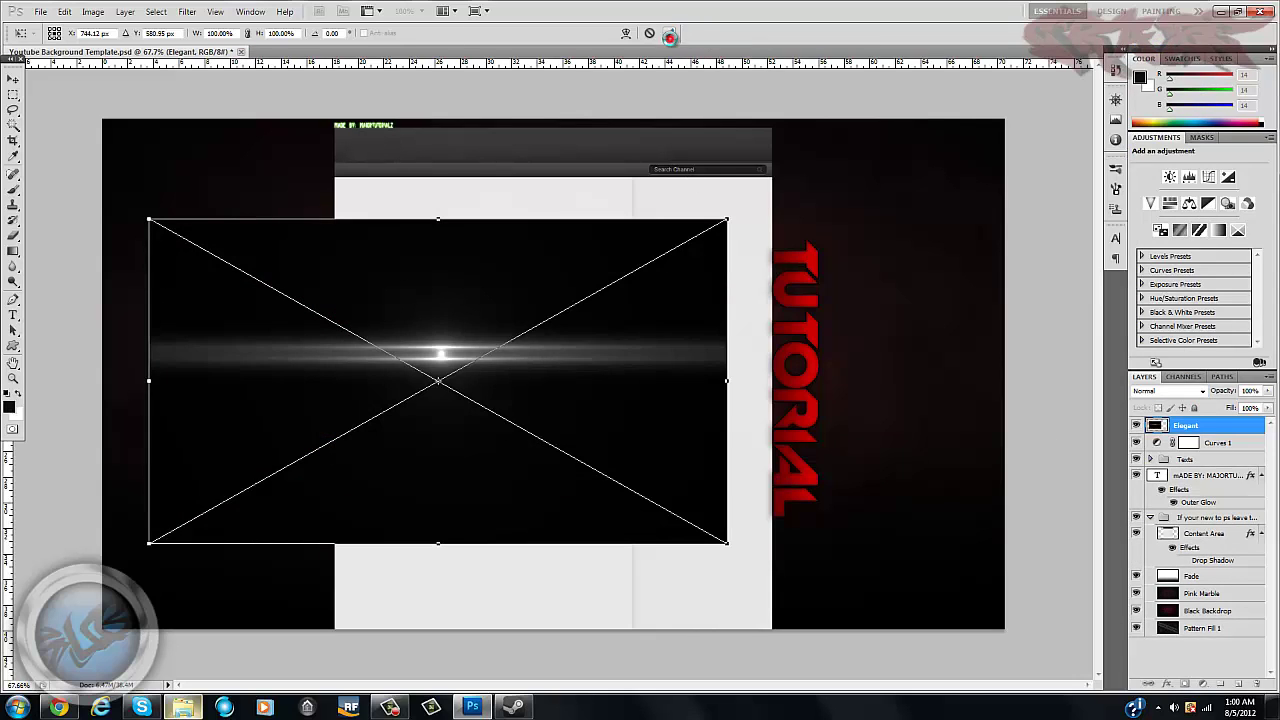
click(669, 33)
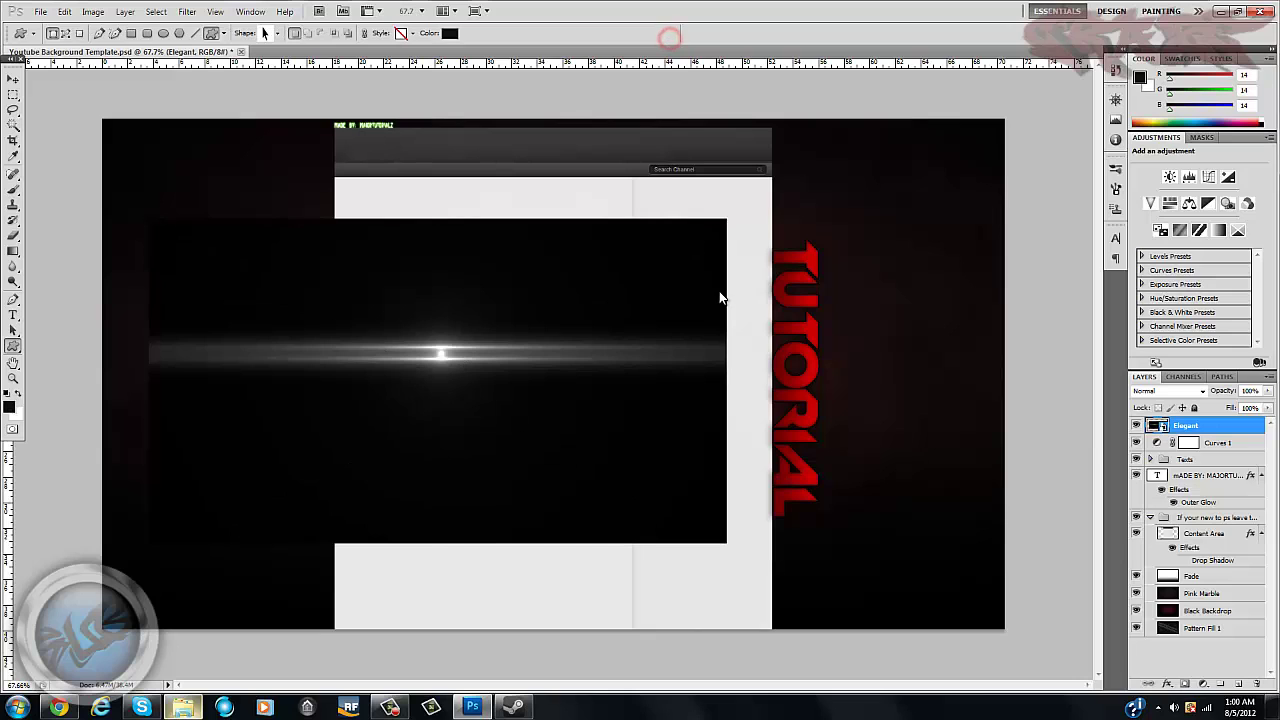
- Try the black This Layer slider under Blend If in the Elegant layer's blending options and return it to 0
double_click(1247, 428)
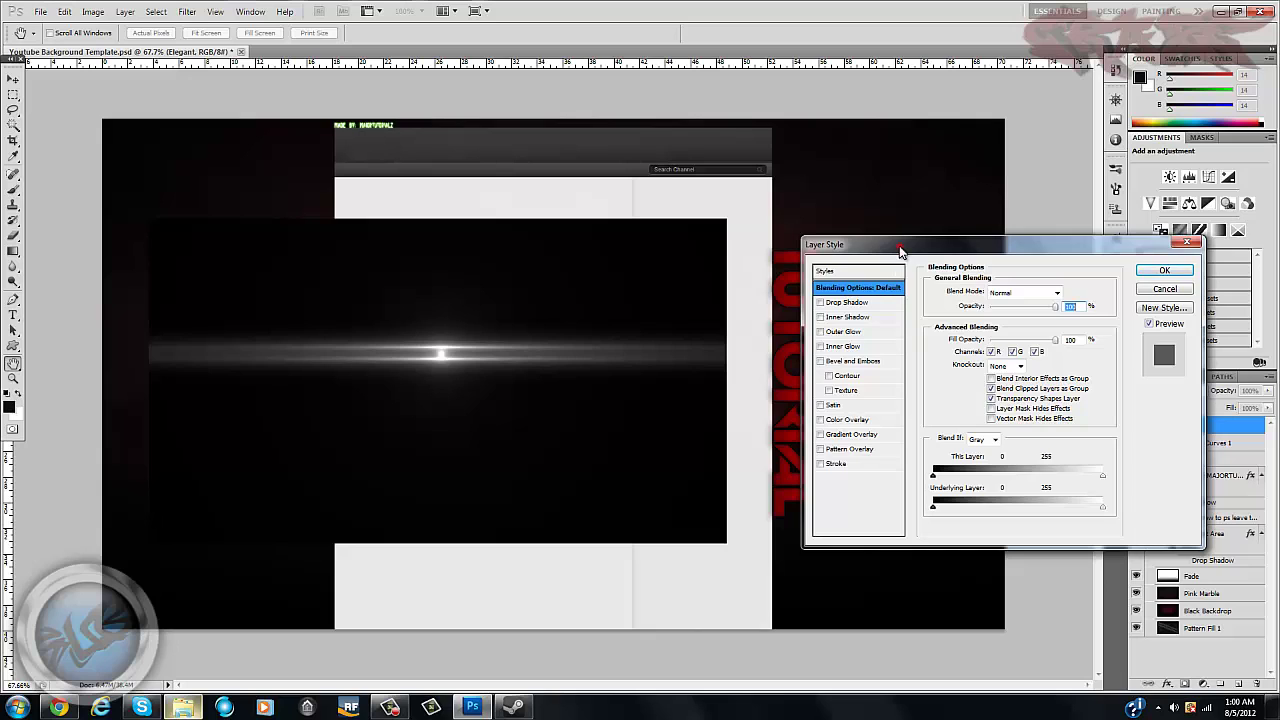
mouse_move(900, 252)
mouse_down()
mouse_move(874, 236)
mouse_move(887, 245)
mouse_up()
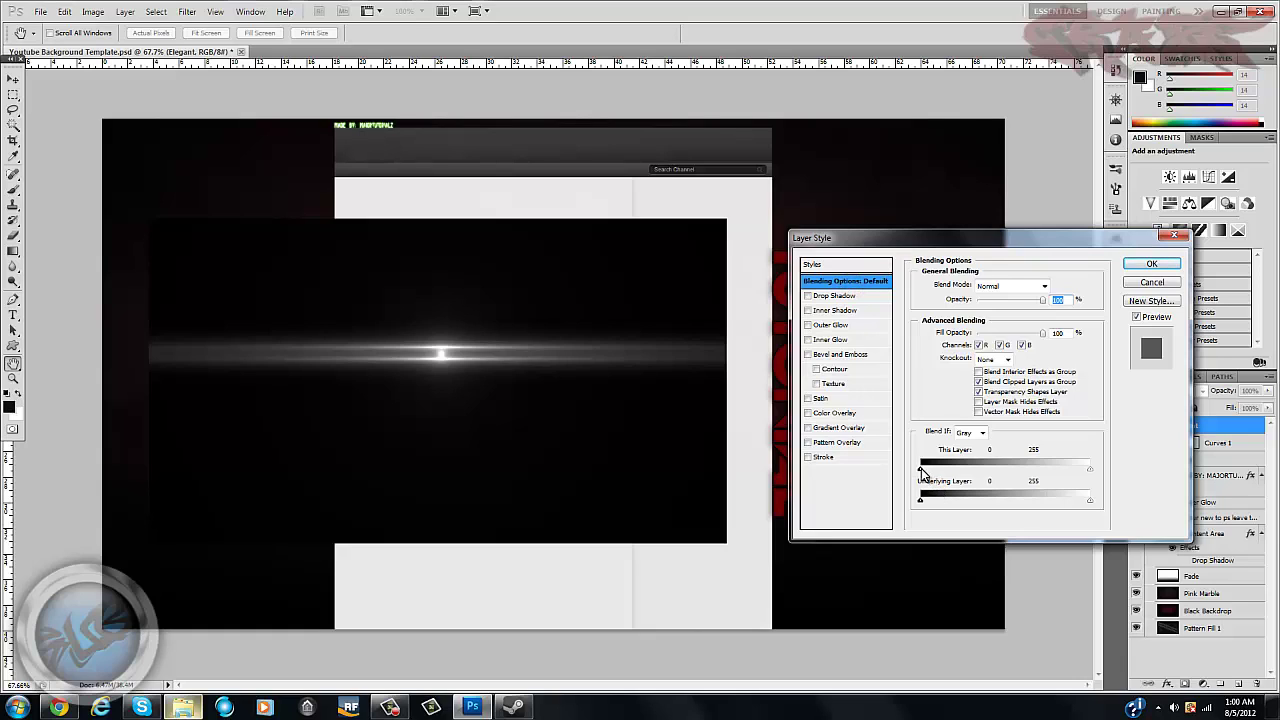
mouse_move(921, 470)
mouse_down()
mouse_move(977, 487)
mouse_move(913, 486)
mouse_move(933, 503)
mouse_move(974, 503)
mouse_move(849, 500)
mouse_up()
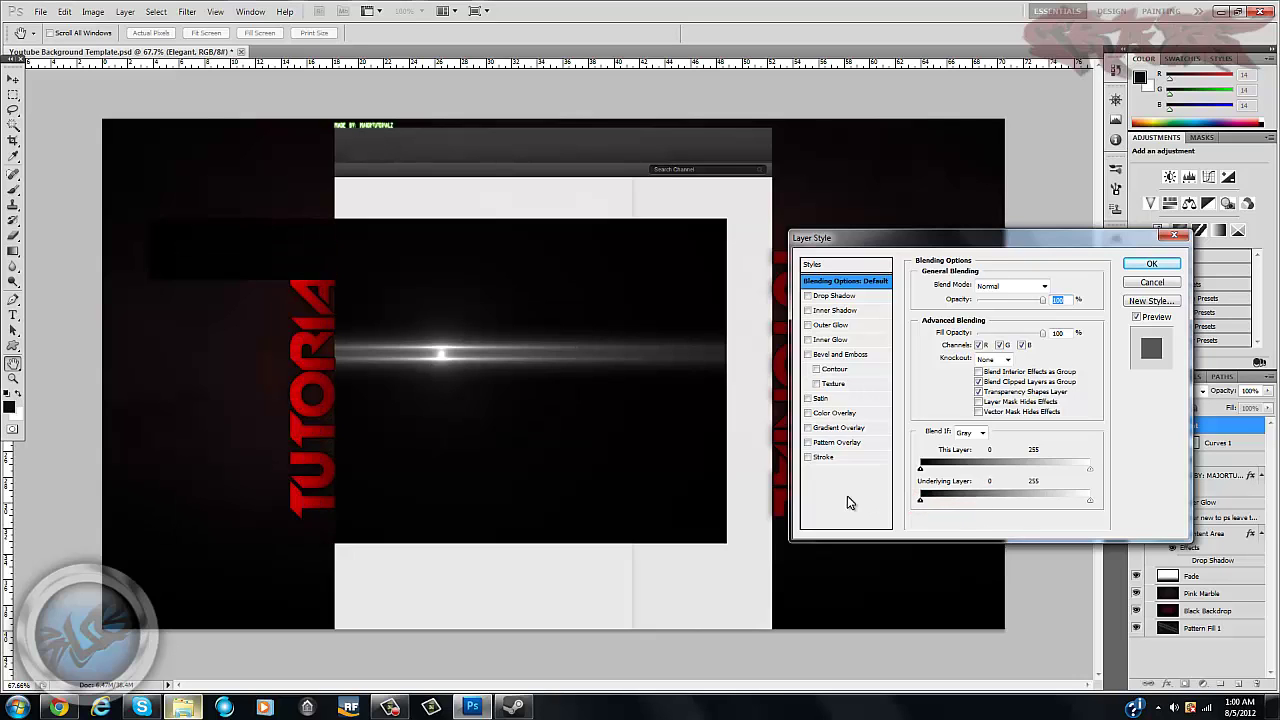
click(1149, 264)
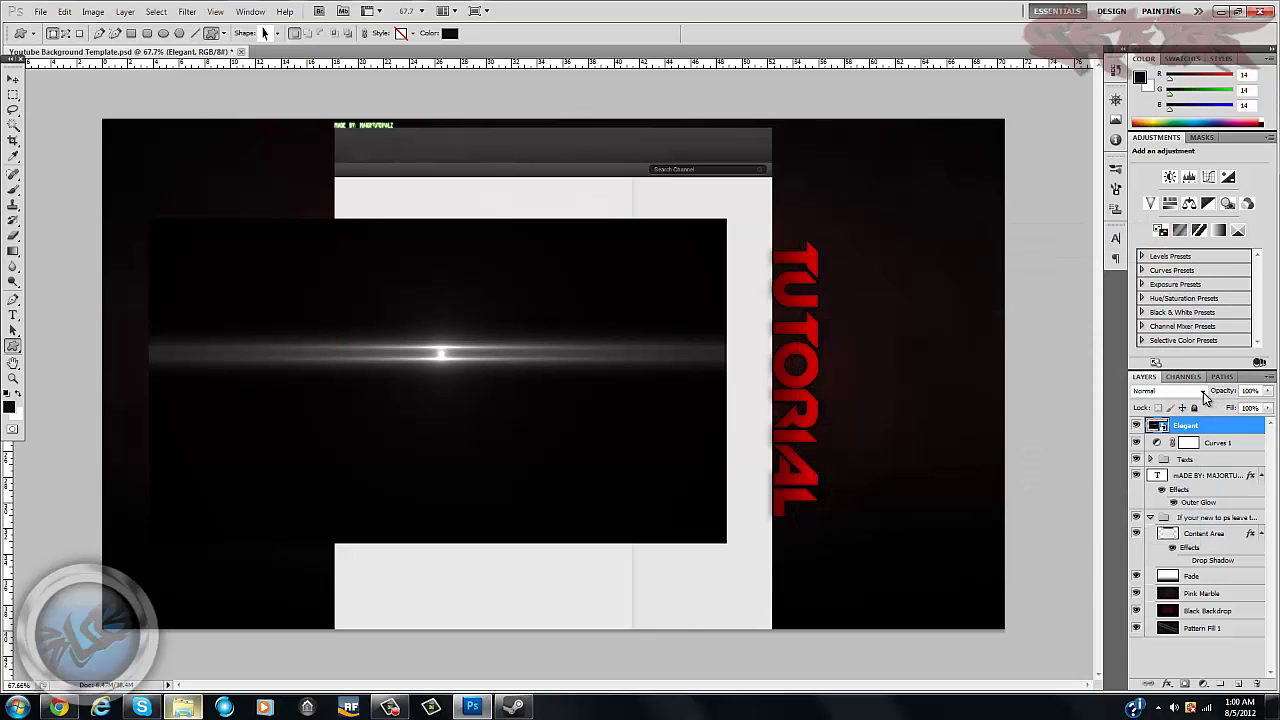
- Try Screen, Linear Dodge (Add), Lighter Color and Overlay as the Elegant layer's blend mode and settle on Screen
click(1203, 392)
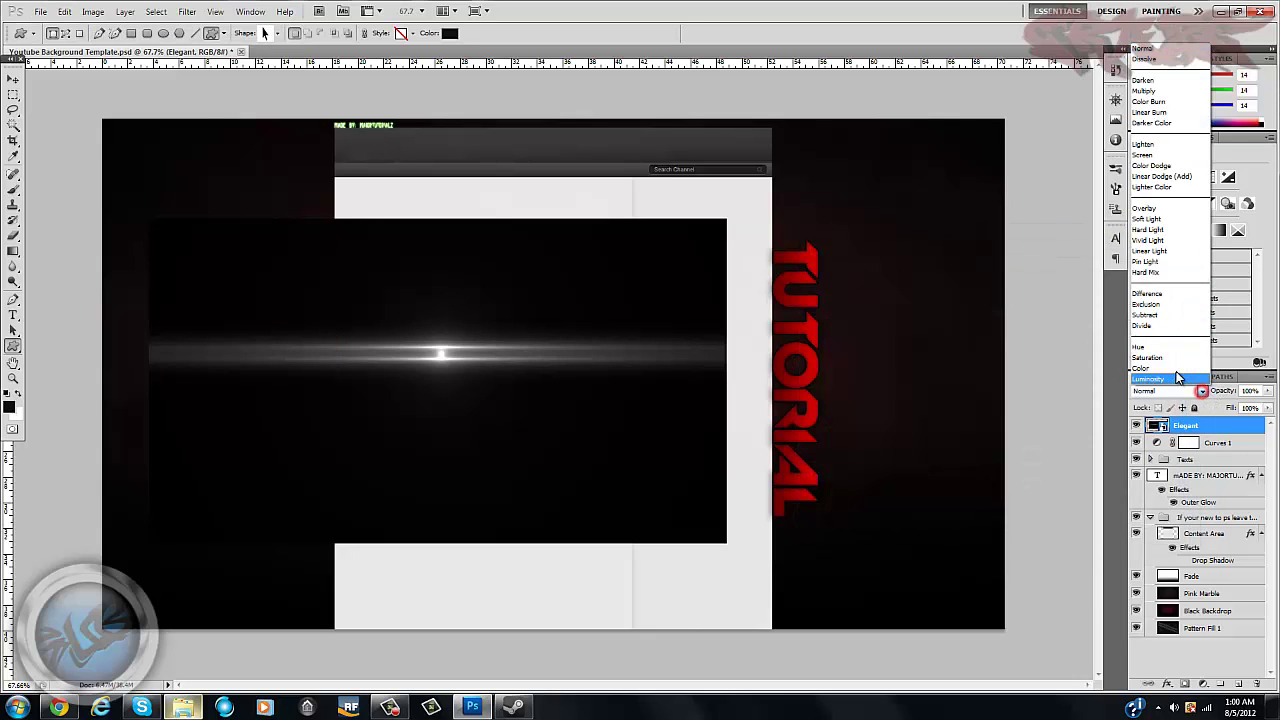
click(1166, 158)
key(Down)
key(Down)
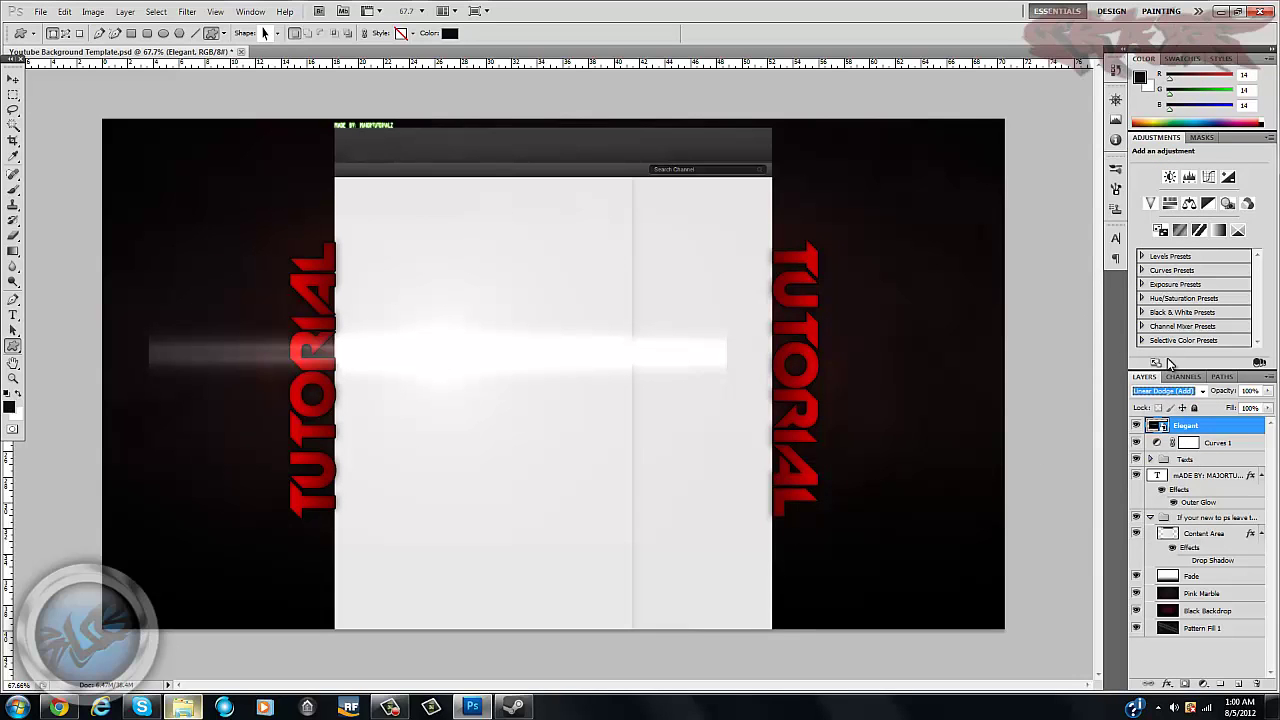
key(Down)
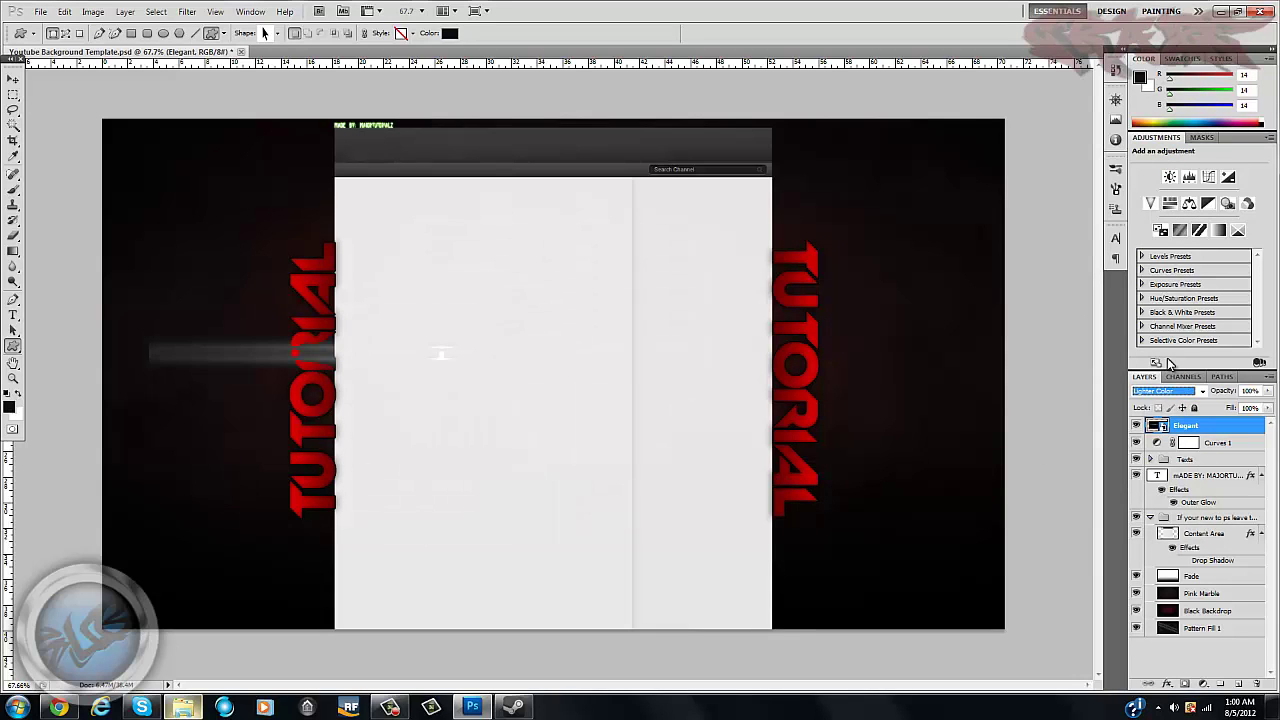
click(1178, 391)
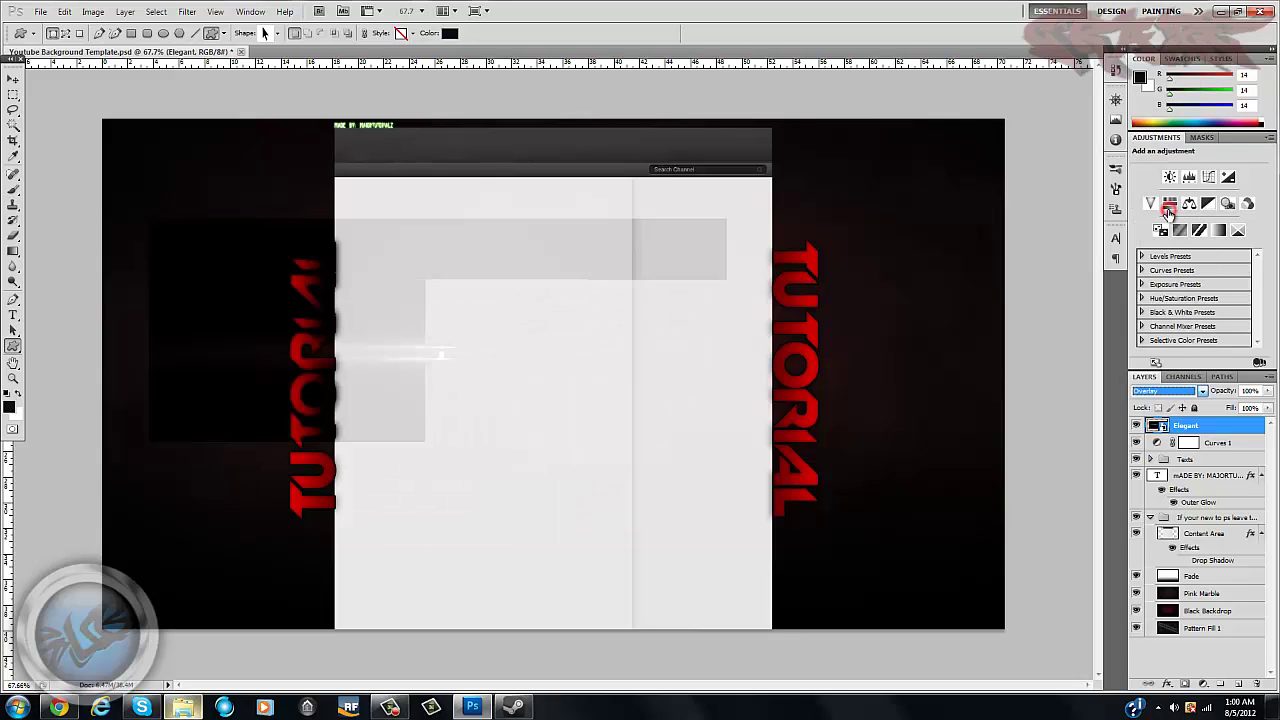
click(1148, 208)
click(1165, 390)
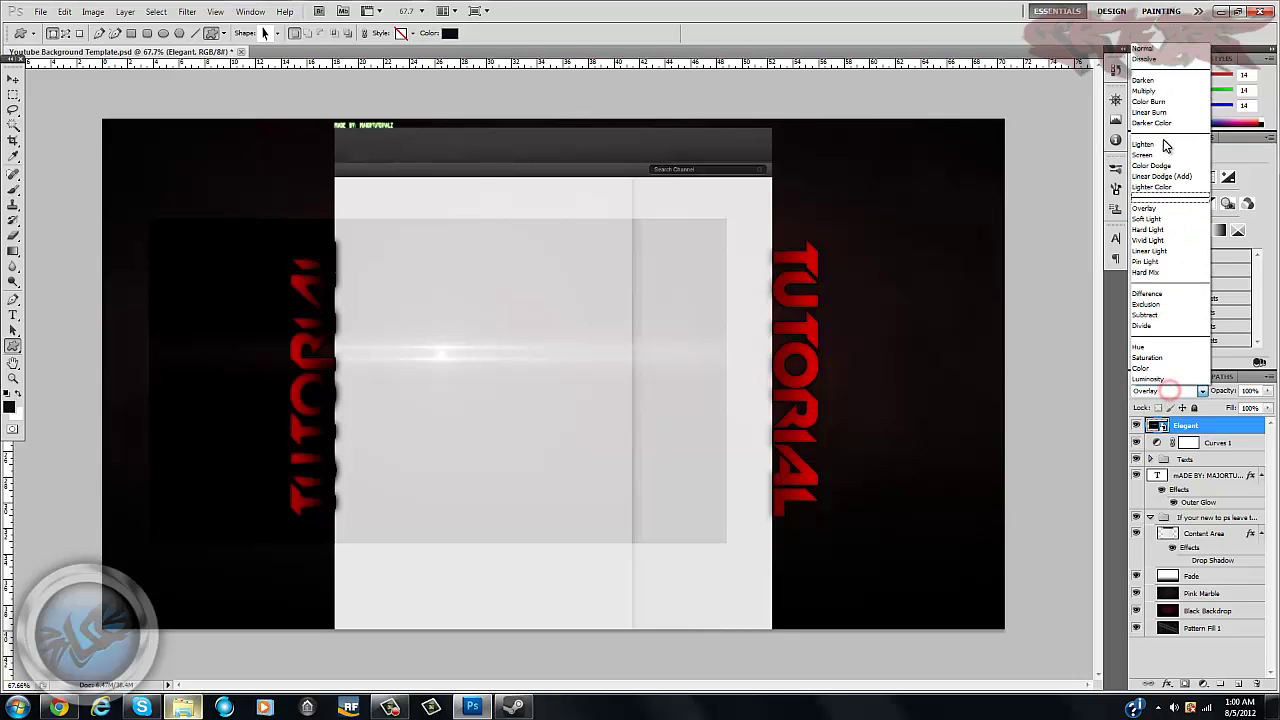
click(1166, 156)
click(1202, 425)
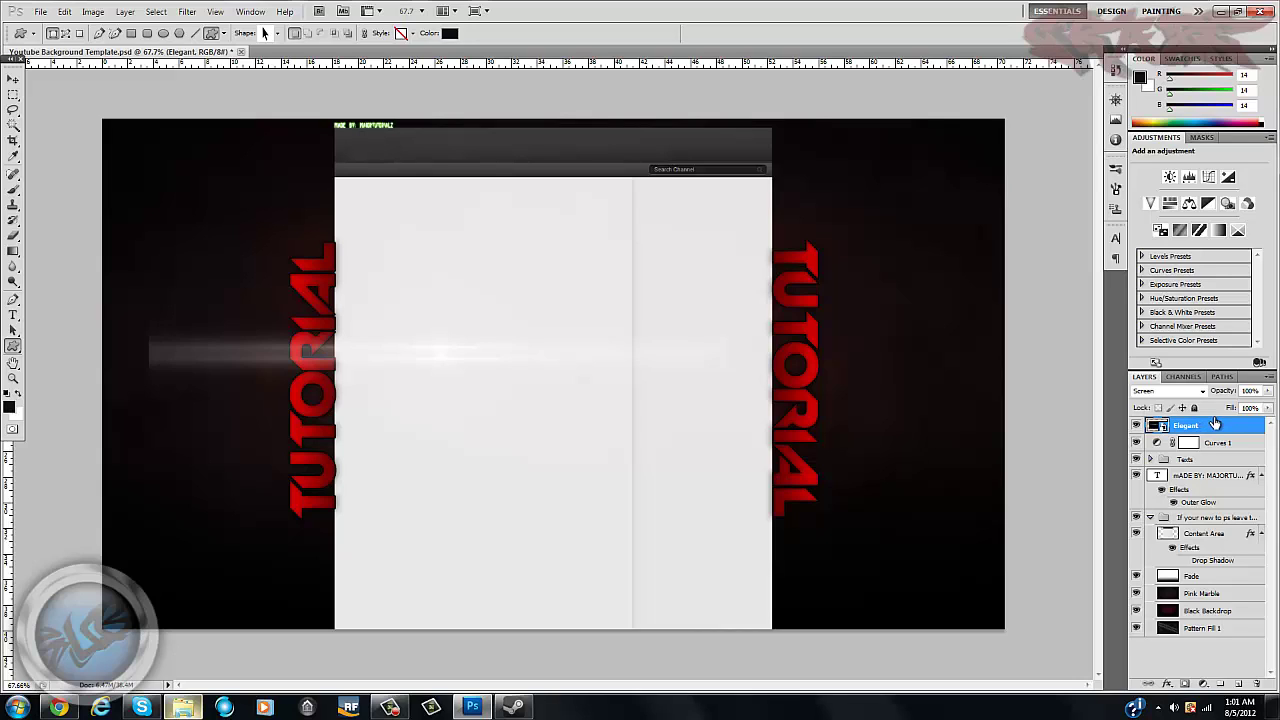
- Rotate the Elegant flare 90° counterclockwise and align its vertical streak with the left edge of the white content area
key(ctrl+t)
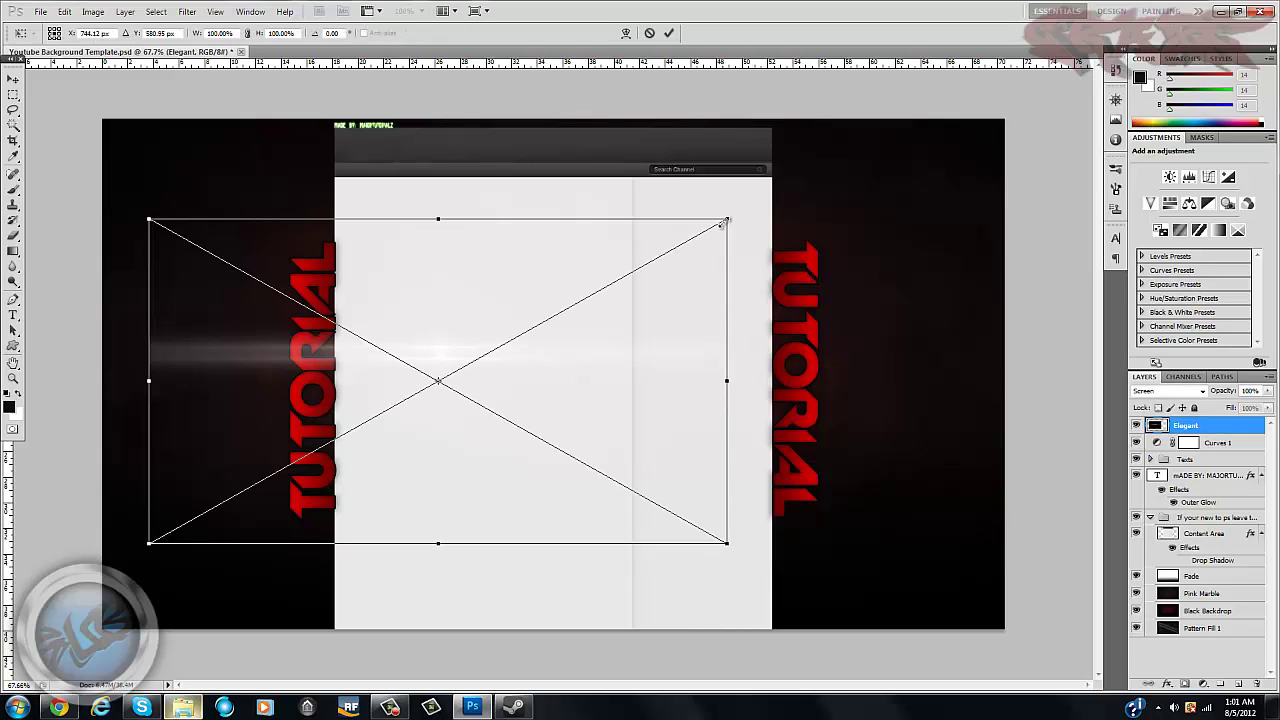
right_click(703, 333)
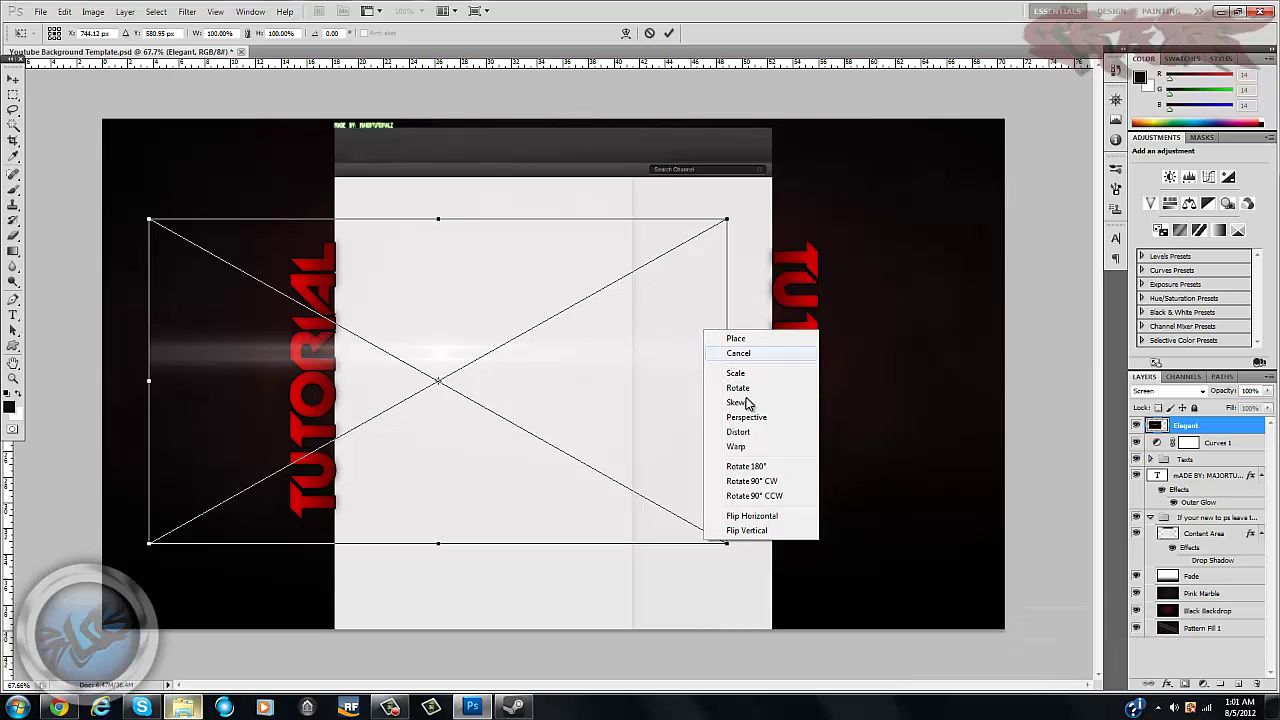
click(768, 497)
drag(549, 360, 477, 368)
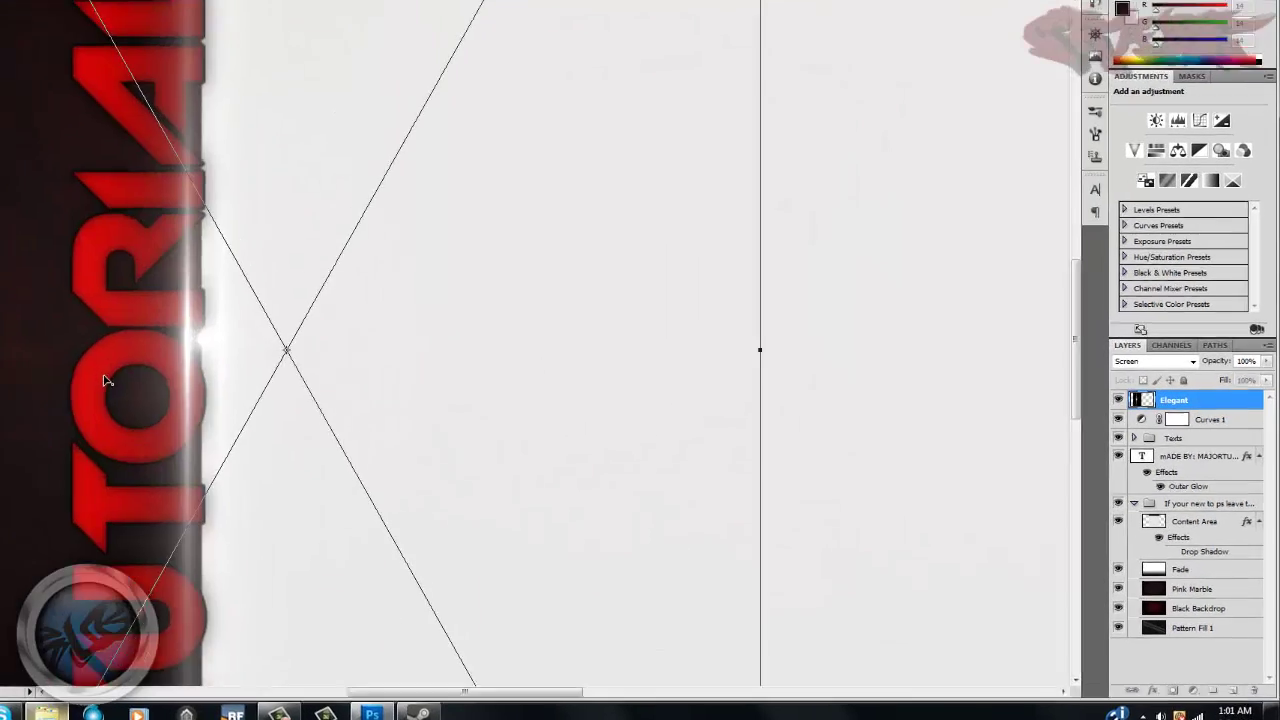
drag(81, 305, 109, 298)
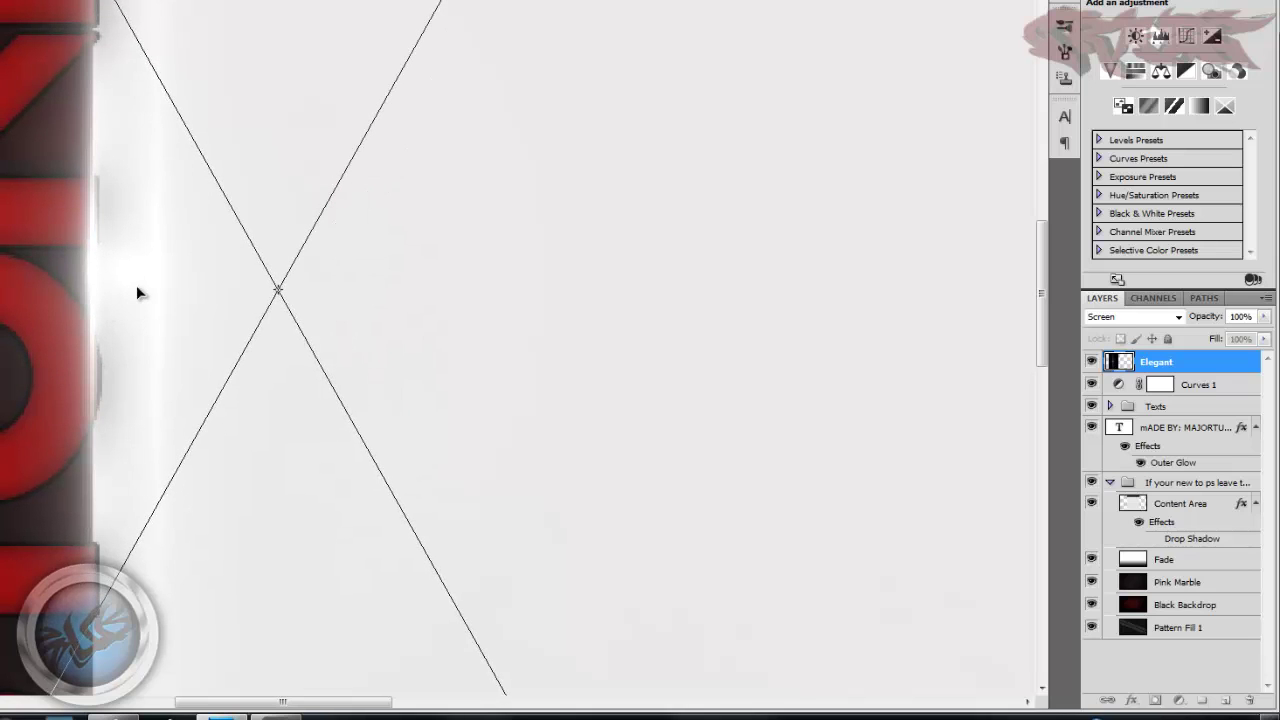
key(Return)
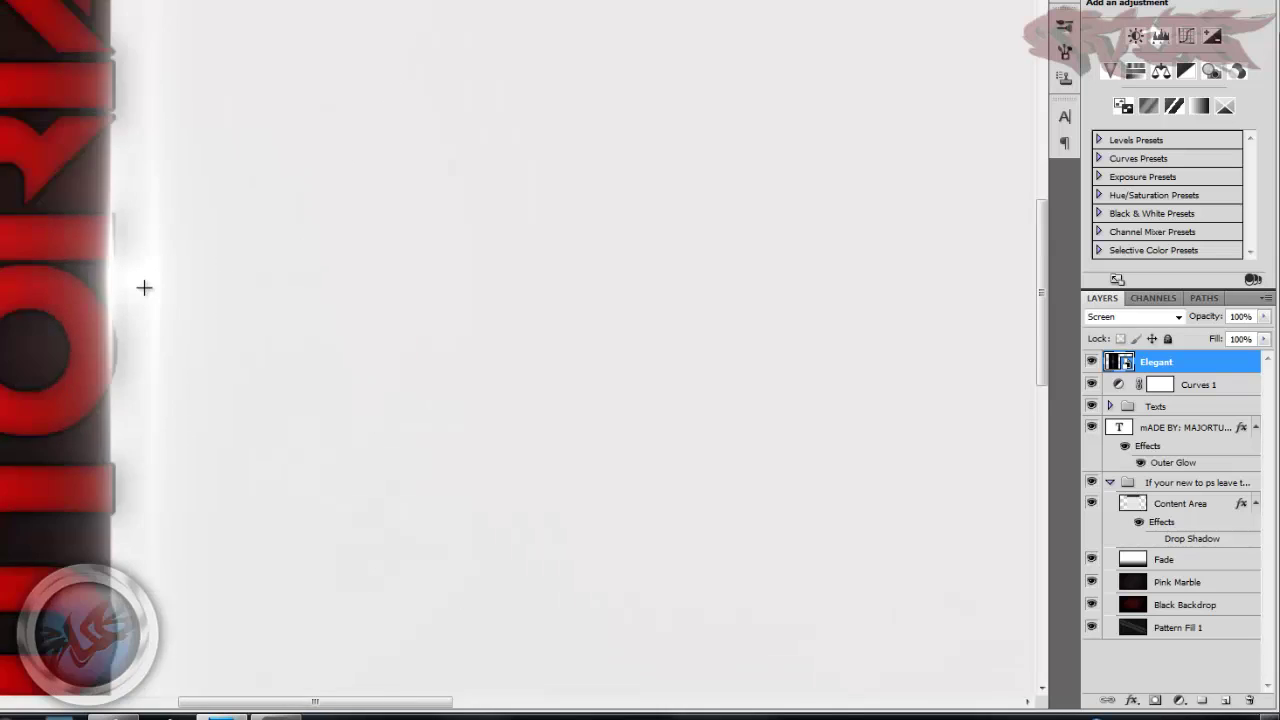
- Move the Elegant layer below Fade, directly above Pink Marble, and rasterize it
scroll(154, 277, down, 4)
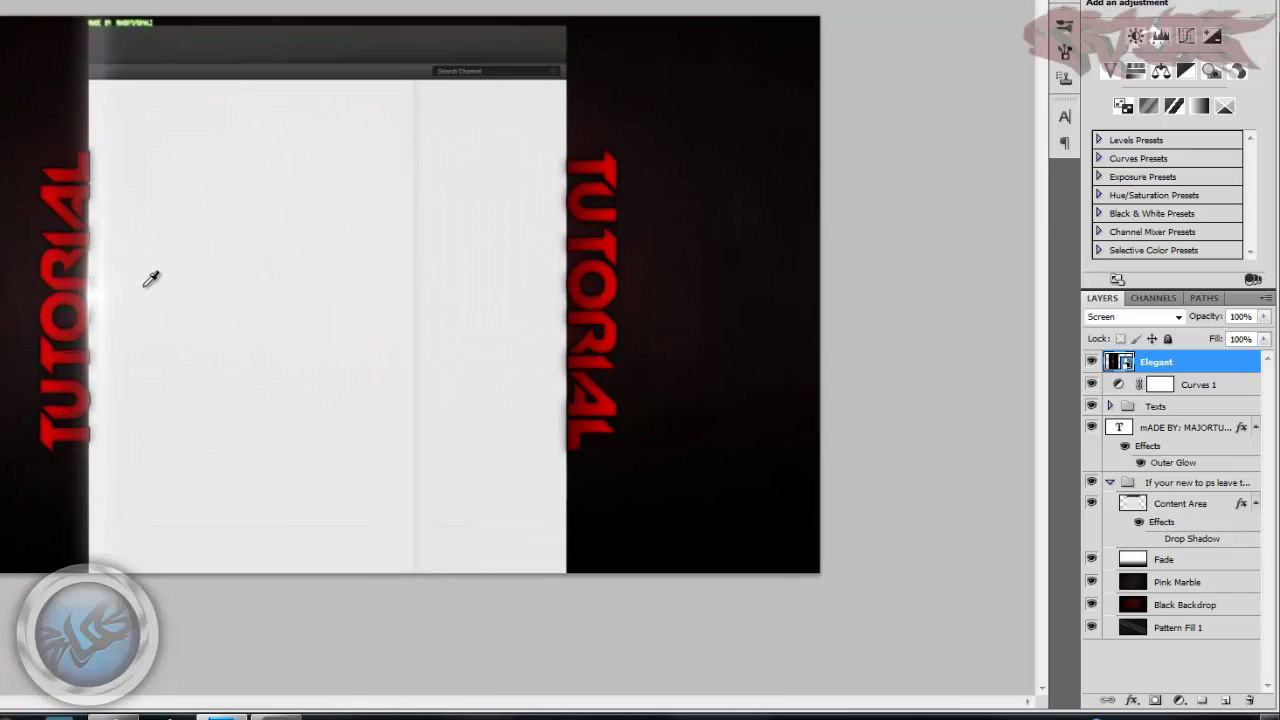
scroll(151, 279, up, 2)
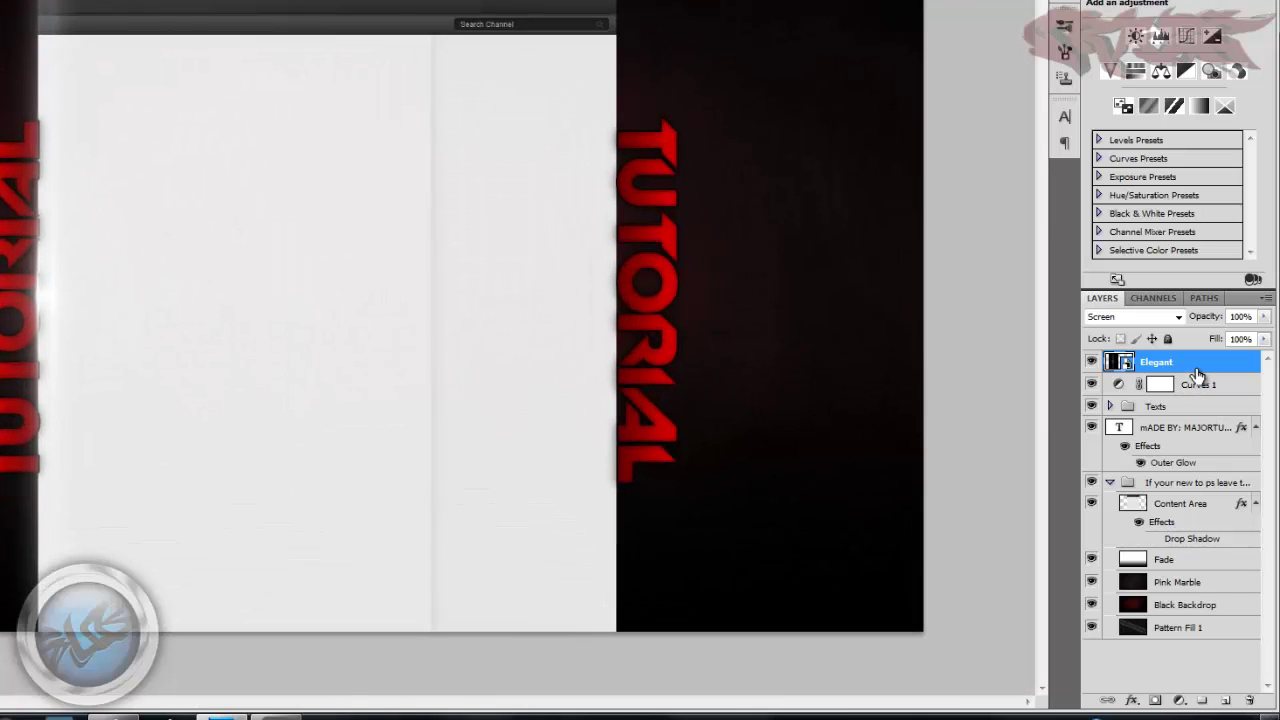
drag(1197, 373, 1185, 583)
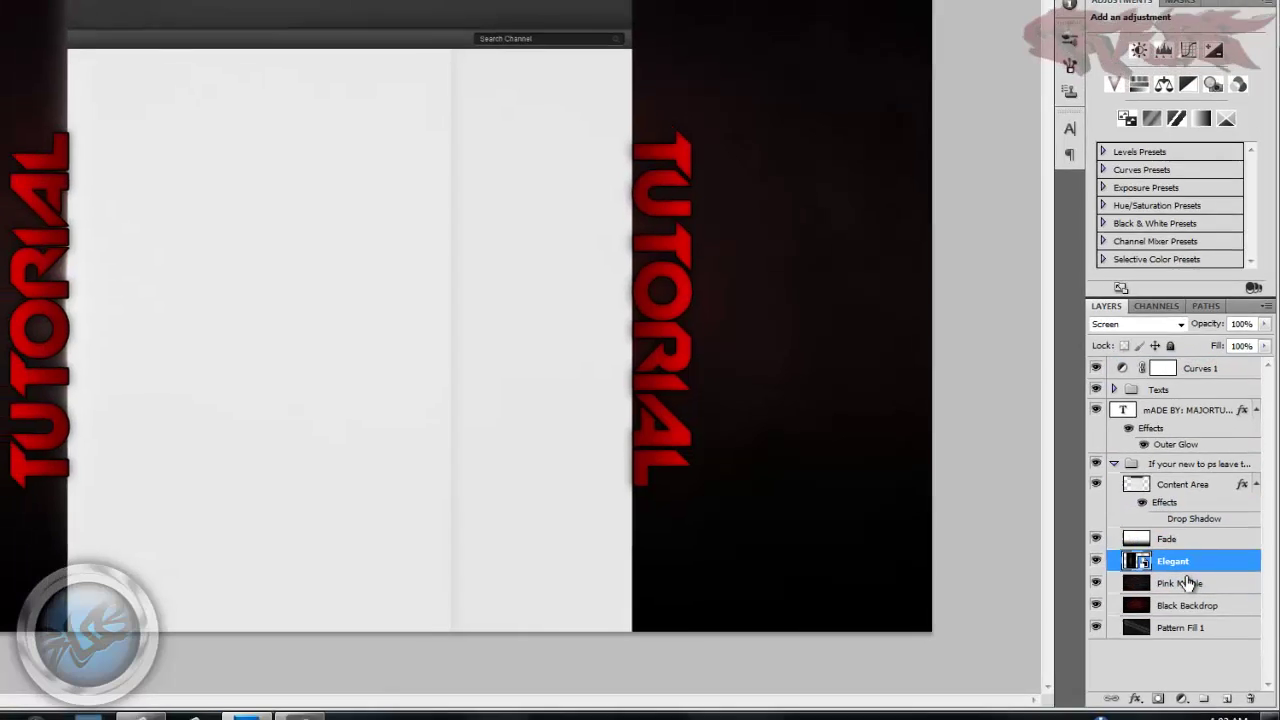
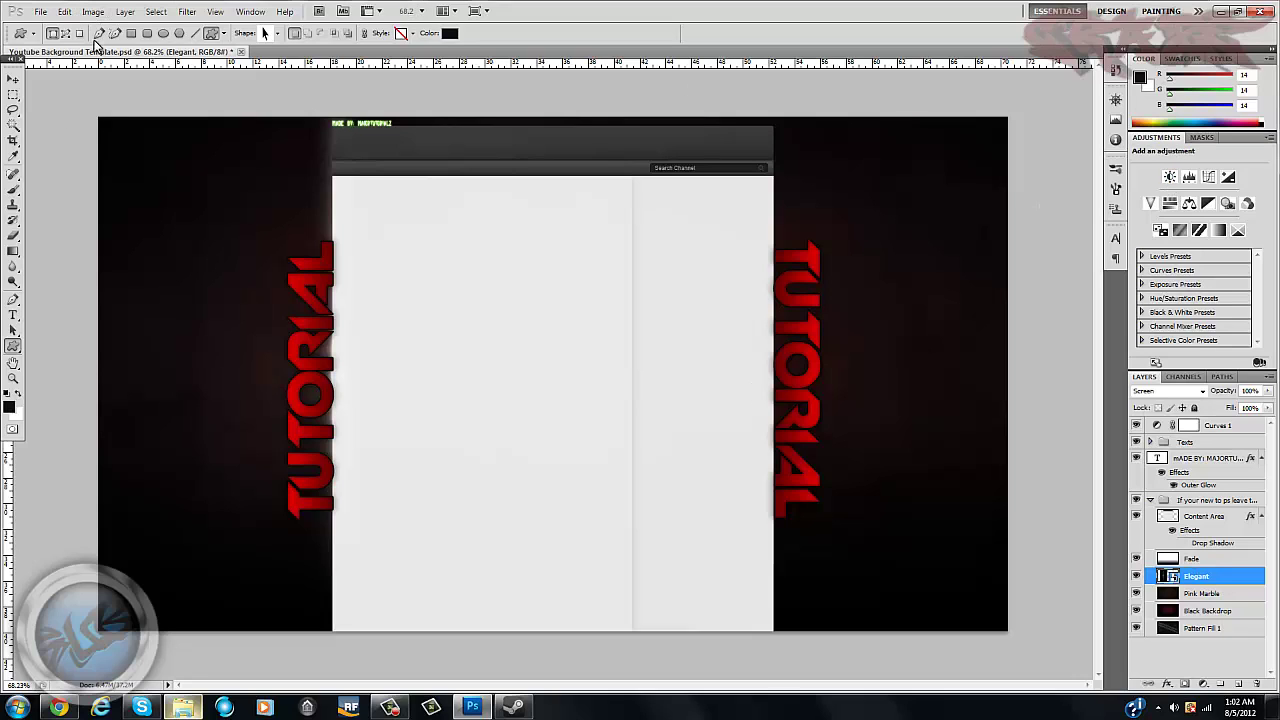
right_click(1238, 580)
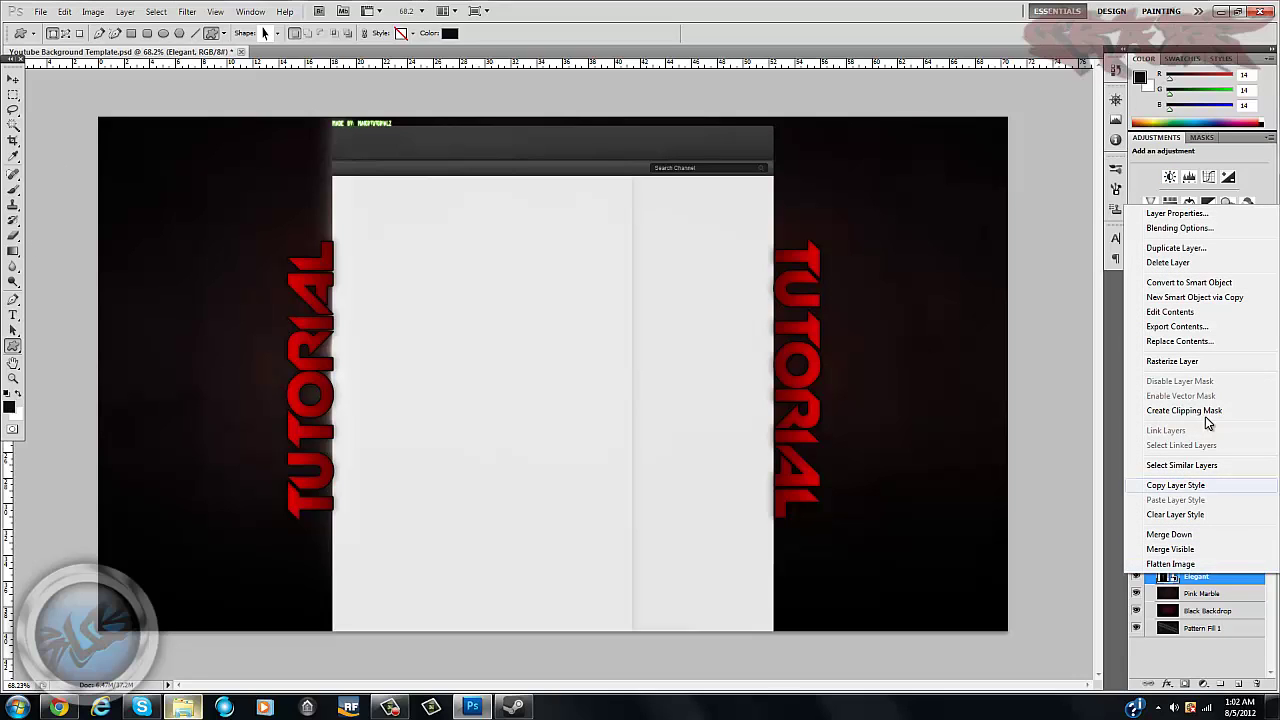
click(1205, 364)
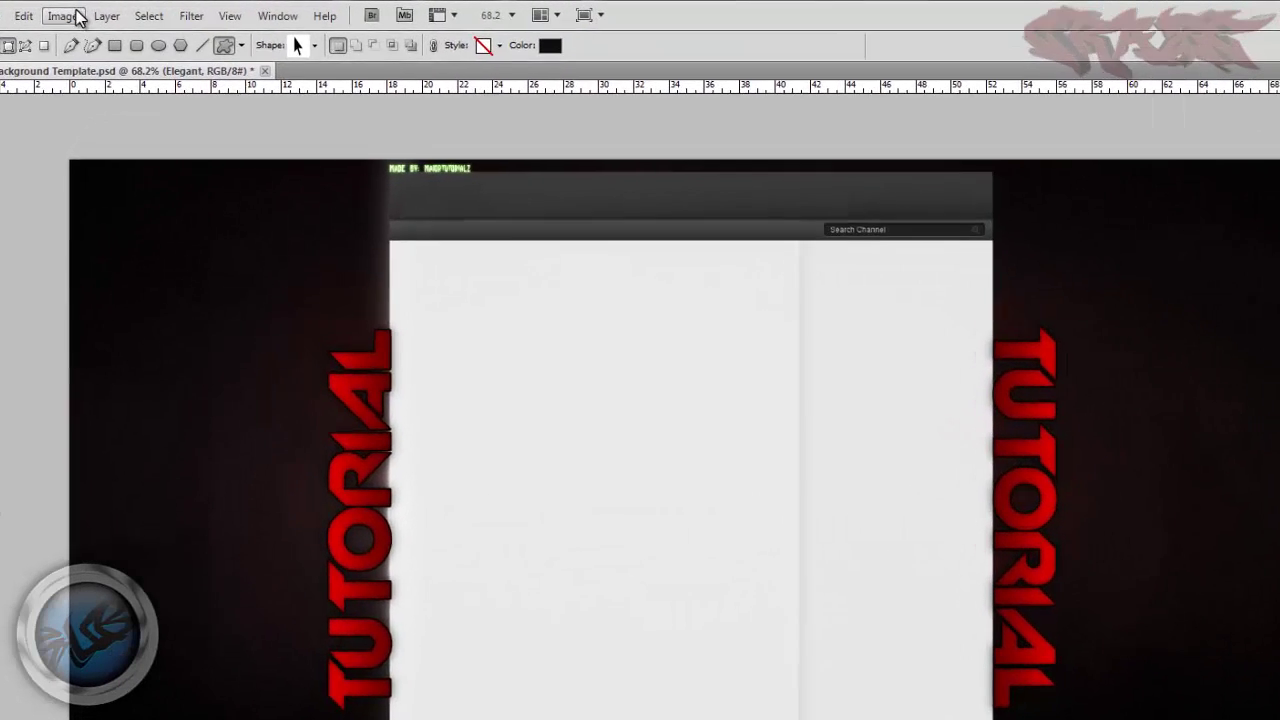
- Colorize the Elegant layer through Hue/Saturation with Hue 0 and Saturation 31
click(90, 12)
mouse_move(179, 48)
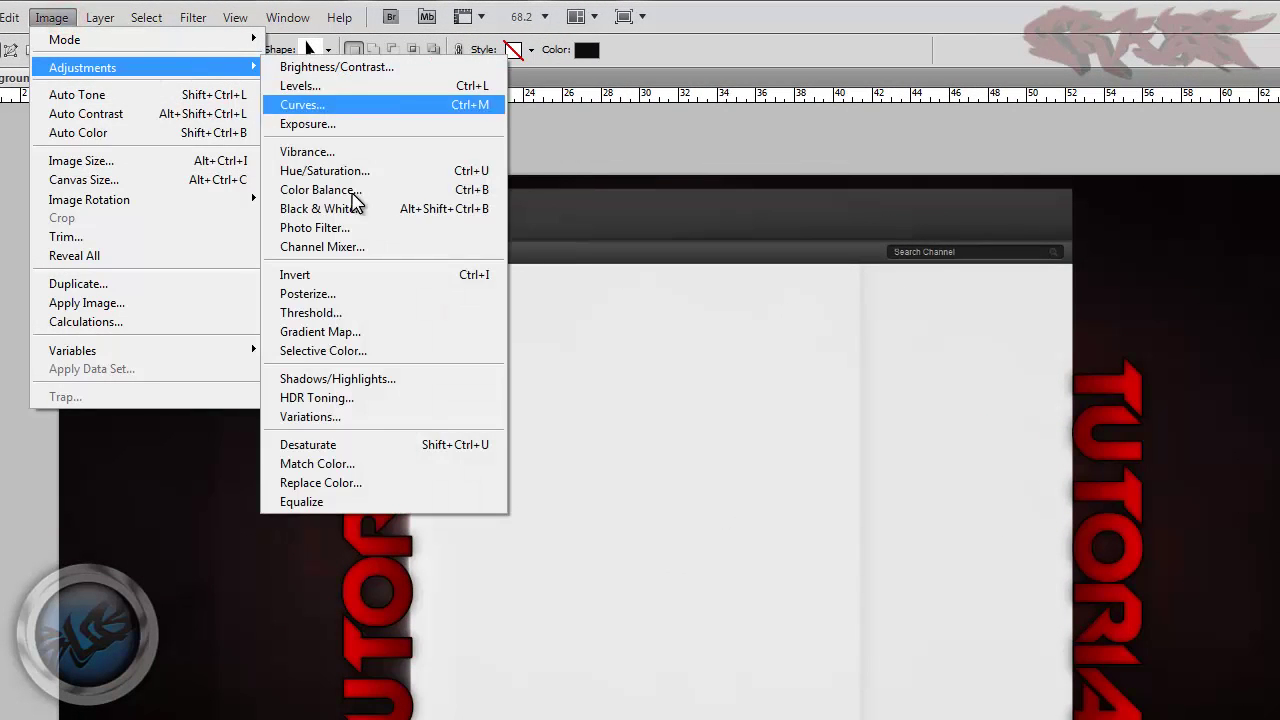
click(362, 172)
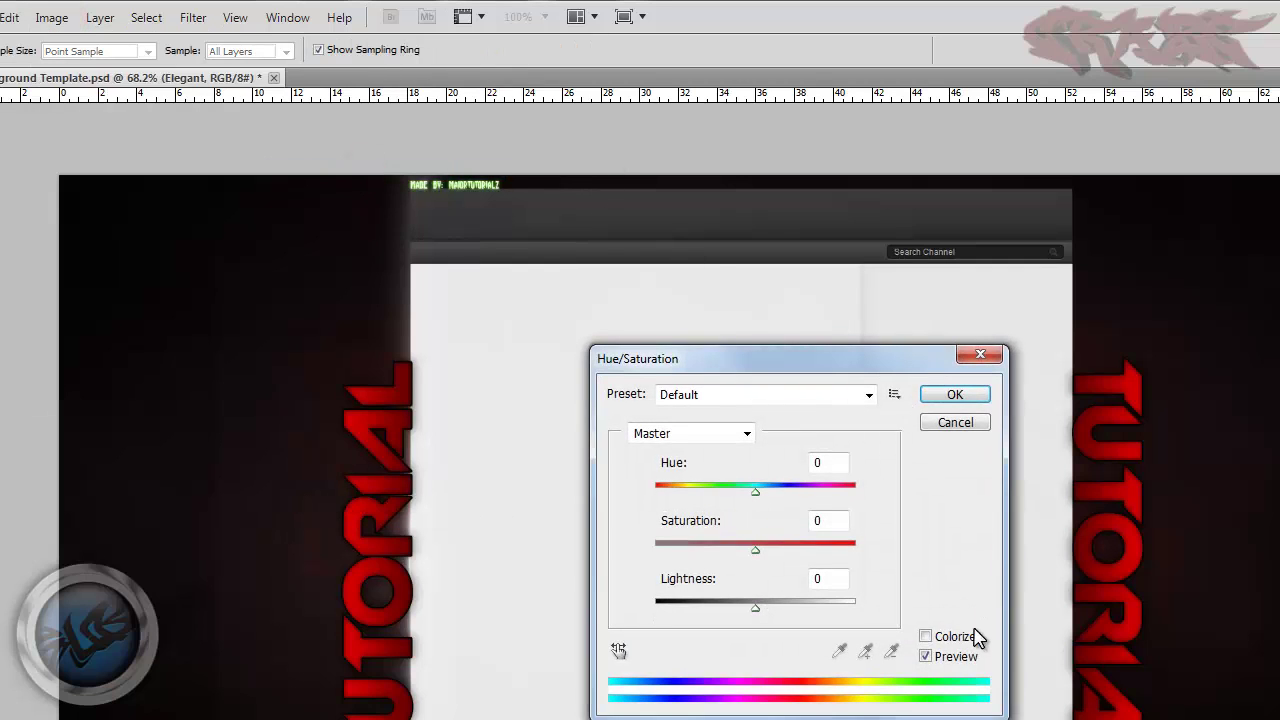
click(925, 637)
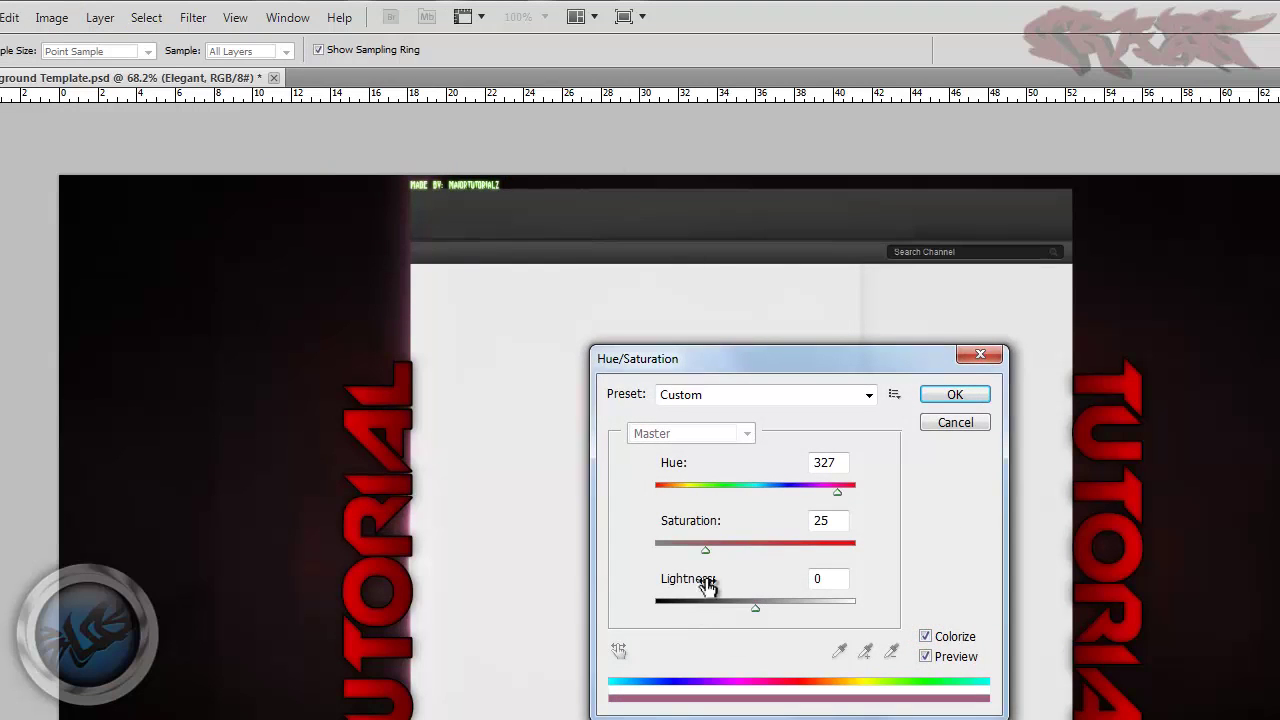
drag(840, 497, 386, 523)
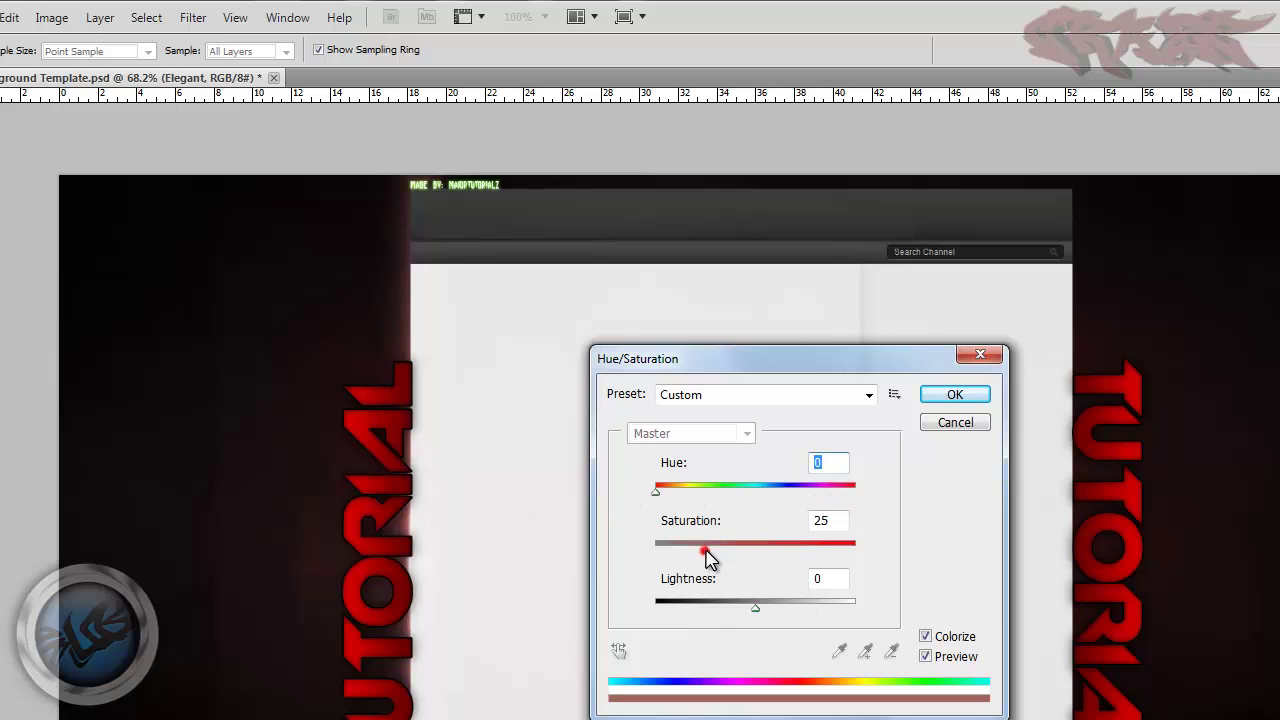
drag(705, 550, 720, 563)
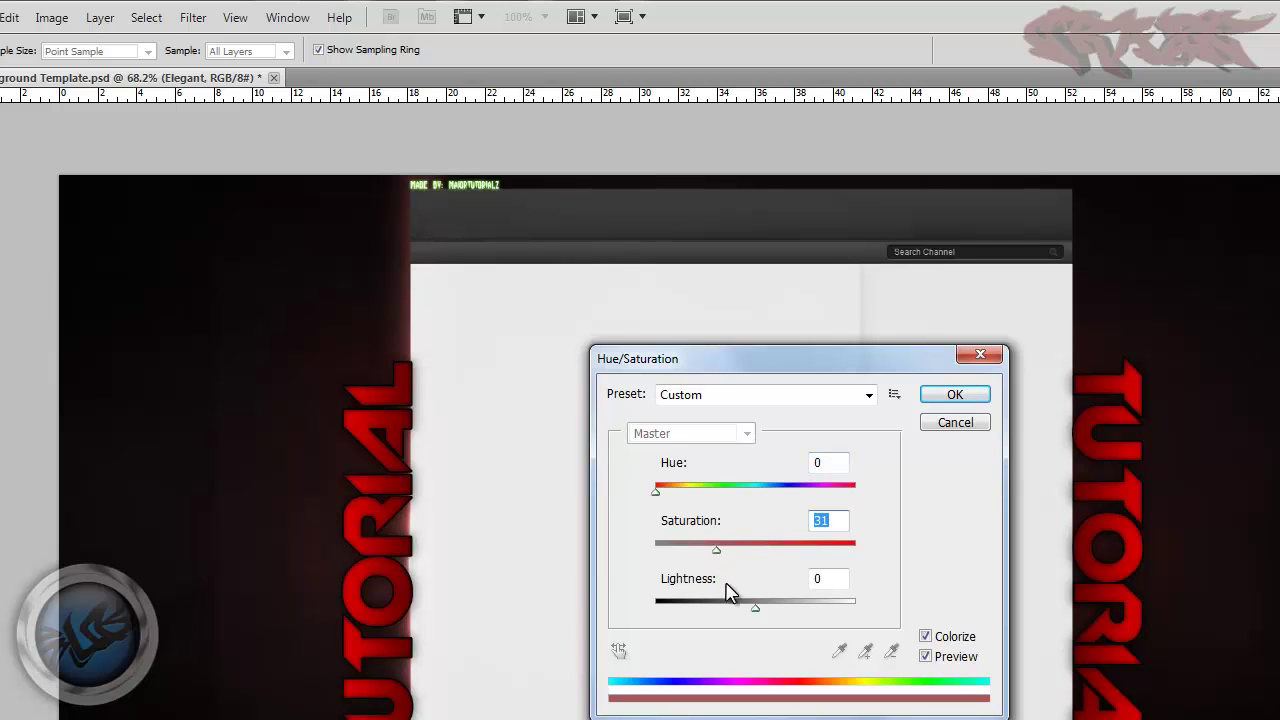
drag(757, 612, 750, 617)
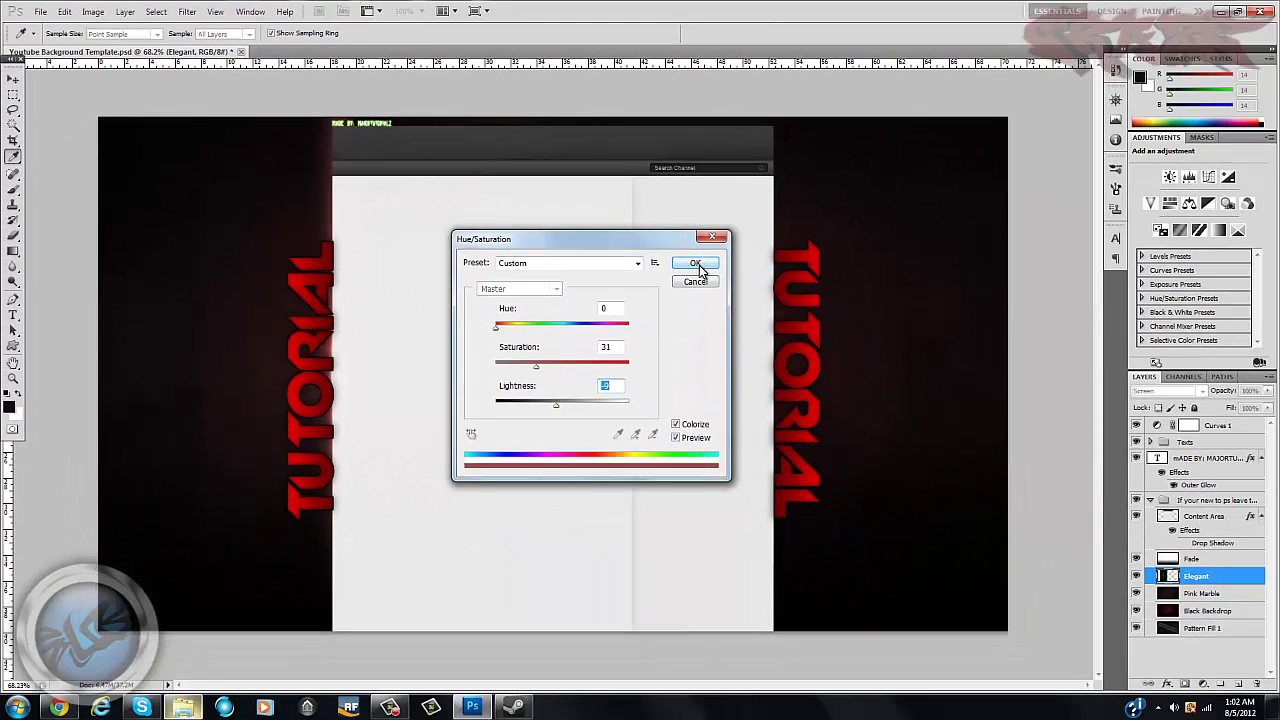
click(955, 394)
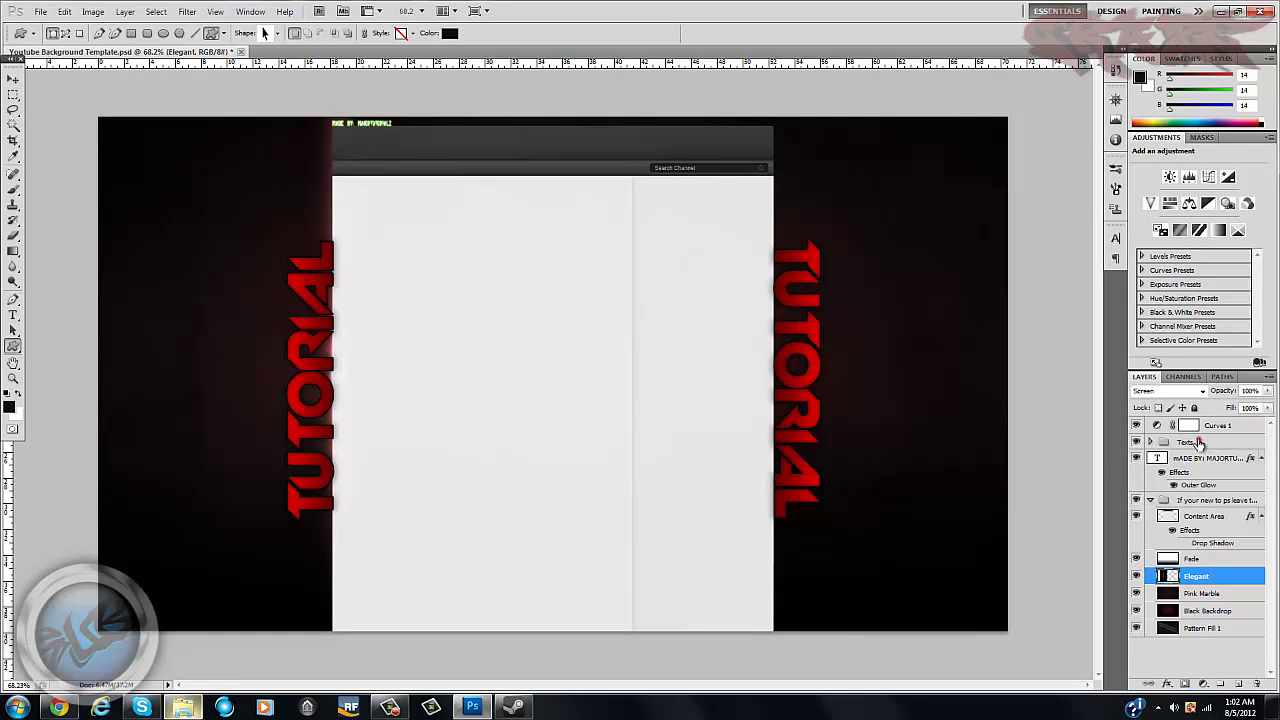
- Move the Texts group below the Elegant layer, directly above Pink Marble
mouse_move(1188, 556)
mouse_down()
mouse_move(1190, 425)
mouse_move(1178, 565)
mouse_up()
drag(1178, 564, 1190, 585)
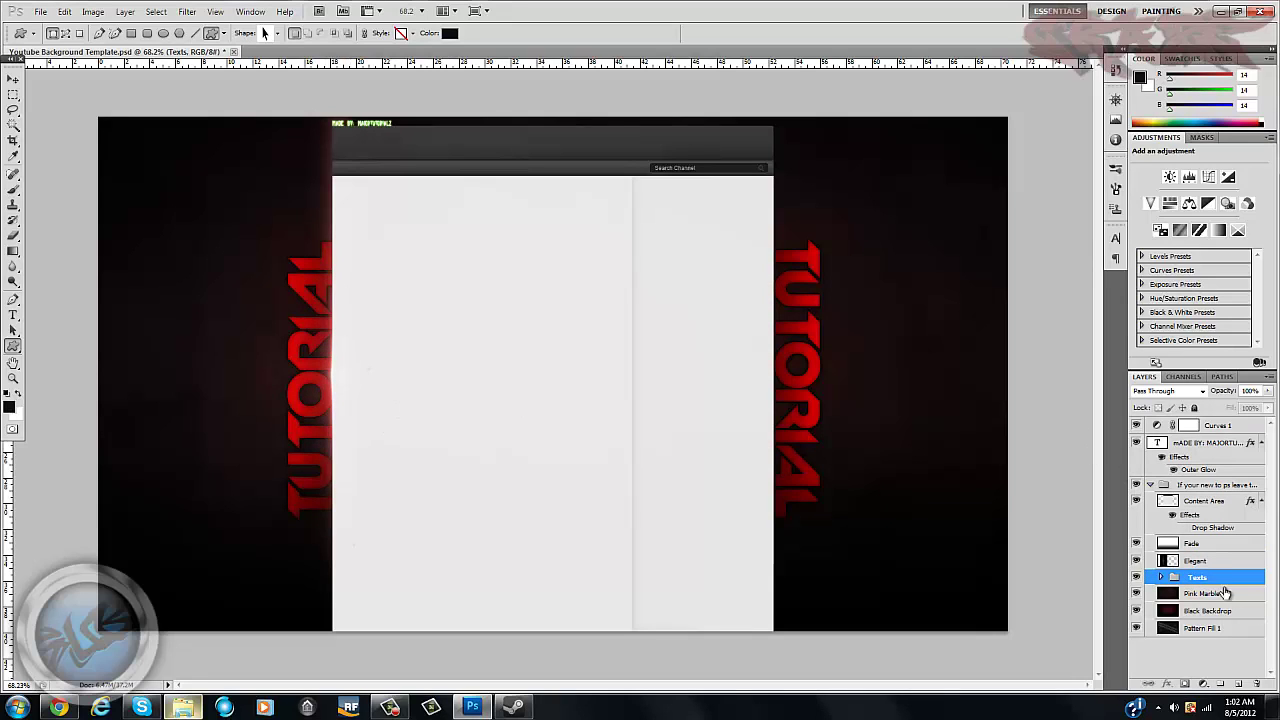
- Duplicate the Elegant layer and flip the copy horizontally with Free Transform
click(1222, 561)
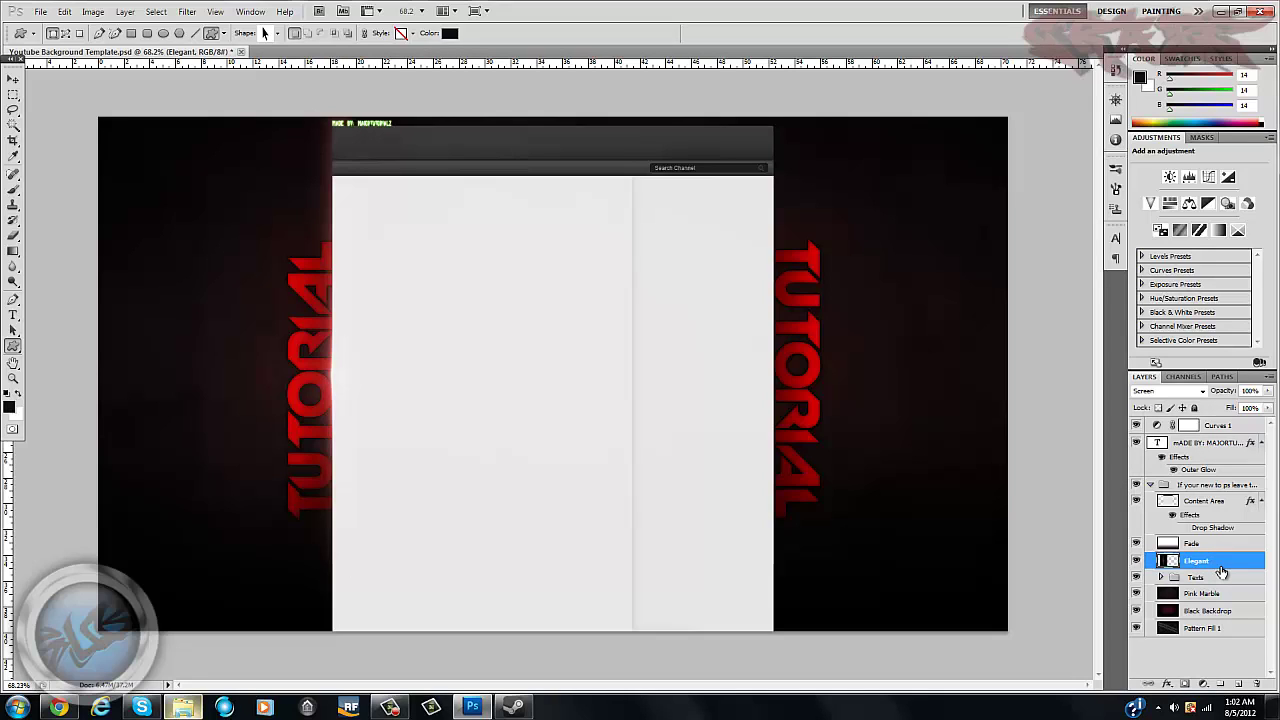
key(ctrl+j)
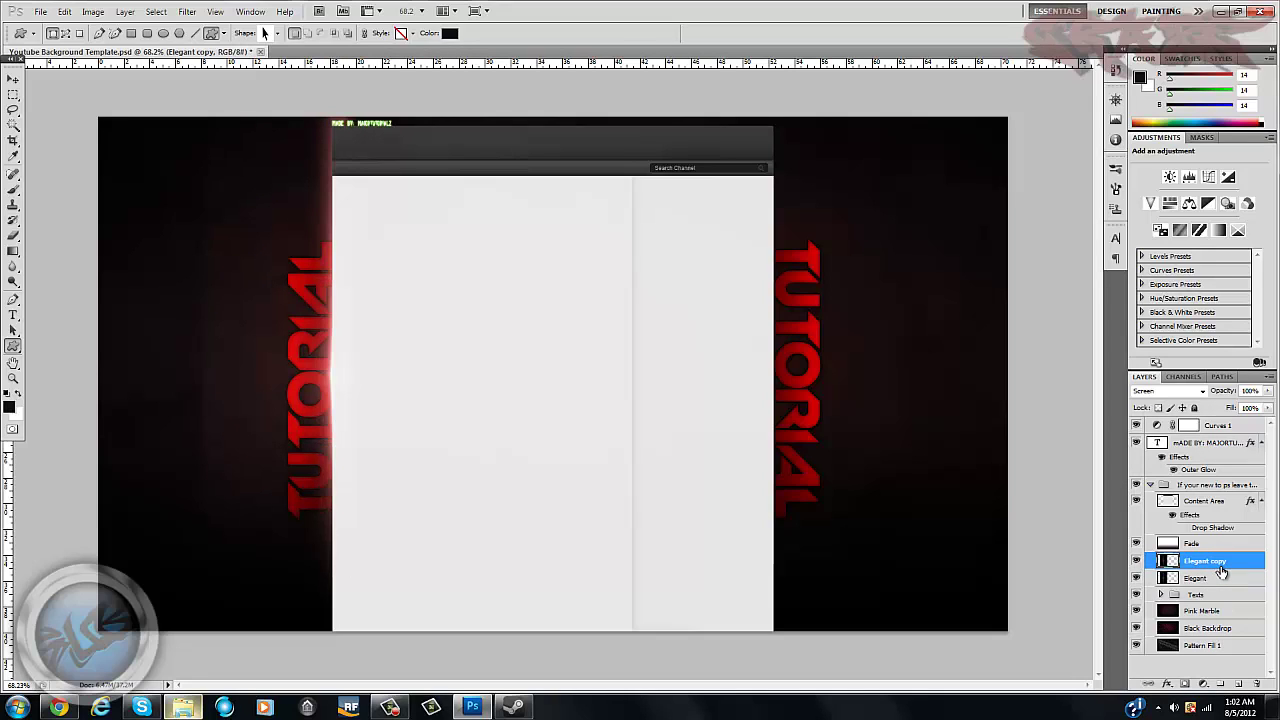
key(ctrl+t)
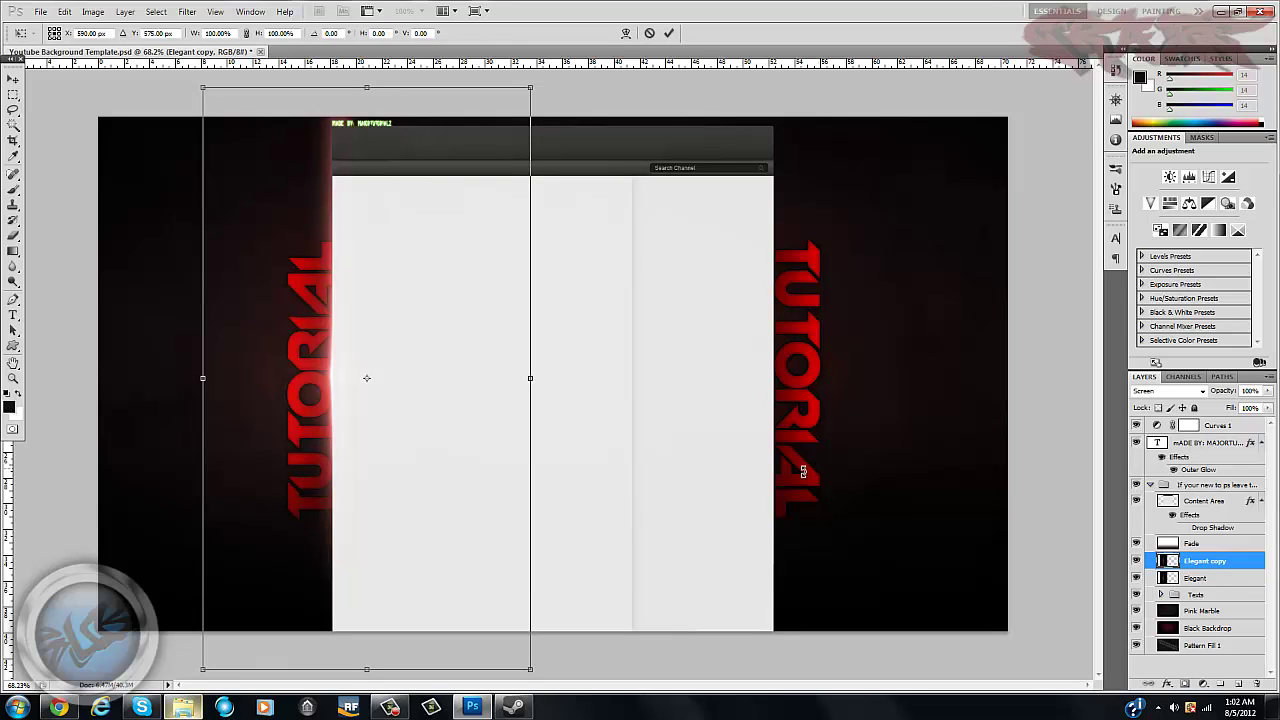
right_click(621, 454)
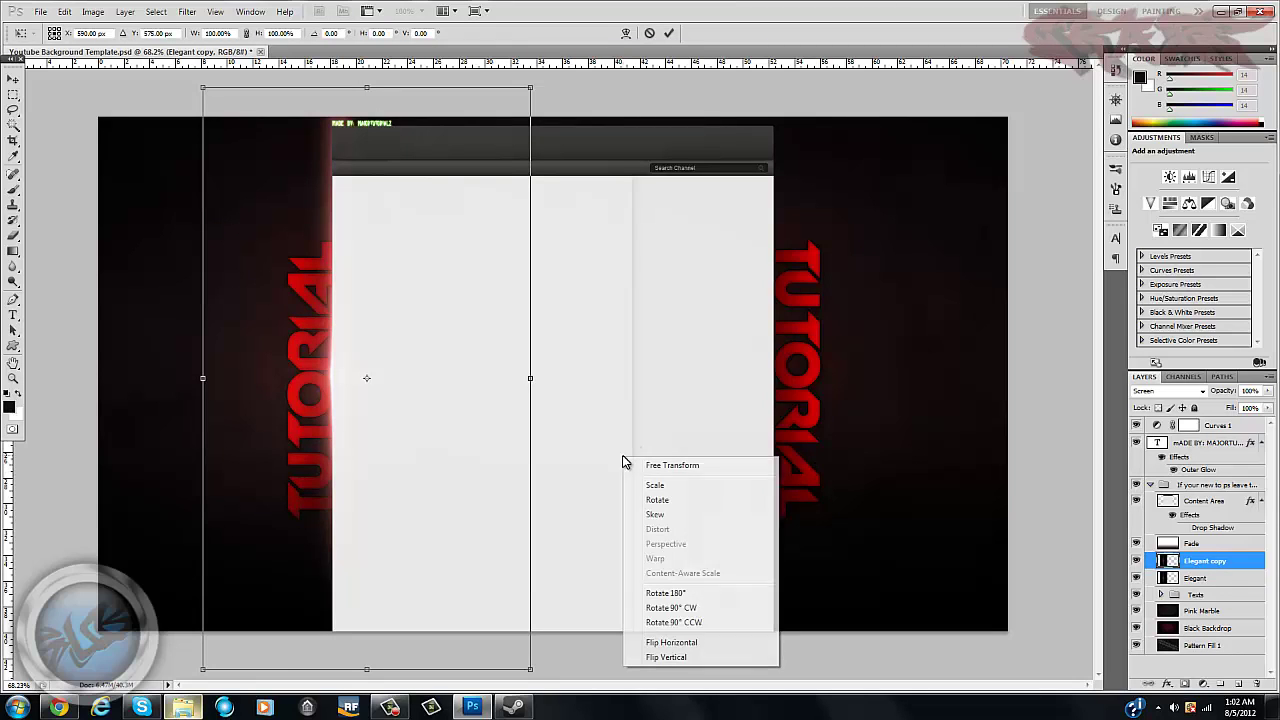
click(673, 643)
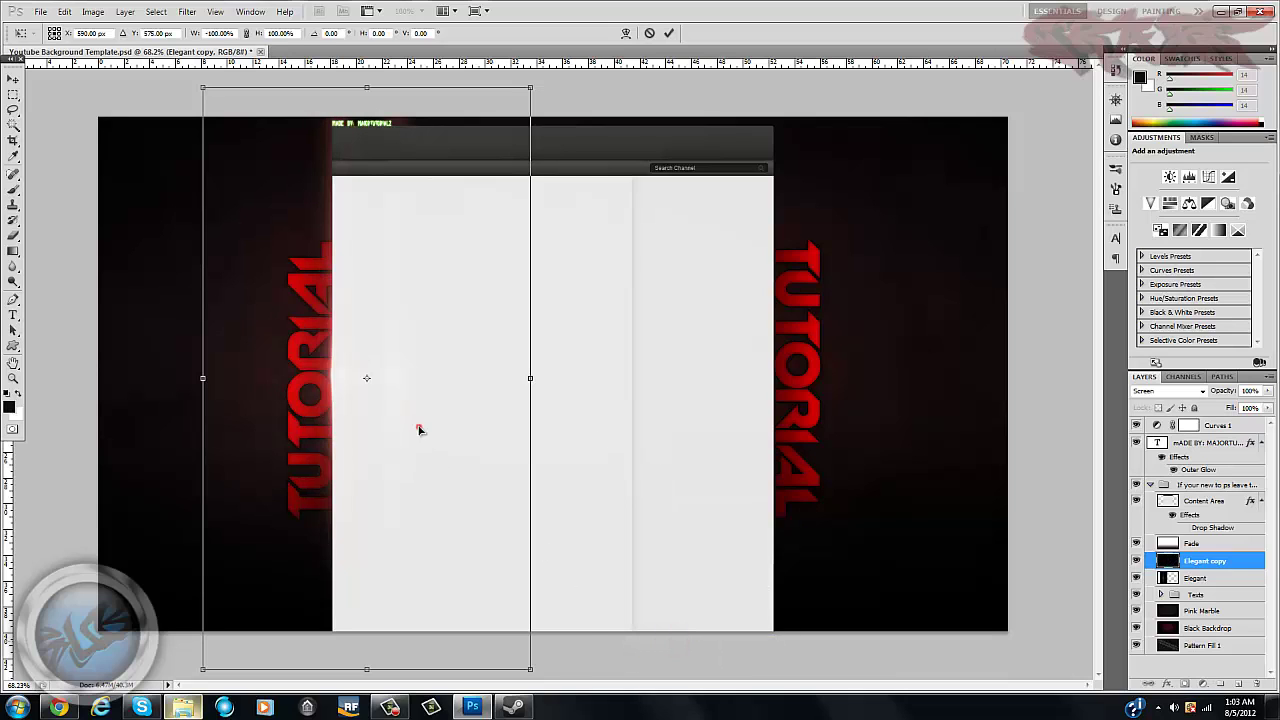
- Align the flipped flare's vertical streak with the right edge of the white content area and apply the transform
drag(417, 429, 793, 435)
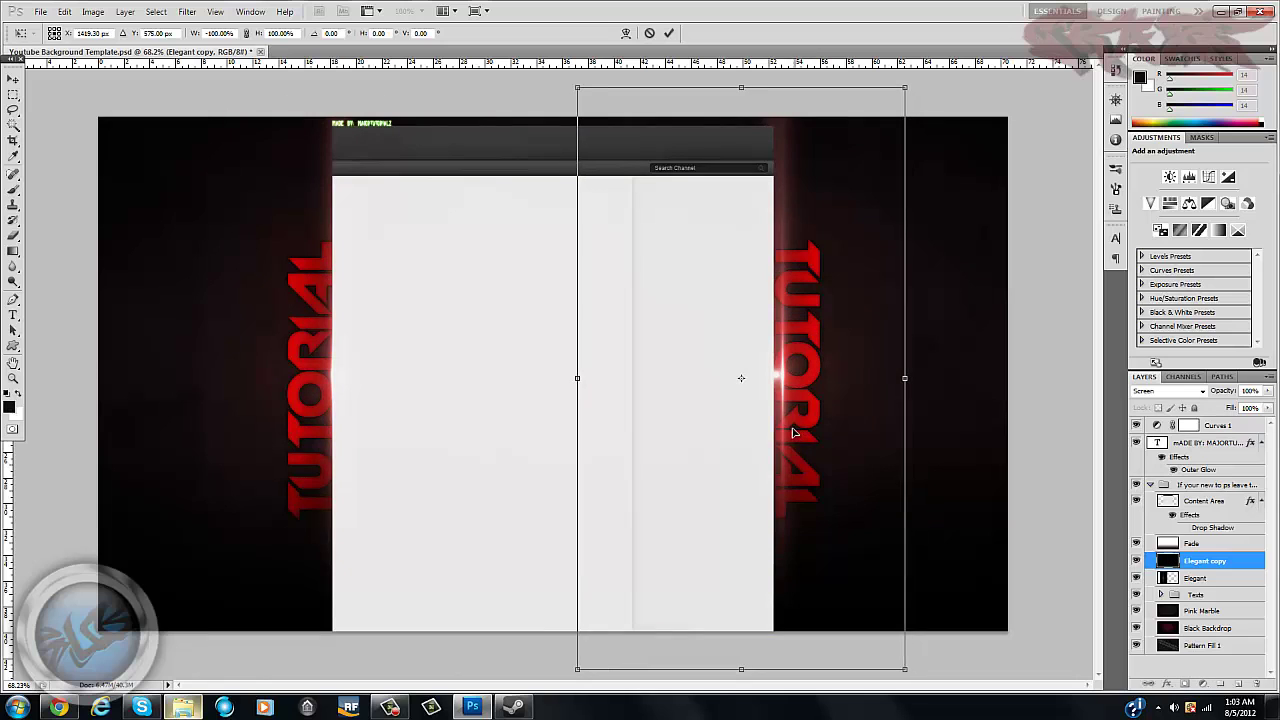
scroll(841, 436, up, 8)
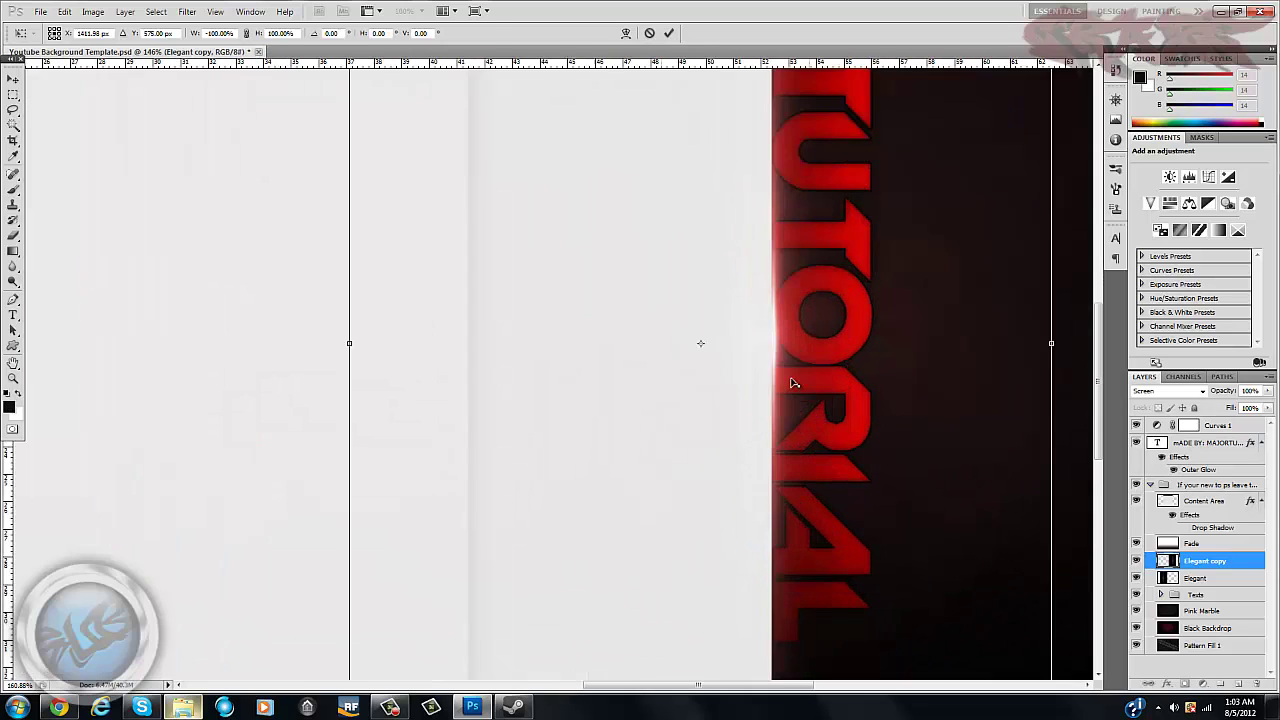
scroll(787, 383, up, 2)
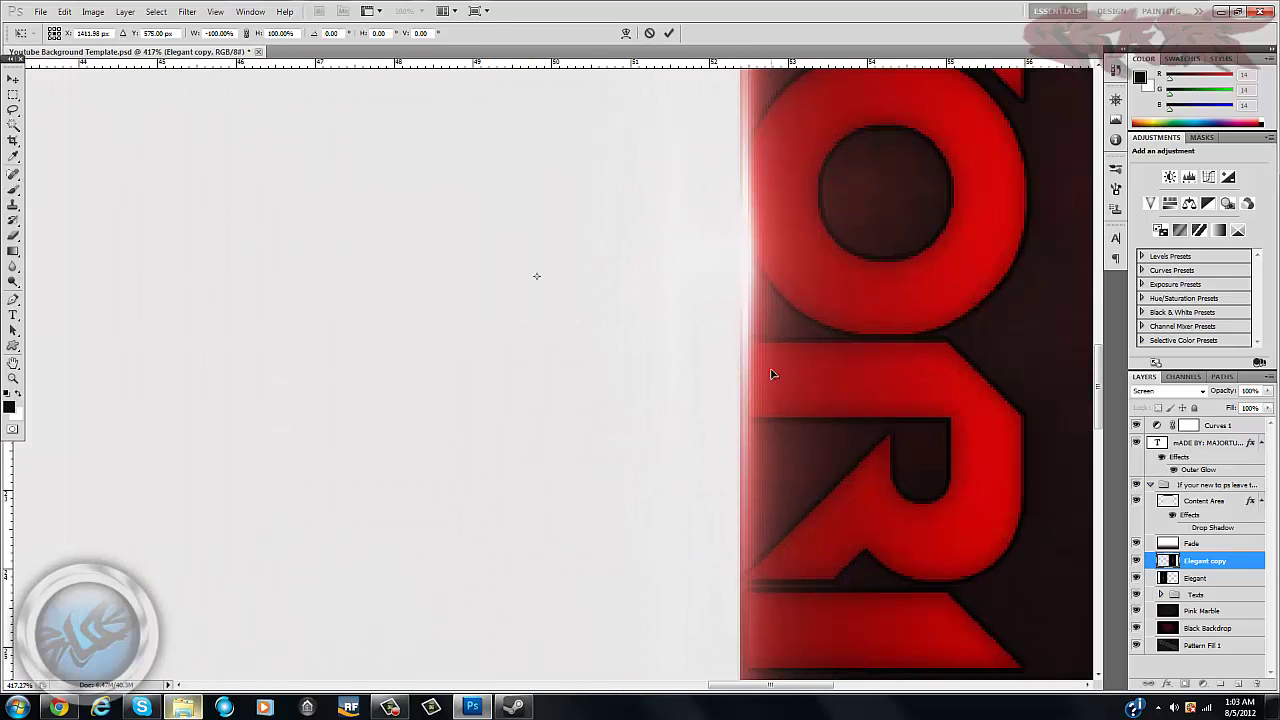
drag(768, 370, 767, 372)
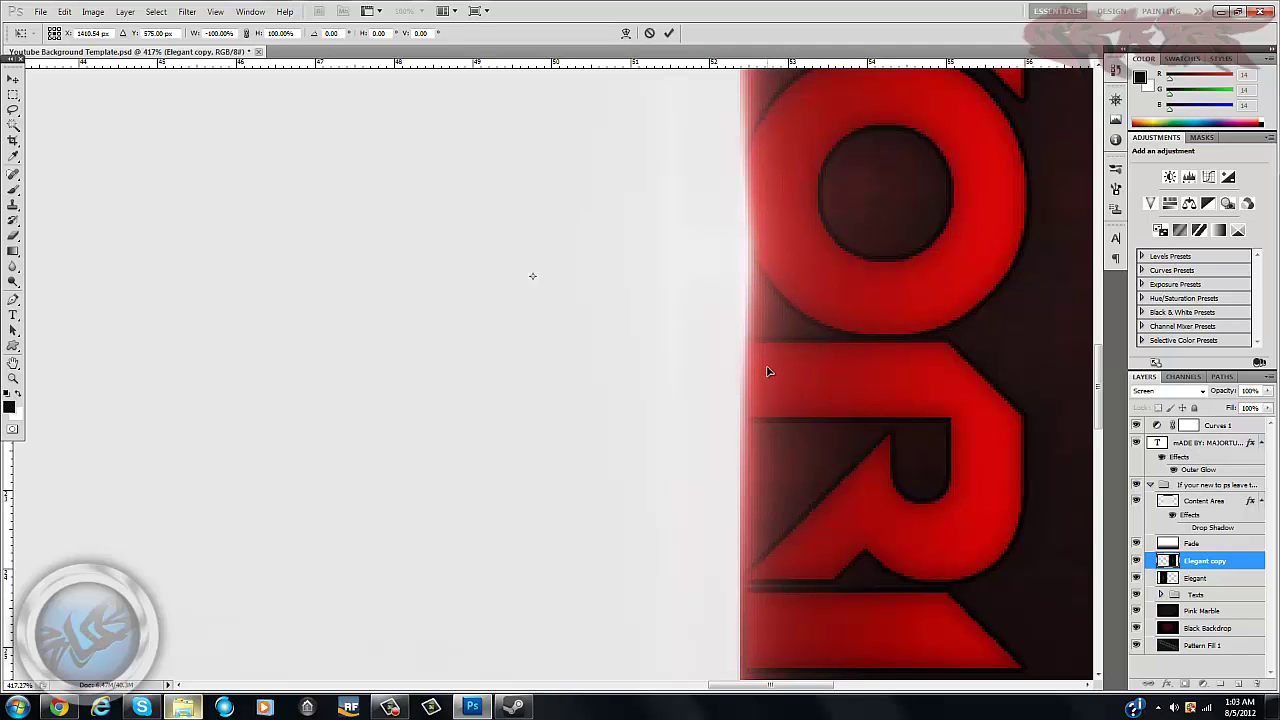
scroll(749, 394, down, 10)
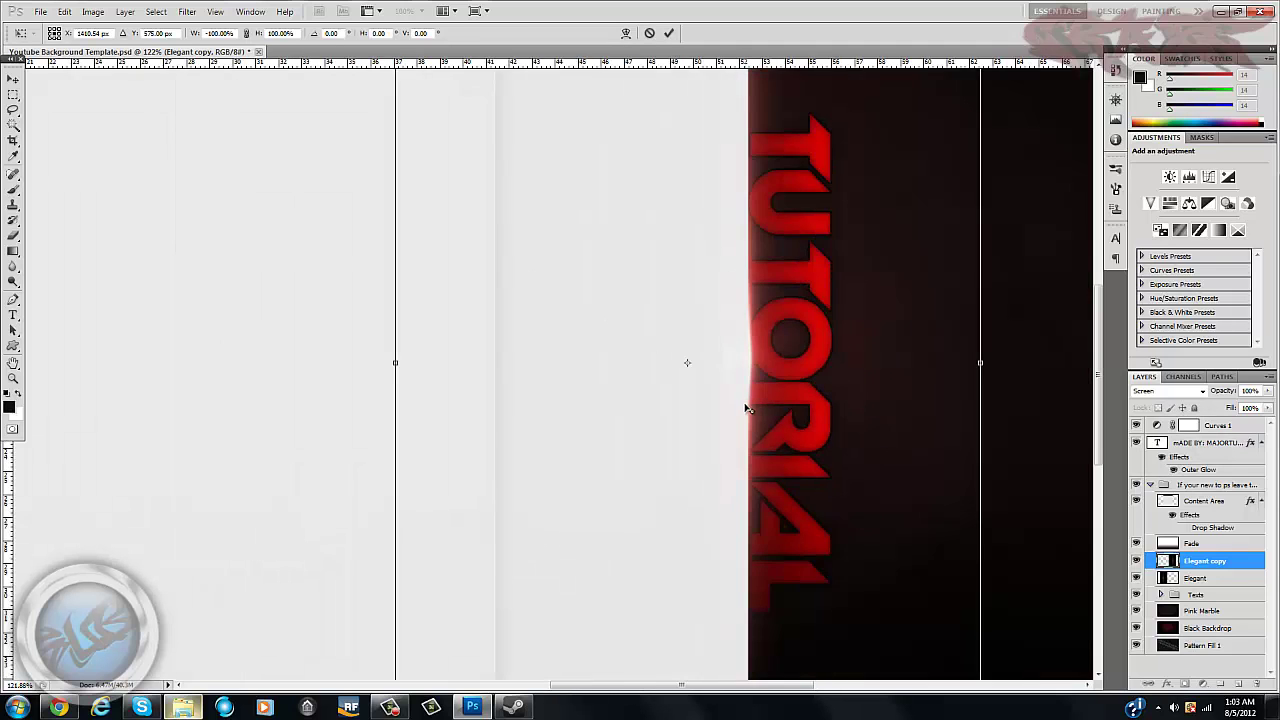
key(alt+space)
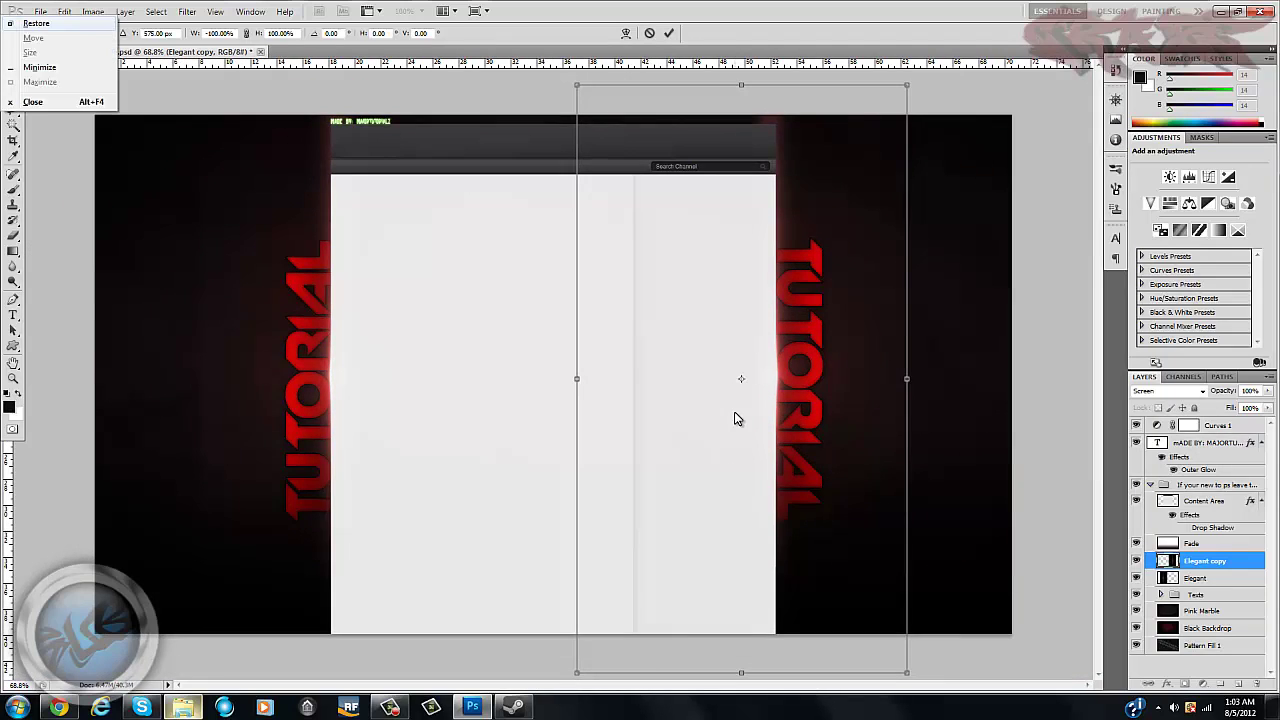
click(736, 416)
double_click(735, 413)
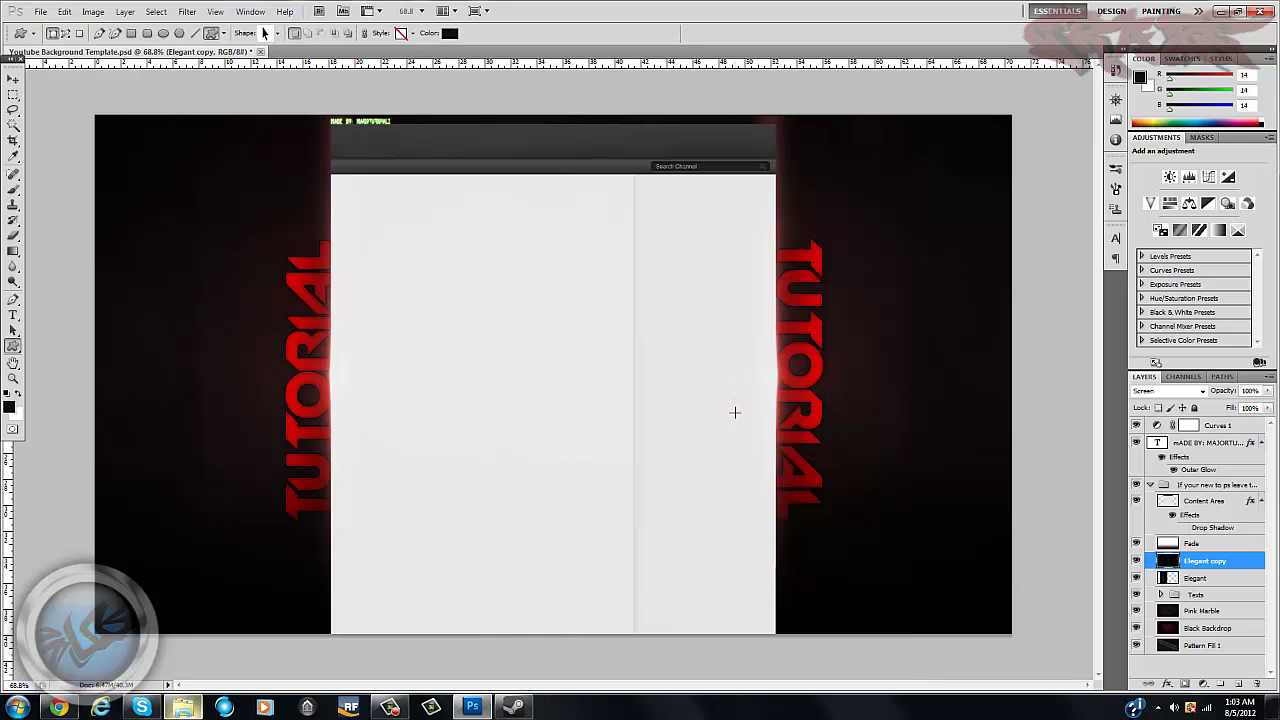
- Examine how both flares meet the content area's edges and the dark strip above the channel header
scroll(735, 412, down, 2)
scroll(740, 406, up, 1)
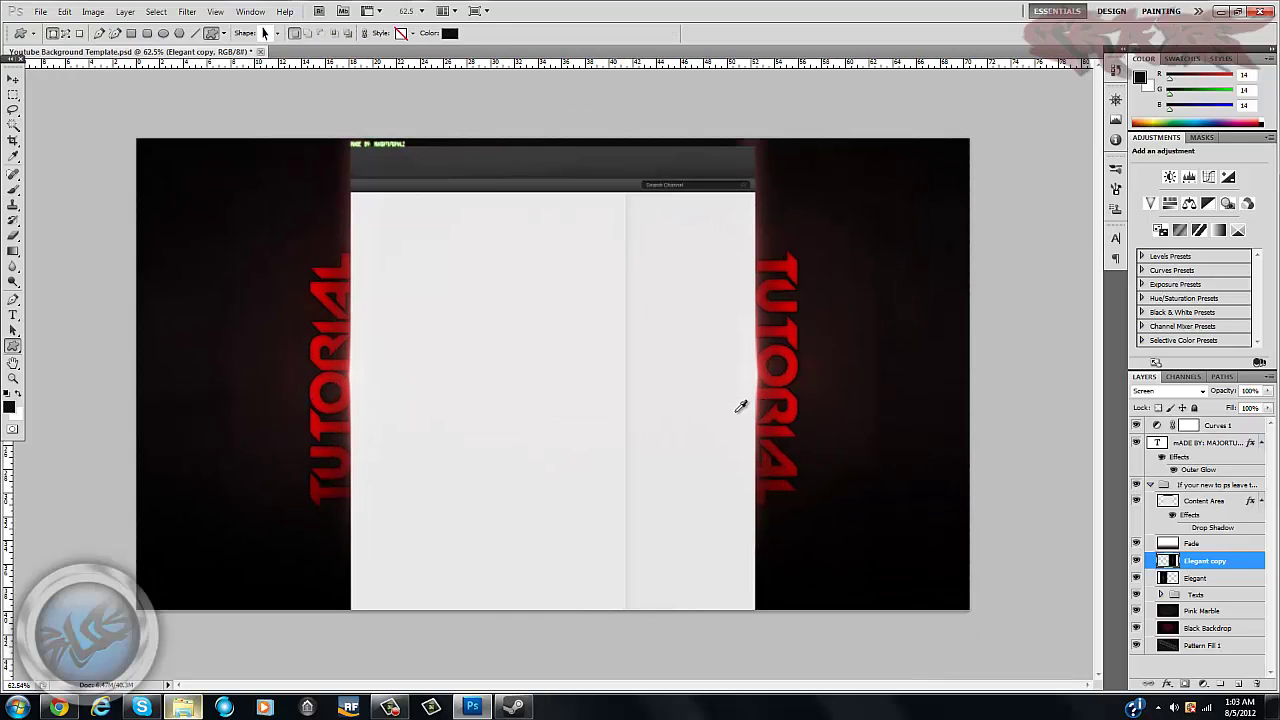
scroll(736, 396, up, 1)
scroll(734, 387, down, 1)
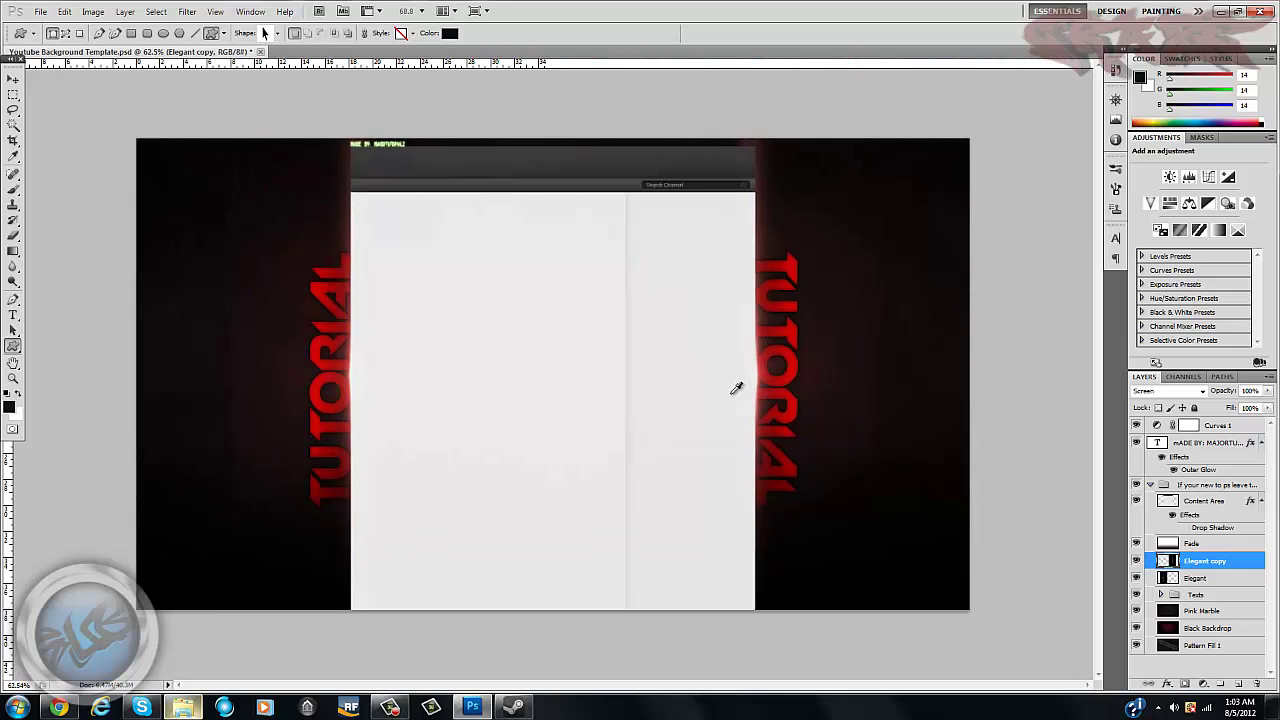
scroll(720, 375, up, 1)
scroll(323, 123, up, 6)
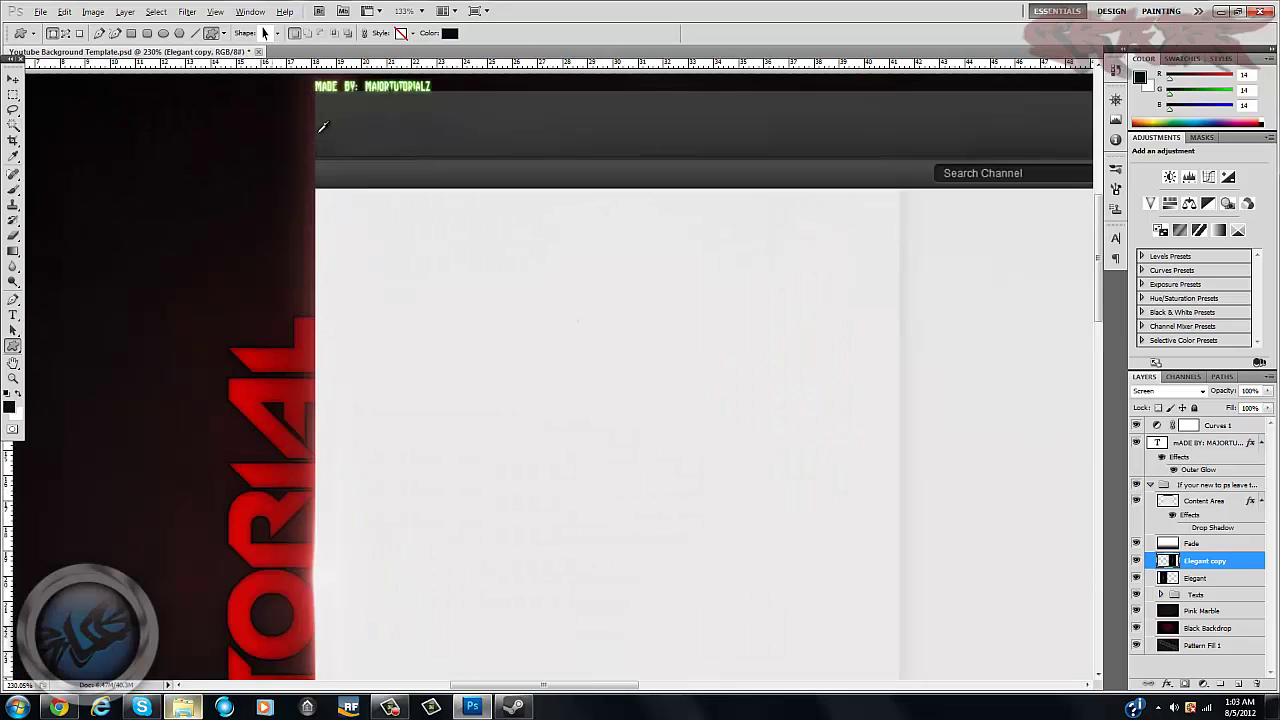
drag(350, 123, 354, 373)
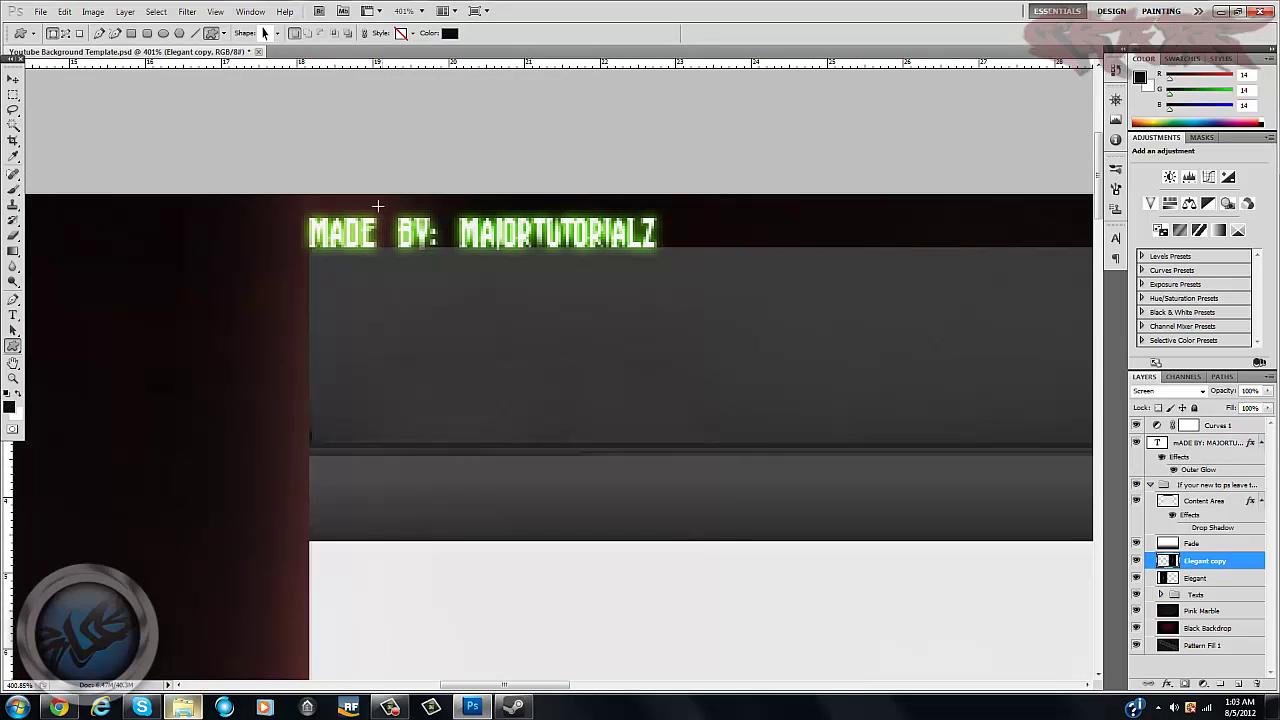
drag(1000, 312, 350, 272)
drag(834, 277, 304, 271)
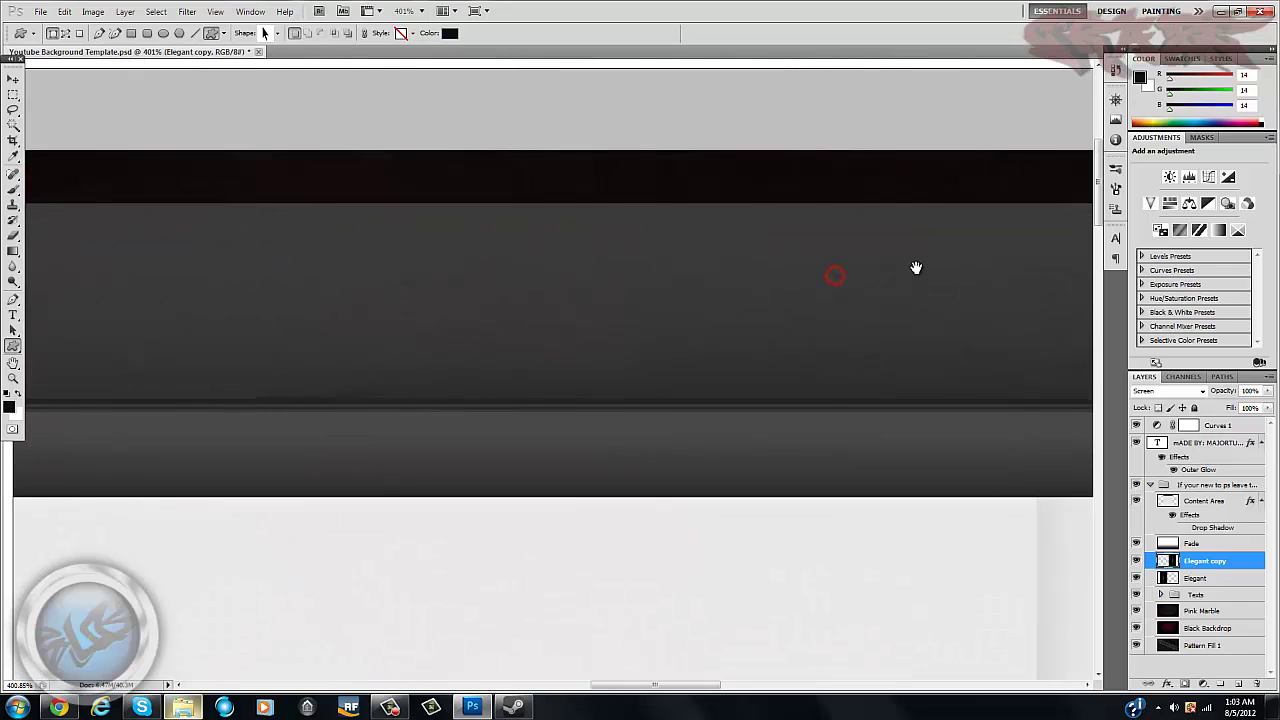
drag(916, 267, 346, 269)
drag(918, 235, 700, 257)
mouse_move(829, 260)
mouse_down()
mouse_move(857, 289)
mouse_move(840, 275)
mouse_up()
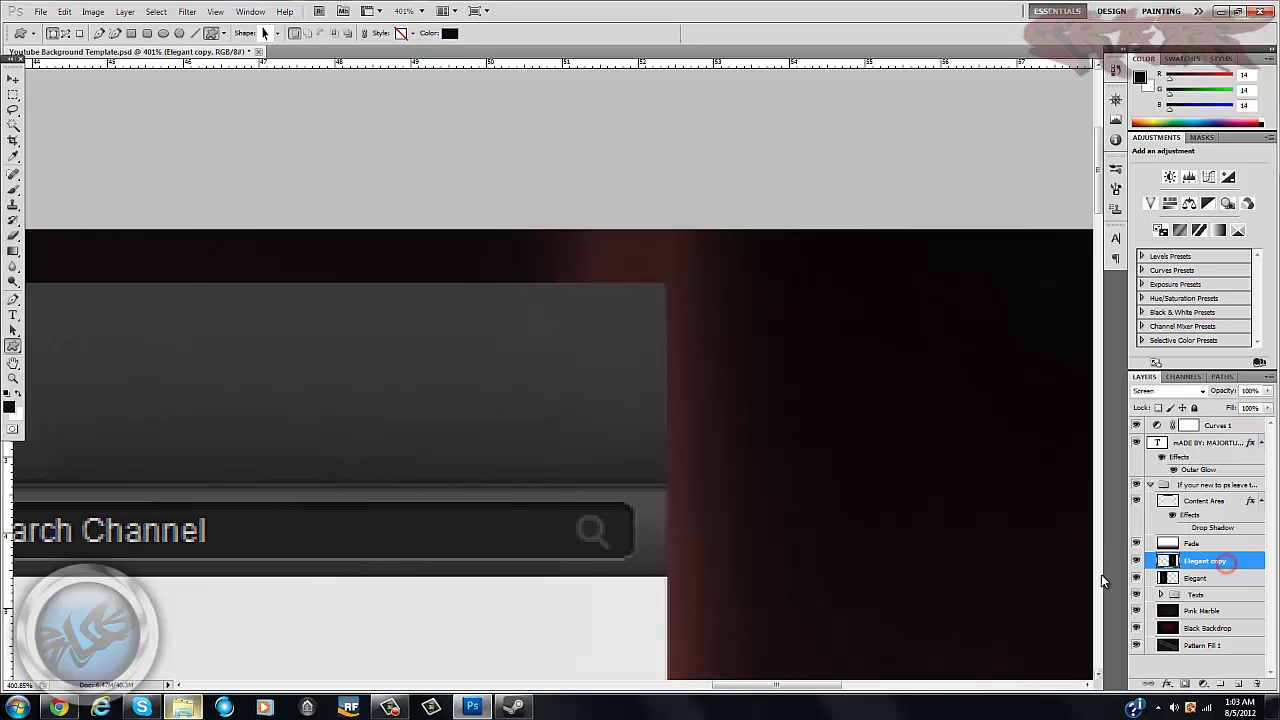
- Try erasing the flare above the header's right corner on Elegant copy with a soft 62 px eraser, and undo the stroke
right_click(1249, 571)
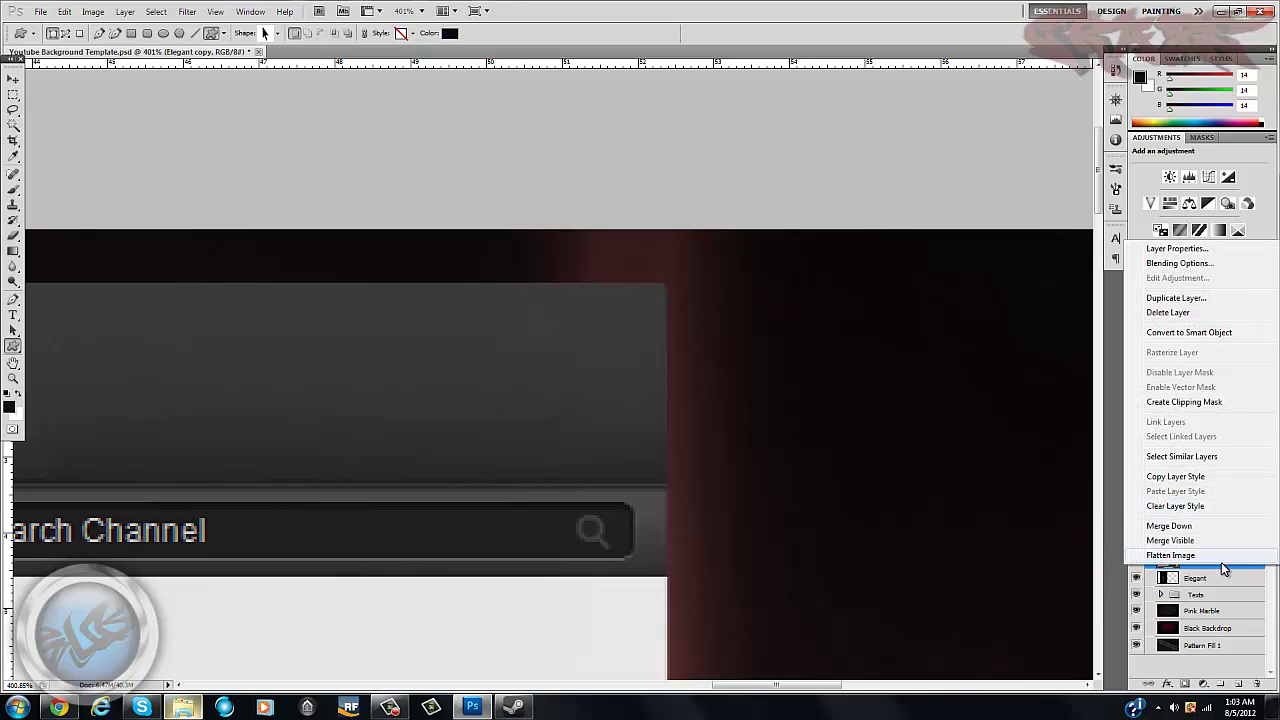
click(1221, 565)
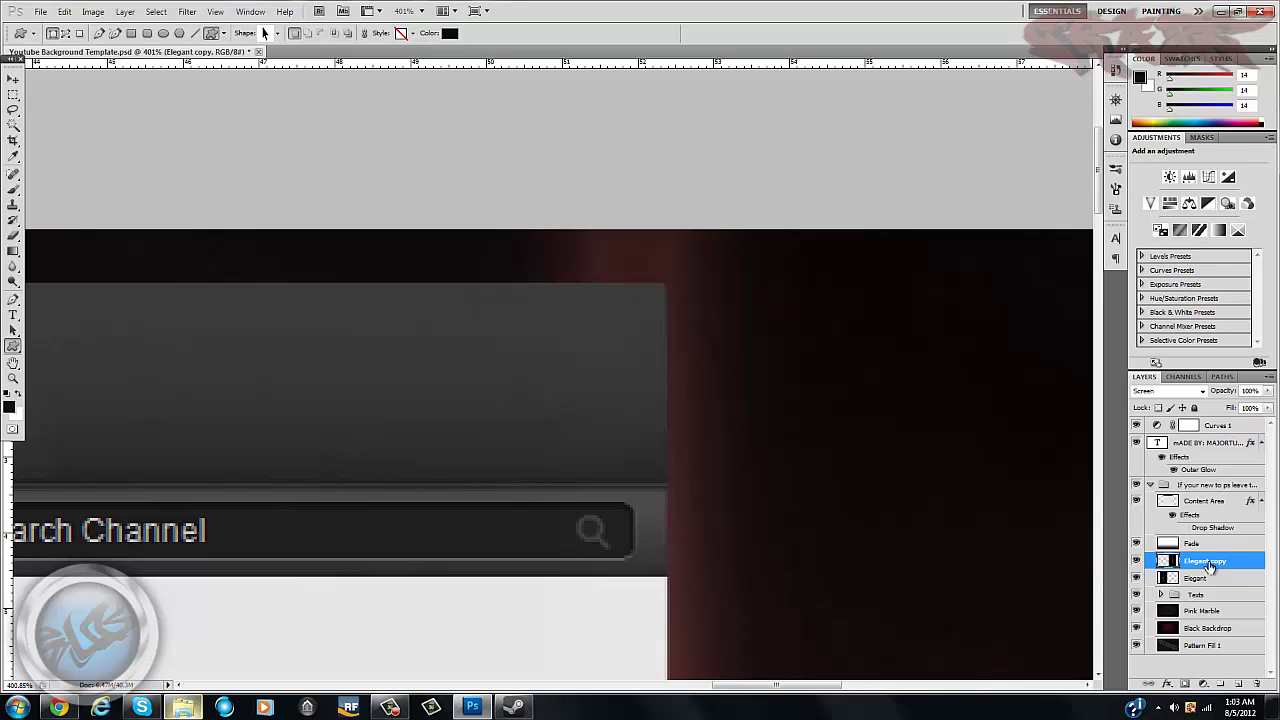
click(13, 236)
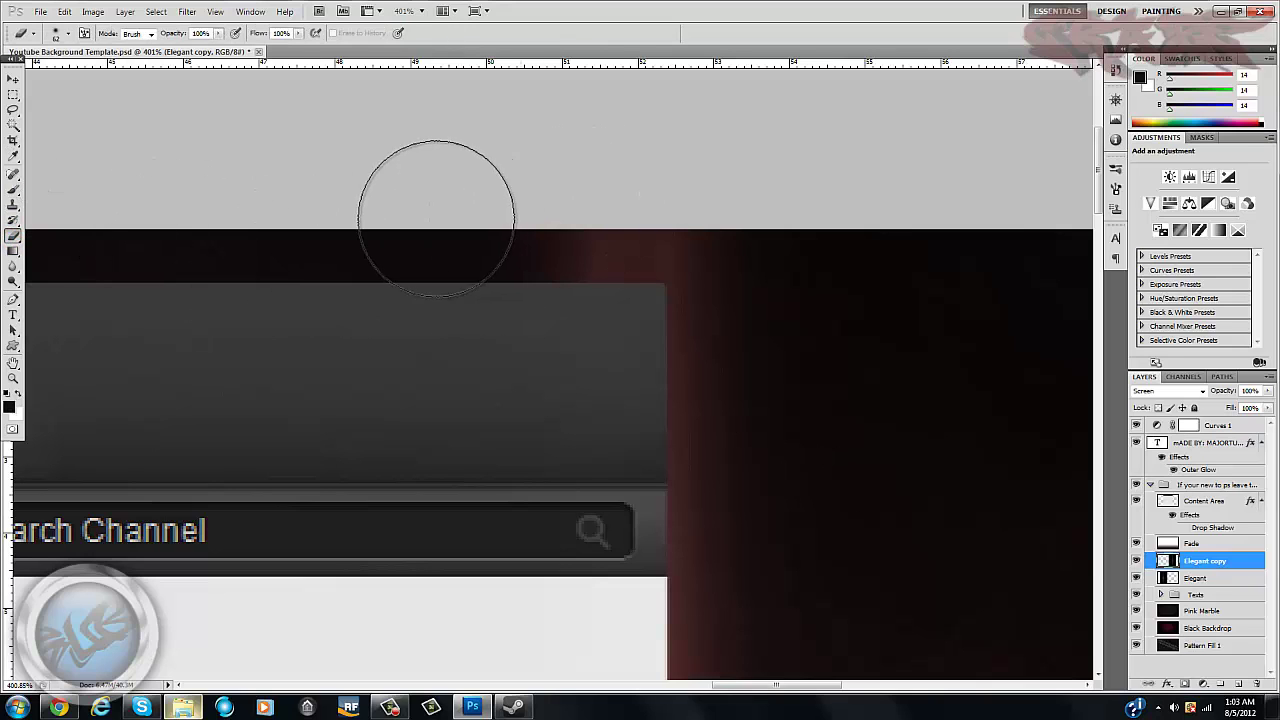
drag(451, 214, 1108, 229)
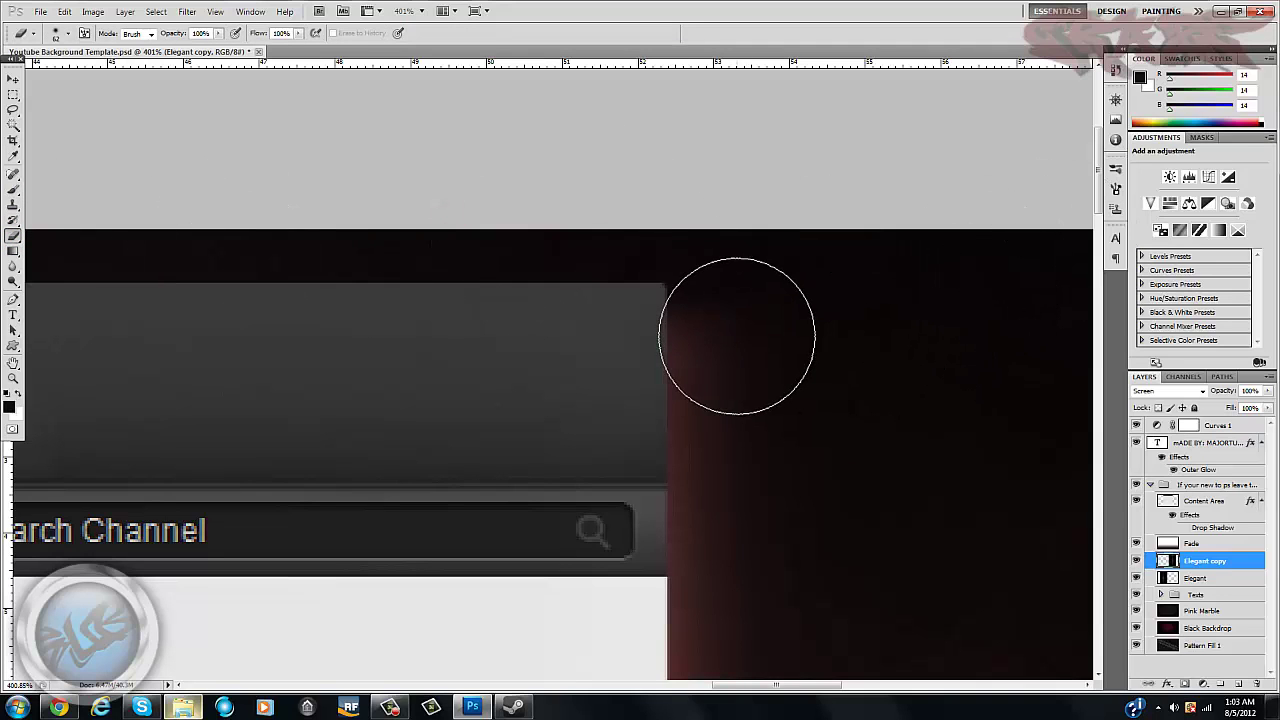
key(ctrl+z)
right_click(549, 308)
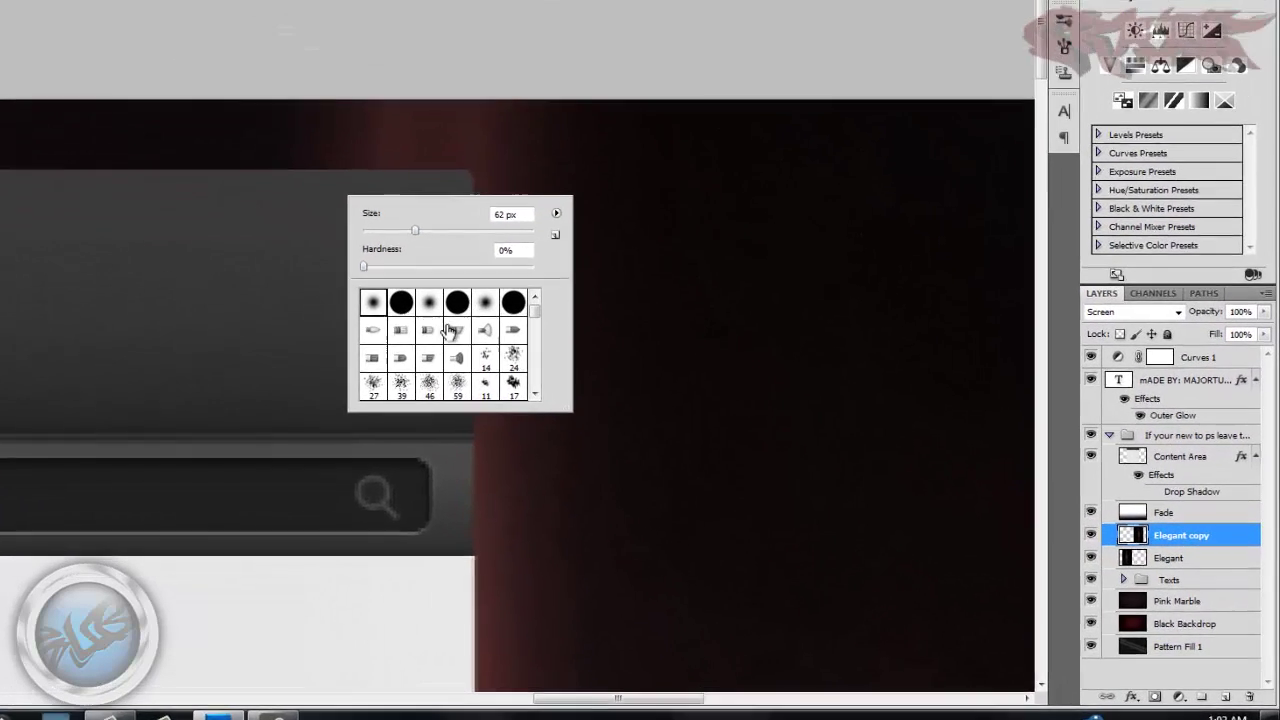
click(393, 387)
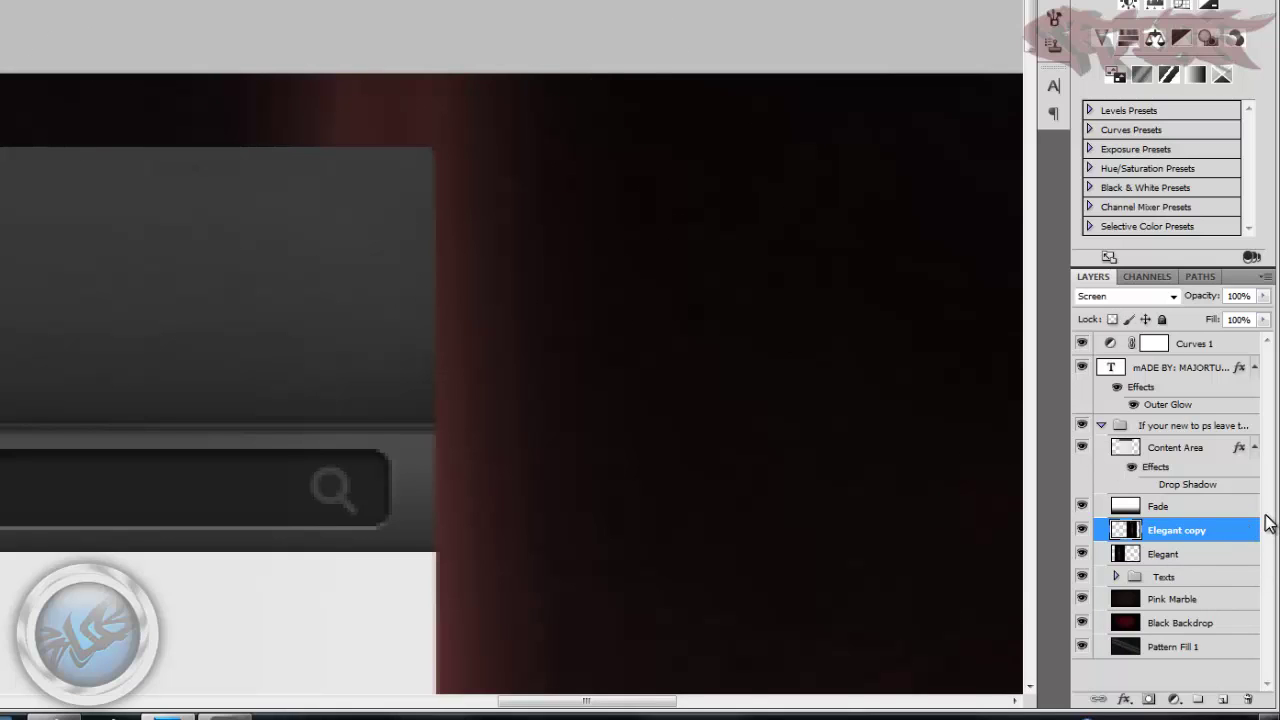
- Merge the Elegant copy and Elegant layers into one layer
shift+click(1200, 556)
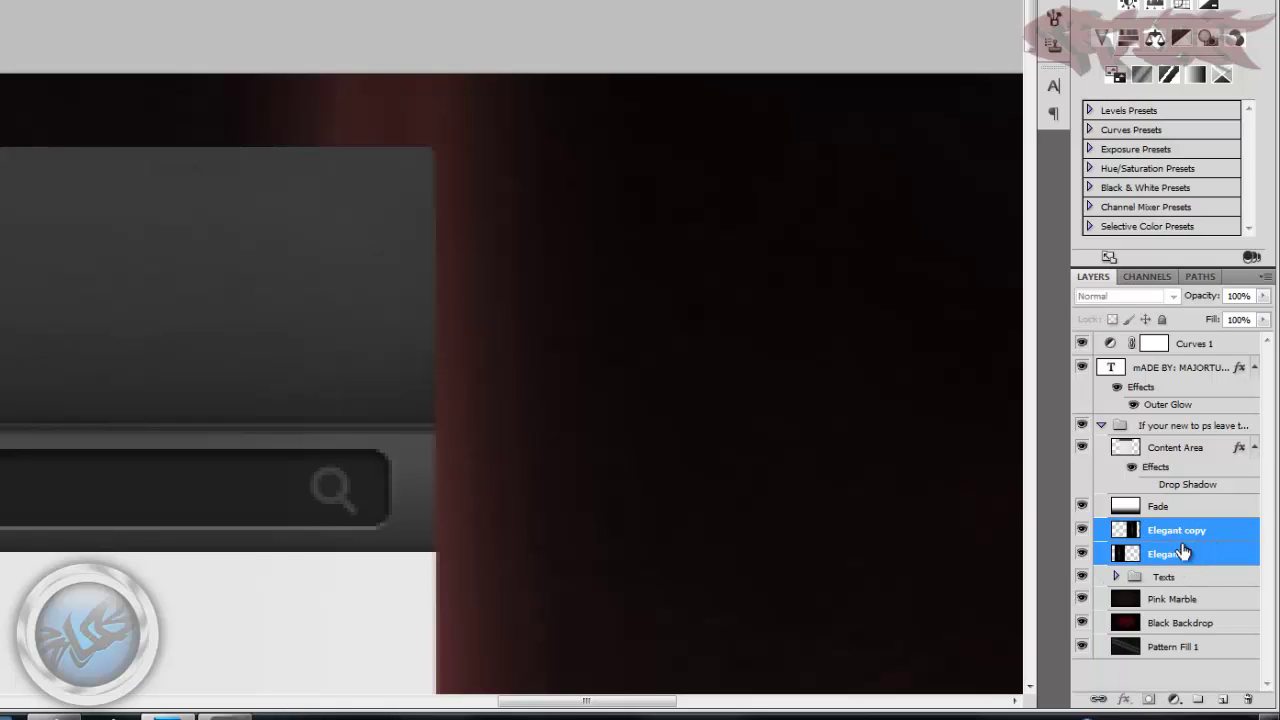
right_click(1201, 553)
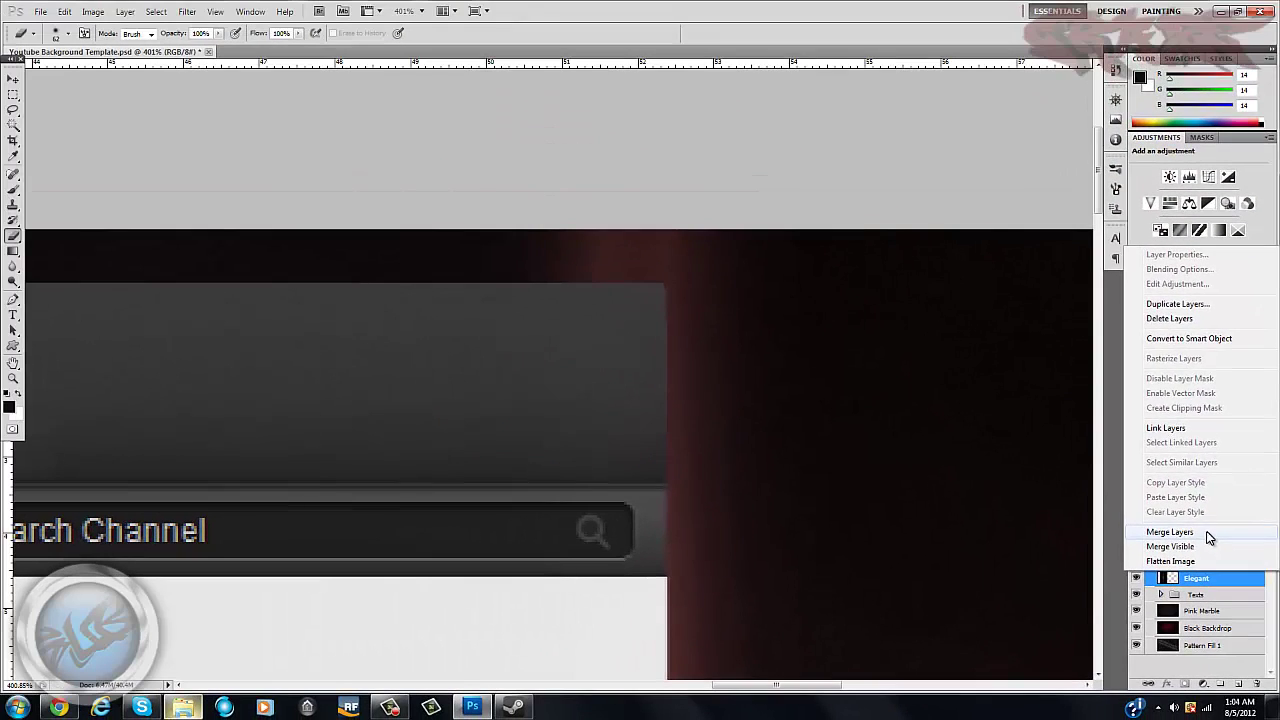
click(1207, 535)
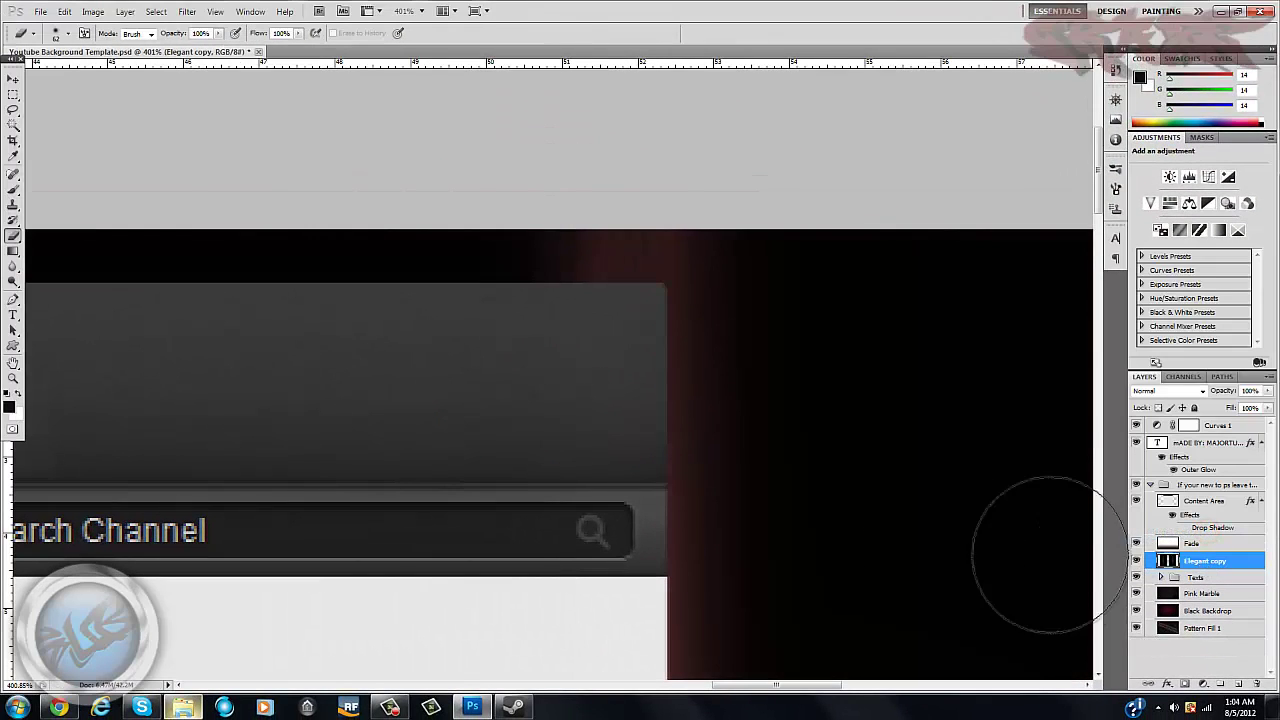
- Set the blend mode of the merged Elegant copy flare layer to Screen
scroll(663, 614, down, 3)
key(super)
click(851, 505)
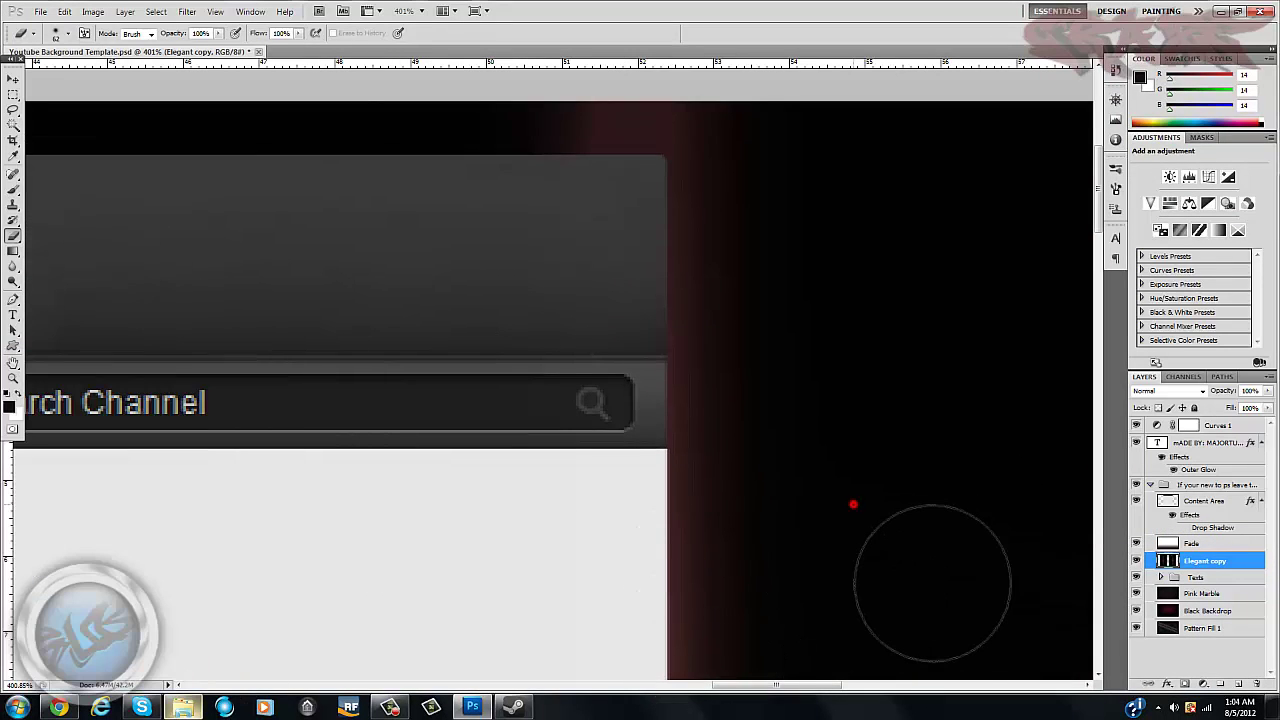
scroll(900, 515, down, 3)
scroll(900, 515, down, 3)
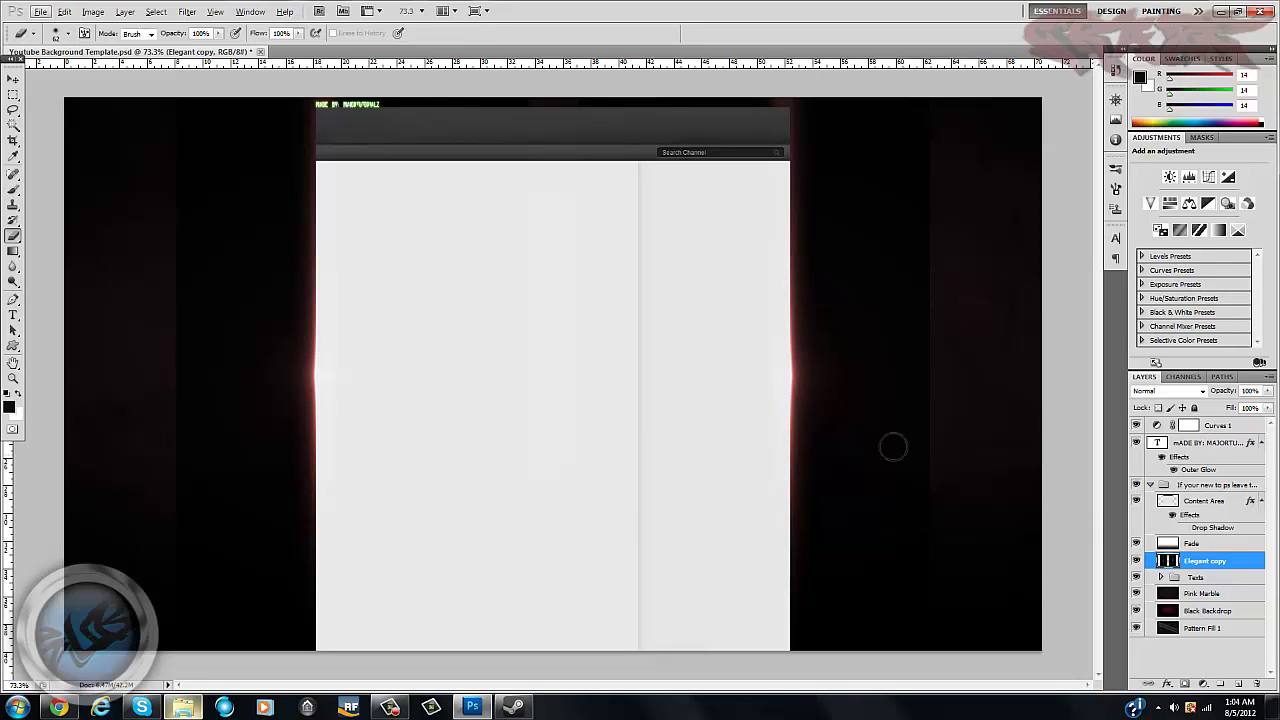
scroll(909, 443, up, 1)
scroll(912, 442, down, 1)
click(1204, 390)
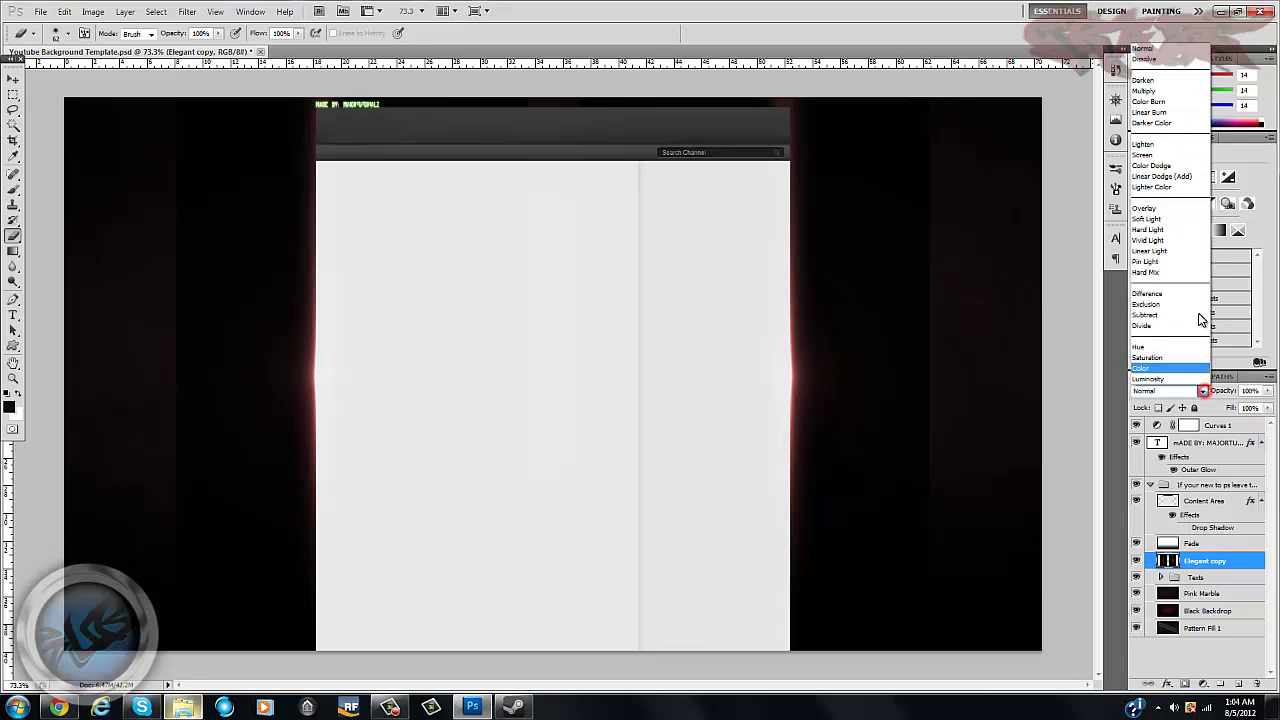
click(1171, 158)
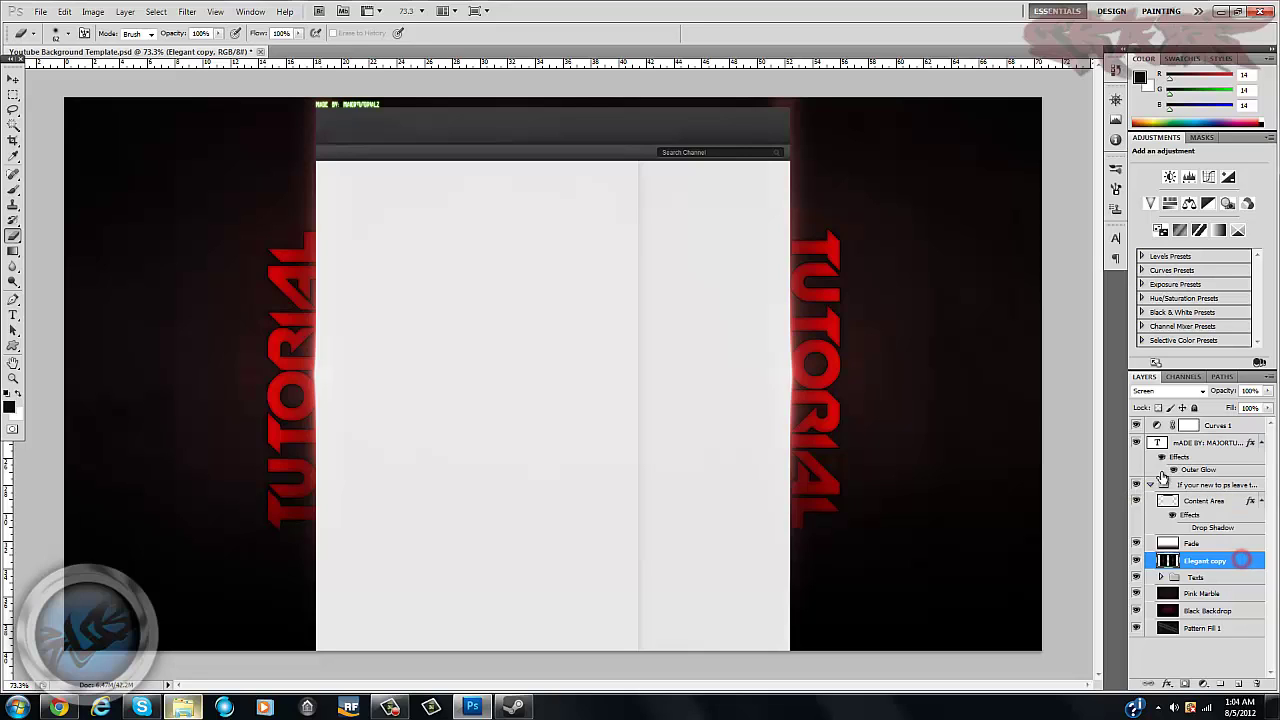
- Try erasing the flare above the header's right corner and grouping the Elegant copy layer, and undo both
click(799, 94)
click(809, 93)
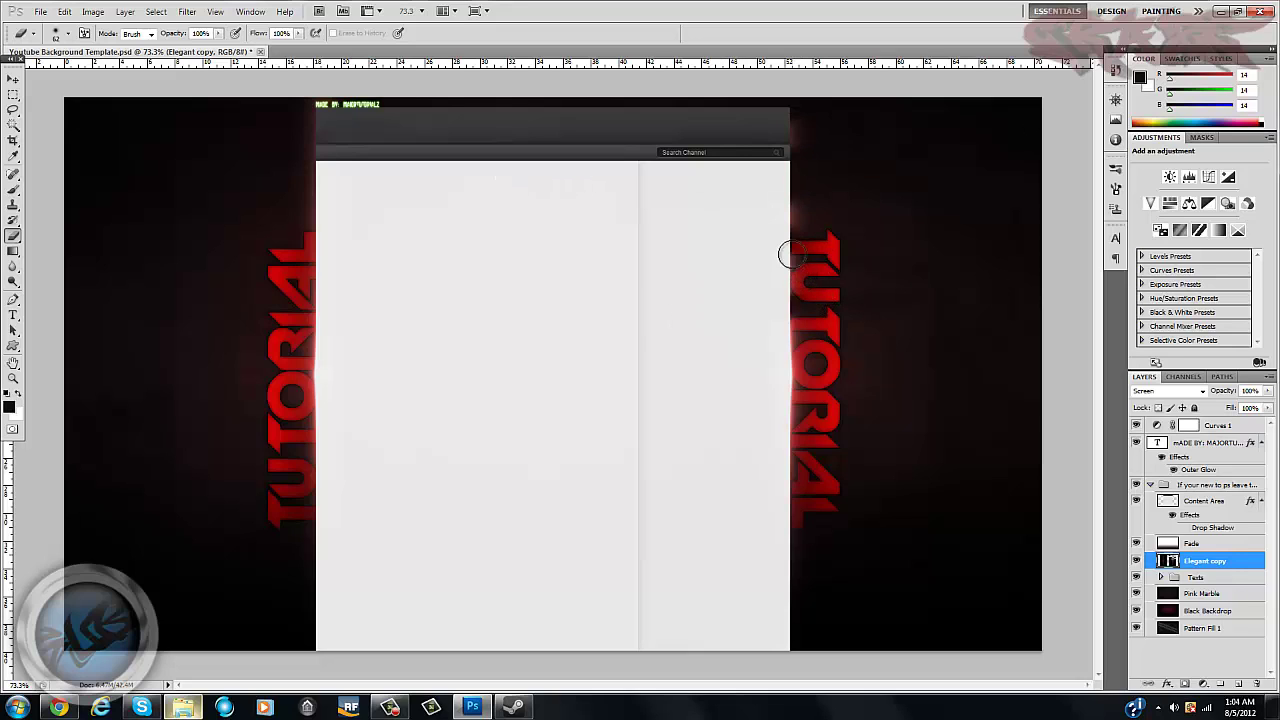
right_click(1243, 560)
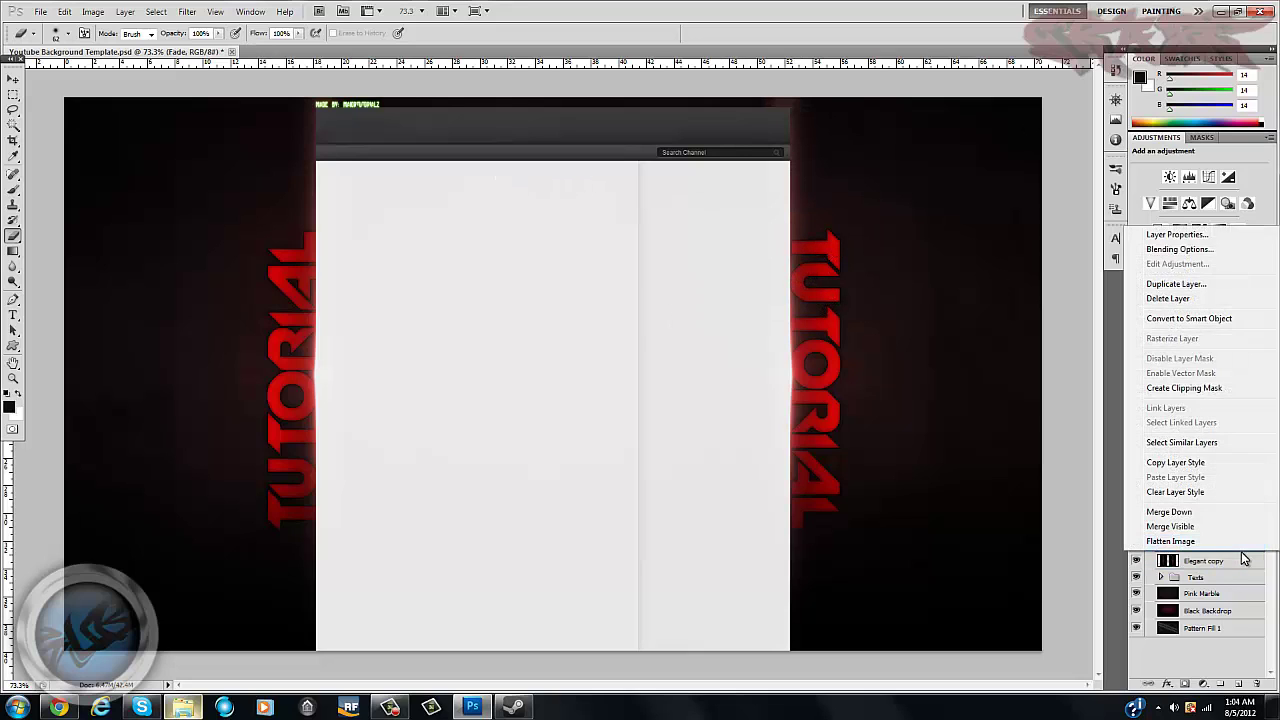
click(1243, 563)
right_click(1241, 568)
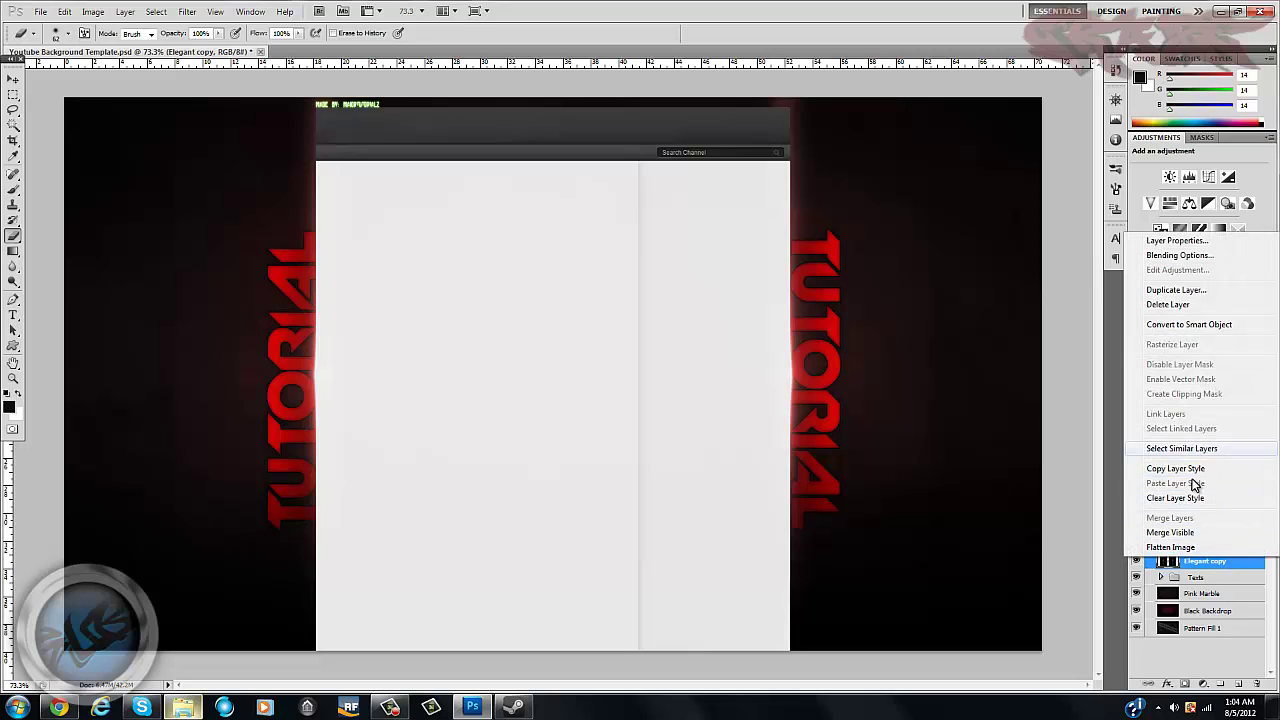
click(1238, 567)
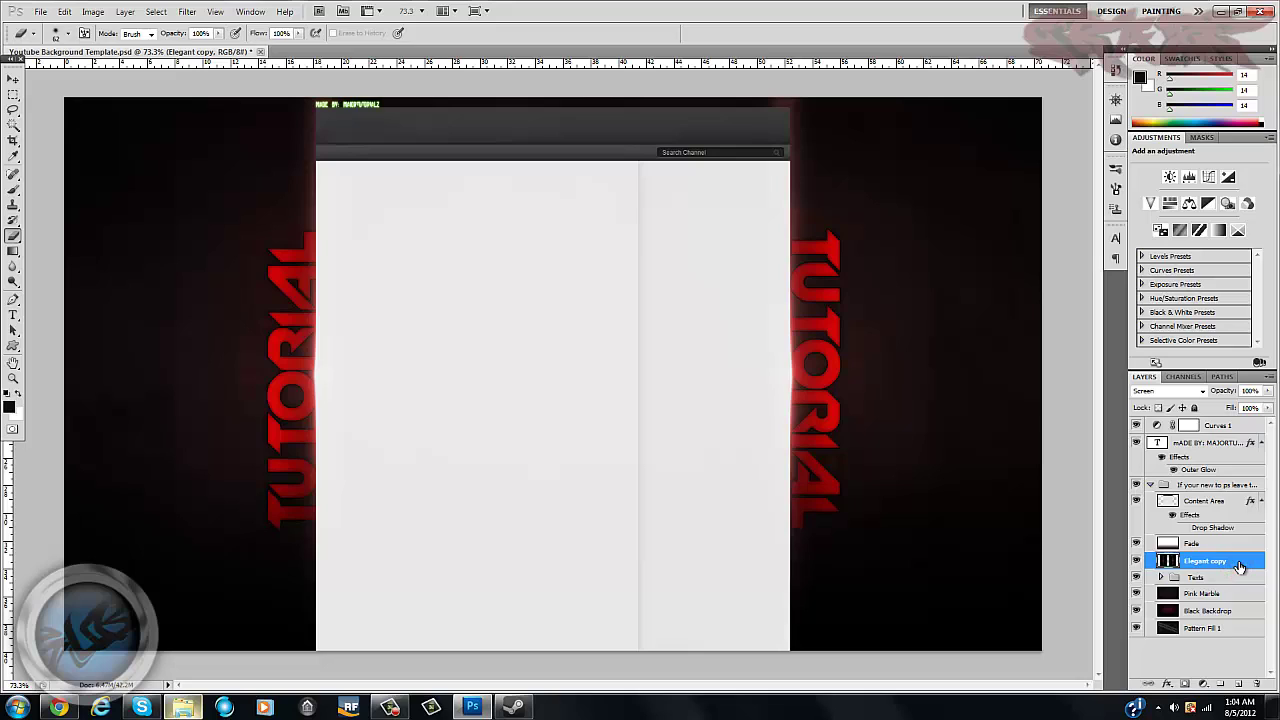
key(ctrl+g)
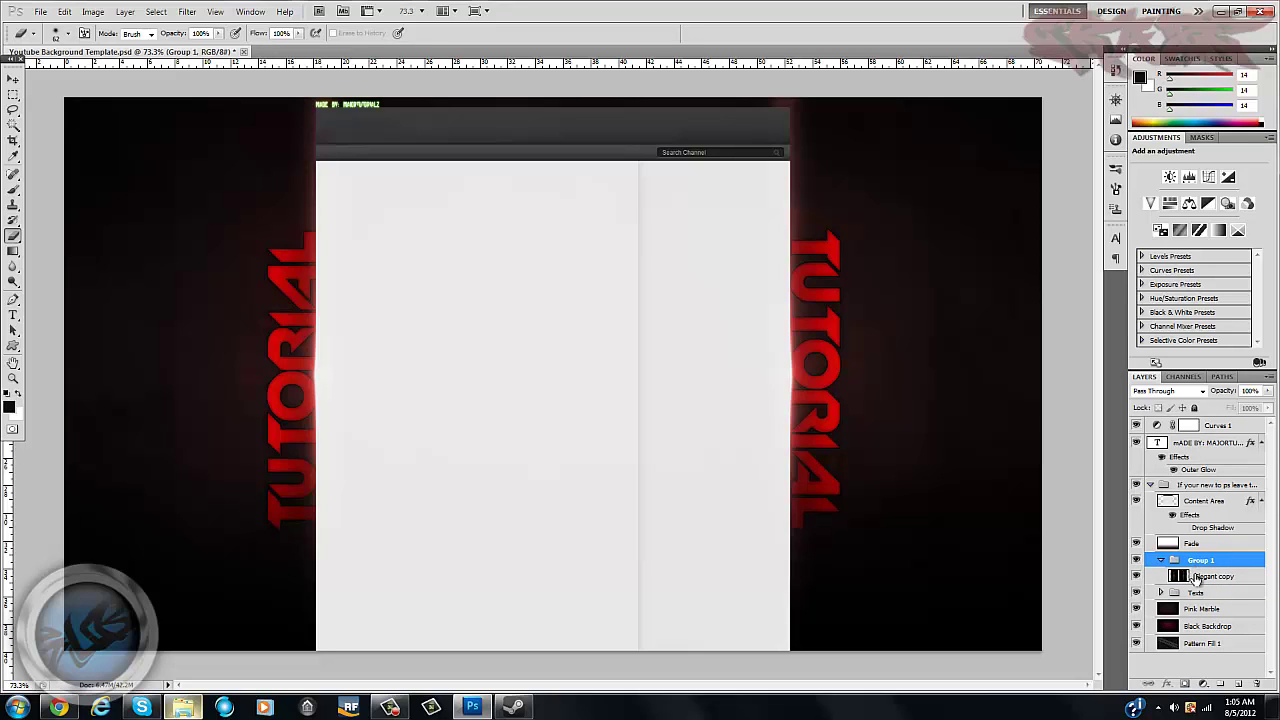
key(ctrl+z)
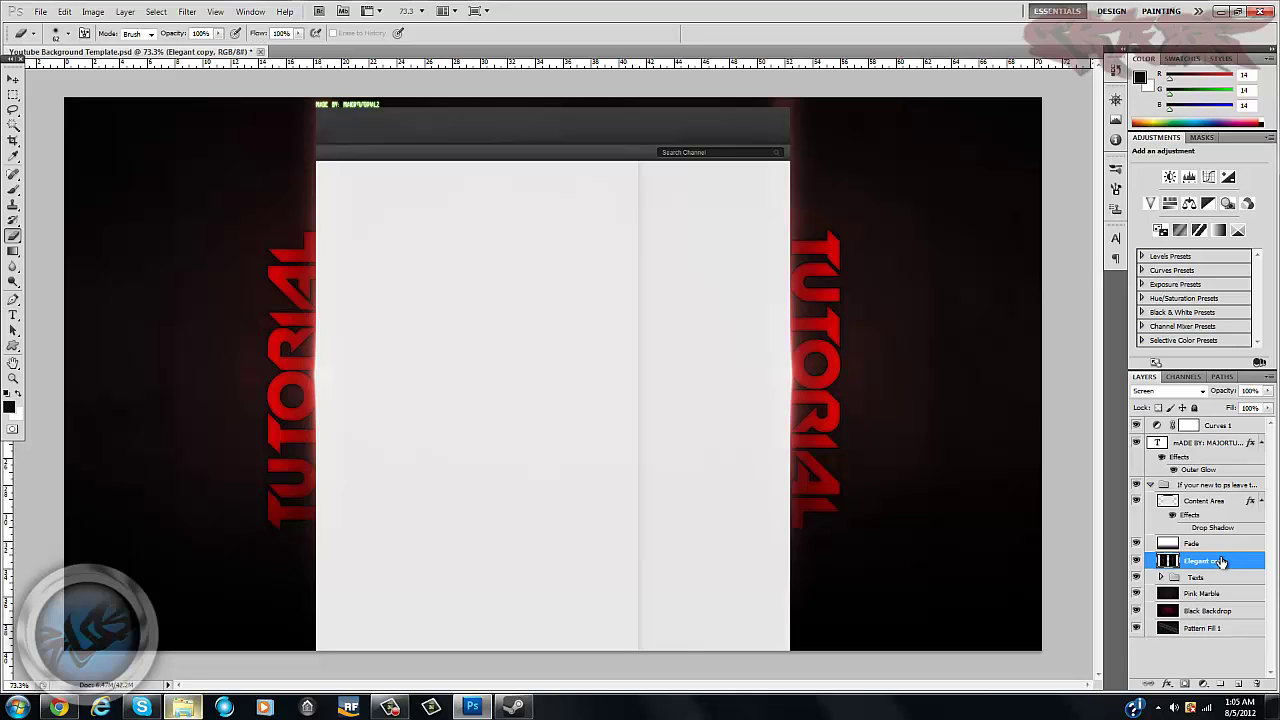
- Group the Elegant copy layer and merge that group into a single layer with its blend mode set to Screen
right_click(1220, 565)
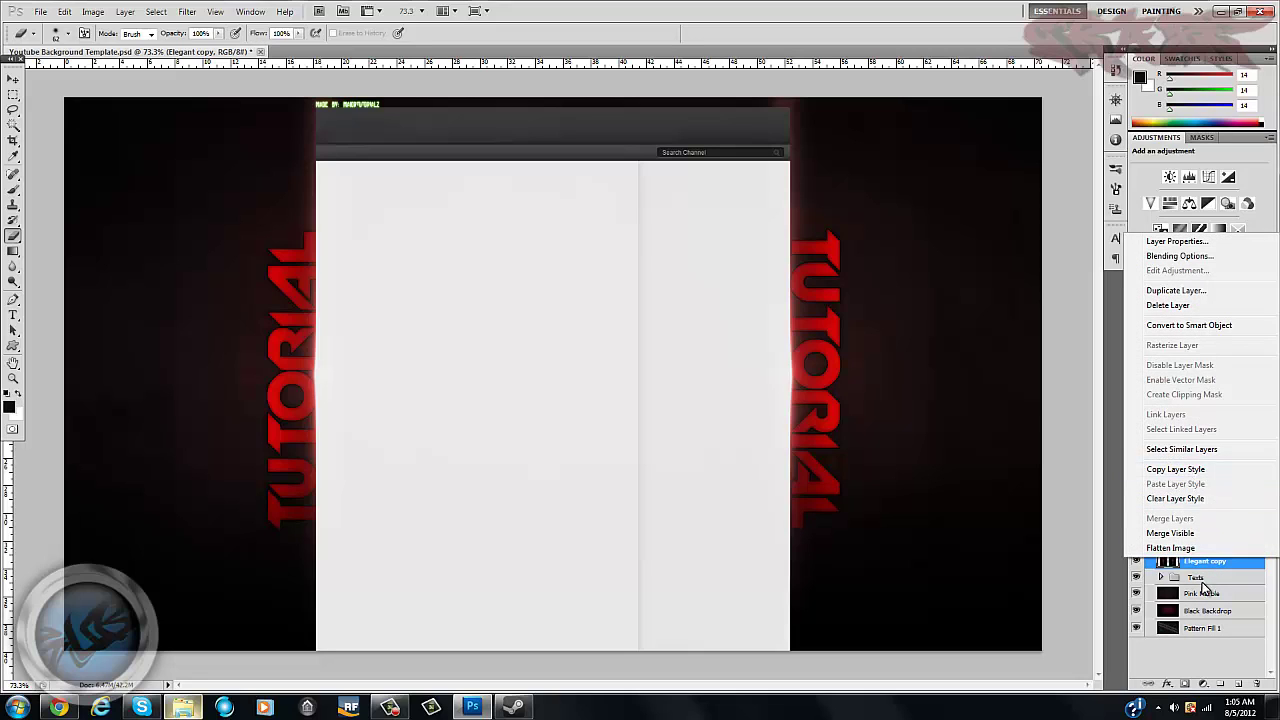
click(1214, 568)
key(ctrl+g)
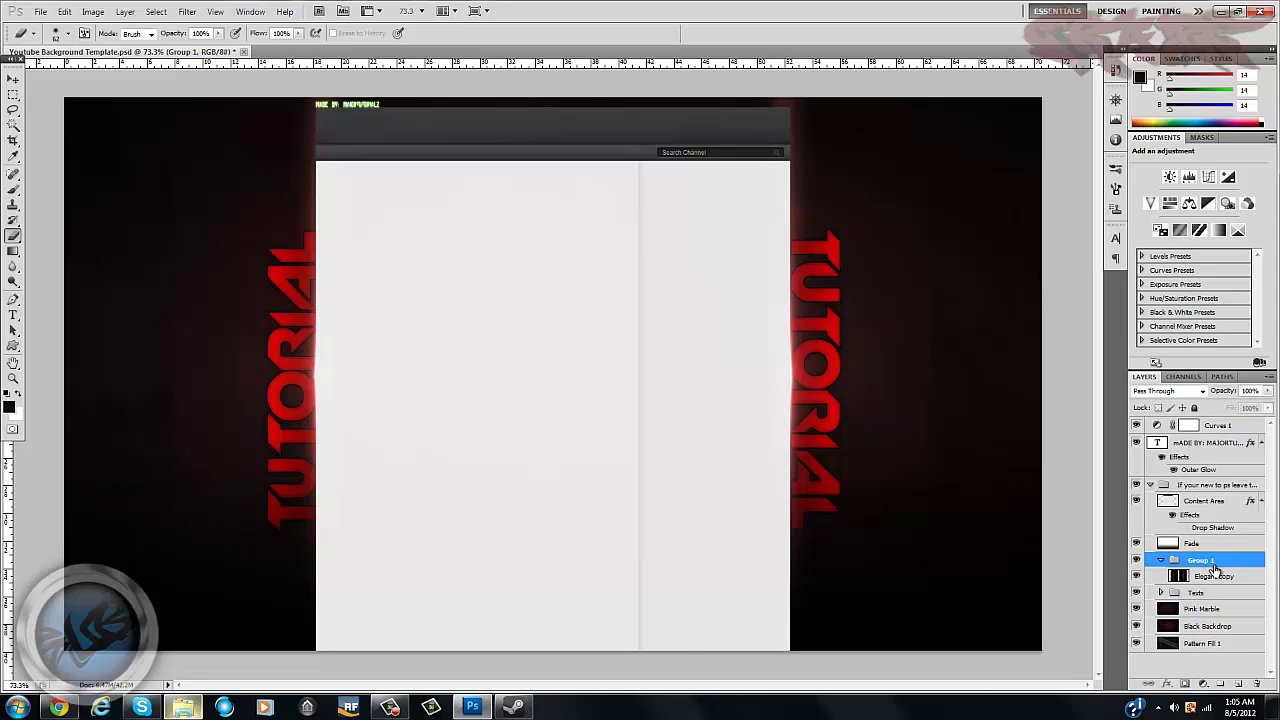
click(1163, 563)
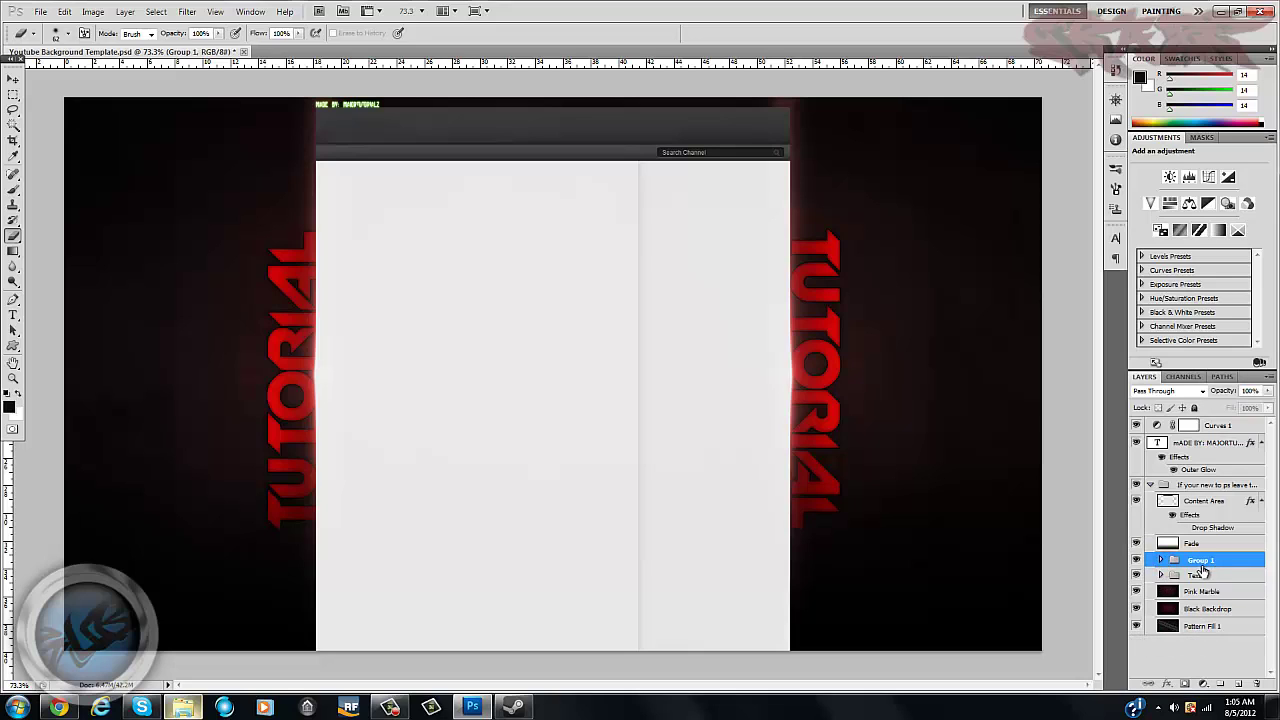
right_click(1205, 566)
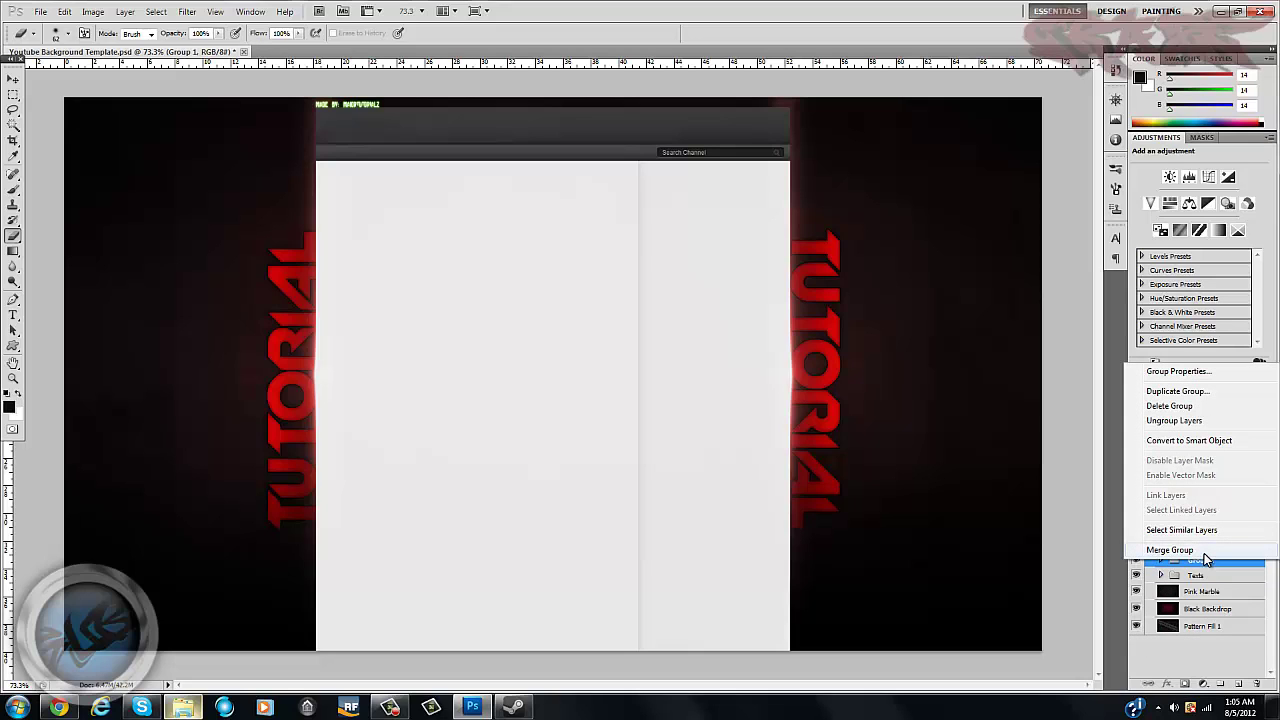
click(1170, 550)
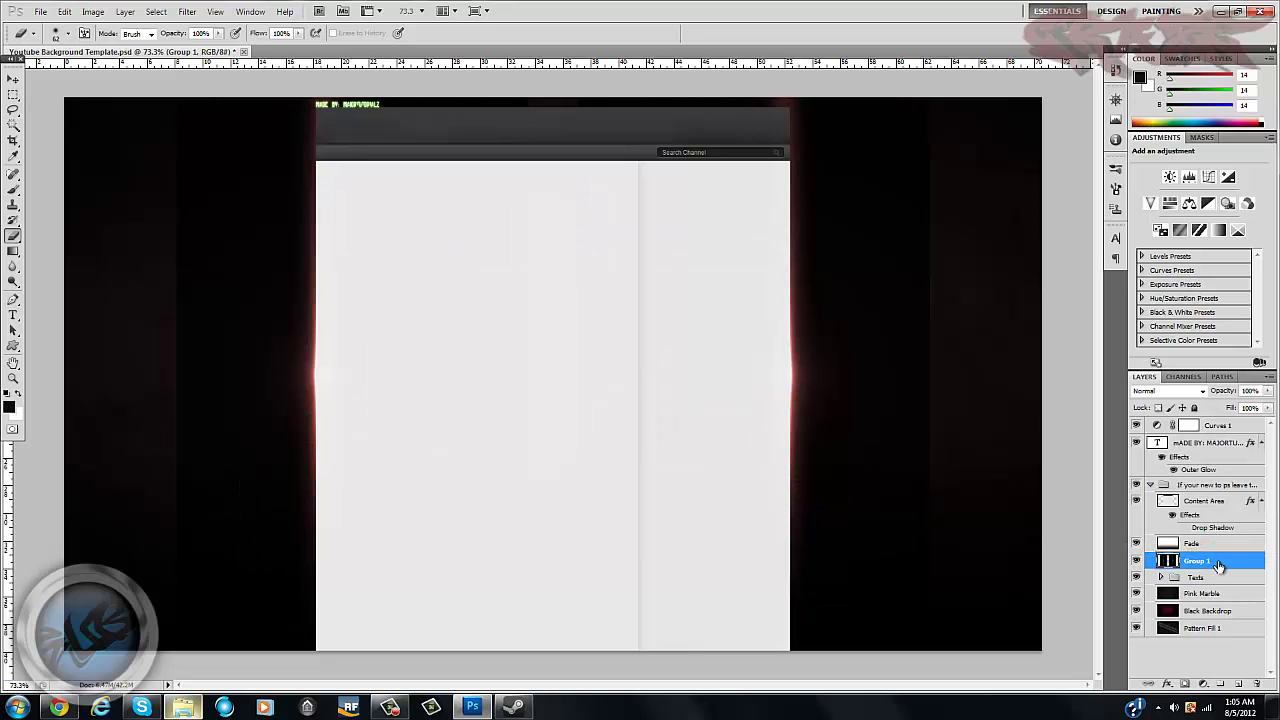
click(1187, 394)
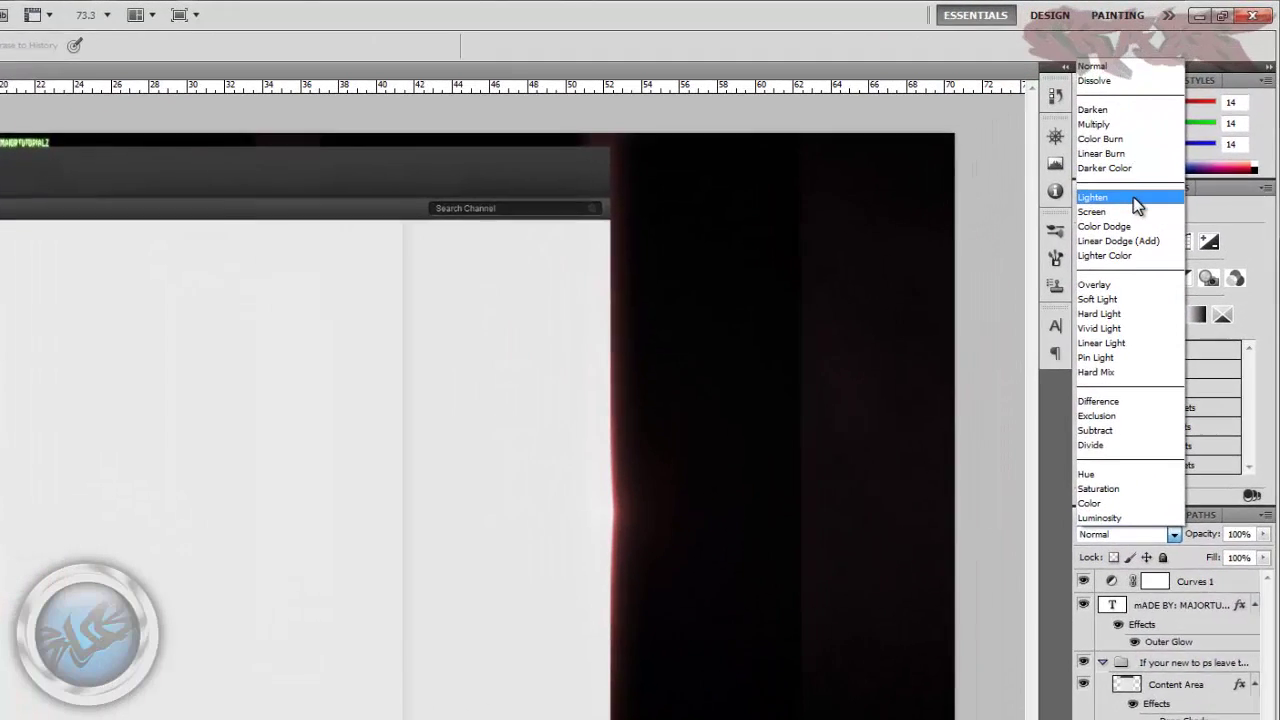
click(1137, 212)
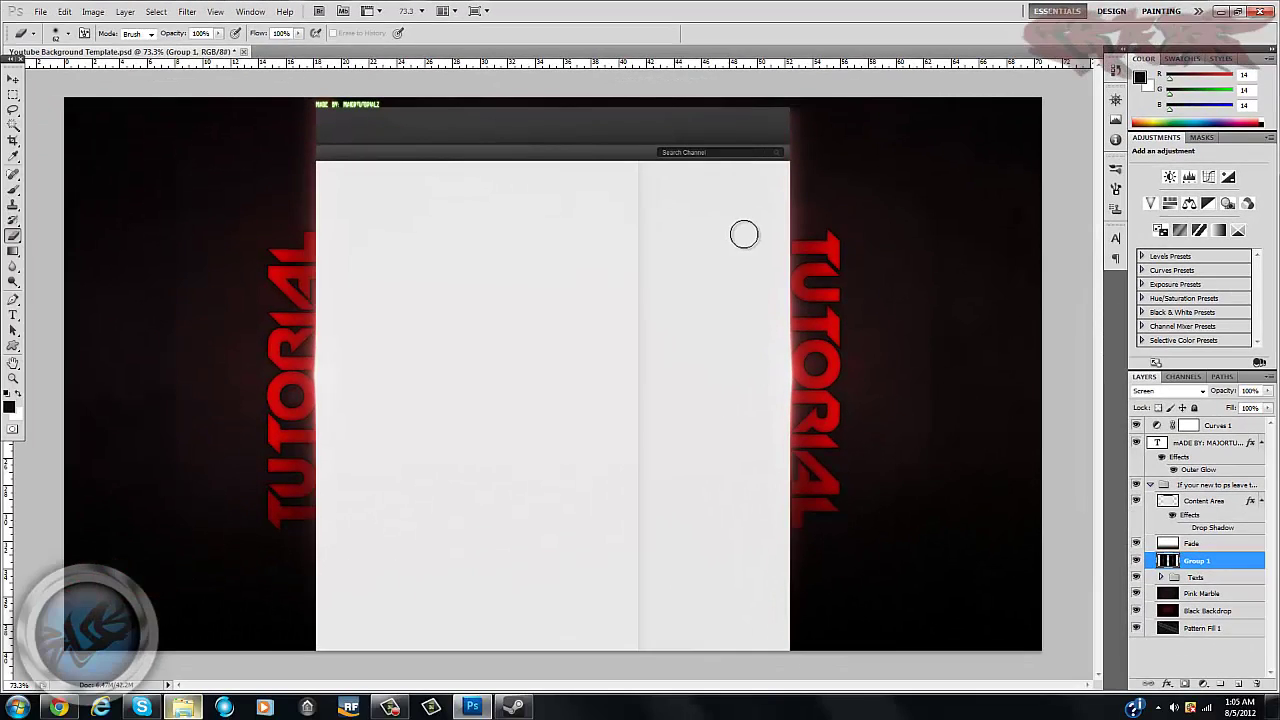
- Erase the flare glow in the dark strip above the channel header's right and left corners on Group 1
scroll(718, 209, up, 8)
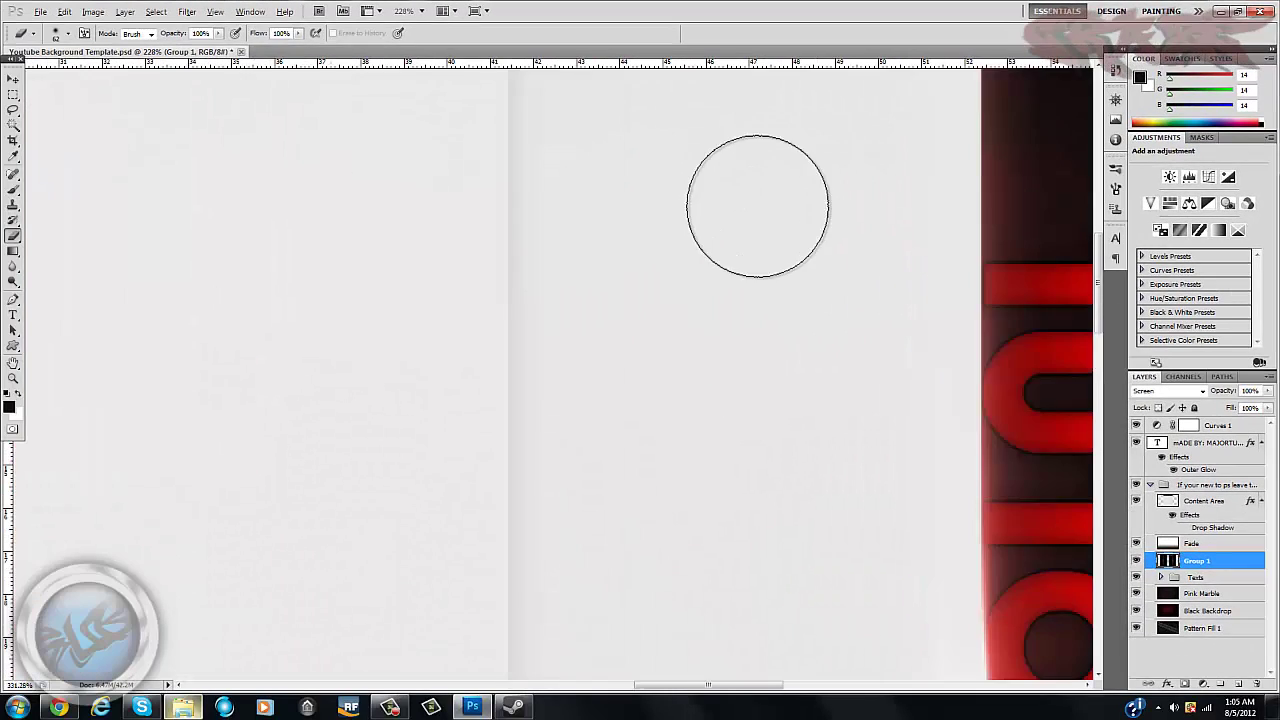
drag(829, 158, 657, 389)
drag(729, 274, 694, 500)
click(539, 346)
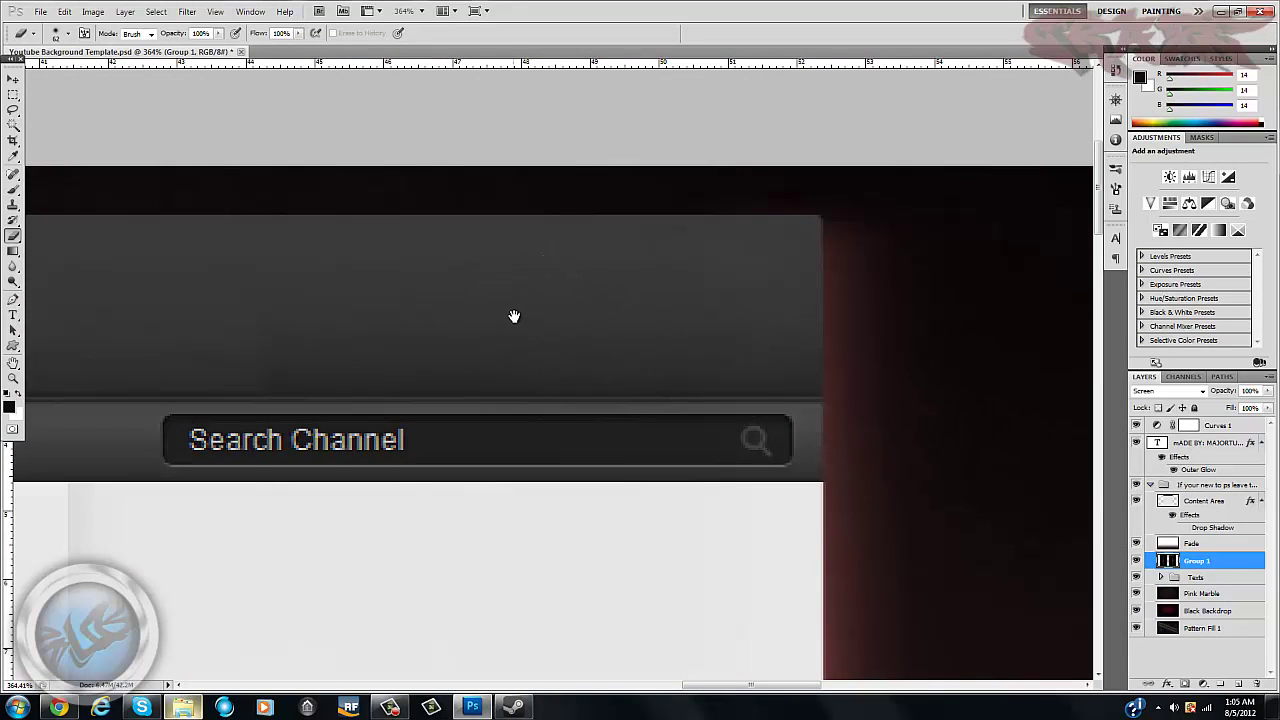
drag(514, 316, 768, 331)
drag(421, 329, 821, 348)
drag(283, 287, 591, 354)
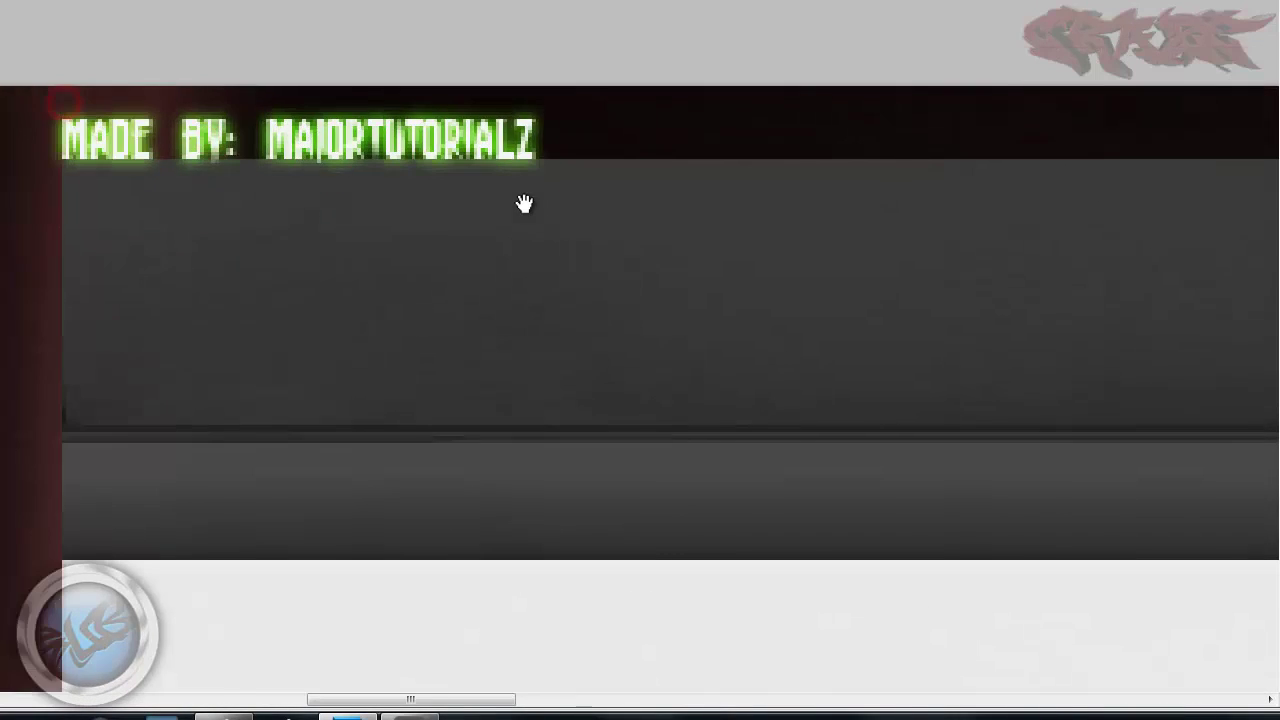
mouse_move(524, 204)
mouse_down()
mouse_move(677, 243)
mouse_move(642, 258)
mouse_up()
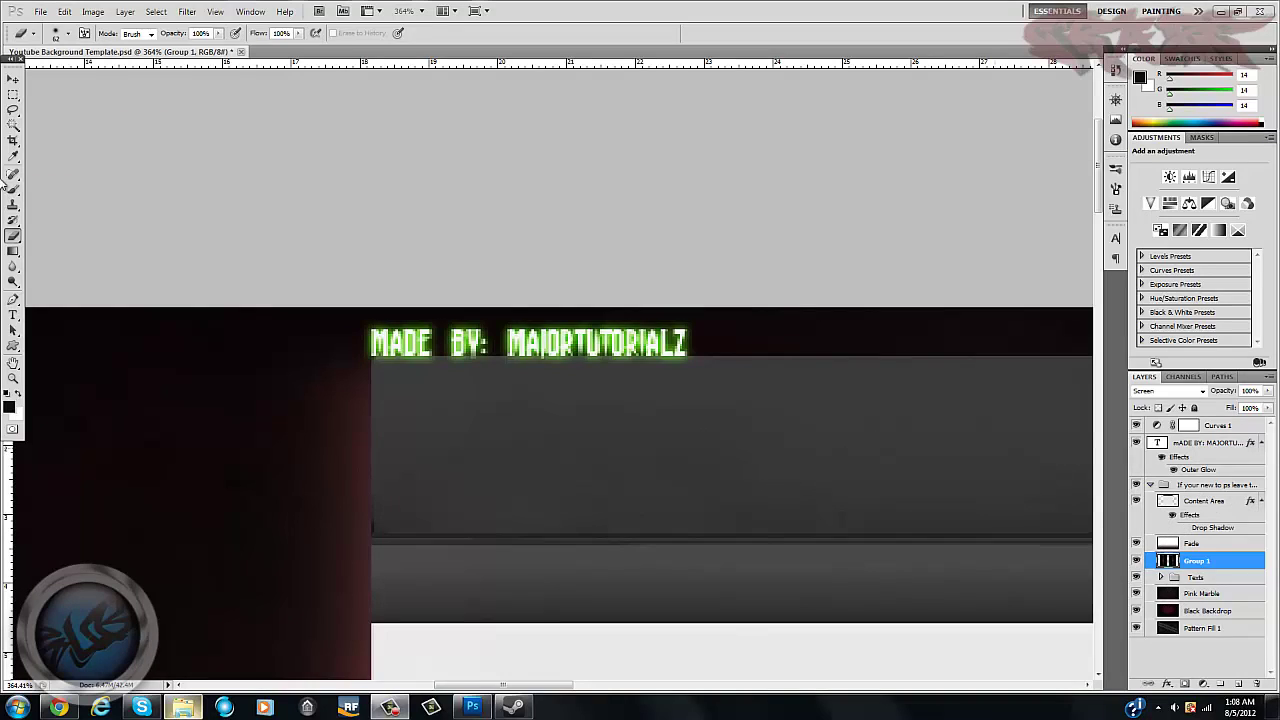
- Examine the whole background and how the flares overlap the TUTORIAL texts beside the content area
click(13, 331)
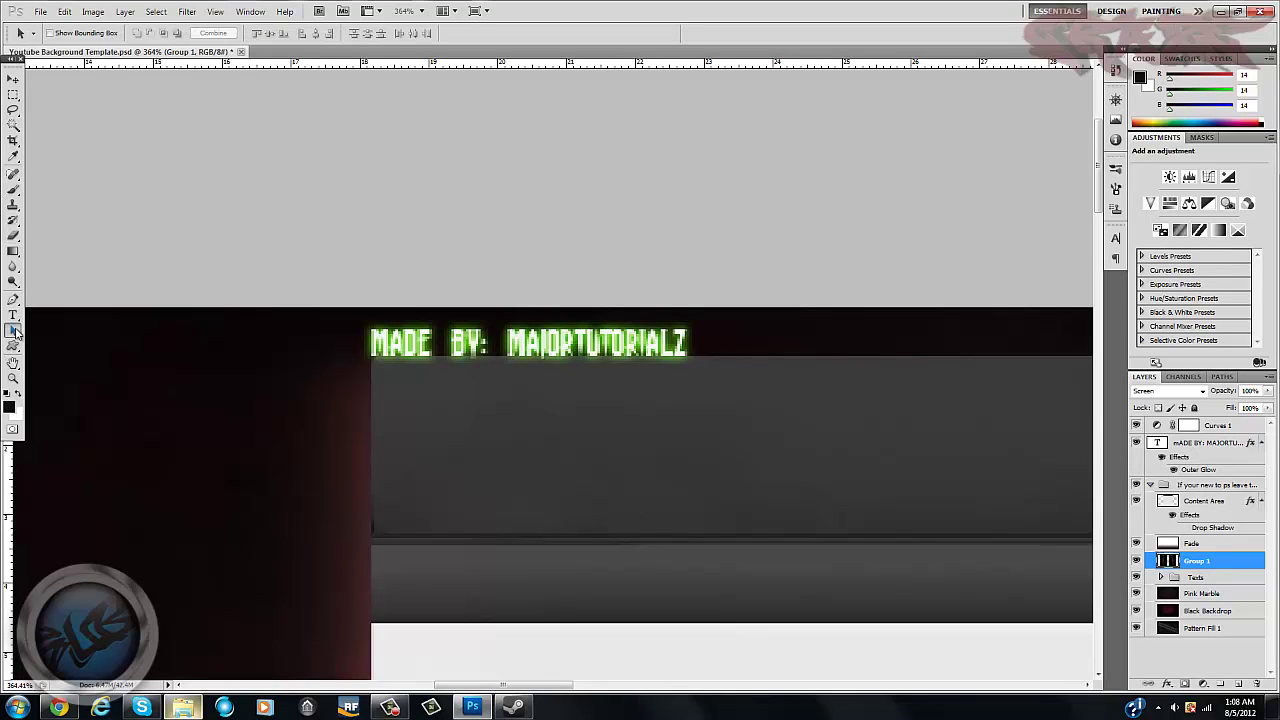
key(ctrl+0)
scroll(549, 466, down, 2)
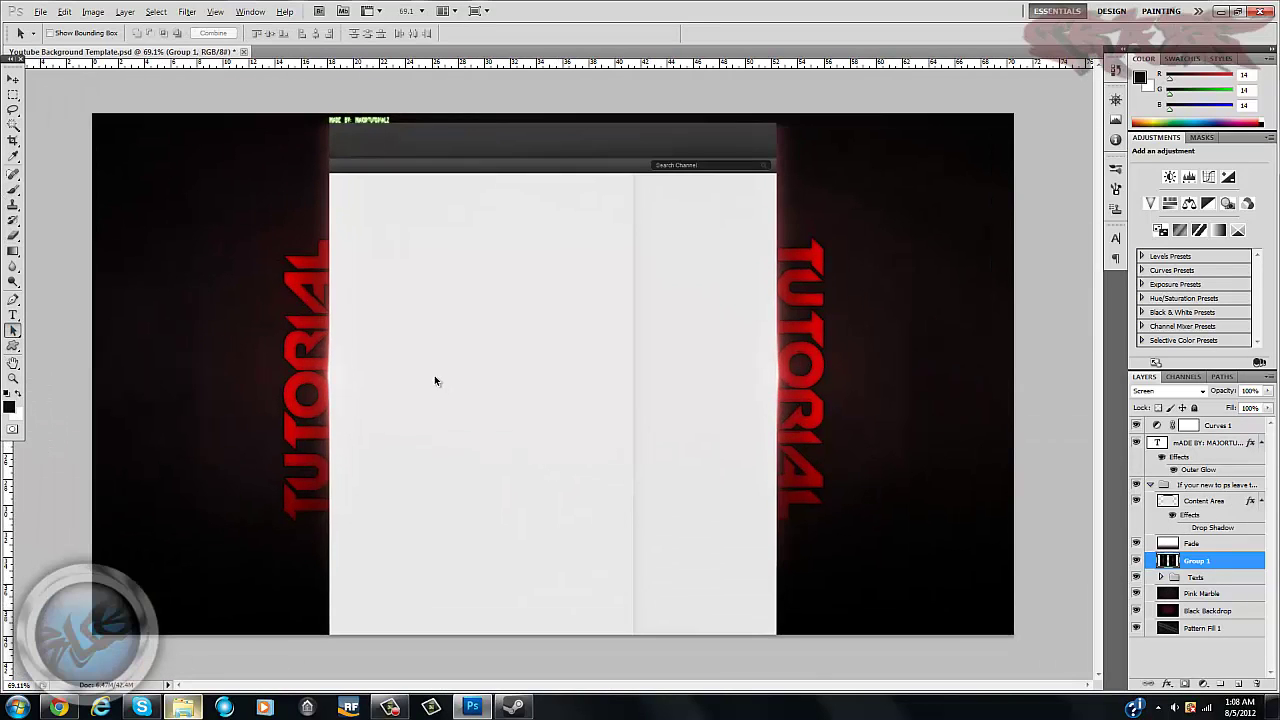
key(alt)
key(c)
scroll(897, 350, up, 5)
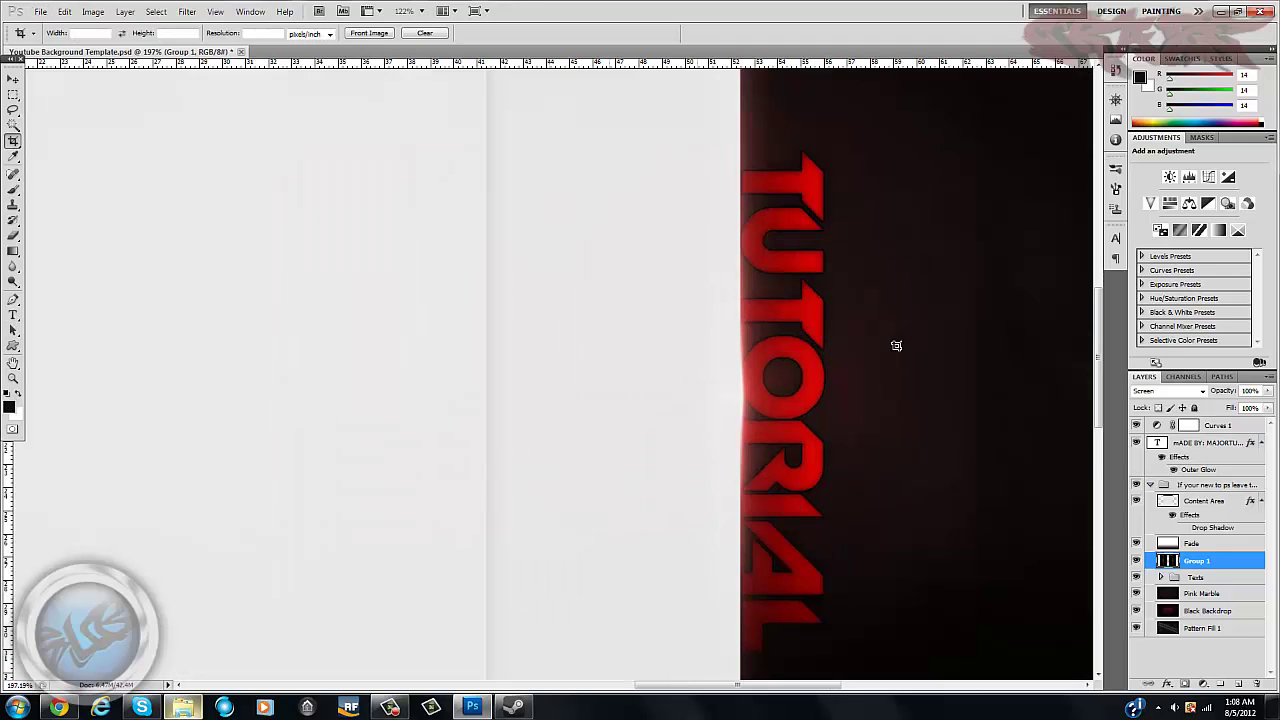
drag(890, 300, 700, 294)
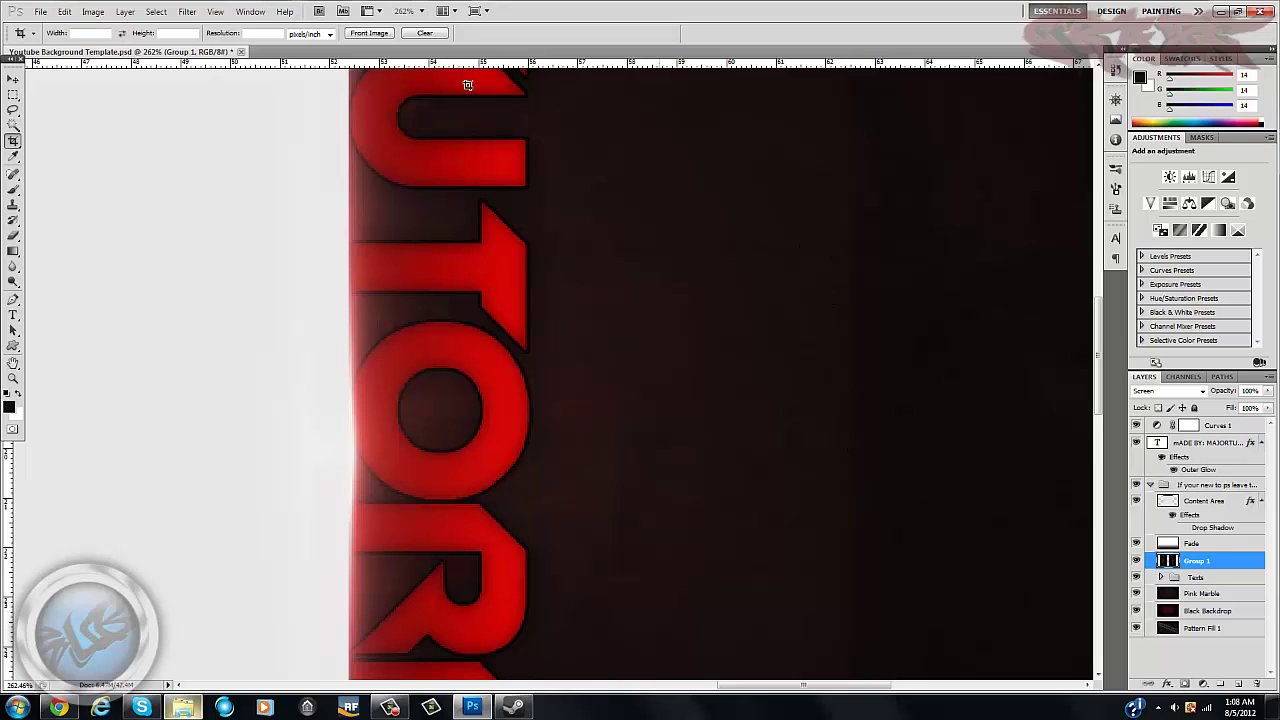
click(13, 331)
key(ctrl+0)
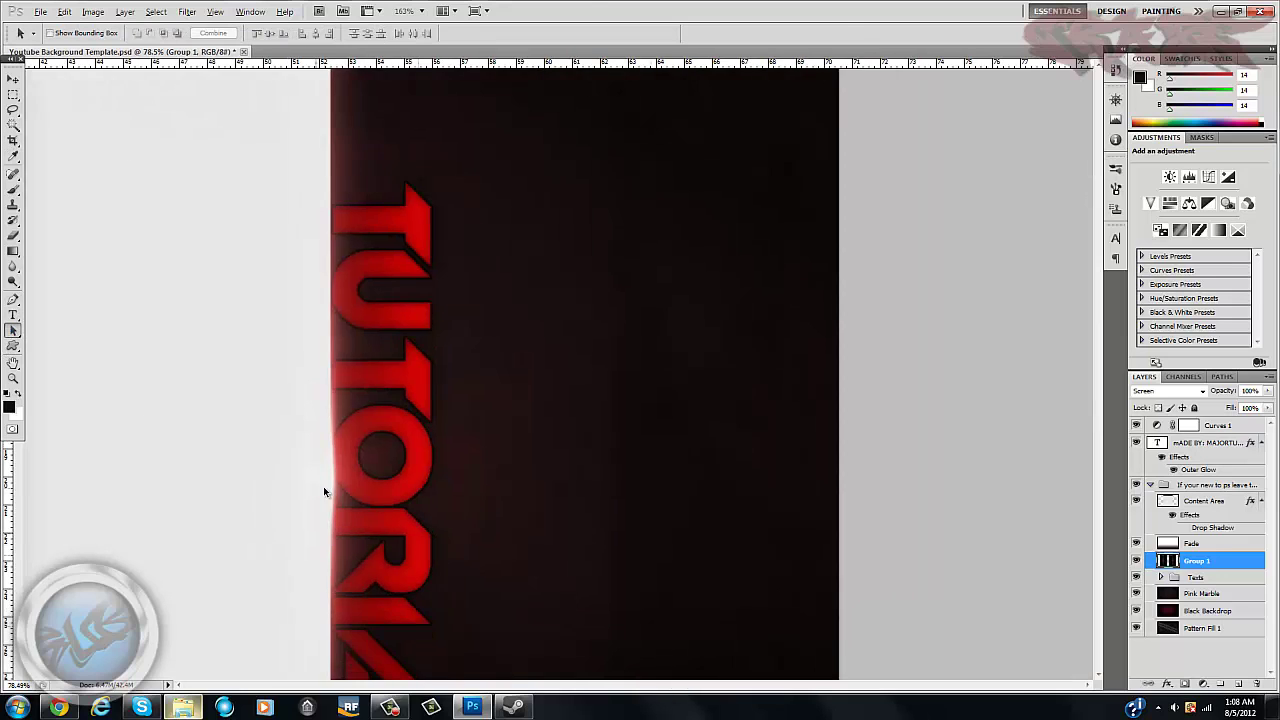
key(ctrl+1)
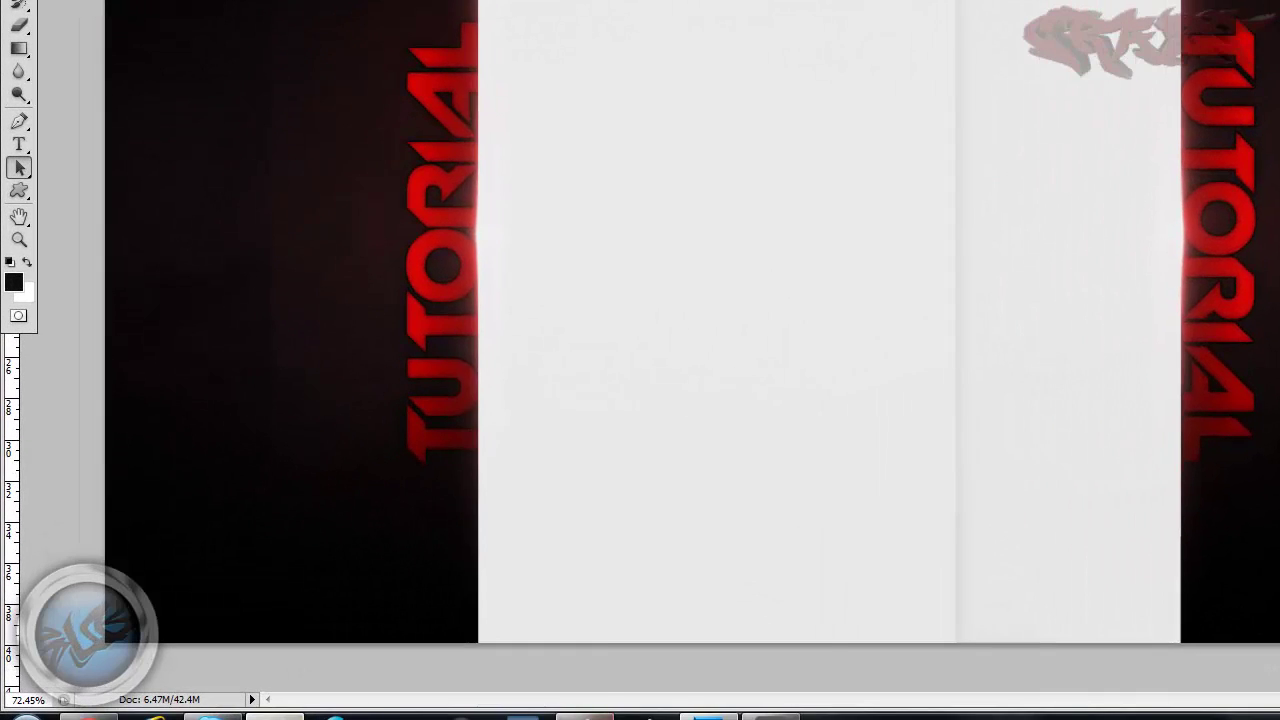
- Switch to Windows Explorer, return from the flares folder to CrazeHD 25 Giveaway and look into the Flames folder
click(183, 707)
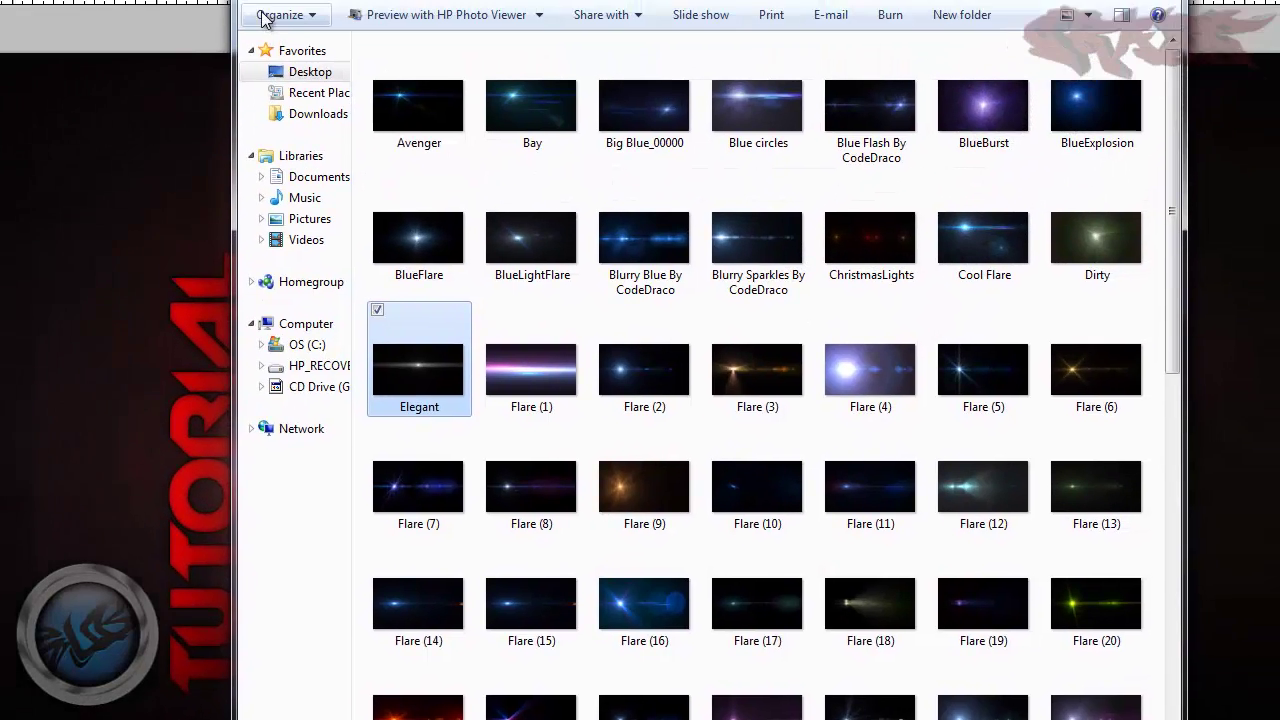
click(153, 81)
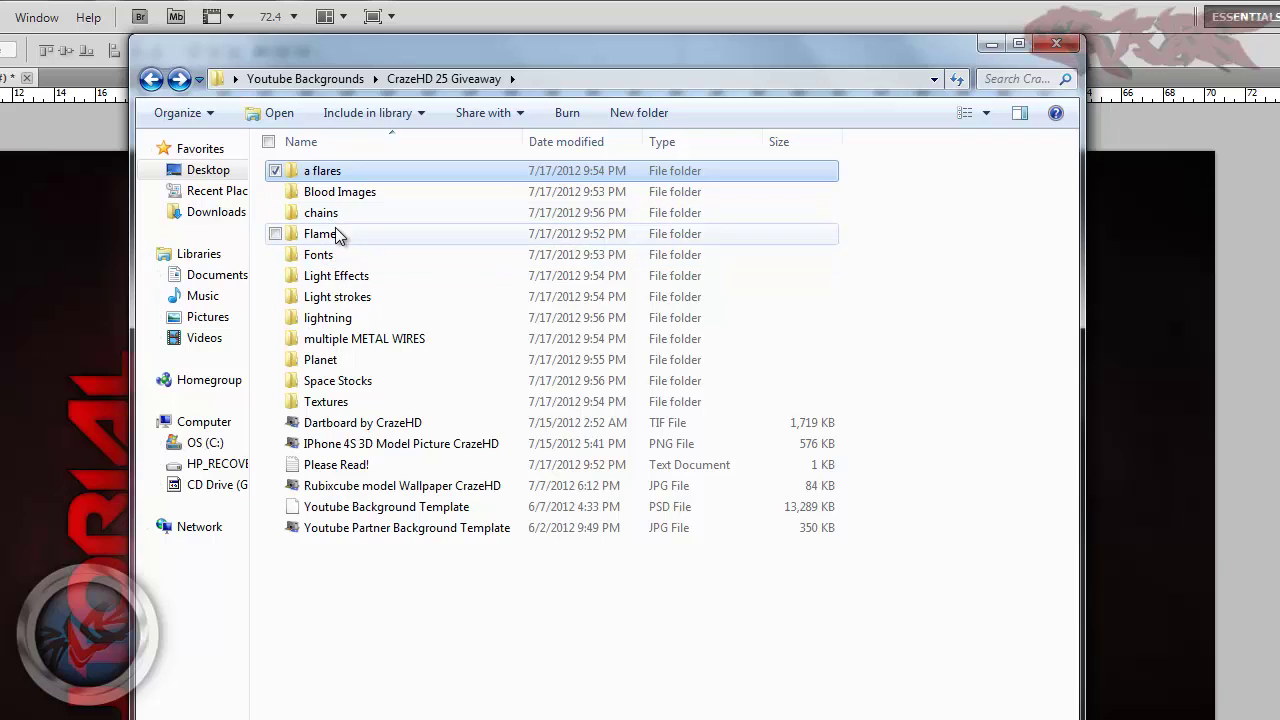
double_click(335, 233)
click(151, 79)
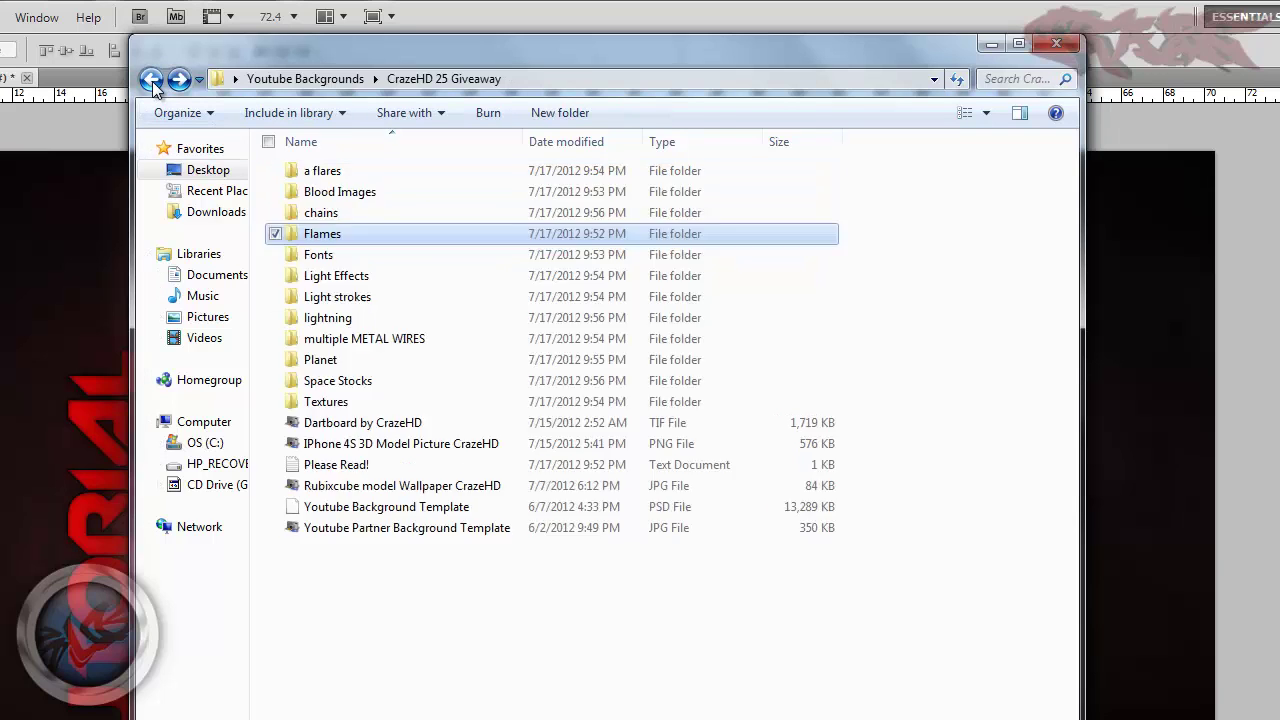
click(151, 79)
click(181, 82)
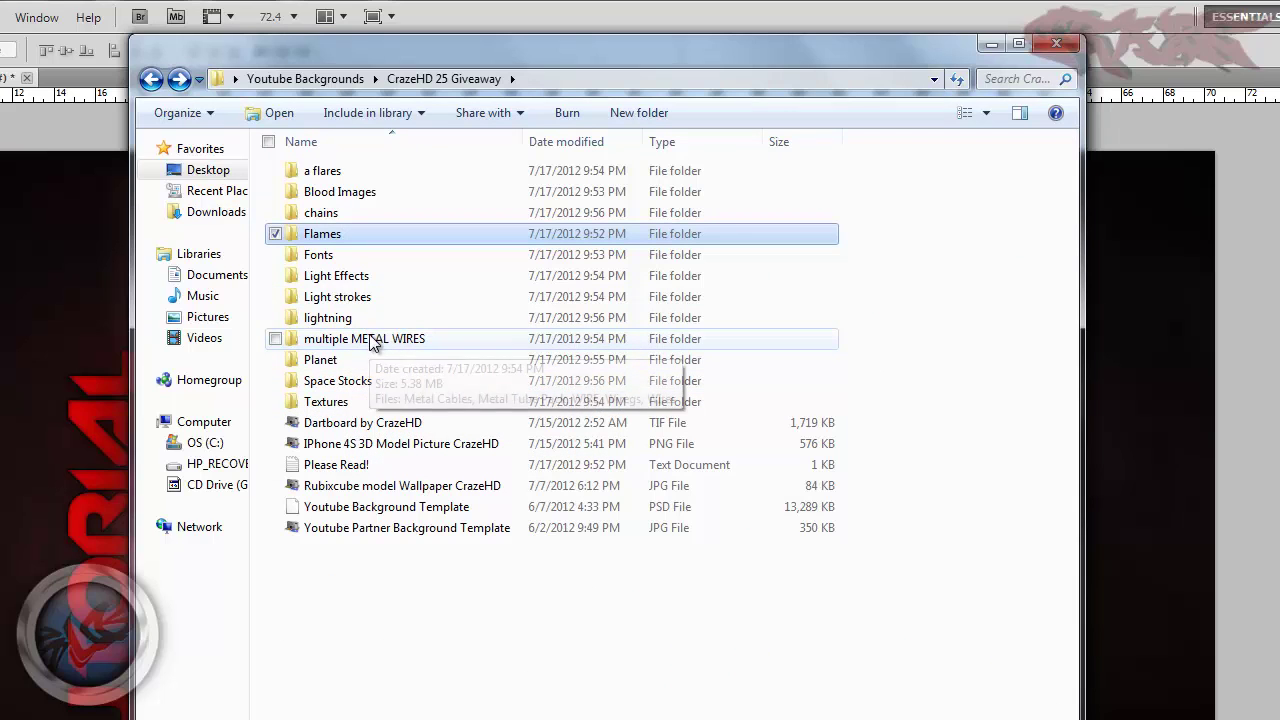
- Open the Metal Tube Pack PSD from the multiple METAL WIRES folder in Photoshop and select its Layer 11 copy 10
double_click(364, 338)
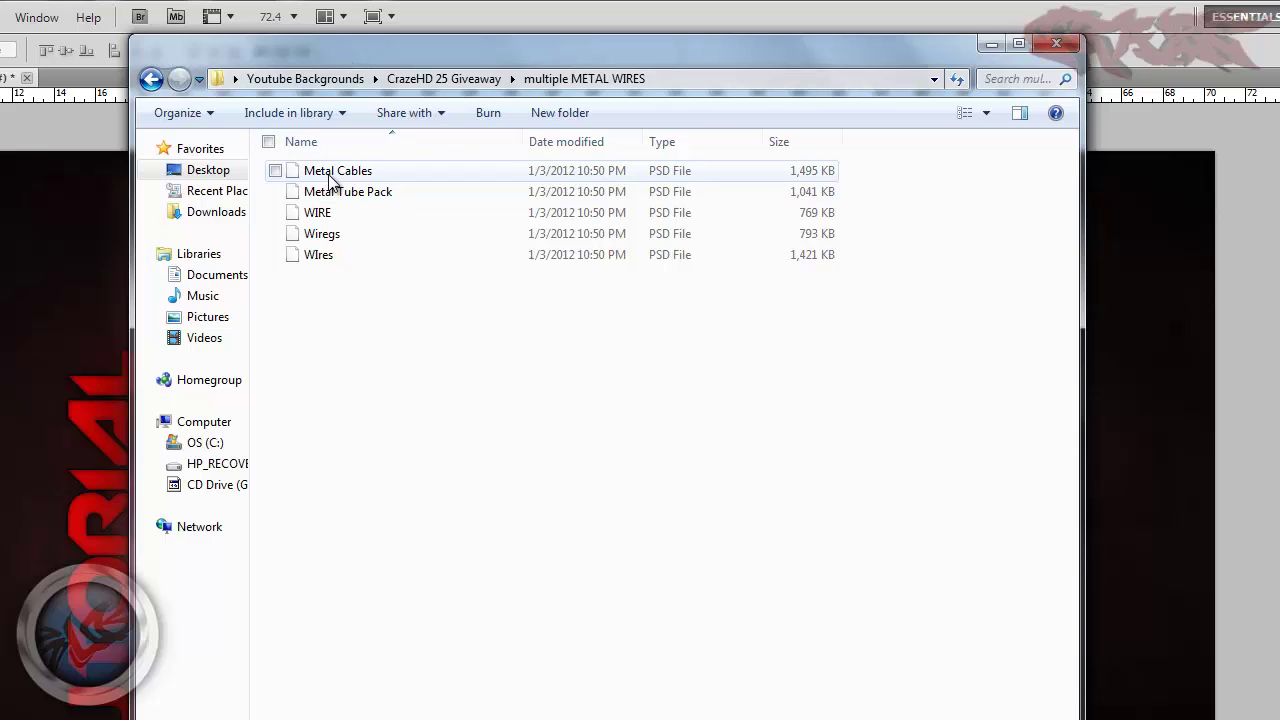
click(370, 198)
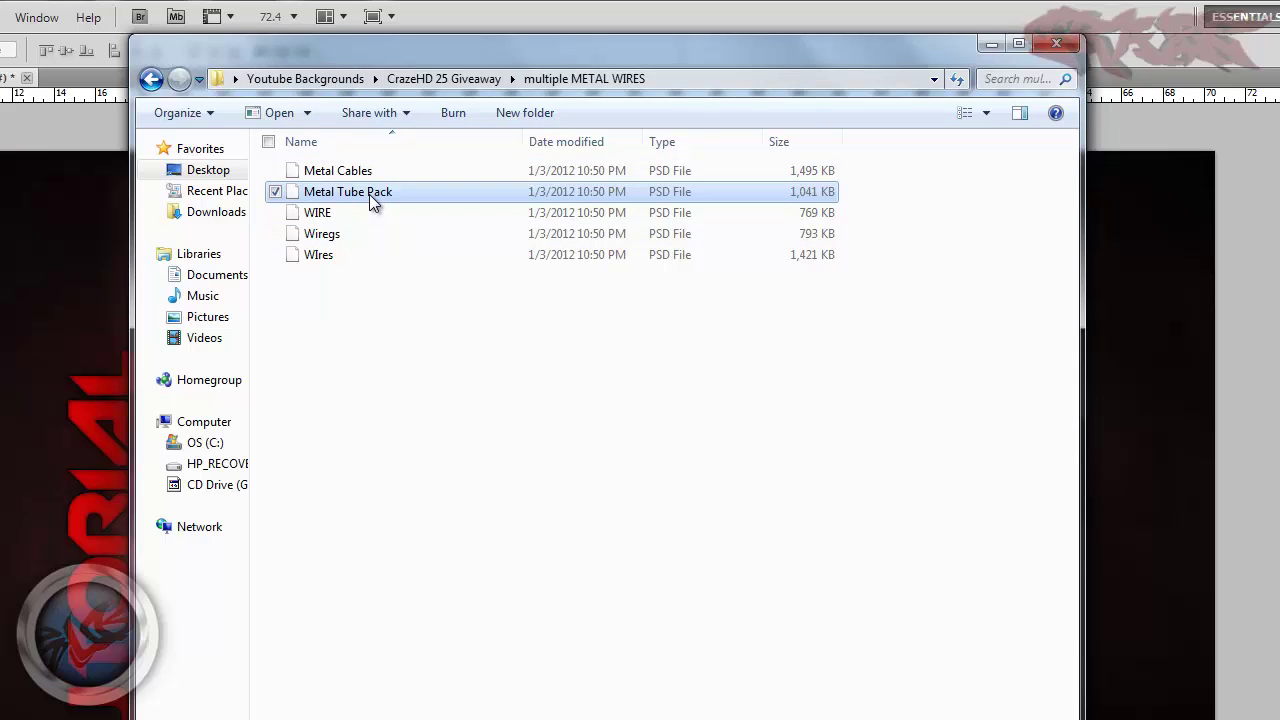
drag(369, 194, 72, 72)
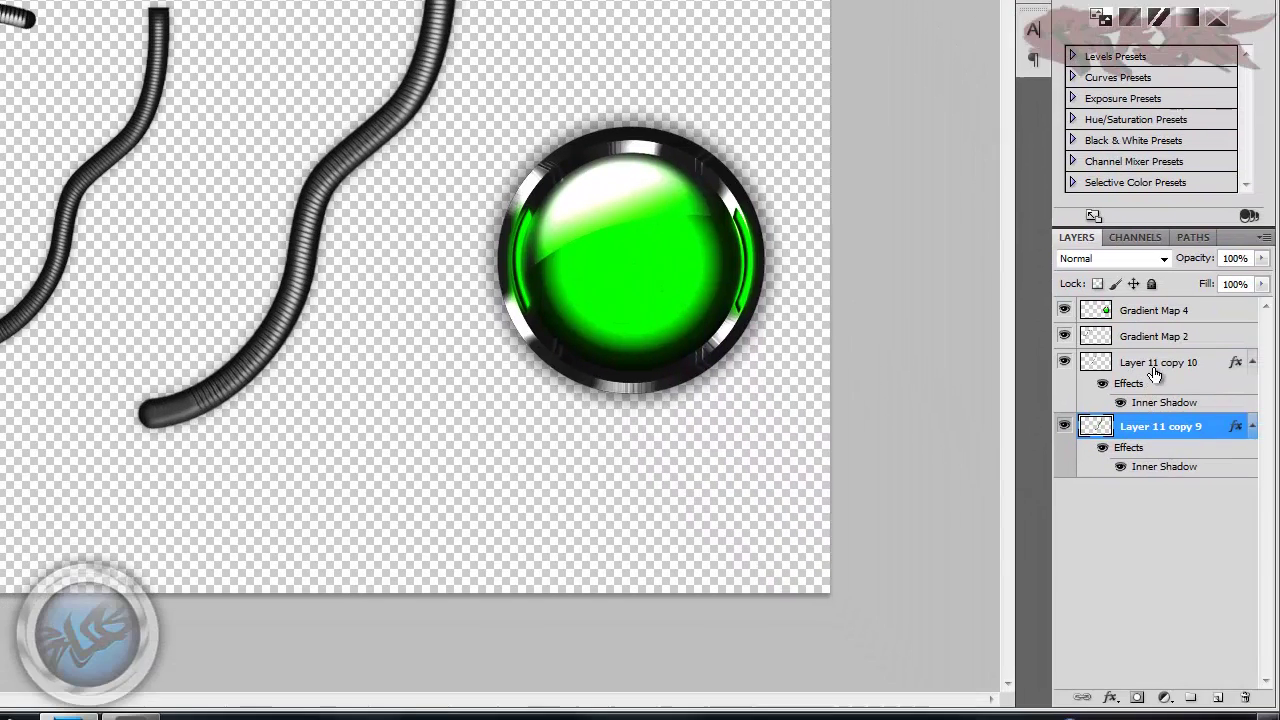
click(1160, 370)
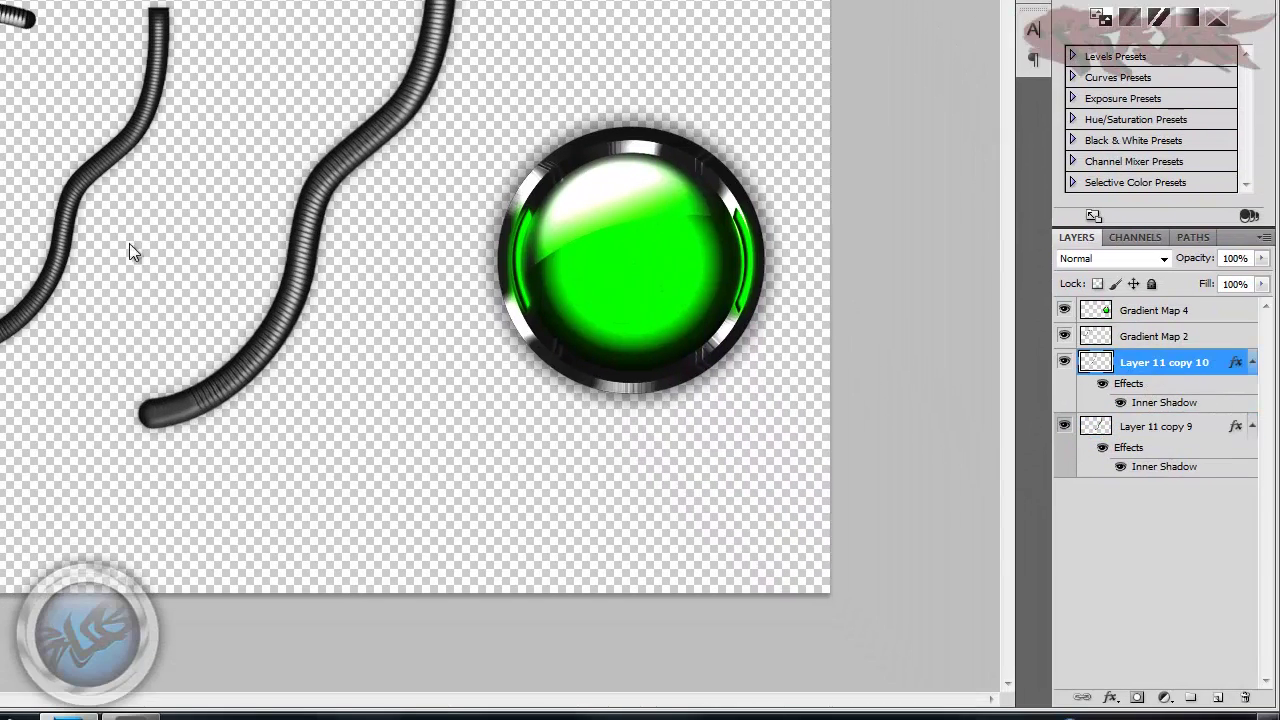
- Copy the selected metal tube from Metal Tube Pack.psd into the Youtube Background Template document
mouse_move(125, 190)
mouse_down()
mouse_move(107, 155)
mouse_move(125, 191)
mouse_up()
click(123, 190)
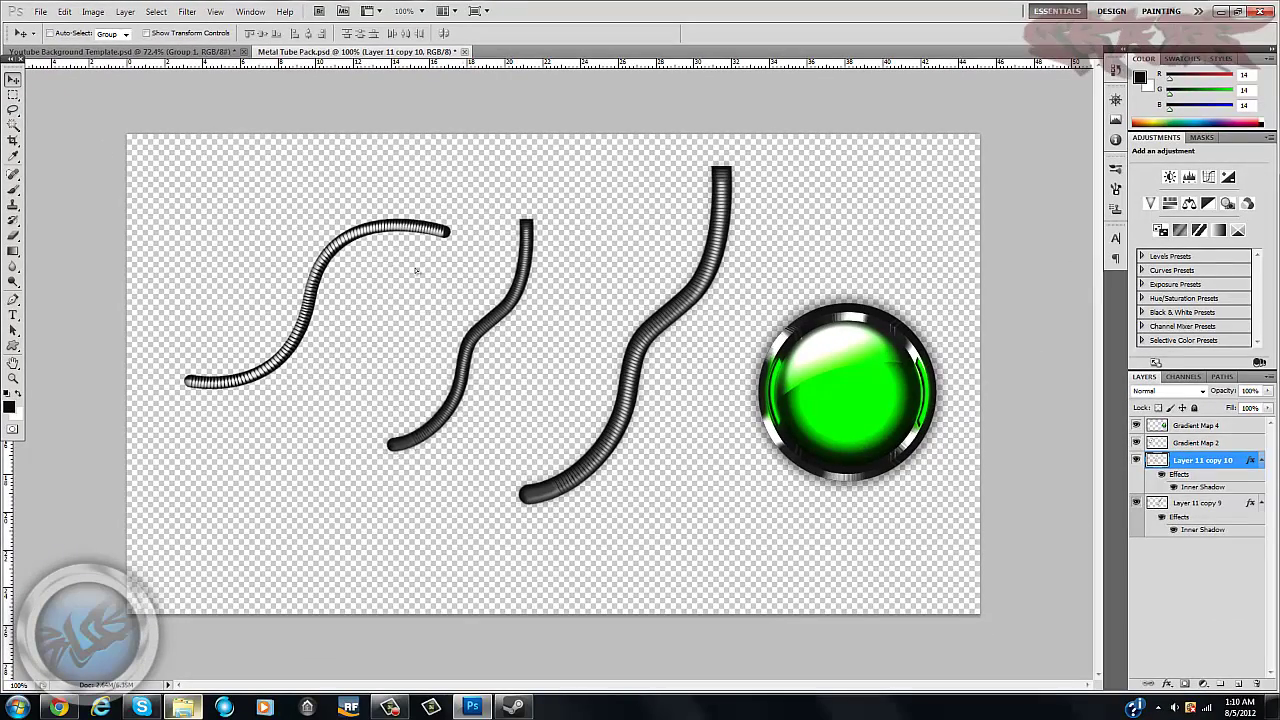
drag(557, 376, 308, 336)
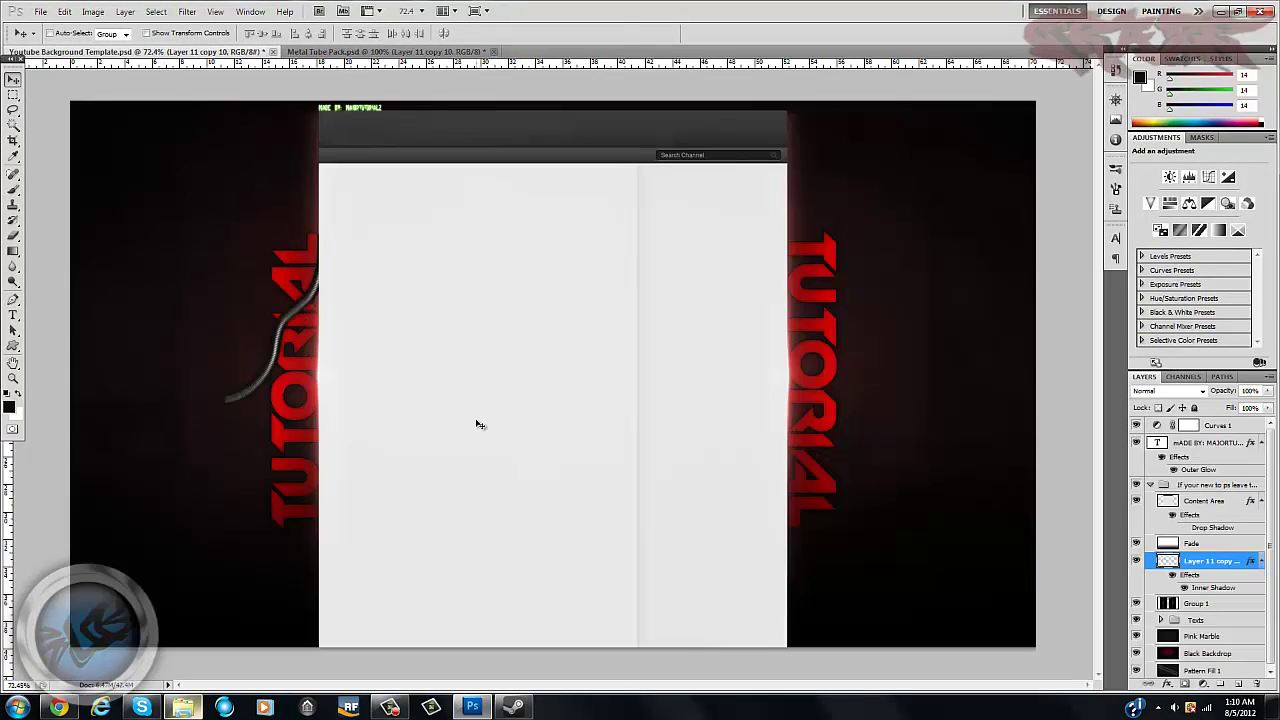
- Free-transform the metal tube: flip it vertically, rotate it slightly clockwise and flip it horizontally
key(ctrl+t)
right_click(321, 417)
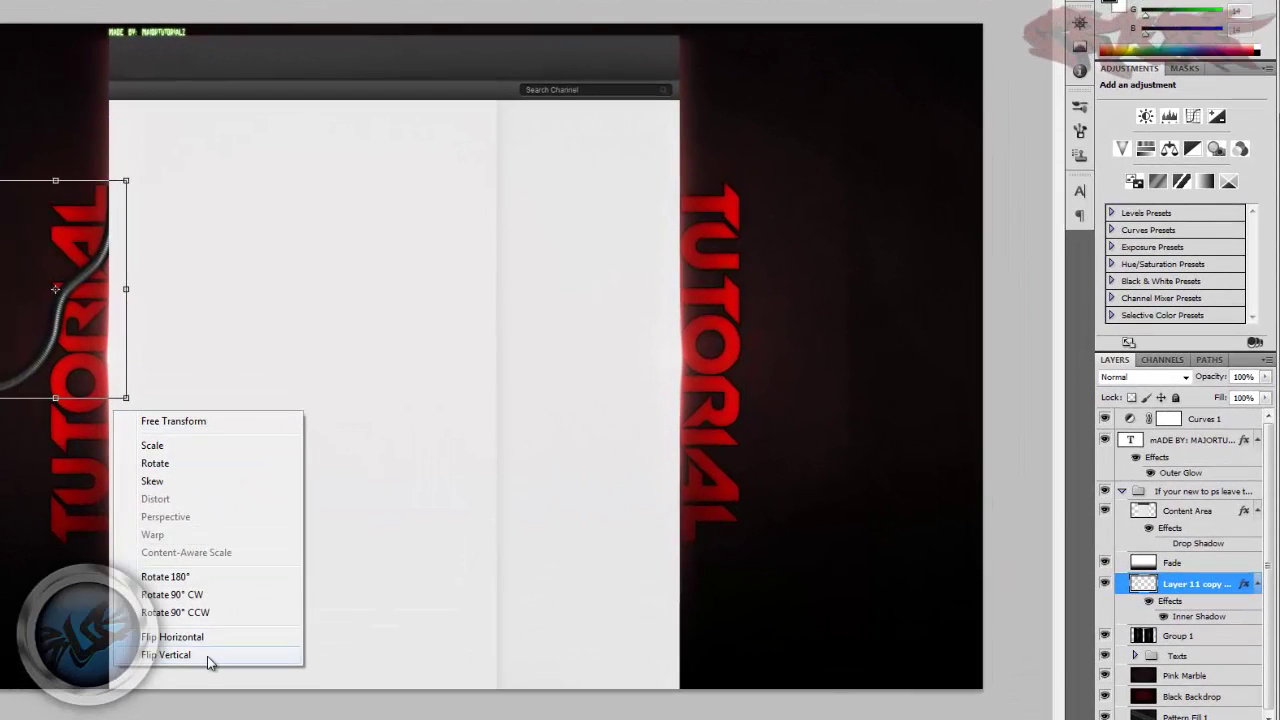
click(208, 657)
drag(240, 266, 269, 309)
right_click(270, 312)
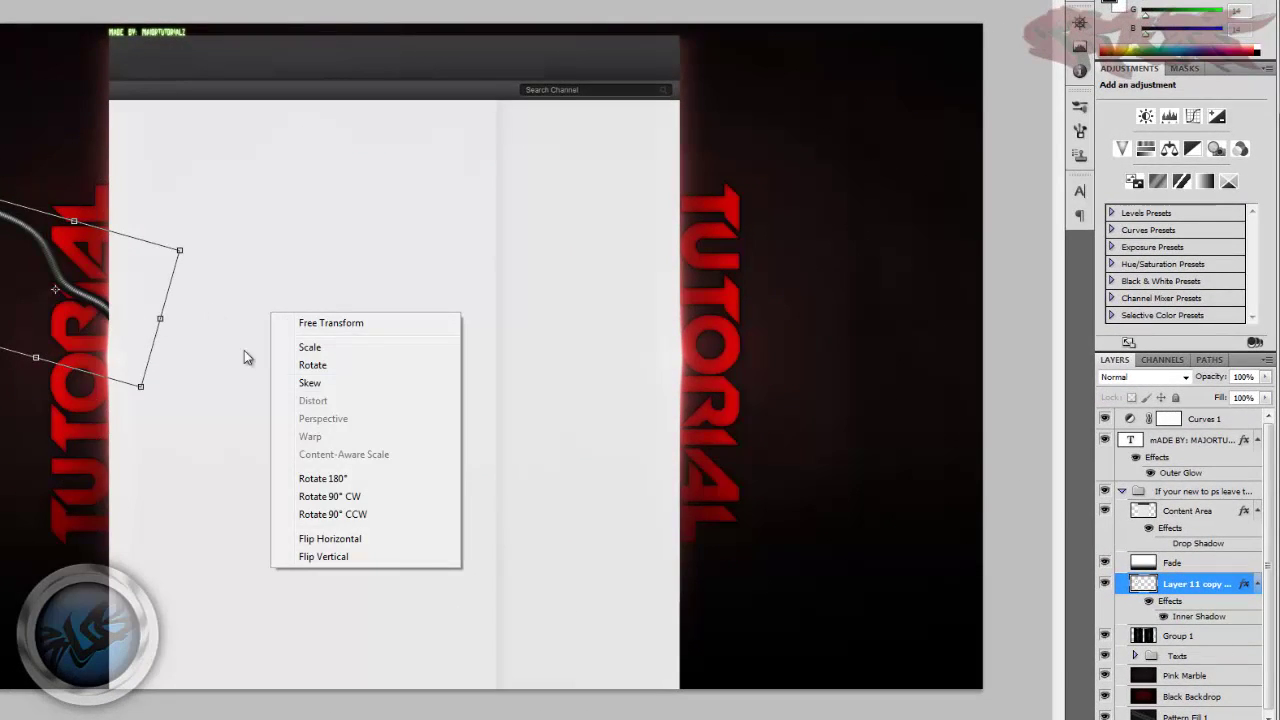
click(228, 378)
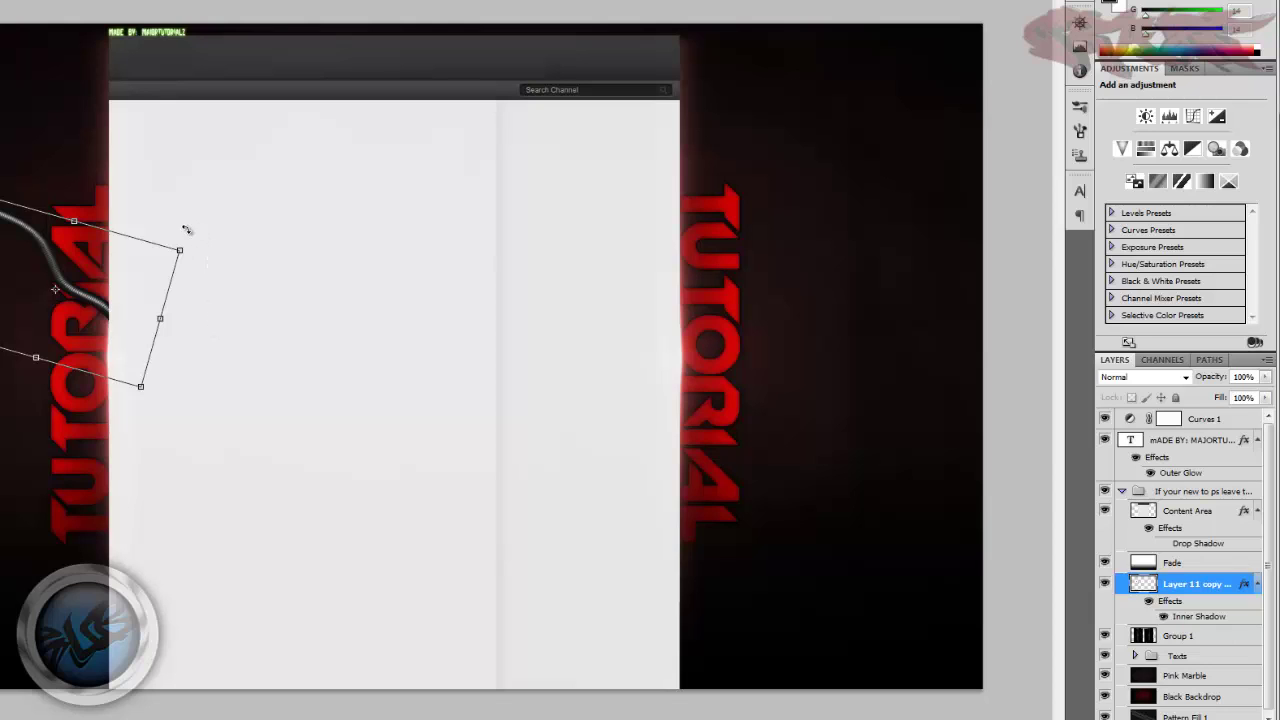
right_click(238, 290)
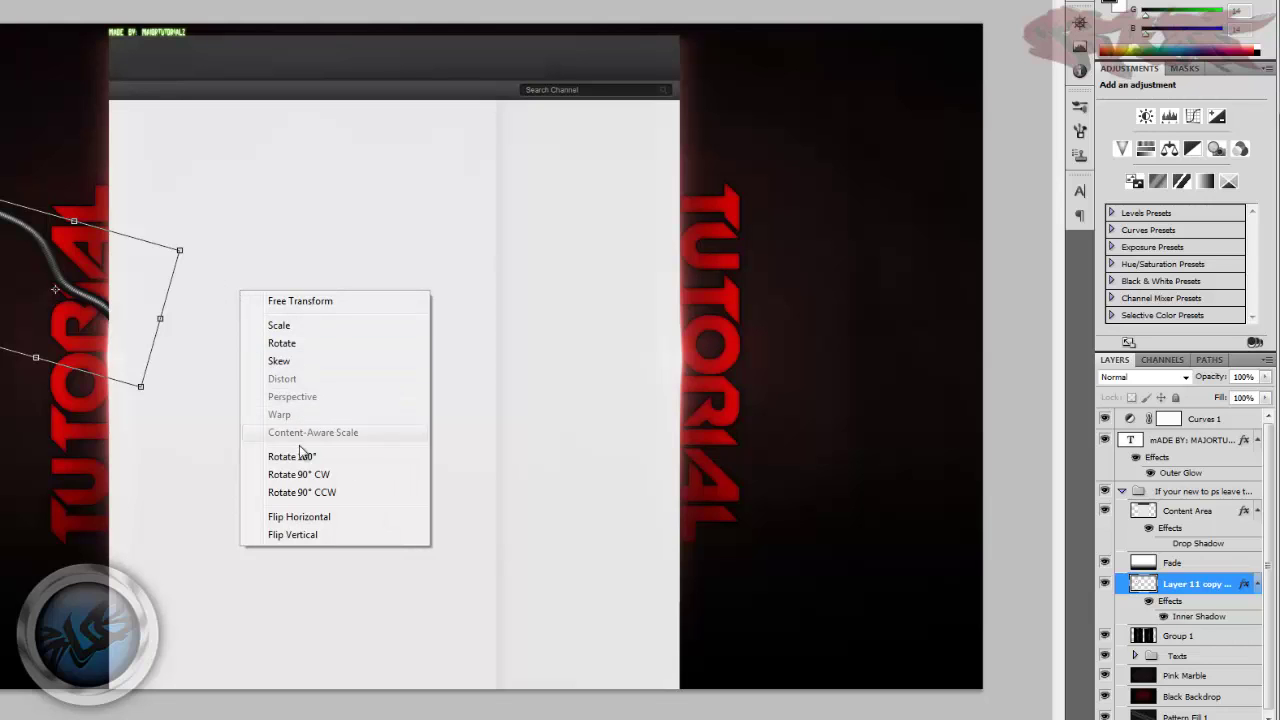
click(298, 516)
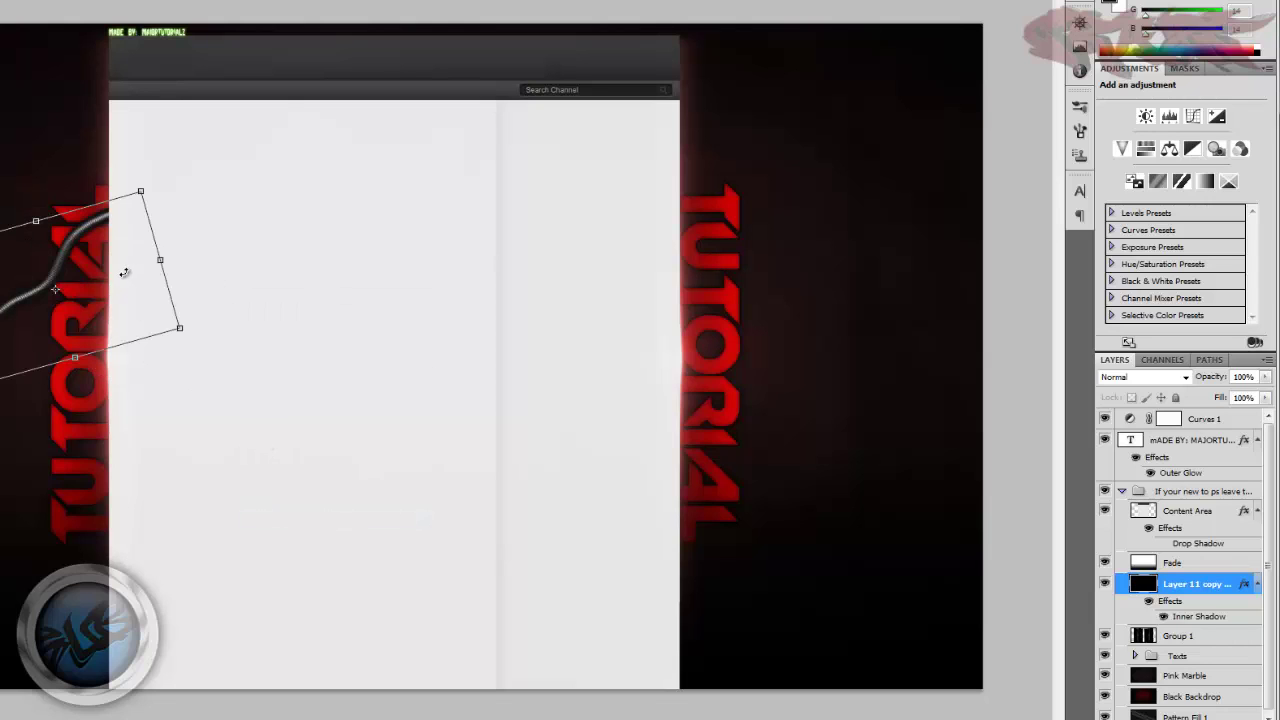
- Rotate and place the tube so it curves from under the left TUTORIAL's lower end into the content area, with its layer below Texts
drag(294, 391, 160, 88)
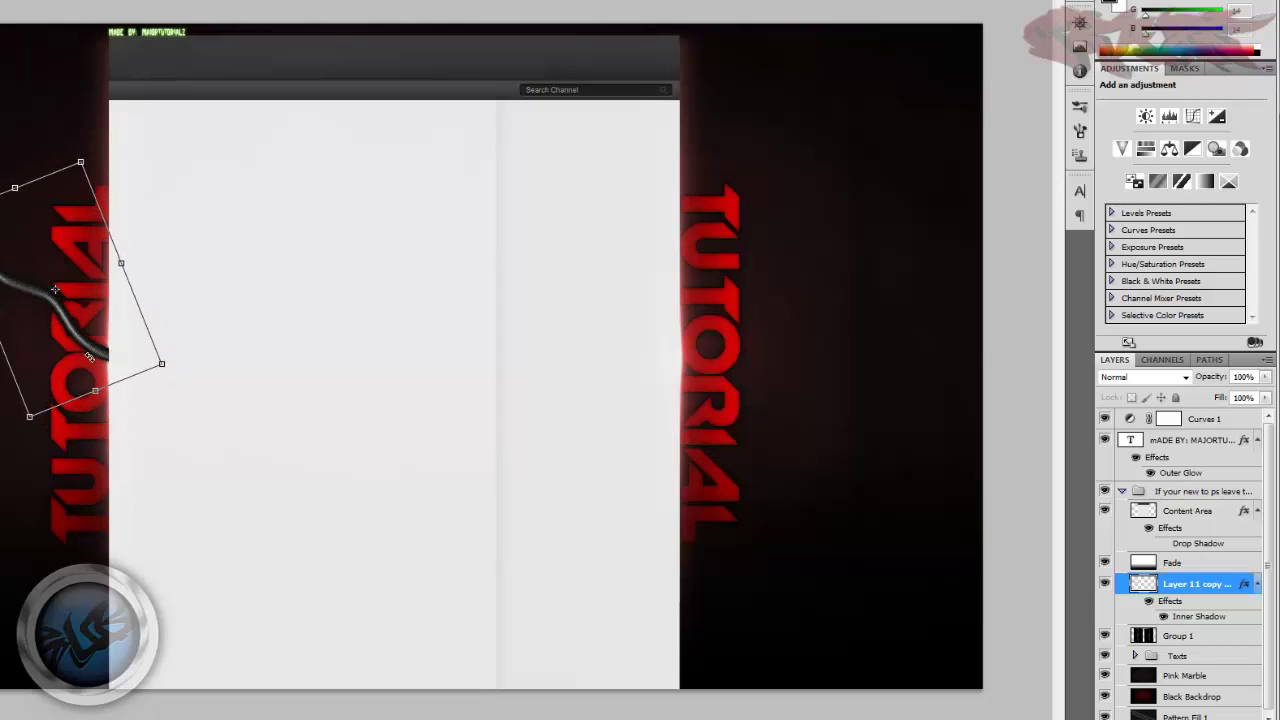
drag(85, 361, 221, 669)
drag(216, 617, 209, 611)
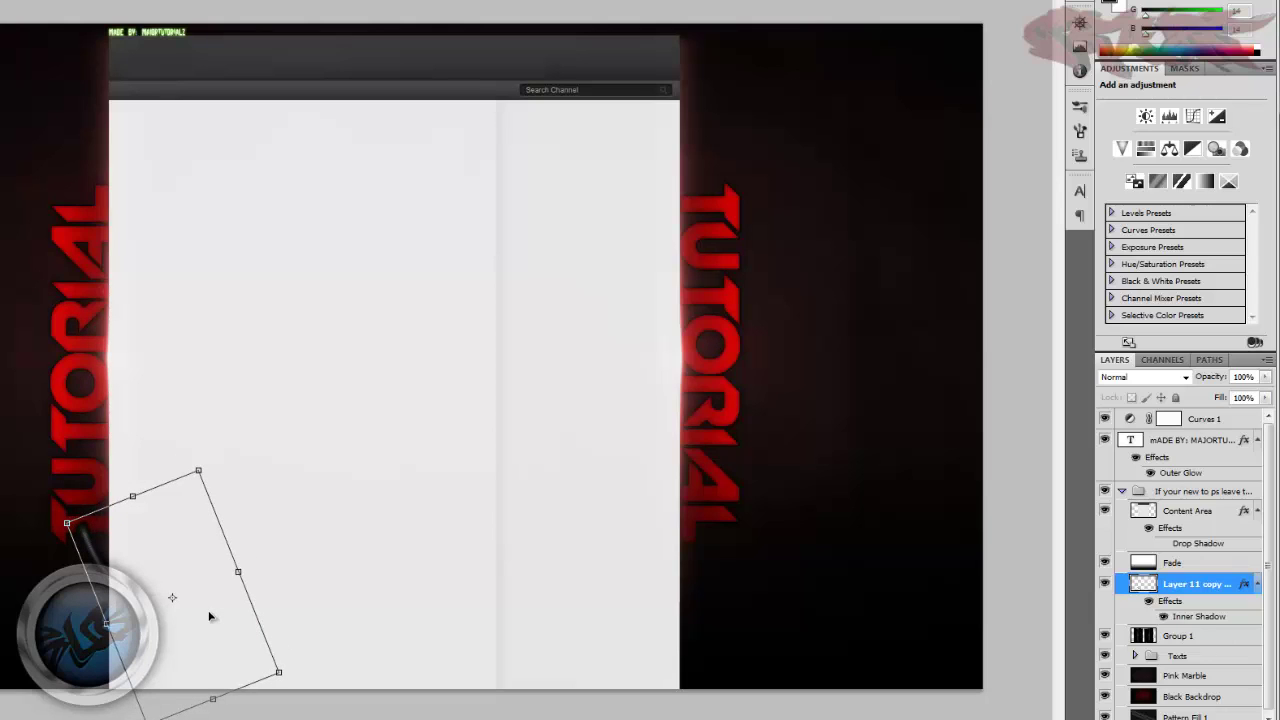
key(Return)
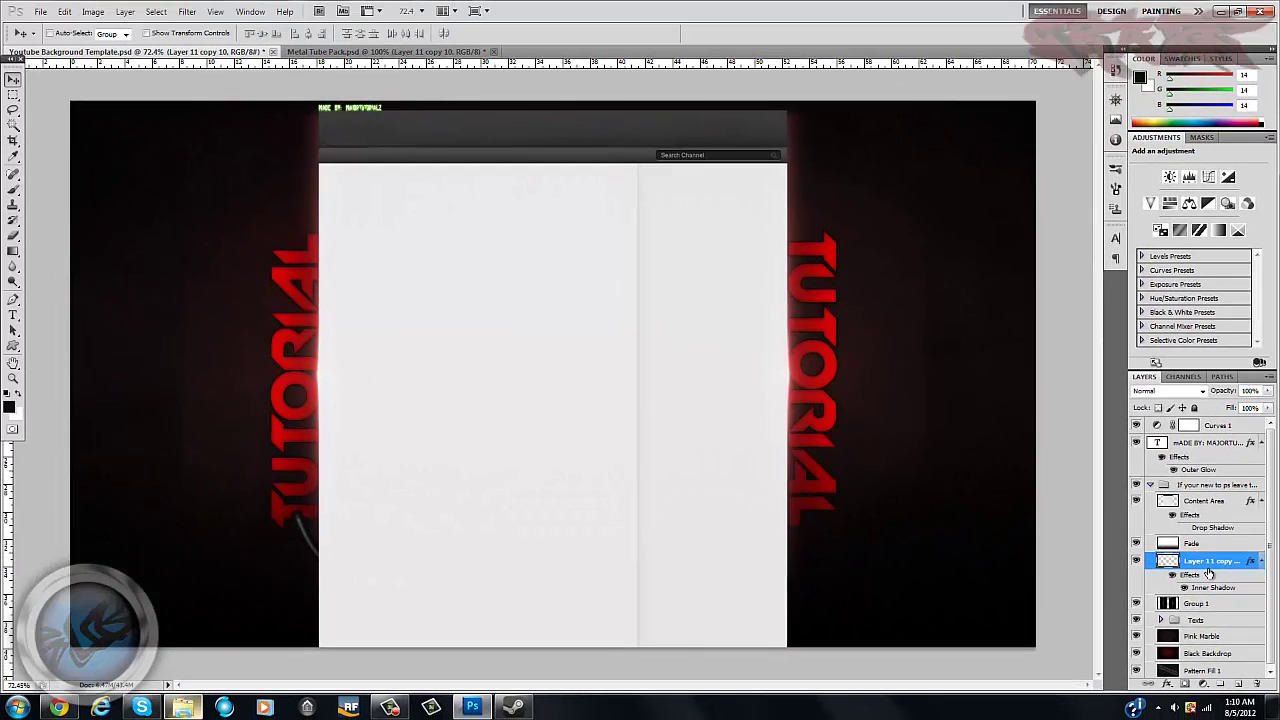
drag(1208, 570, 1213, 635)
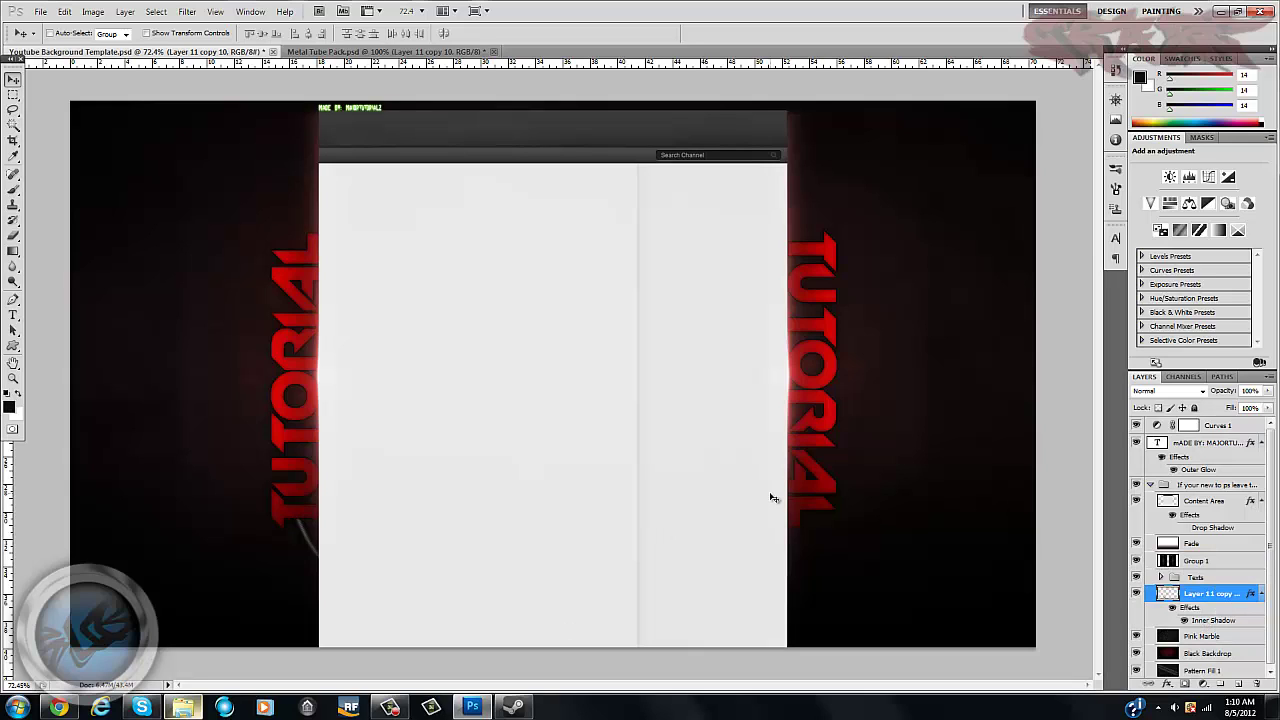
- Duplicate the tube layer, flip the copy horizontally and move it up to the upper end of the left TUTORIAL text
key(ctrl+j)
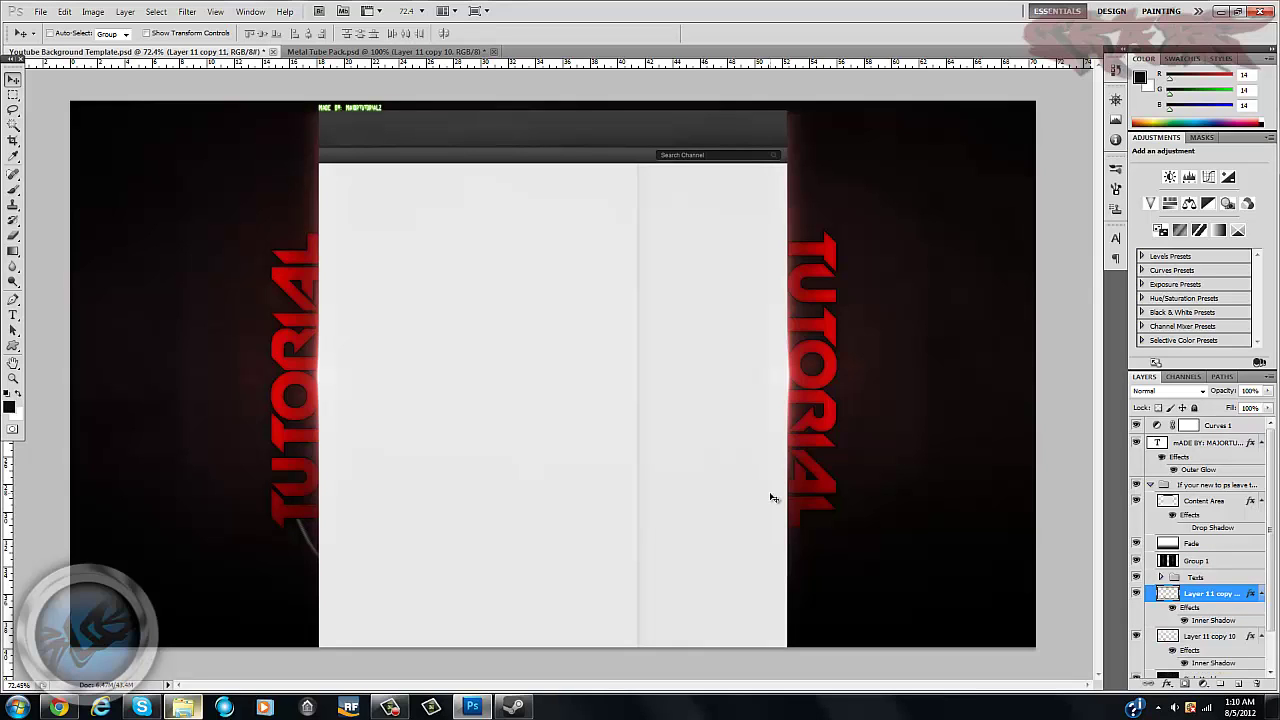
key(ctrl+t)
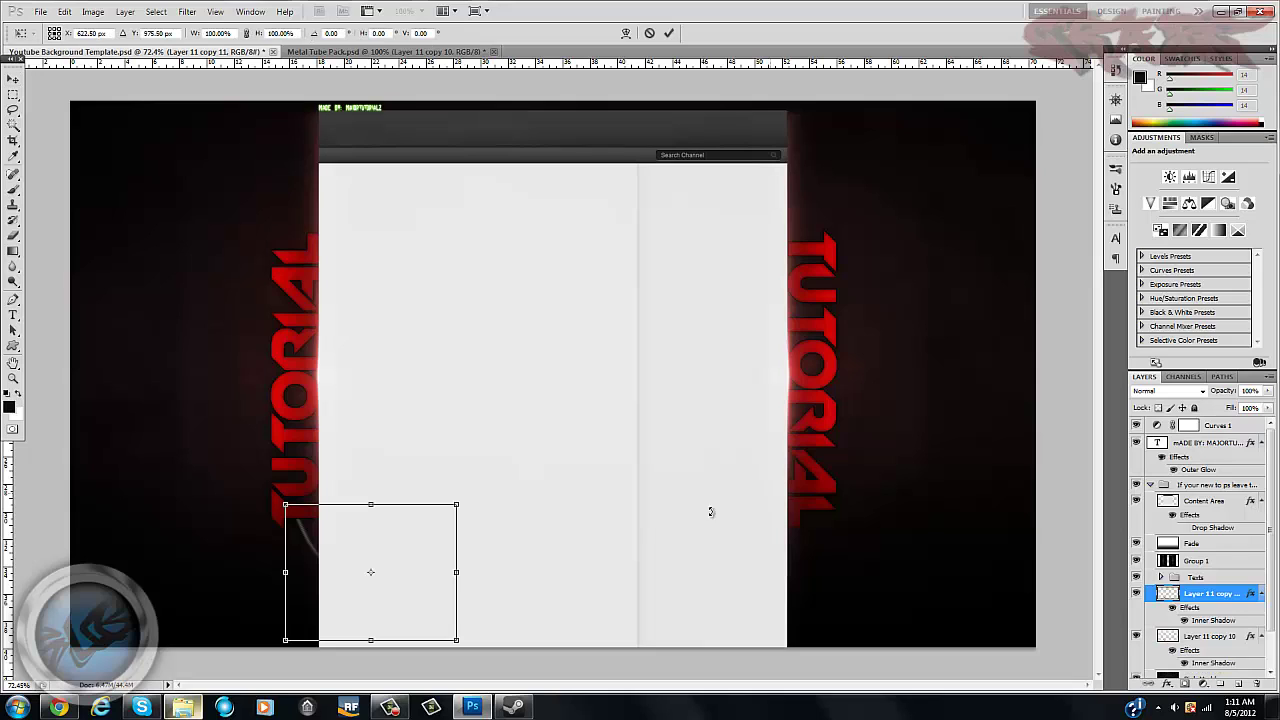
right_click(538, 607)
click(594, 583)
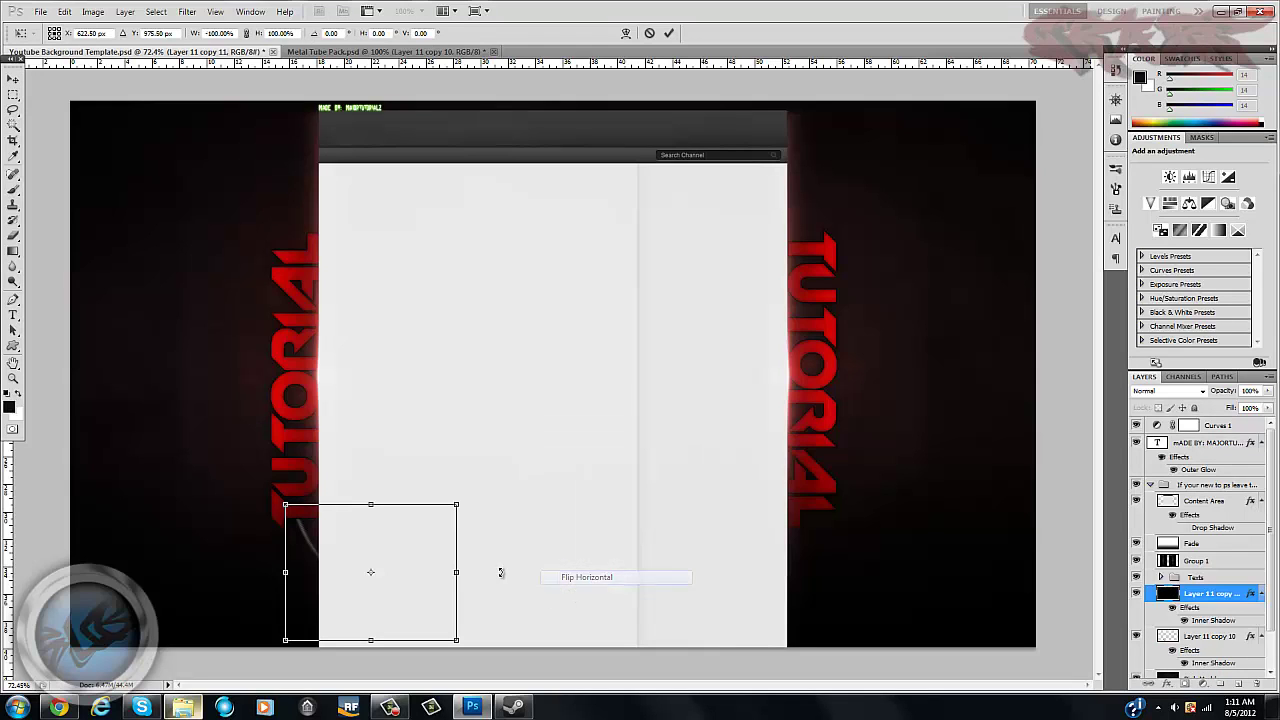
drag(400, 615, 399, 222)
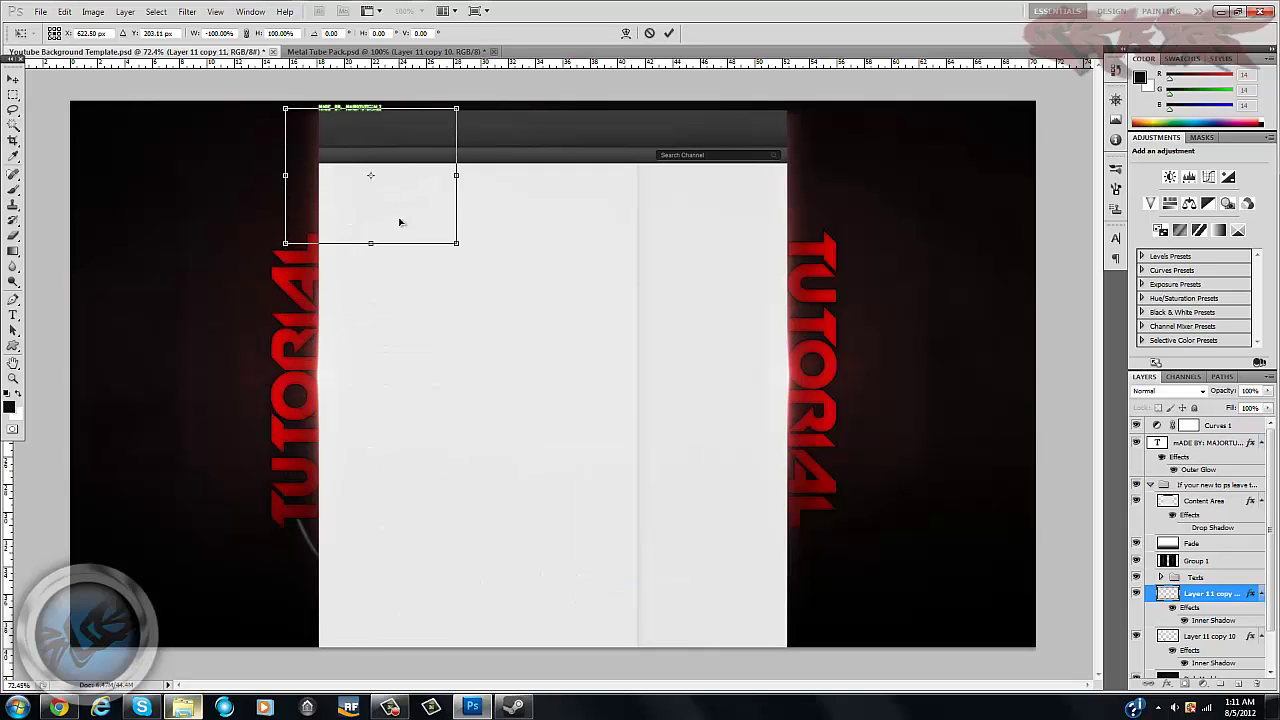
- Rotate and position the tube copy so it arcs from behind the left TUTORIAL's upper end into the content area's edge
drag(543, 292, 191, 26)
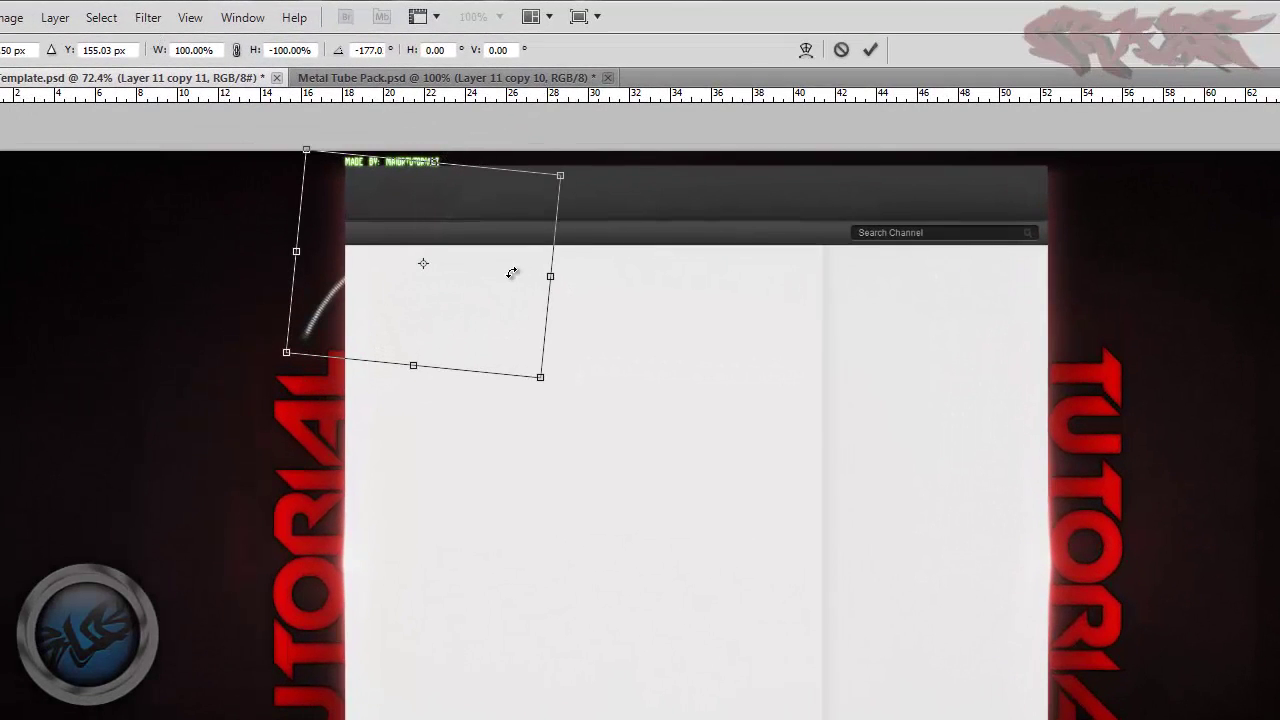
mouse_move(512, 272)
mouse_down()
mouse_move(509, 257)
mouse_move(523, 274)
mouse_move(503, 291)
mouse_move(534, 254)
mouse_move(523, 260)
mouse_up()
drag(674, 271, 631, 316)
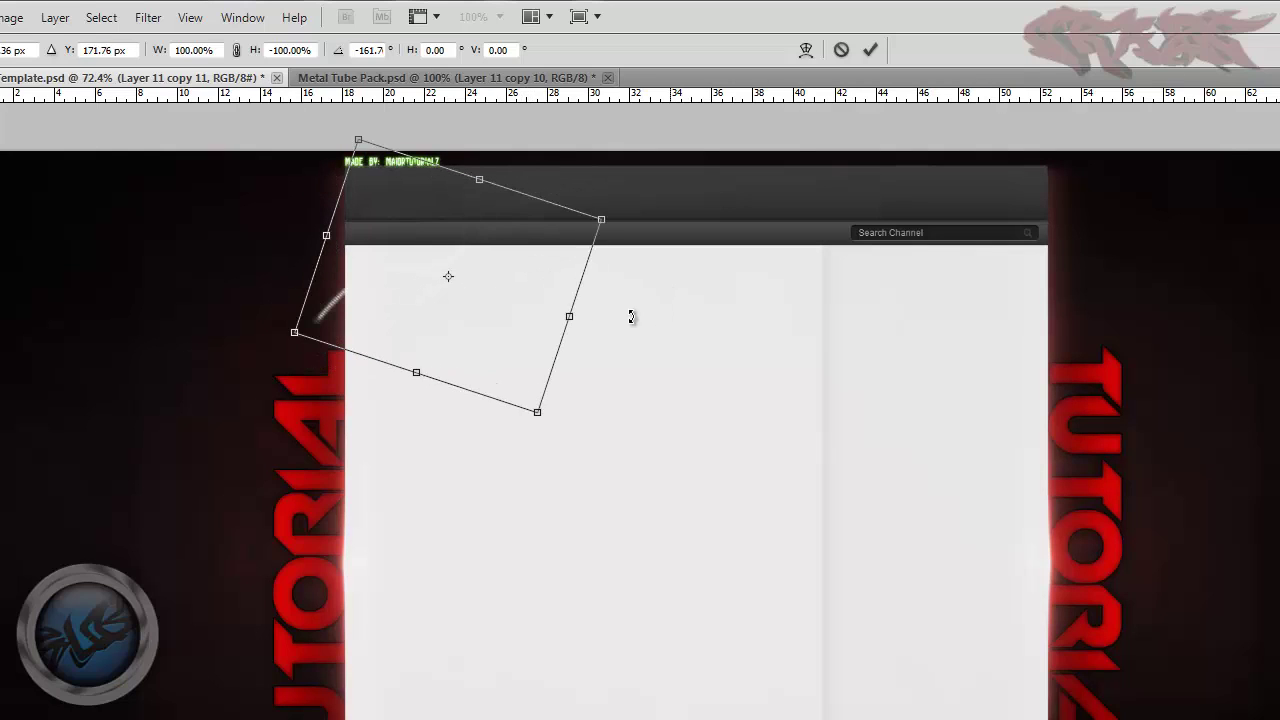
drag(526, 291, 508, 321)
drag(637, 388, 638, 338)
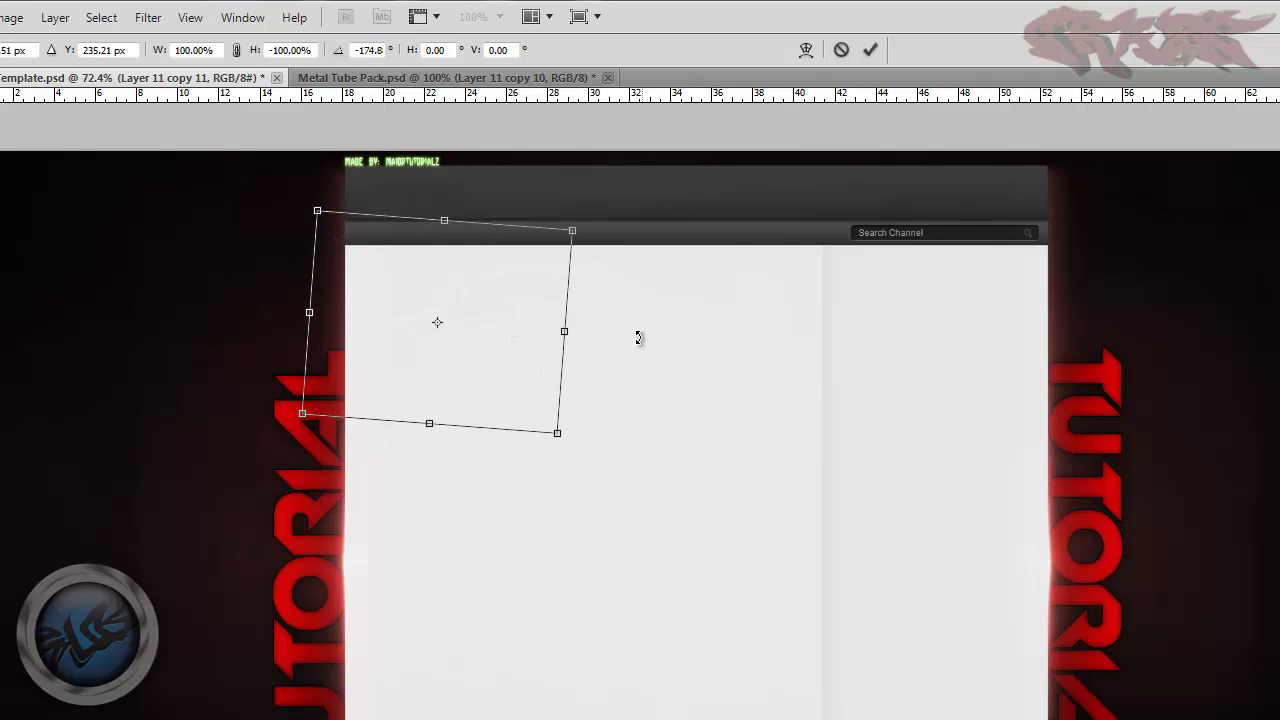
drag(437, 383, 417, 374)
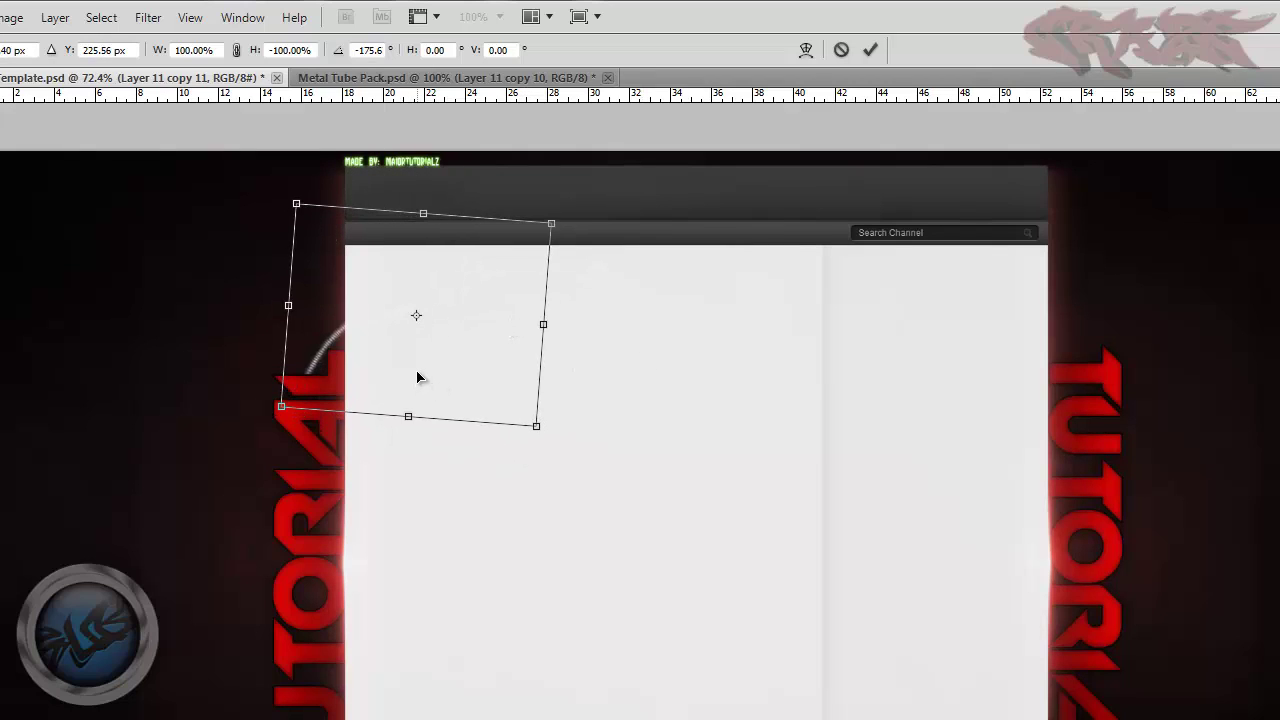
key(Return)
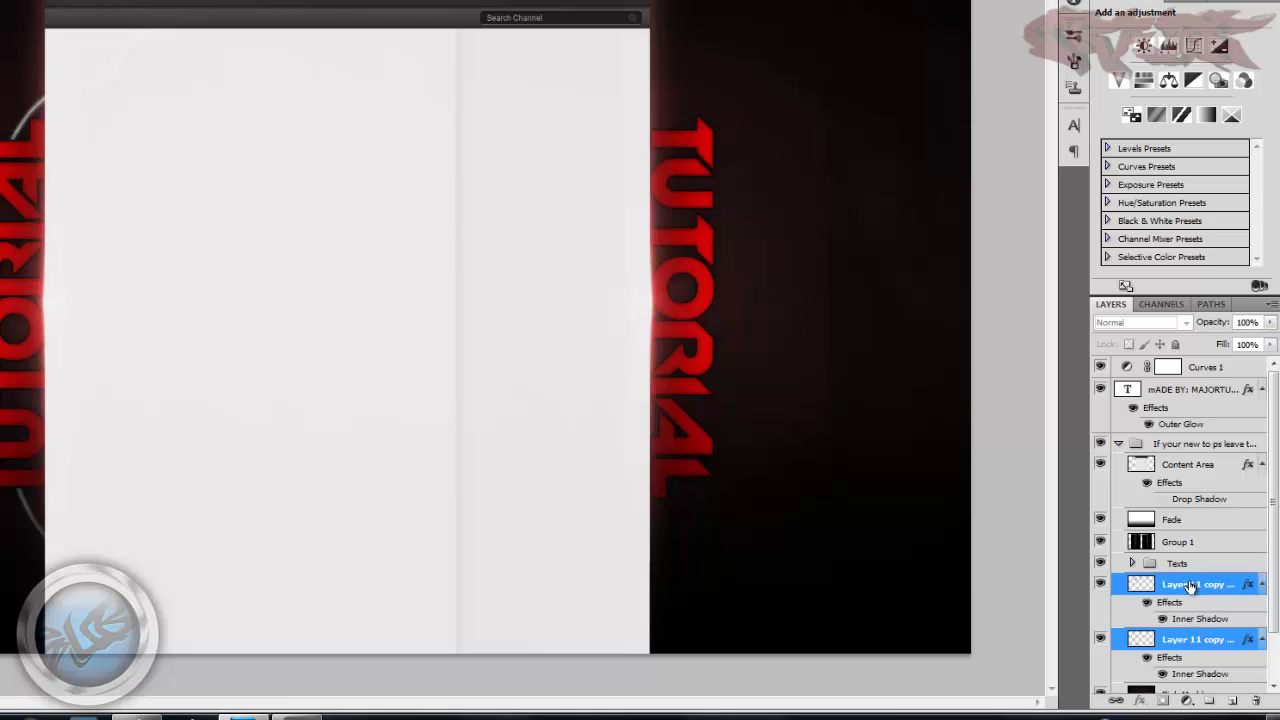
- Group the two metal tube layers and merge the group into a single layer
key(ctrl+g)
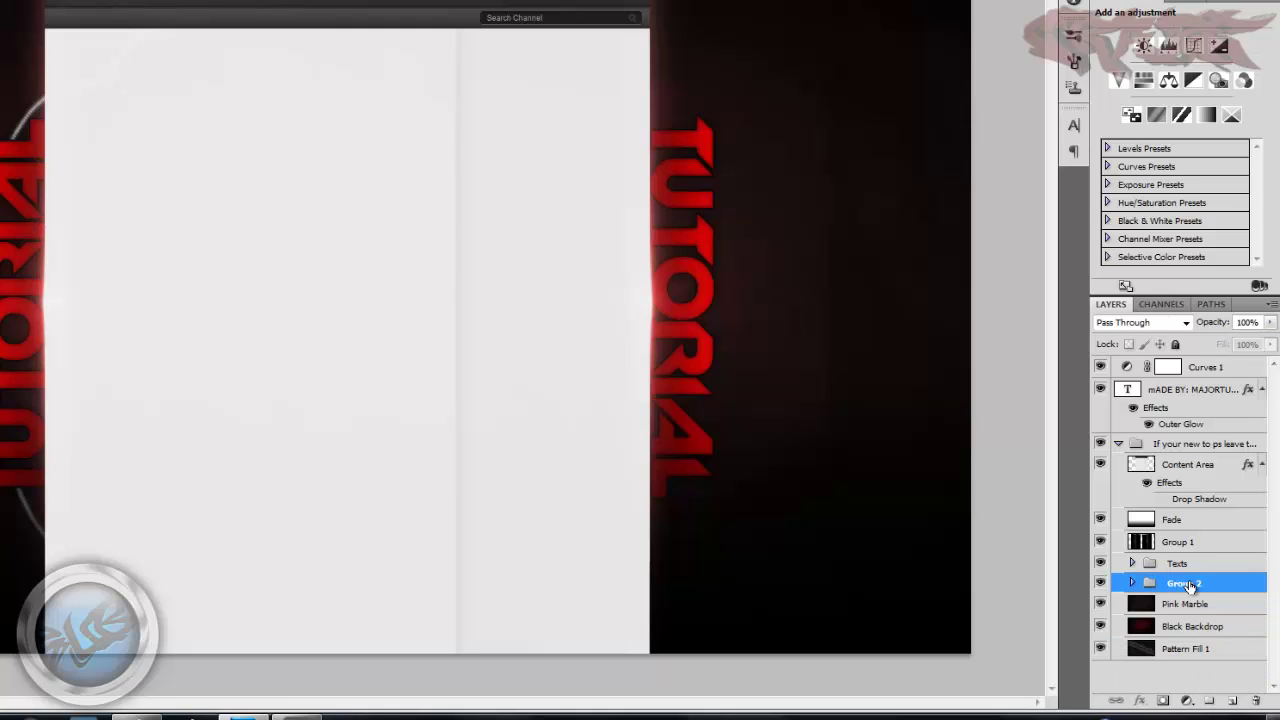
right_click(1189, 587)
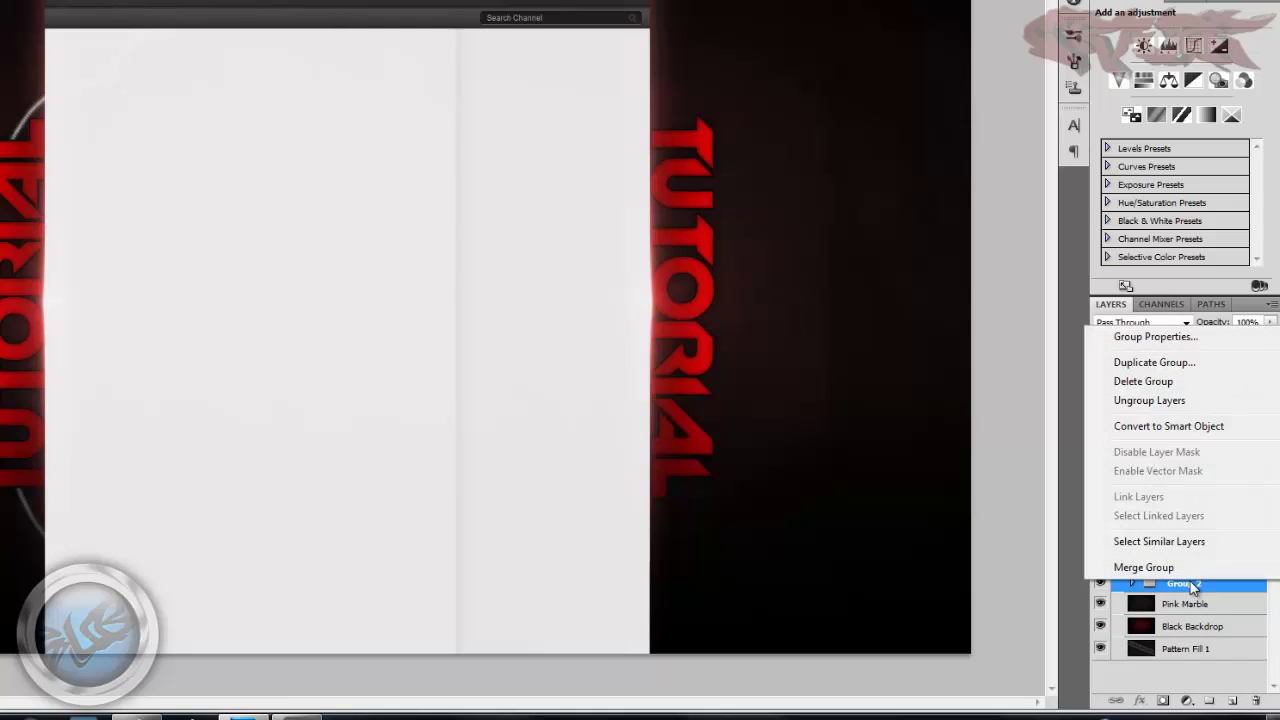
click(1165, 571)
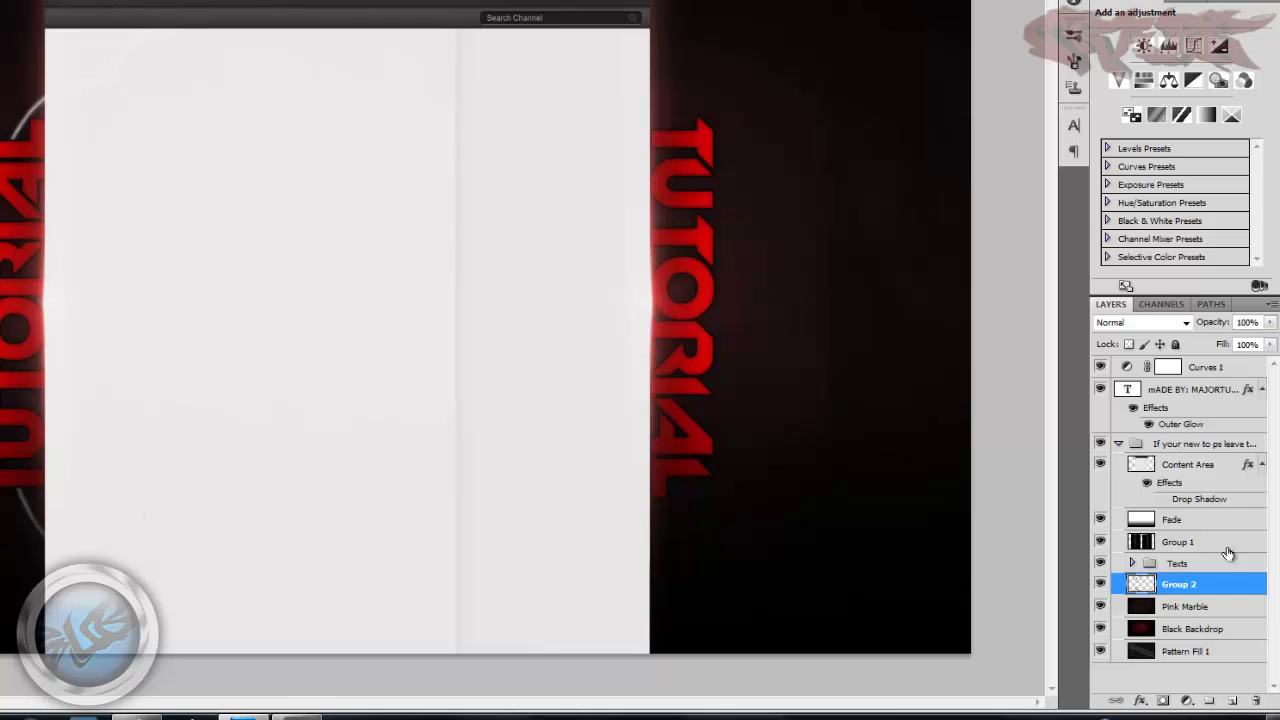
- Duplicate the merged tube layer as Group 2 copy, flip it horizontally and move it to the content area's right edge
right_click(1226, 591)
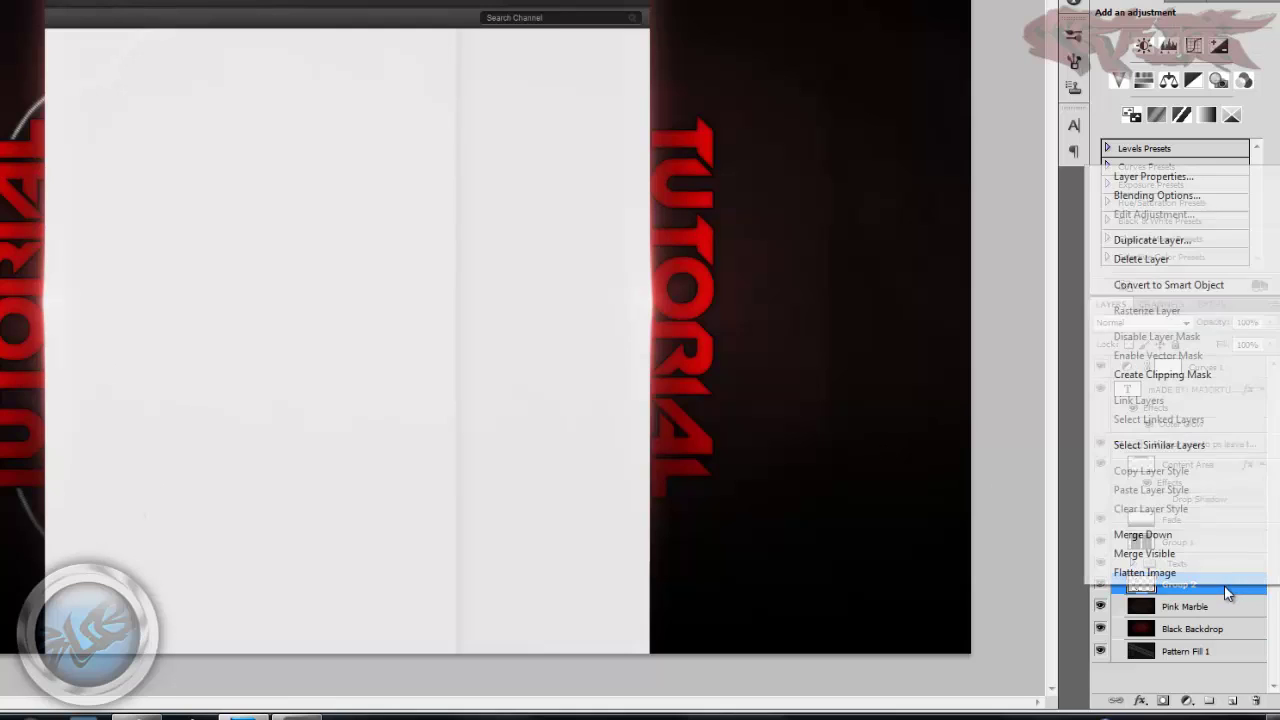
click(1184, 241)
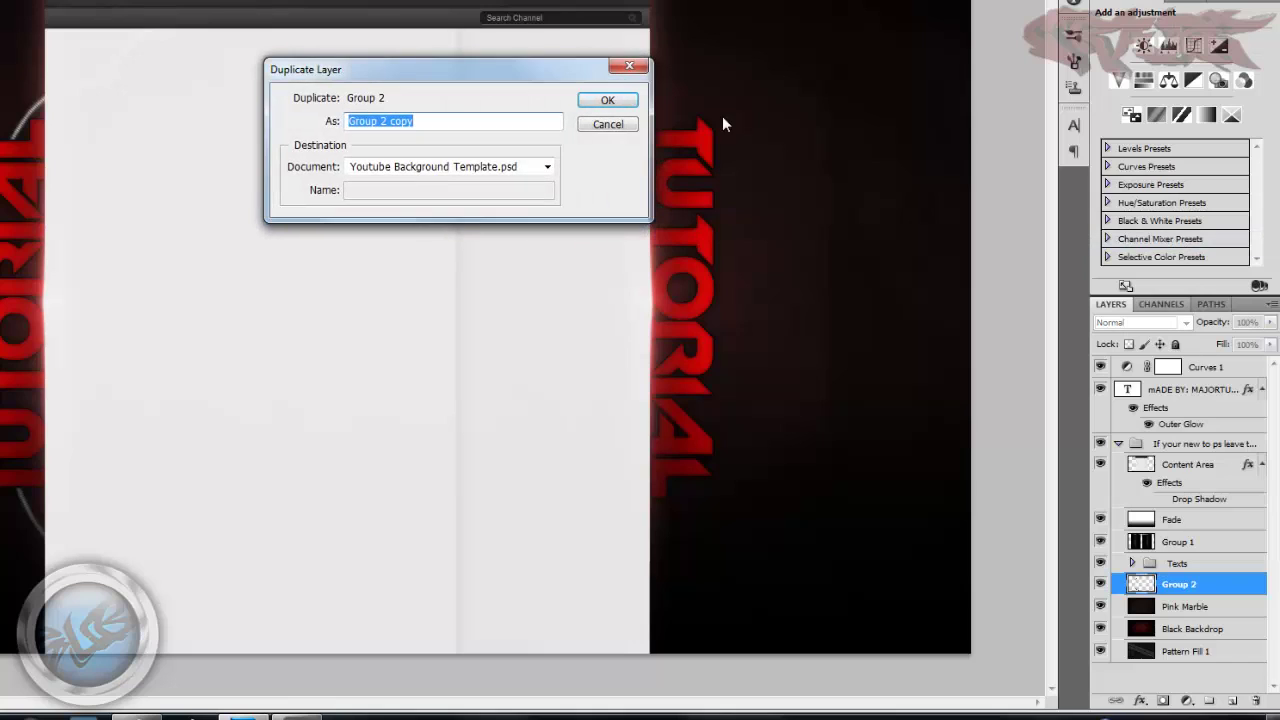
click(609, 99)
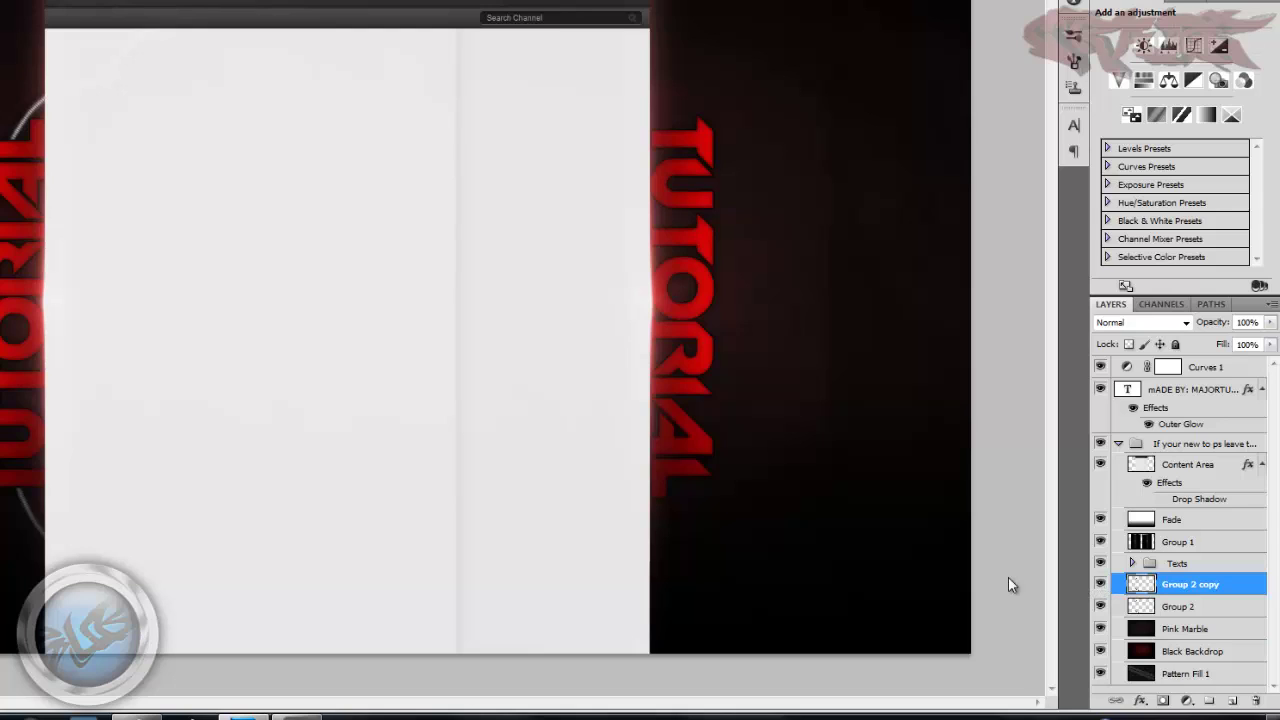
key(ctrl+t)
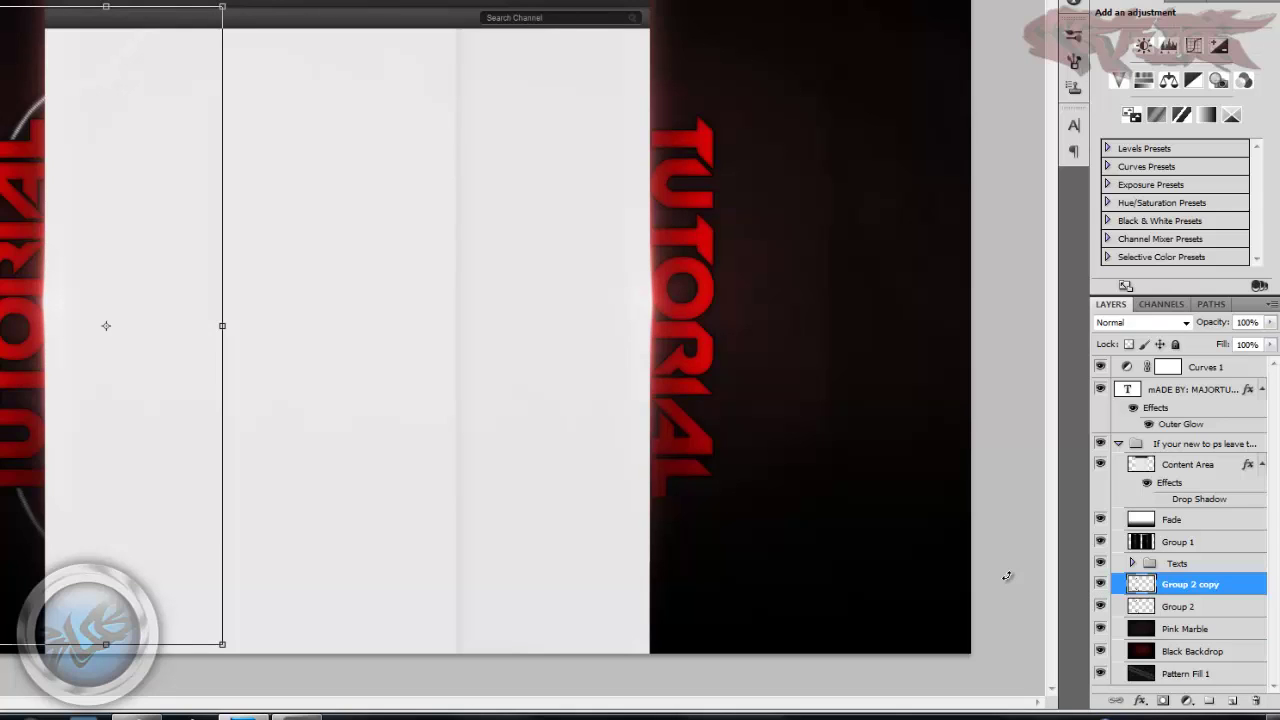
right_click(579, 418)
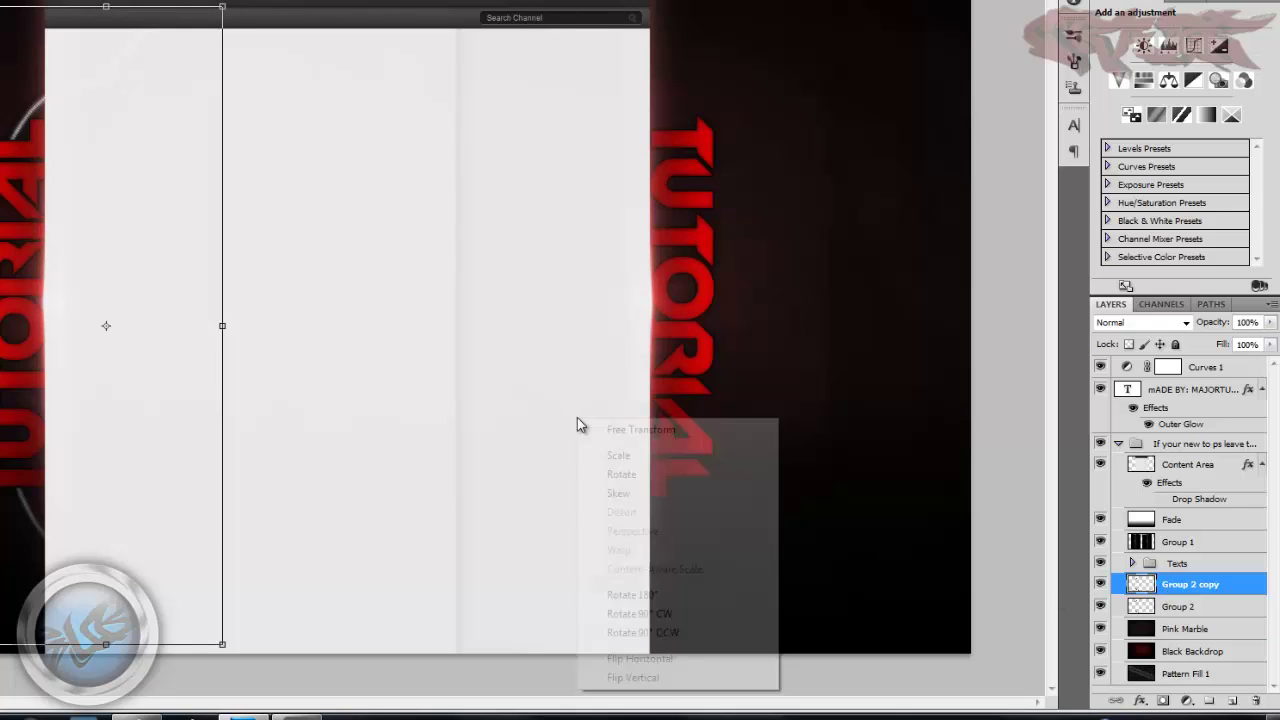
click(640, 658)
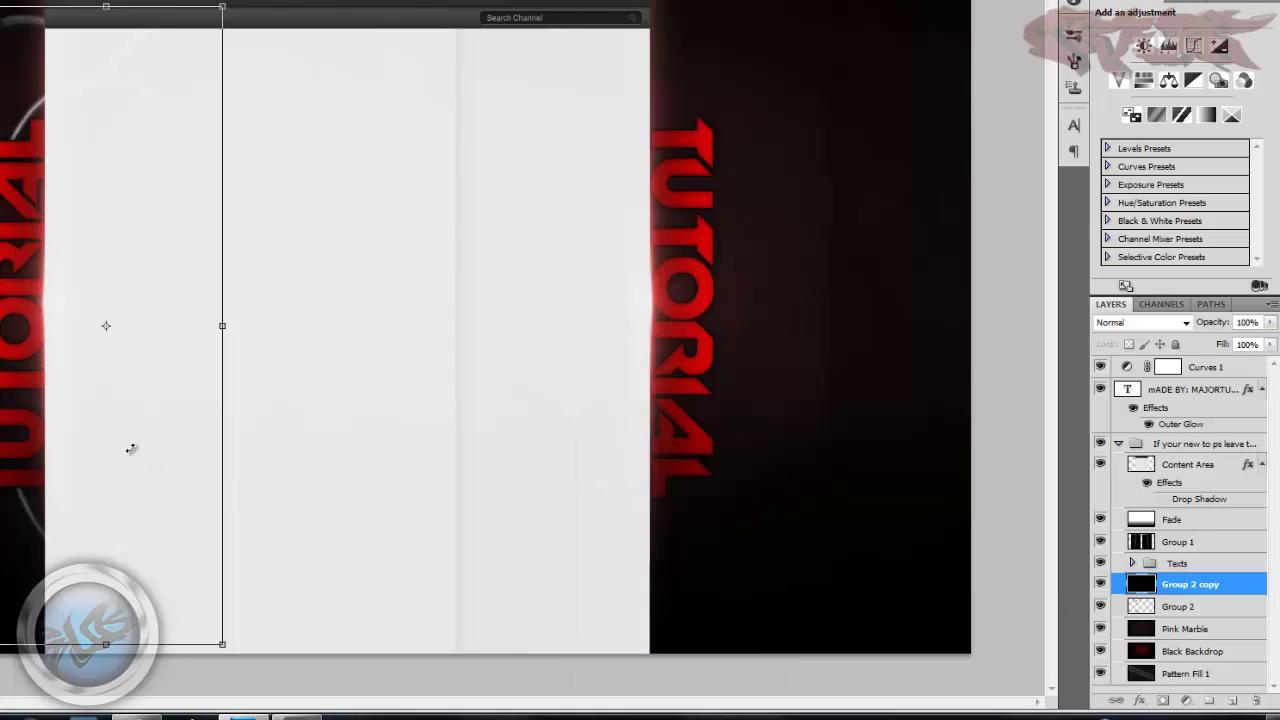
drag(129, 443, 592, 416)
- Fine-tune the mirrored tubes' position so they frame the right TUTORIAL text like the ones beside the left text
key(shift+Up)
key(shift+Up)
key(Up)
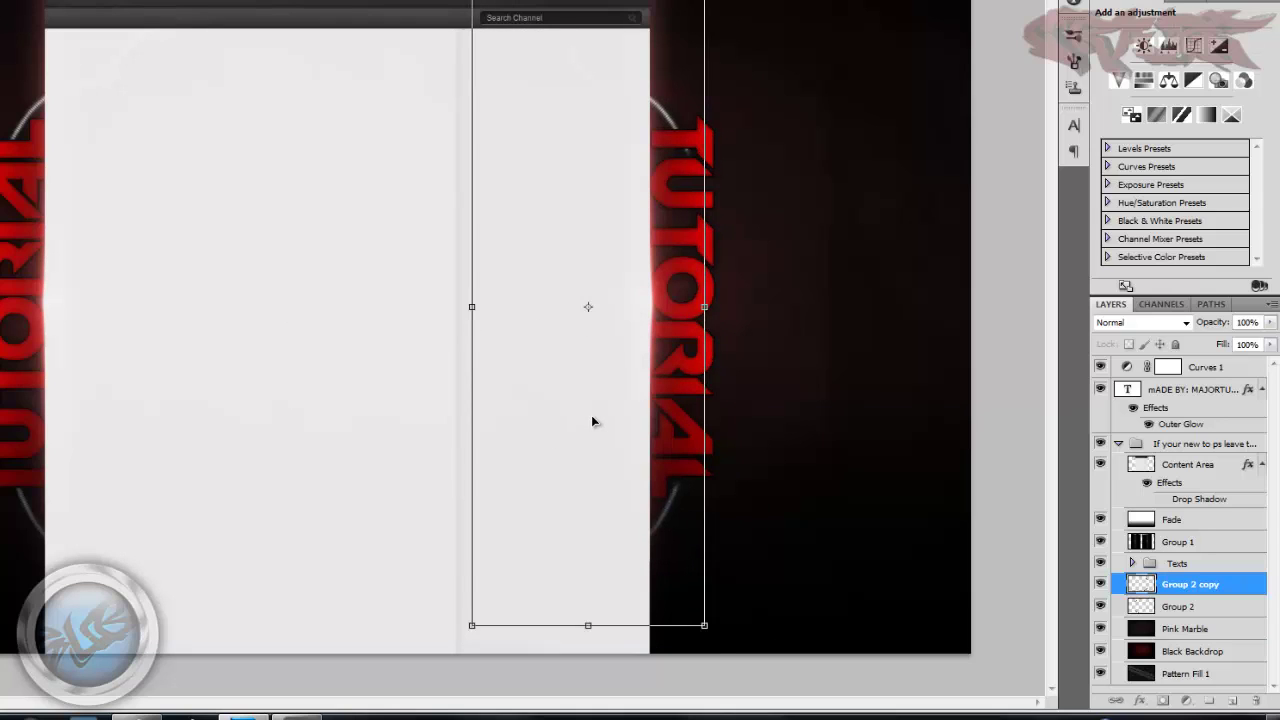
drag(592, 415, 594, 416)
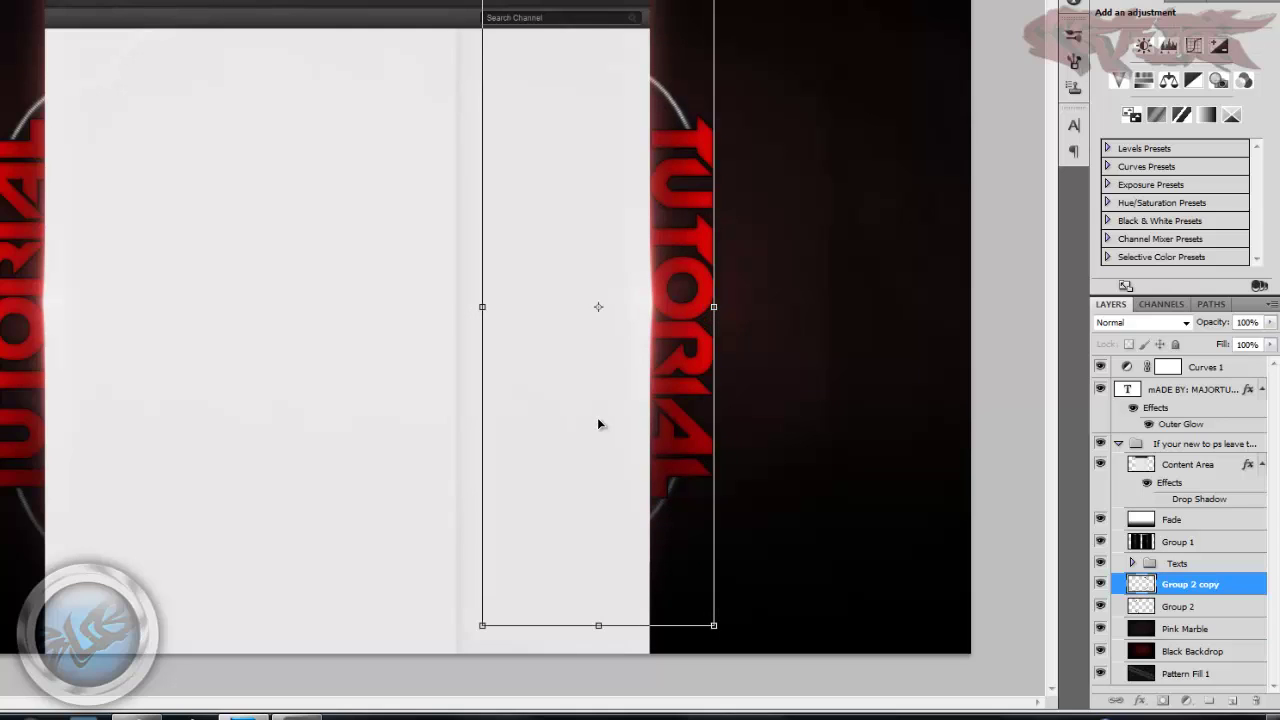
key(Left)
key(Left)
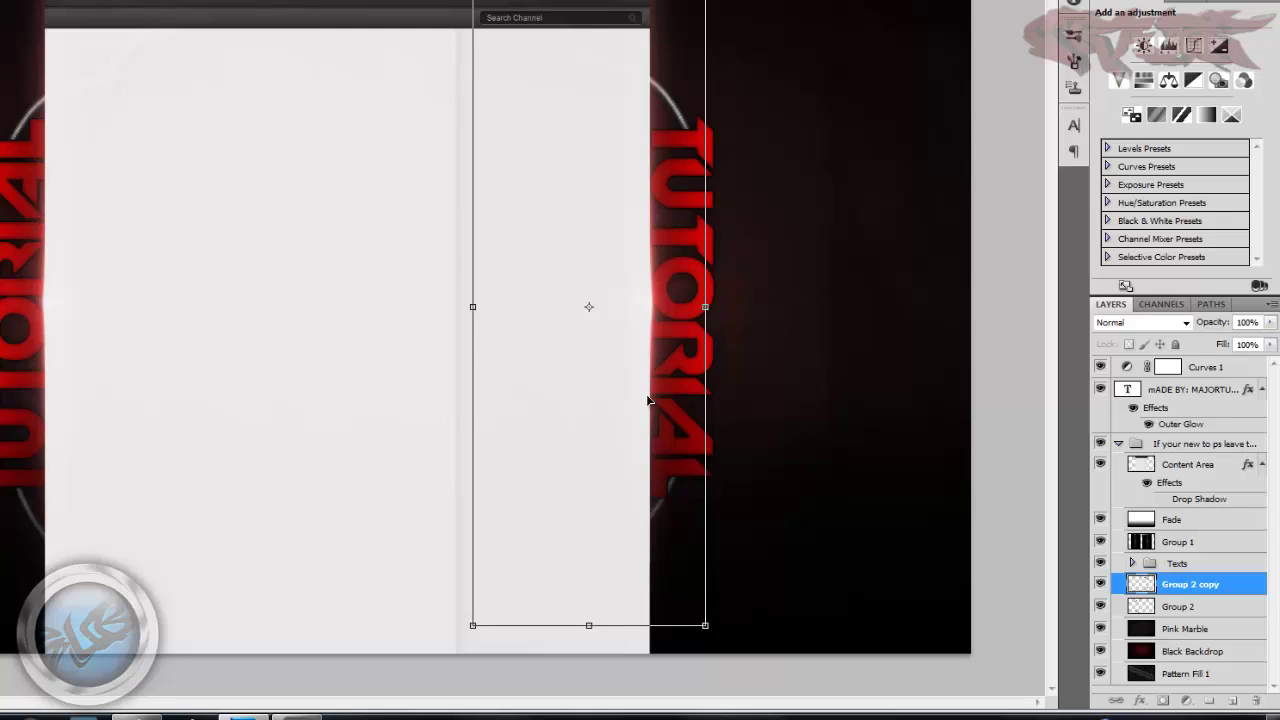
key(Return)
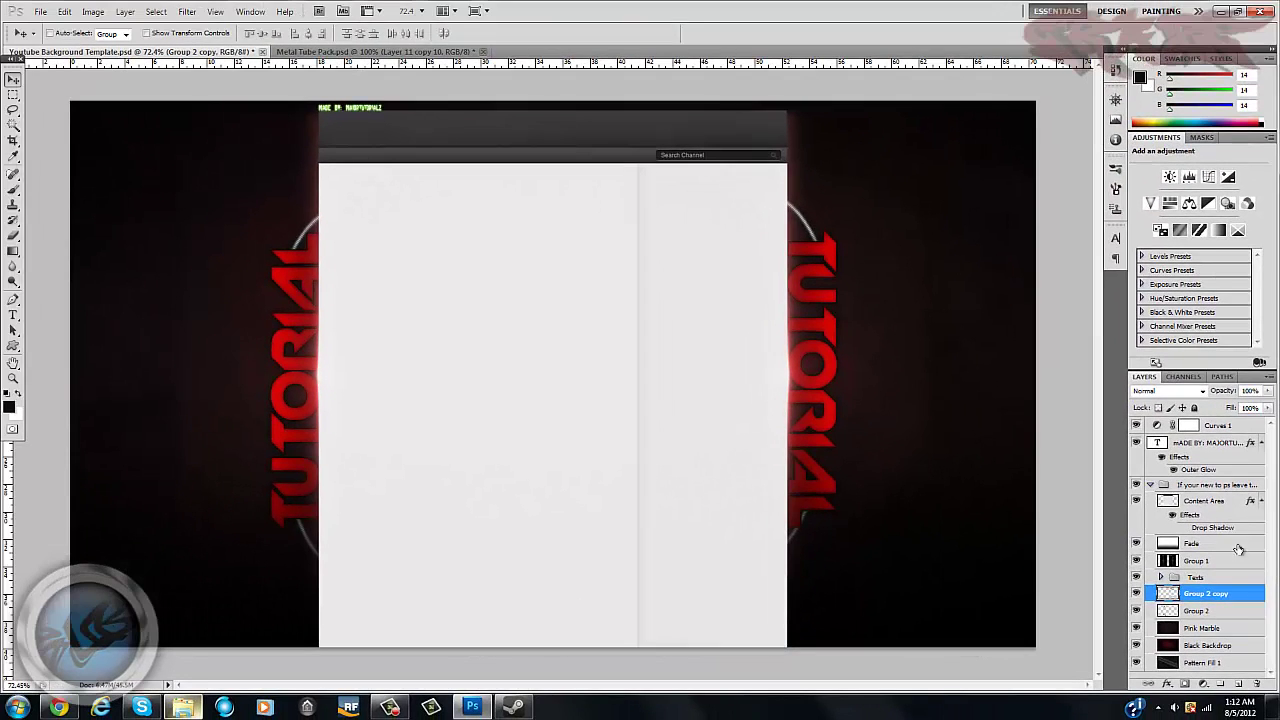
- Delete the green MADE BY credit text layer above the channel header and select the folder that holds the Content Area
click(1228, 518)
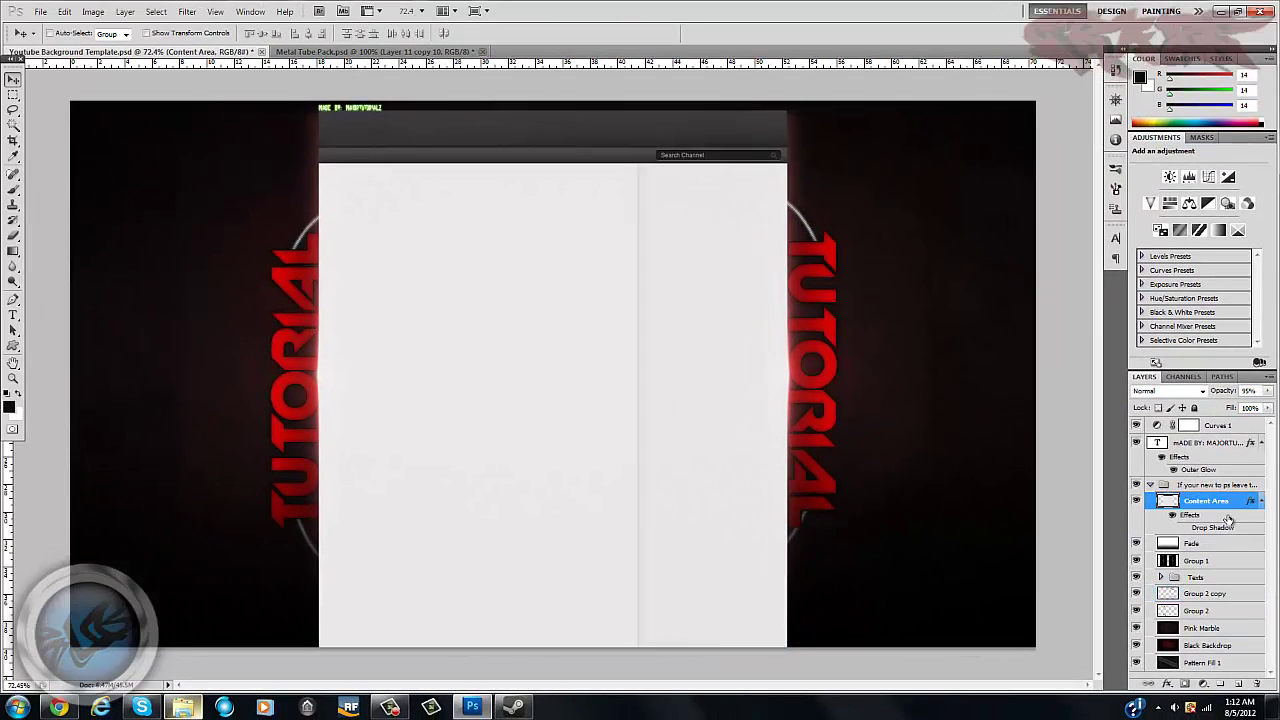
click(1190, 425)
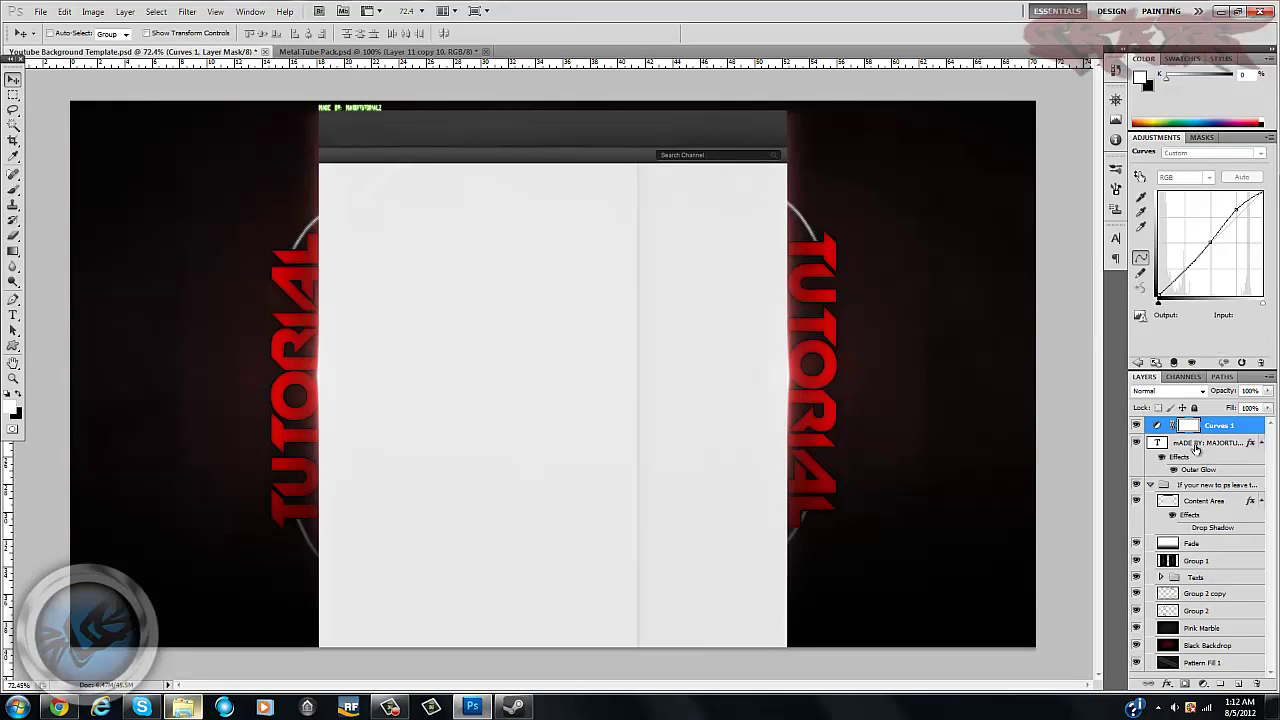
click(1197, 445)
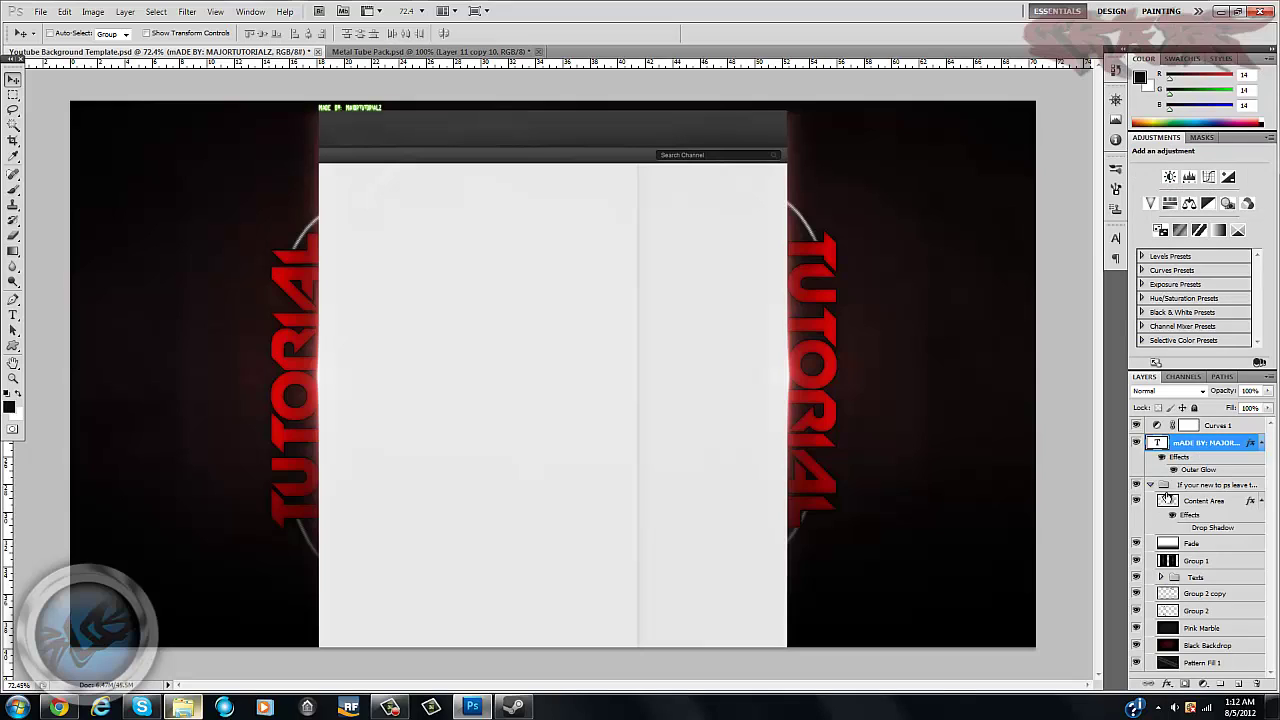
click(1252, 430)
click(1237, 443)
click(1225, 425)
click(1226, 445)
click(13, 173)
key(Delete)
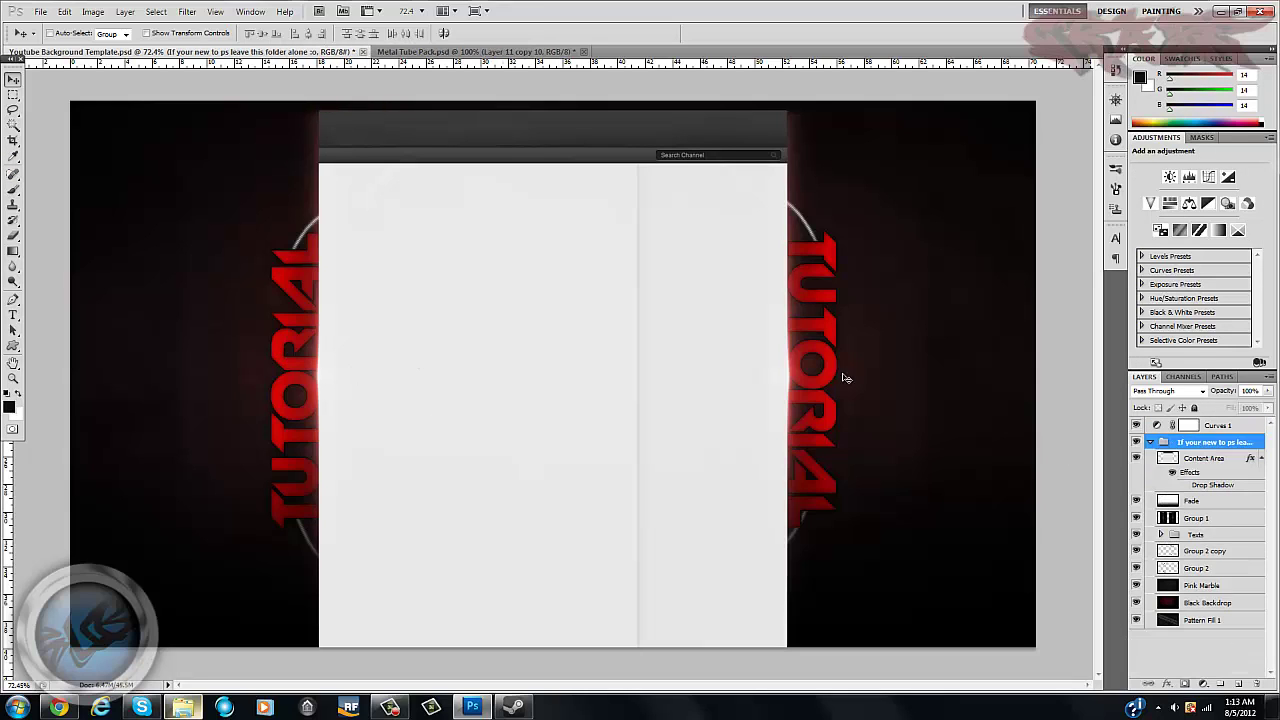
click(1216, 465)
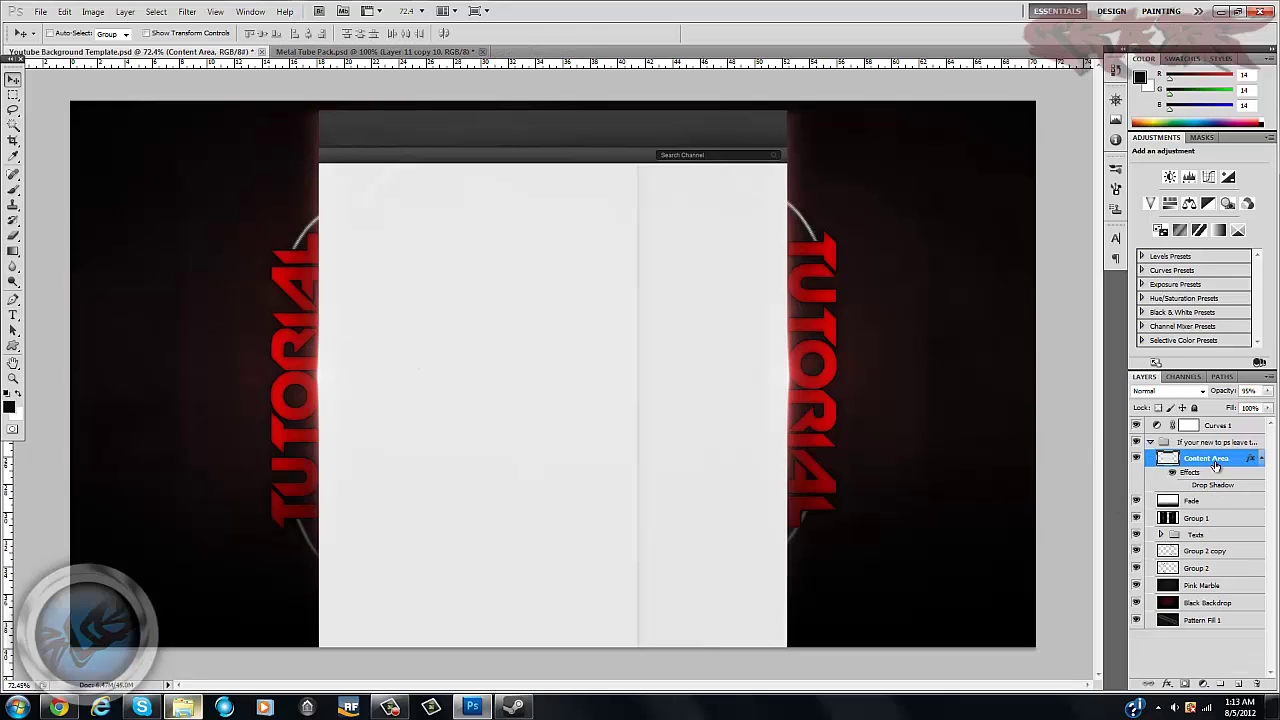
click(1221, 447)
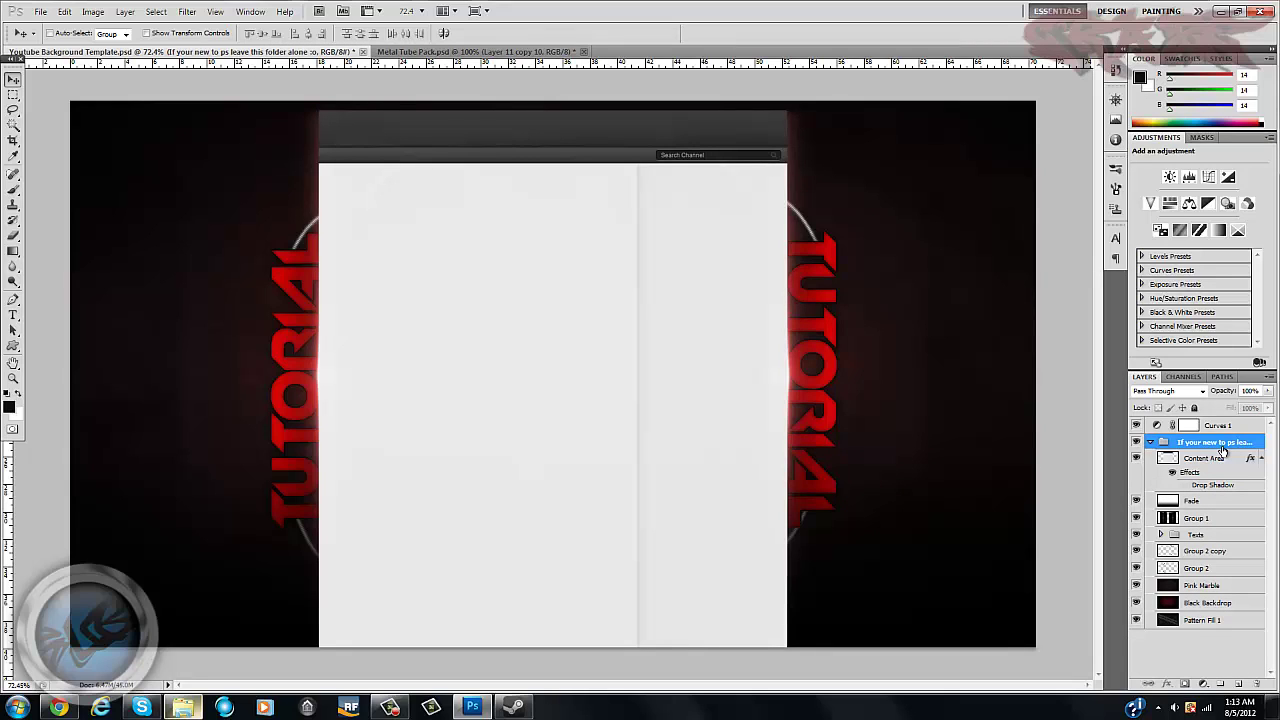